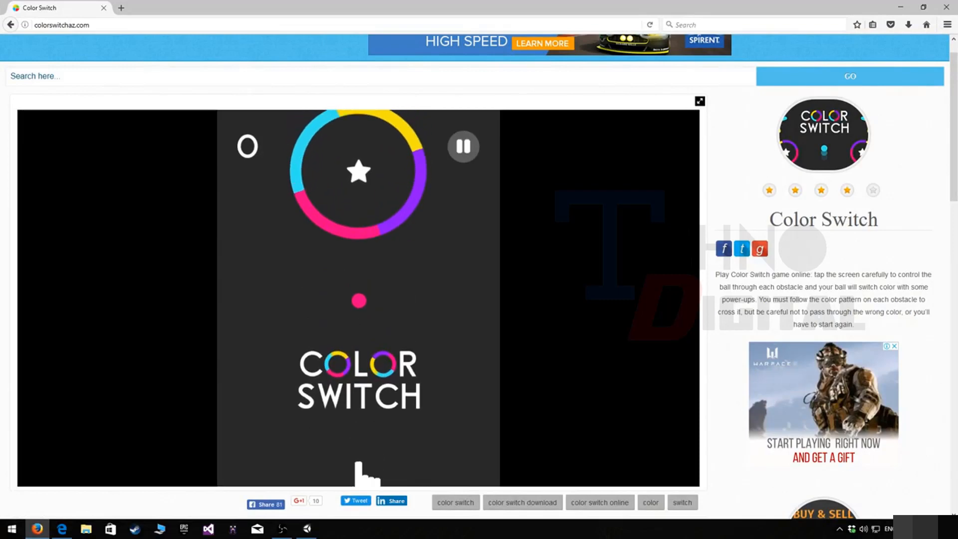
# Step: Play Color Switch in the browser, bouncing the ball through matching-color obstacles and collecting stars
pyautogui.press('space')
pyautogui.press('space')
pyautogui.press('space')
pyautogui.press('space')
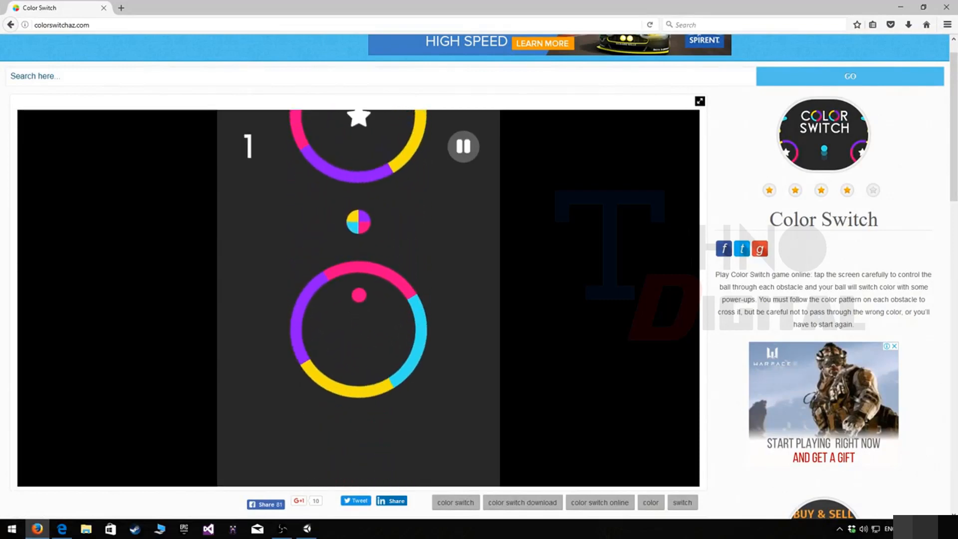
pyautogui.press('space')
pyautogui.press('space')
pyautogui.press('space')
pyautogui.press('space')
pyautogui.press('space')
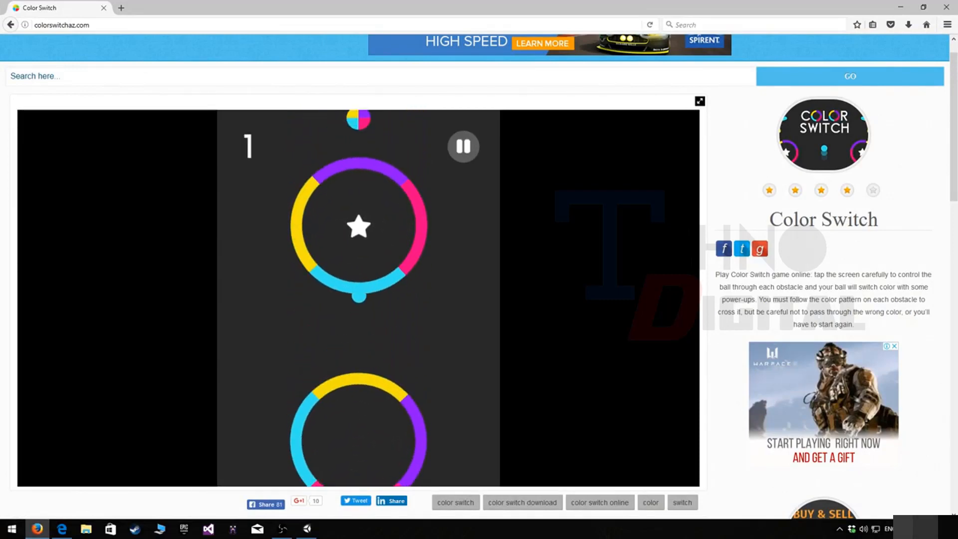
pyautogui.press('space')
pyautogui.press('space')
pyautogui.press('space')
pyautogui.press('space')
pyautogui.press('space')
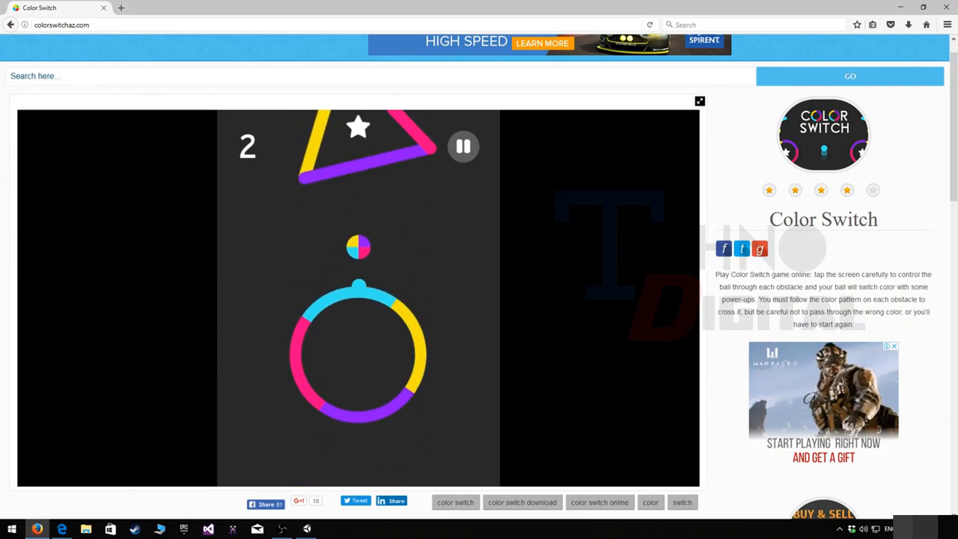
pyautogui.press('space')
pyautogui.press('space')
pyautogui.press('space')
pyautogui.press('space')
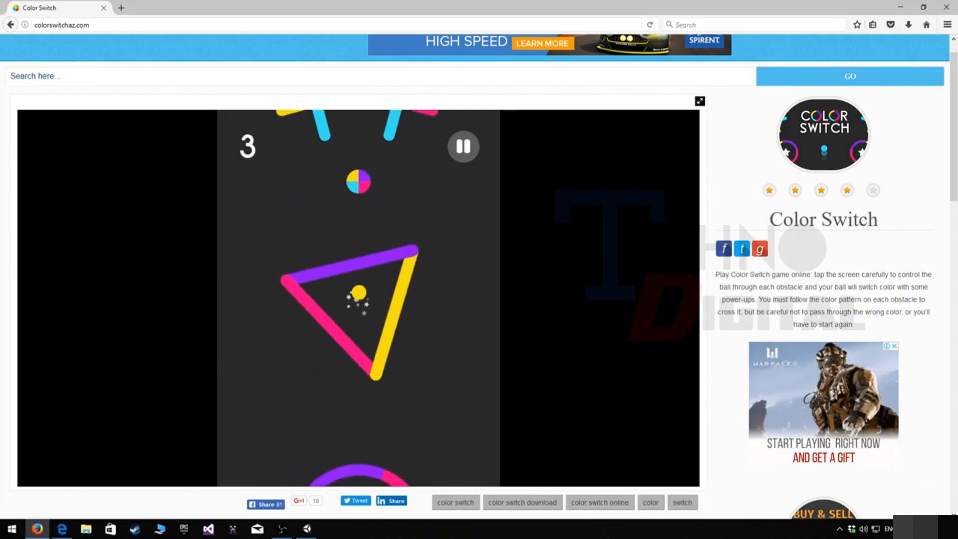
pyautogui.press('space')
pyautogui.press('space')
pyautogui.press('space')
pyautogui.press('space')
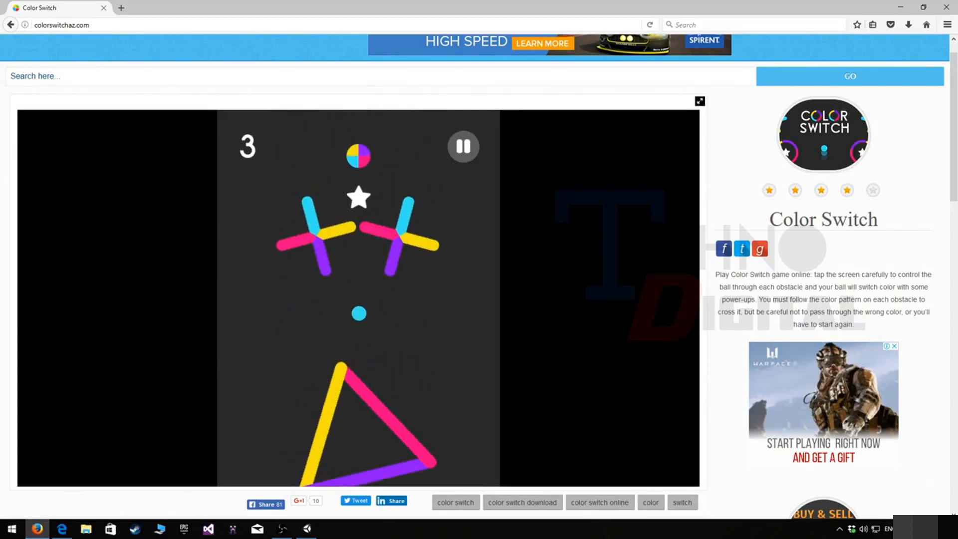
pyautogui.press('space')
pyautogui.press('space')
pyautogui.press('space')
pyautogui.press('space')
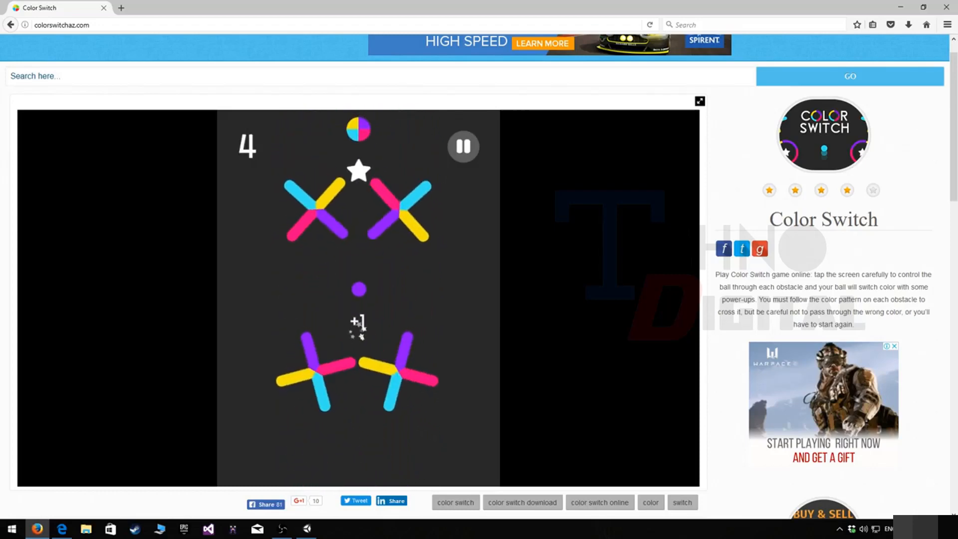
pyautogui.press('space')
pyautogui.press('space')
pyautogui.press('space')
pyautogui.press('space')
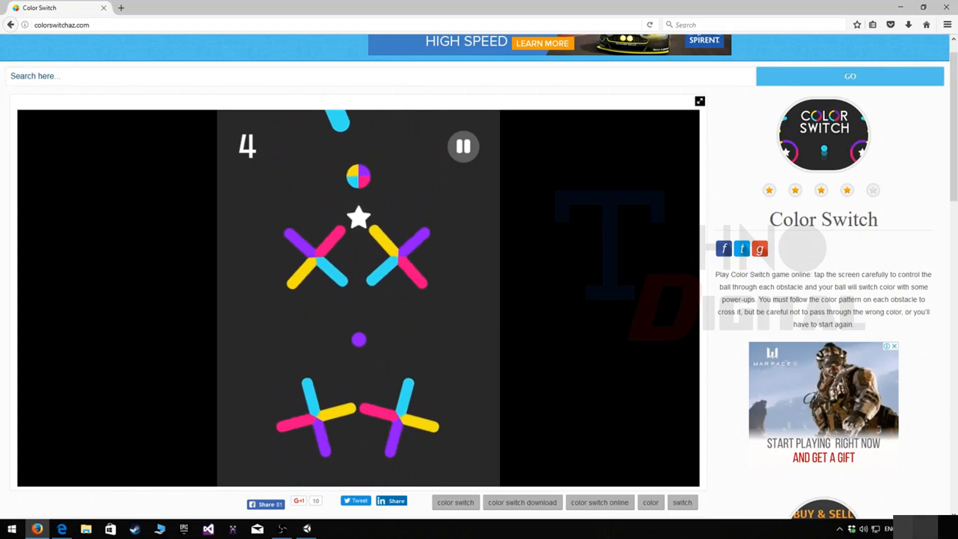
pyautogui.press('space')
pyautogui.press('space')
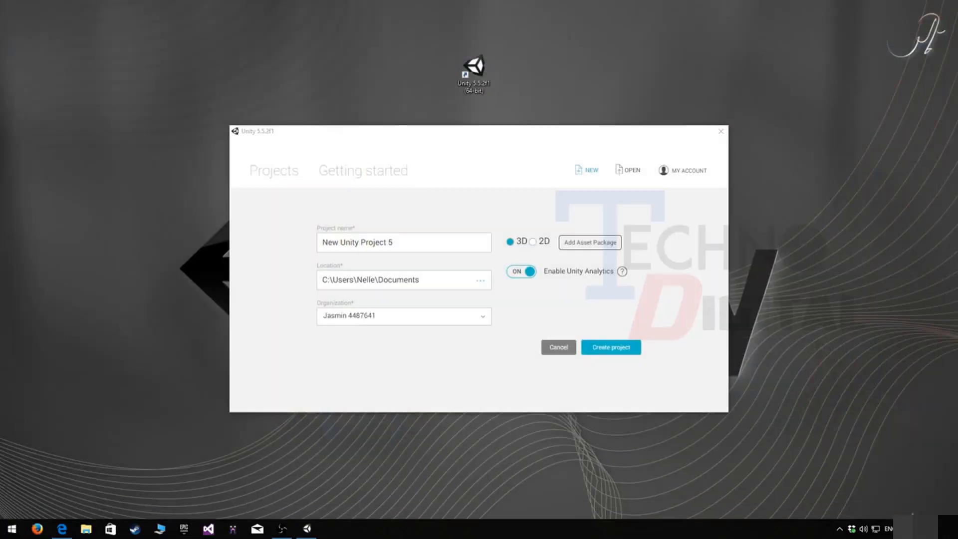
# Step: In Unity, create a new 2D project named Color Switch
pyautogui.click(533, 241)
pyautogui.moveTo(398, 243); pyautogui.dragTo(321, 242)
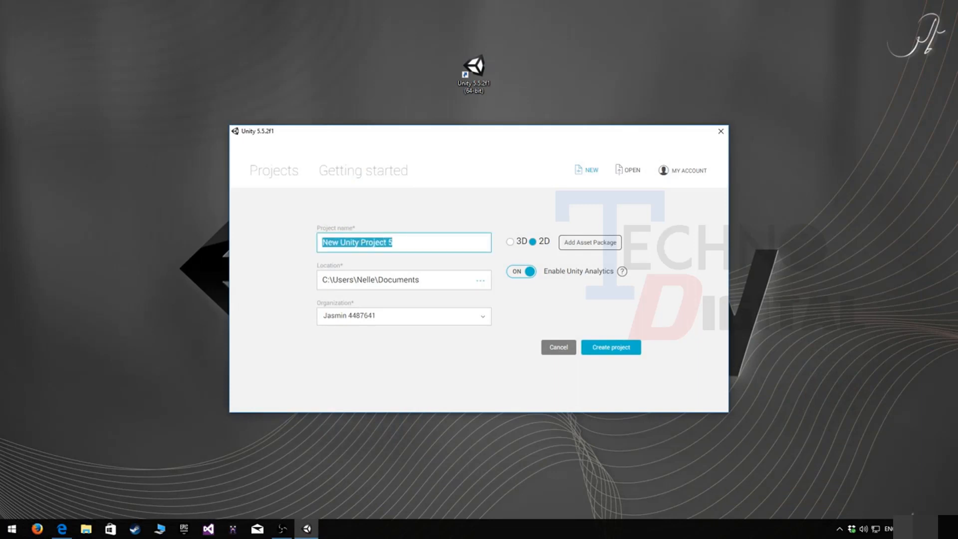
pyautogui.write('Color Switch')
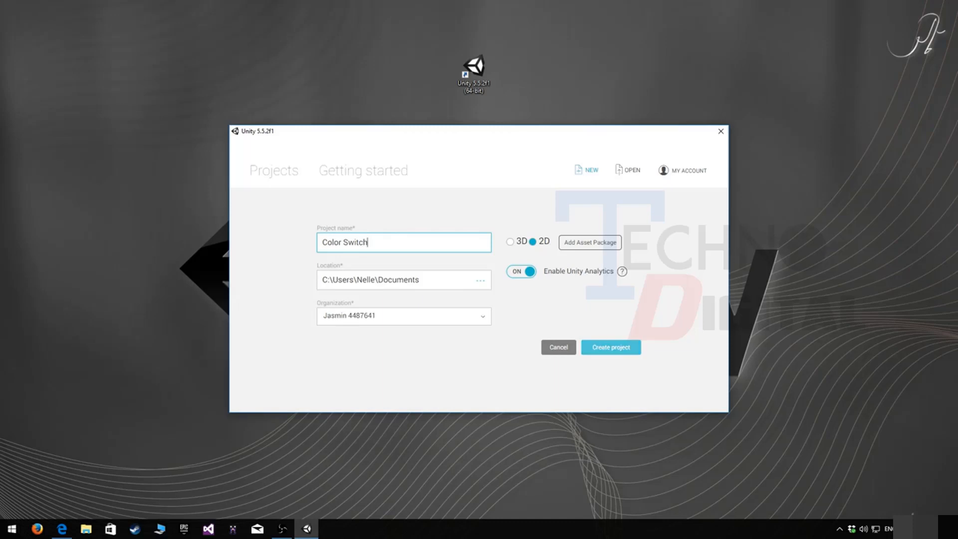
pyautogui.click(610, 348)
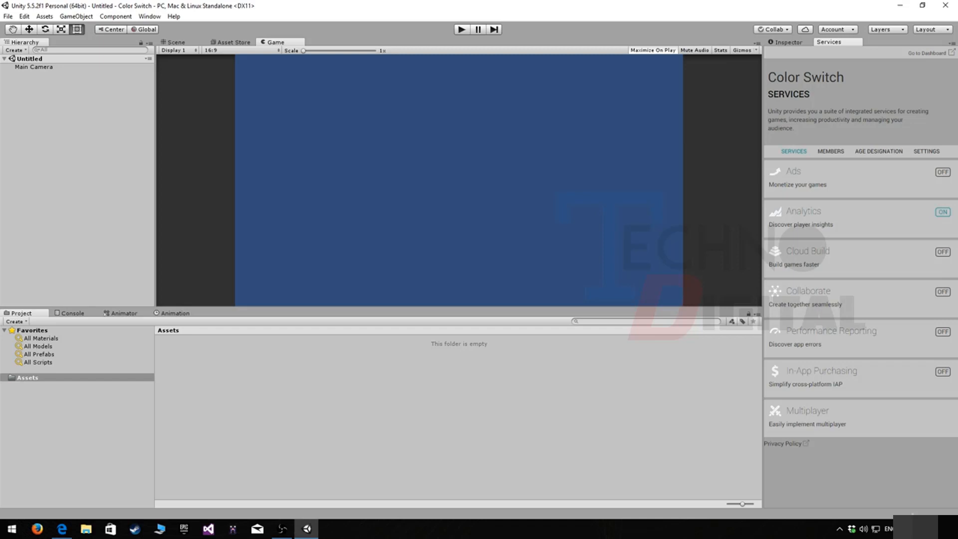
# Step: Show the Main Camera's component properties in place of the services overview
pyautogui.click(788, 43)
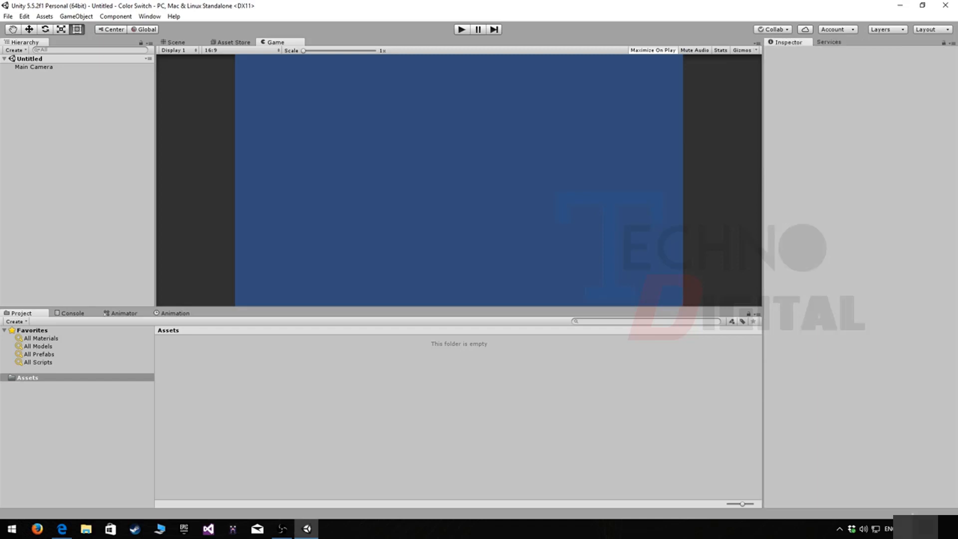
pyautogui.click(34, 67)
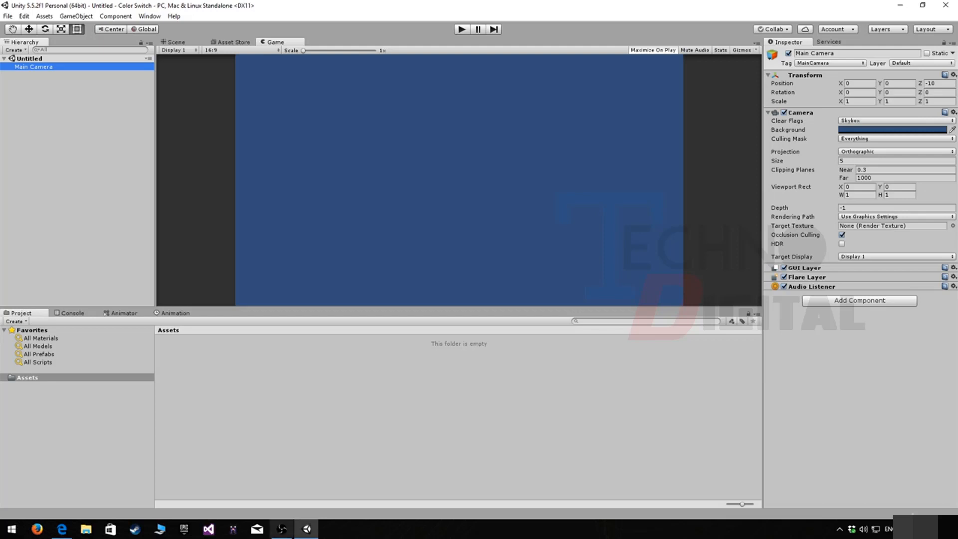
pyautogui.hotkey('alt', 'Tab')
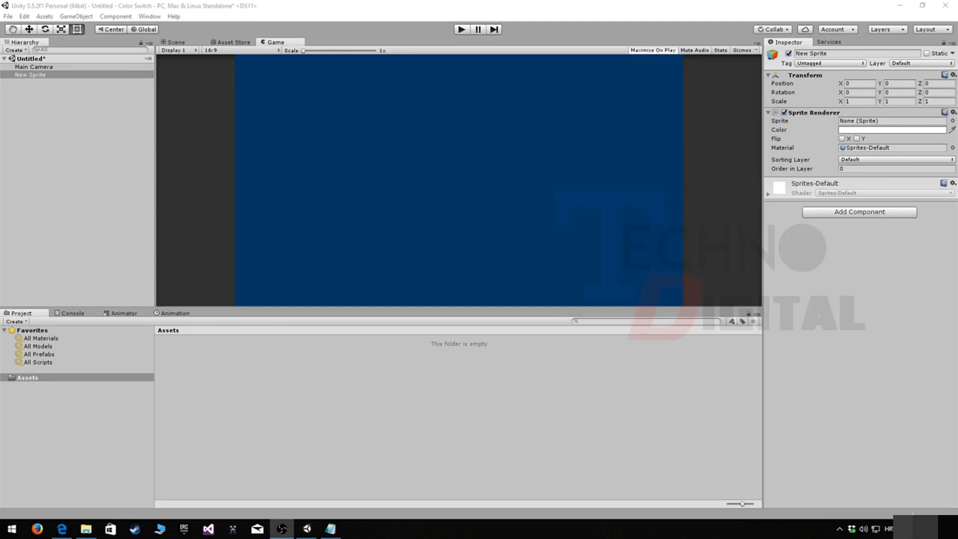
# Step: Delete the empty New Sprite object from the scene
pyautogui.click(31, 75)
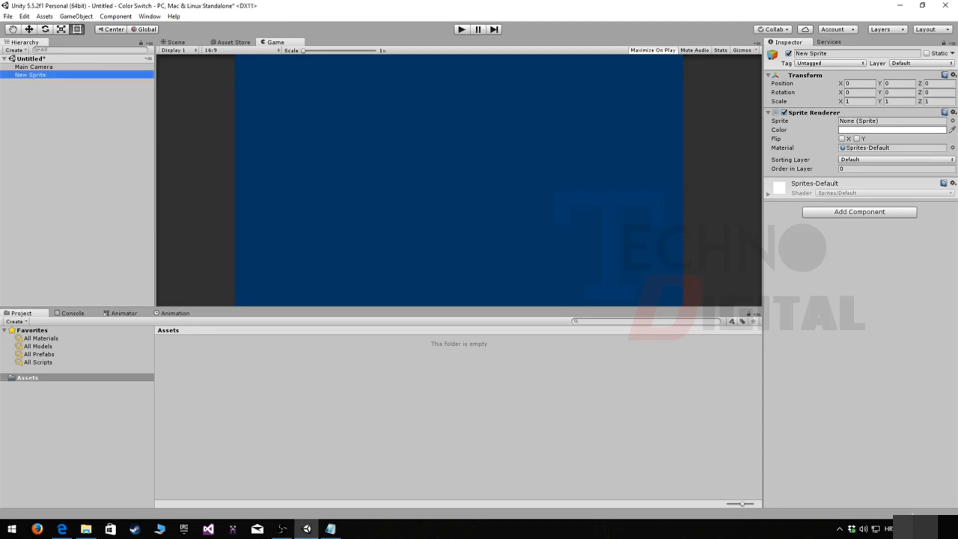
pyautogui.press('Delete')
# Step: Set the Main Camera's background to dark gray, hex 24242400 (RGB 36, 36, 36)
pyautogui.click(34, 67)
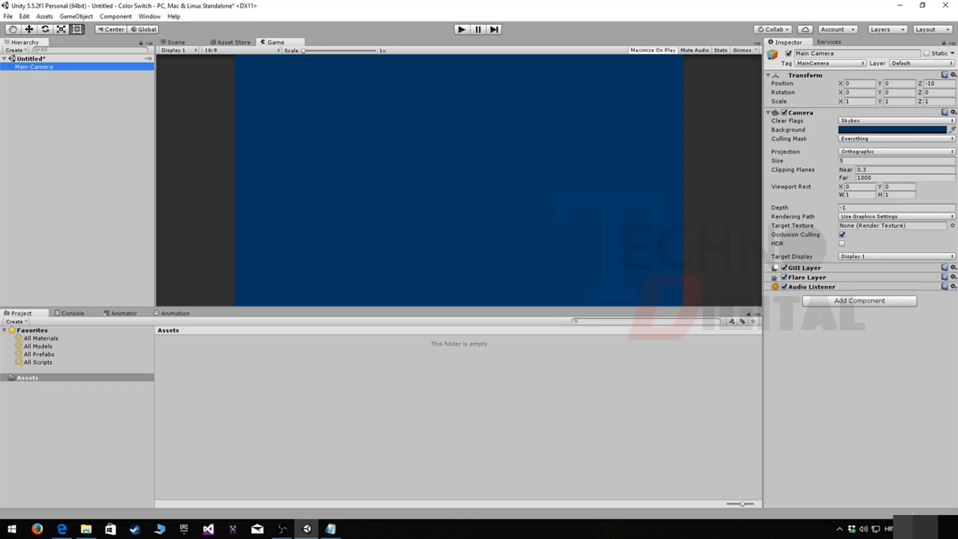
pyautogui.press('F2')
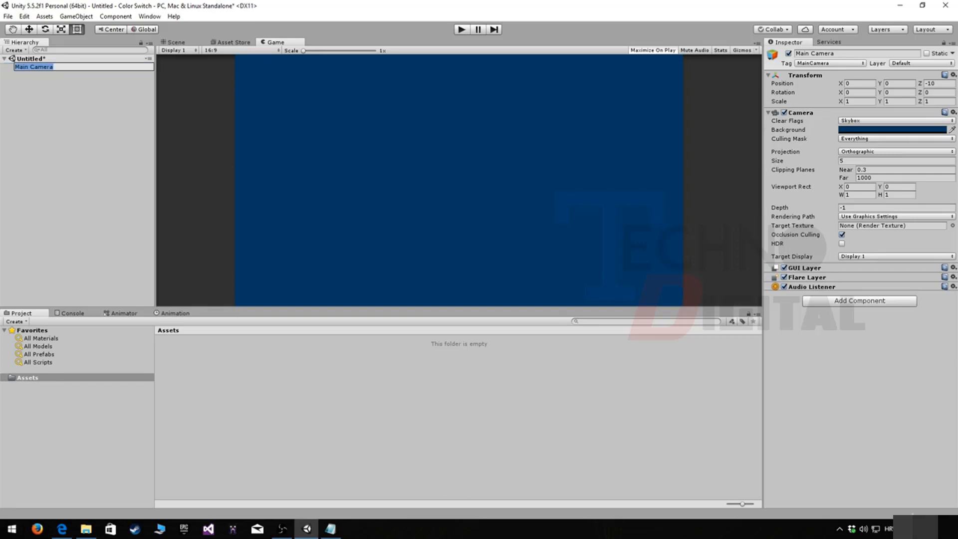
pyautogui.press('Escape')
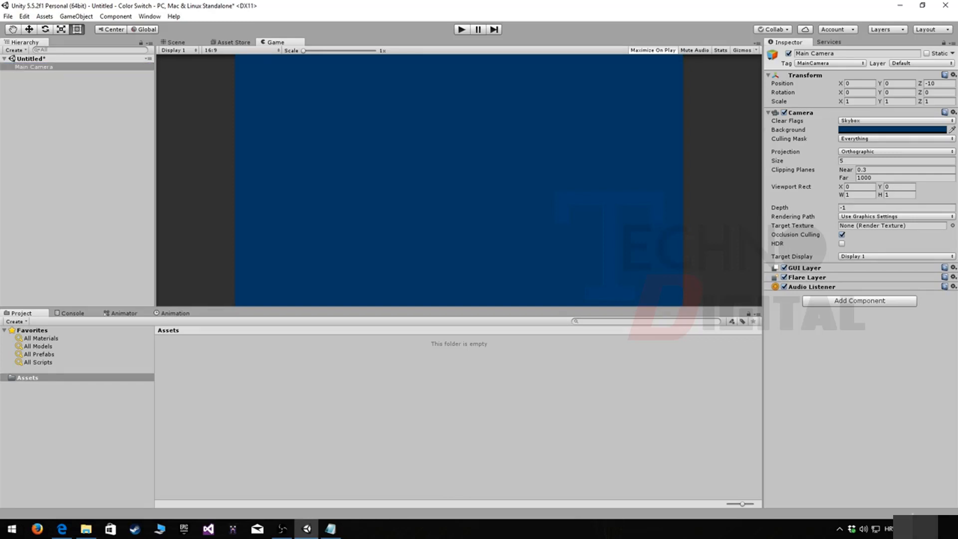
pyautogui.click(893, 130)
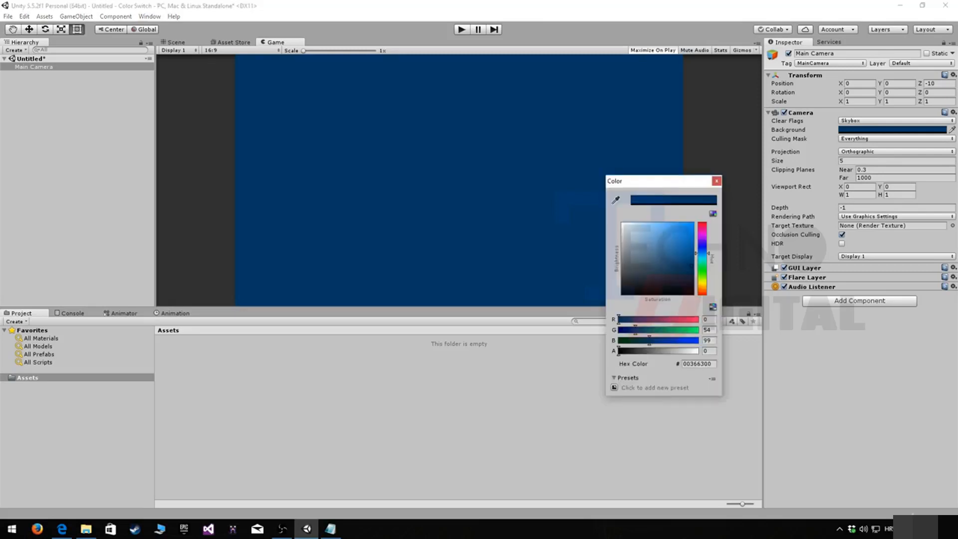
pyautogui.moveTo(693, 266); pyautogui.dragTo(623, 283)
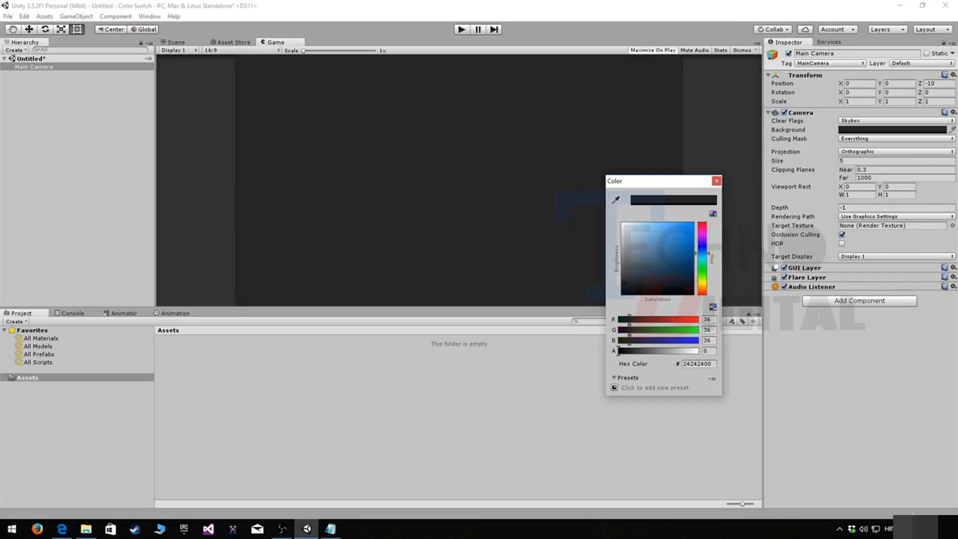
pyautogui.click(717, 182)
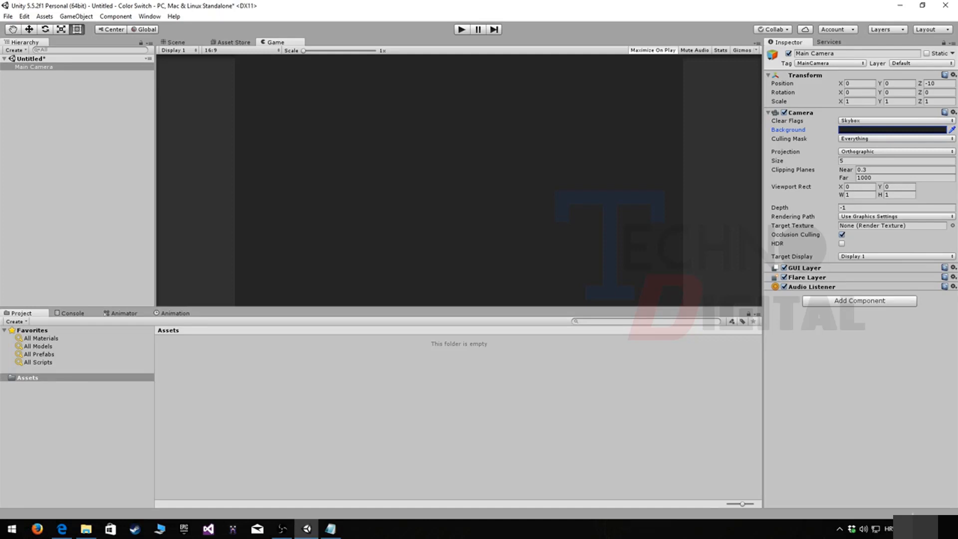
pyautogui.click(77, 170)
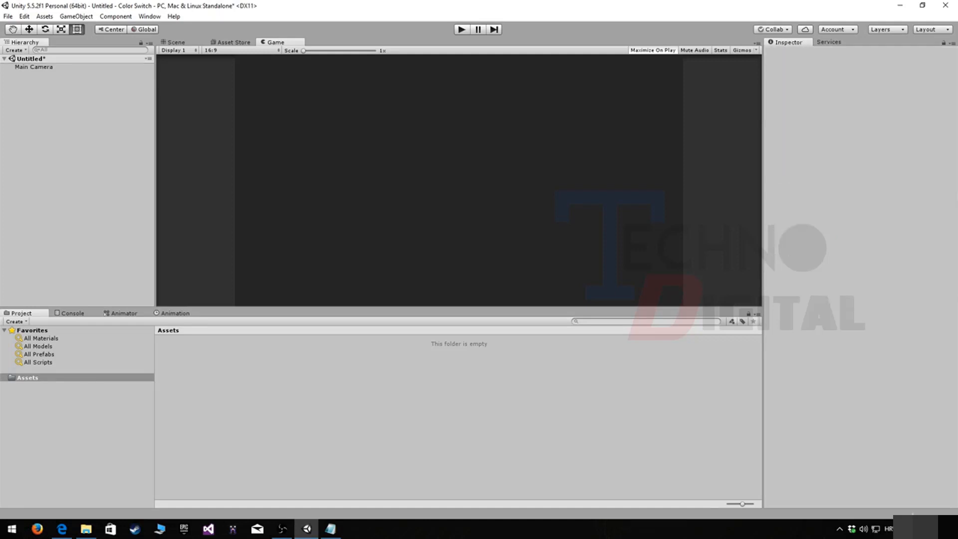
# Step: Create a 2D sprite object in the scene and name it Player
pyautogui.rightClick(43, 86)
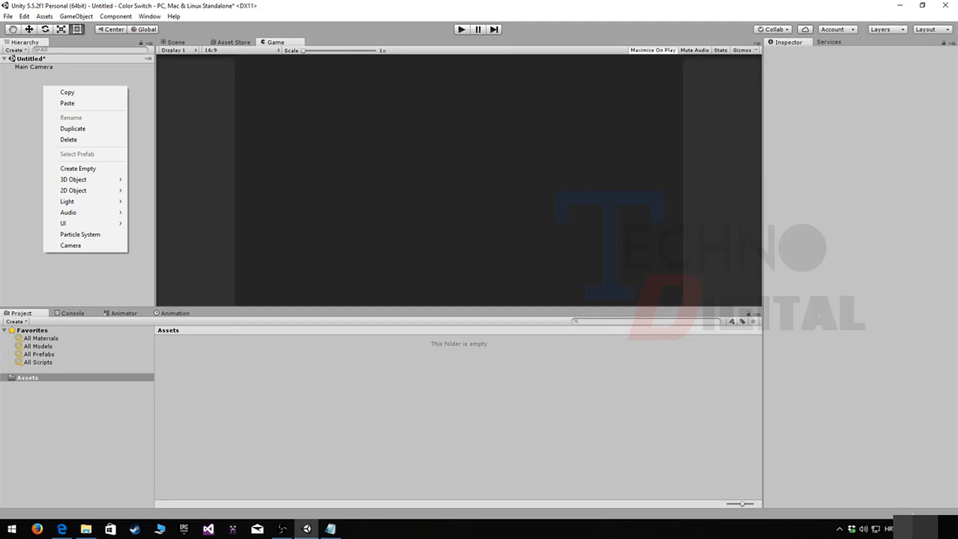
pyautogui.moveTo(75, 190)
pyautogui.click(150, 190)
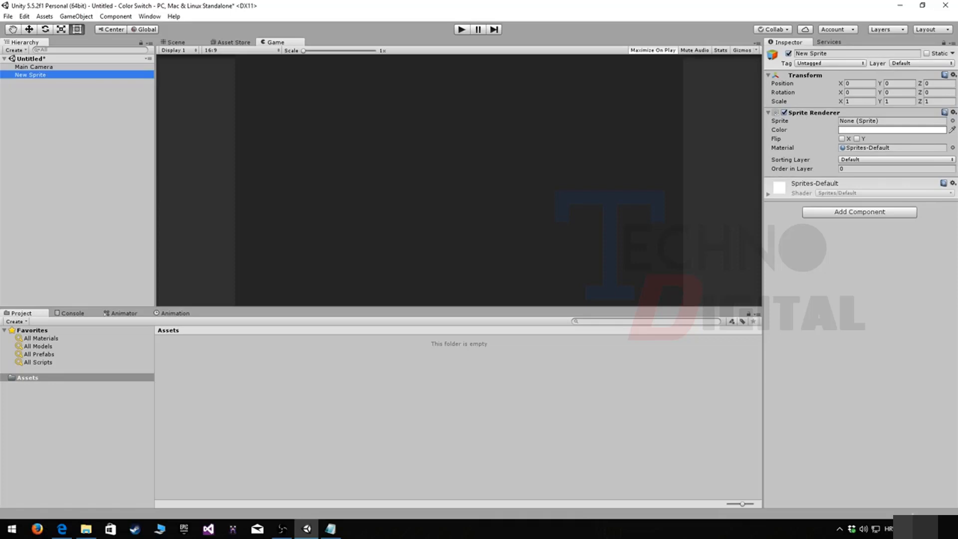
pyautogui.click(823, 54)
pyautogui.moveTo(825, 54); pyautogui.dragTo(796, 53)
pyautogui.write('Player')
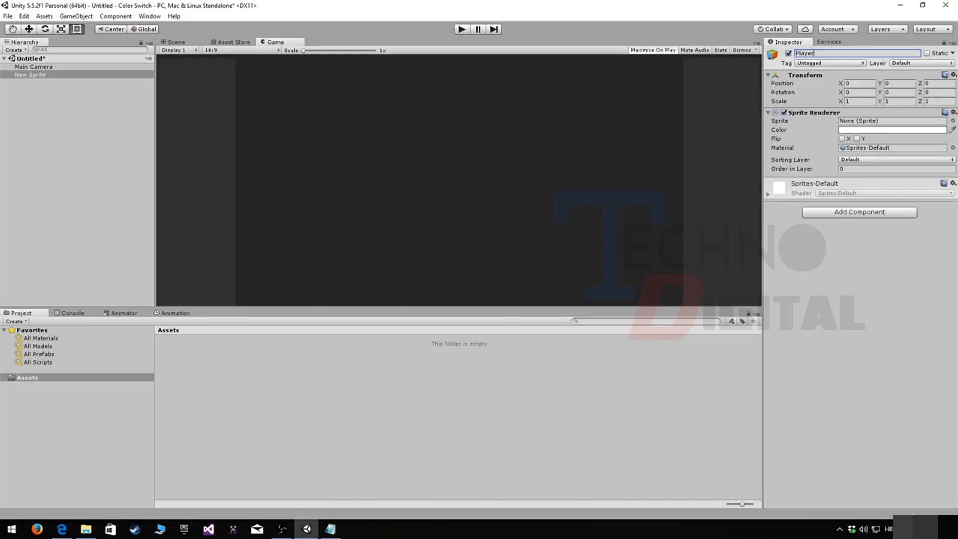
# Step: Assign the Knob sprite to the Player object and set its scale to X 2, Y 2, Z 1
pyautogui.click(953, 121)
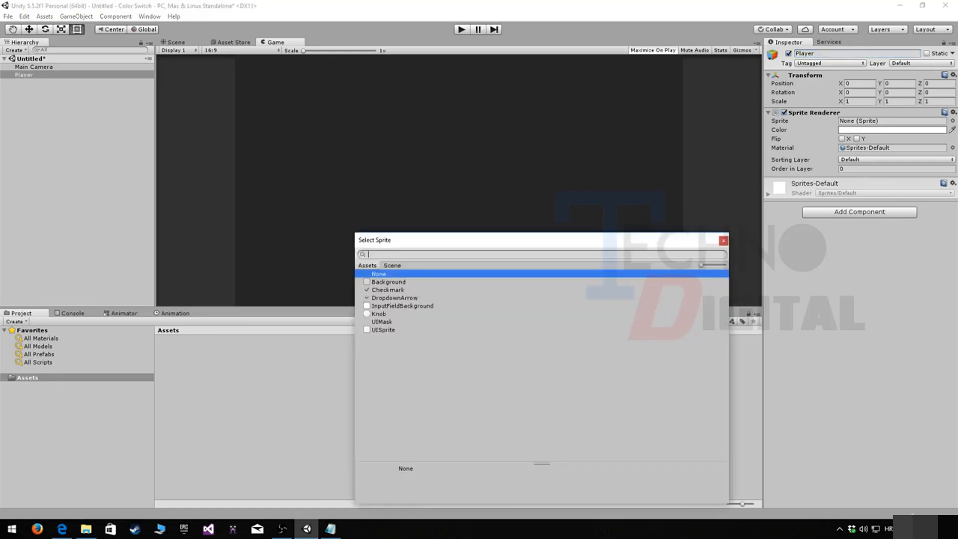
pyautogui.doubleClick(382, 313)
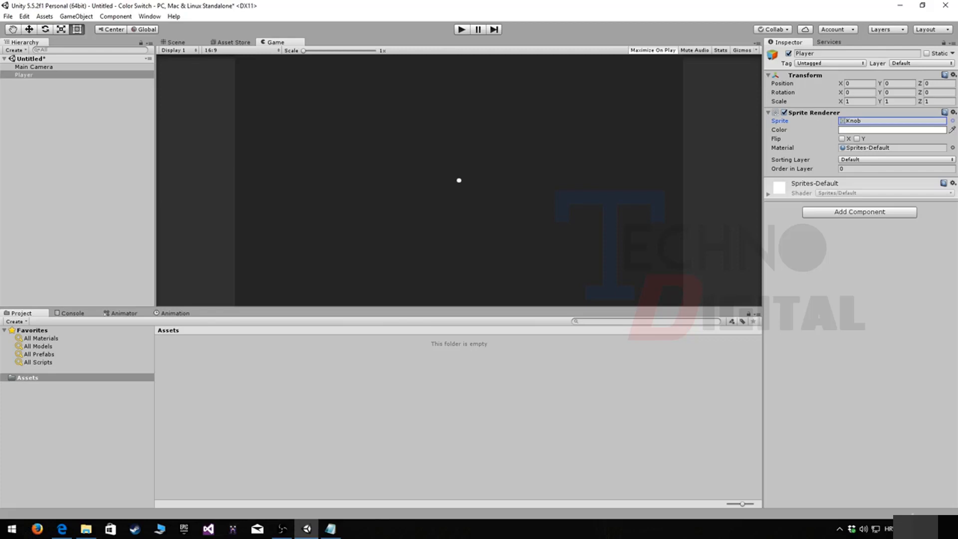
pyautogui.click(859, 102)
pyautogui.write('2')
pyautogui.press('Tab')
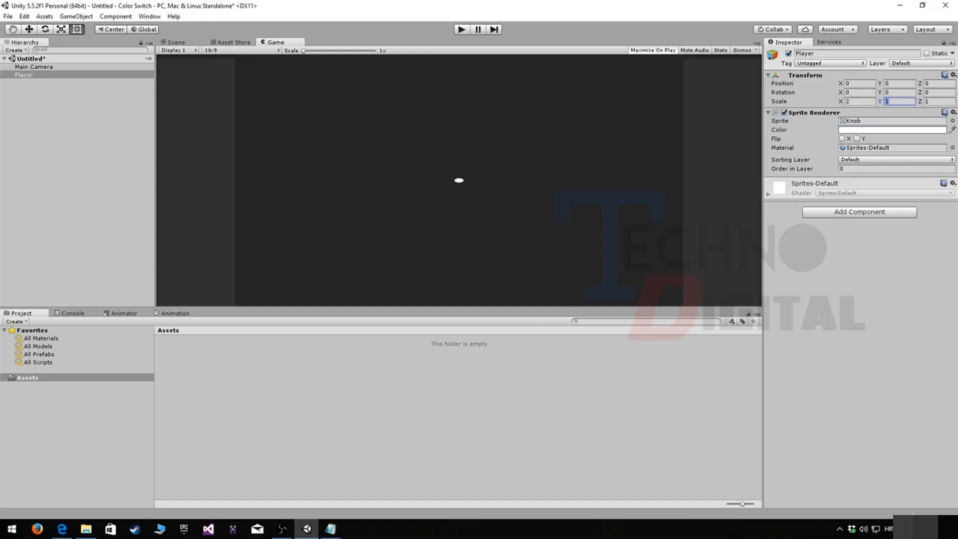
pyautogui.write('2')
pyautogui.press('Tab')
pyautogui.write('1')
pyautogui.click(282, 528)
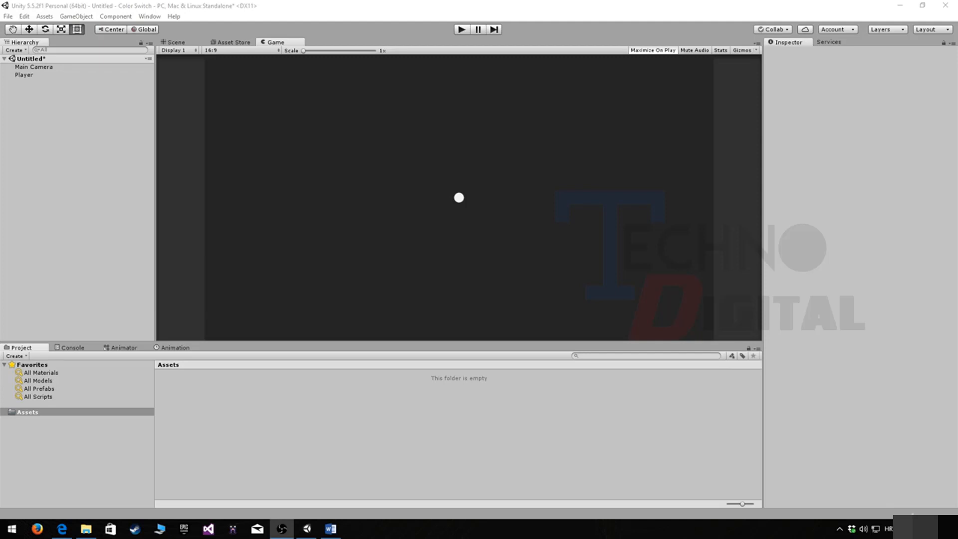
# Step: Create a new script named Player and attach it as a component to the Player object
pyautogui.click(24, 75)
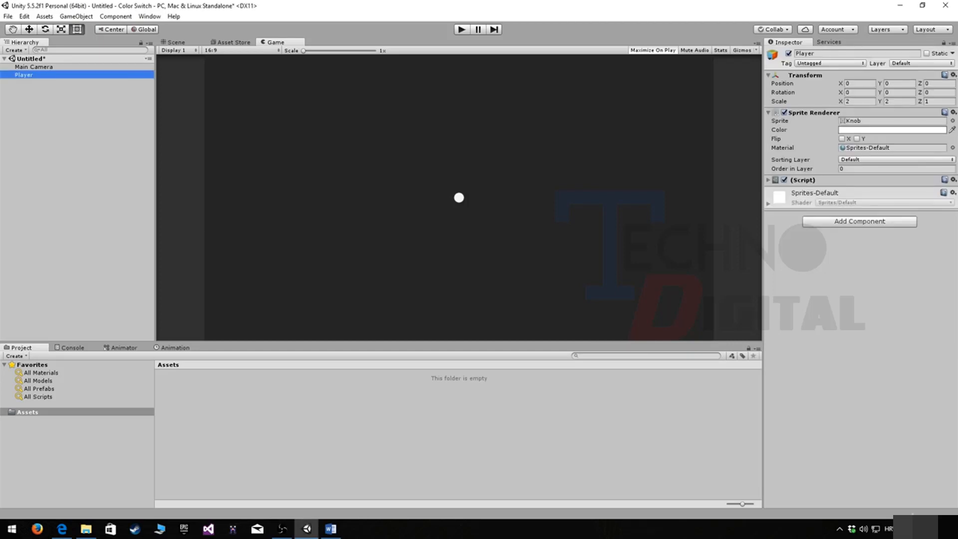
pyautogui.press('F2')
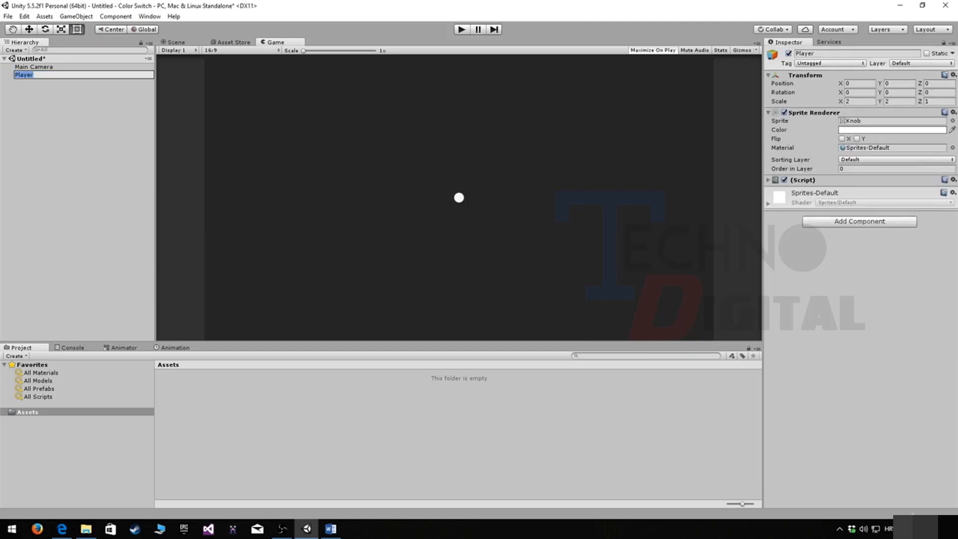
pyautogui.click(860, 221)
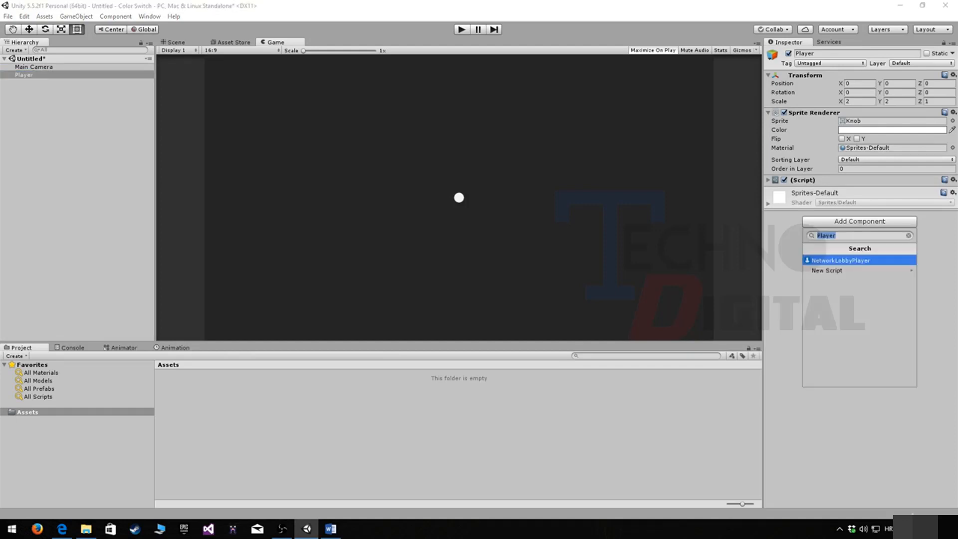
pyautogui.write('Player')
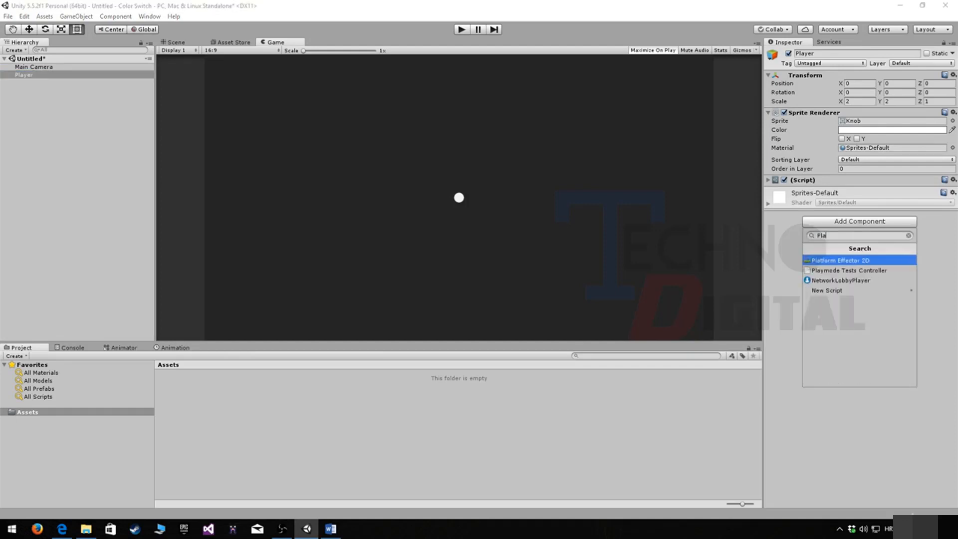
pyautogui.press('Down')
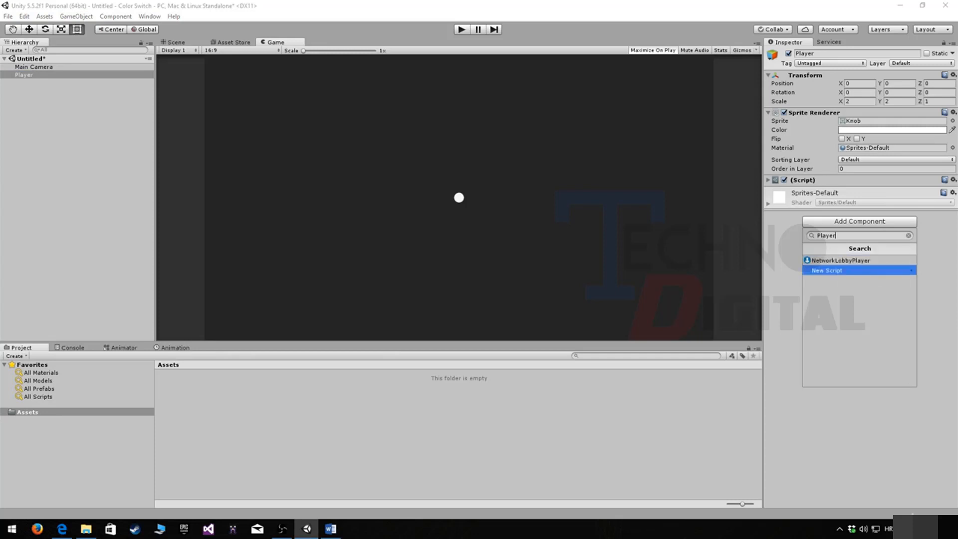
pyautogui.press('Return')
pyautogui.press('Return')
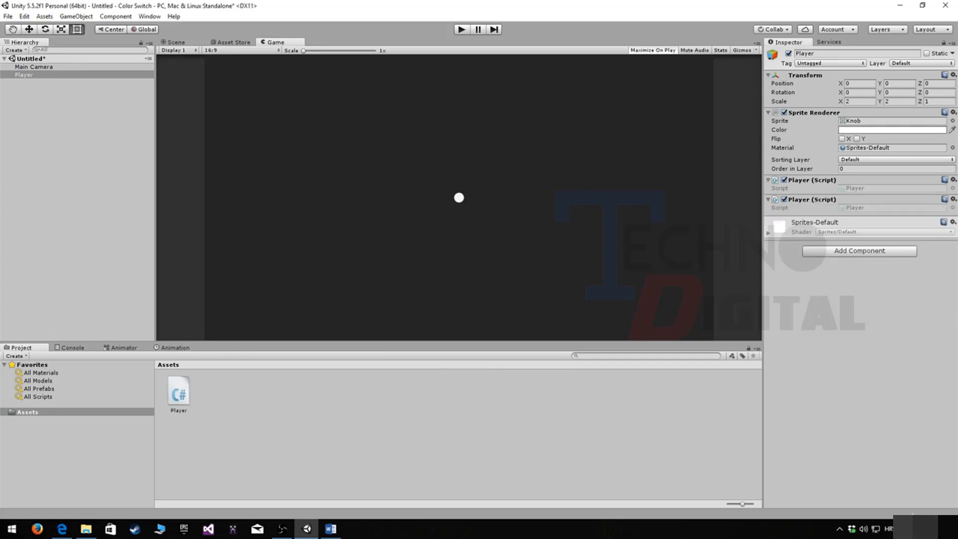
# Step: Open the Player script in Visual Studio and replace the initialization comment with the declaration public float jumpForce = 10f;
pyautogui.doubleClick(179, 392)
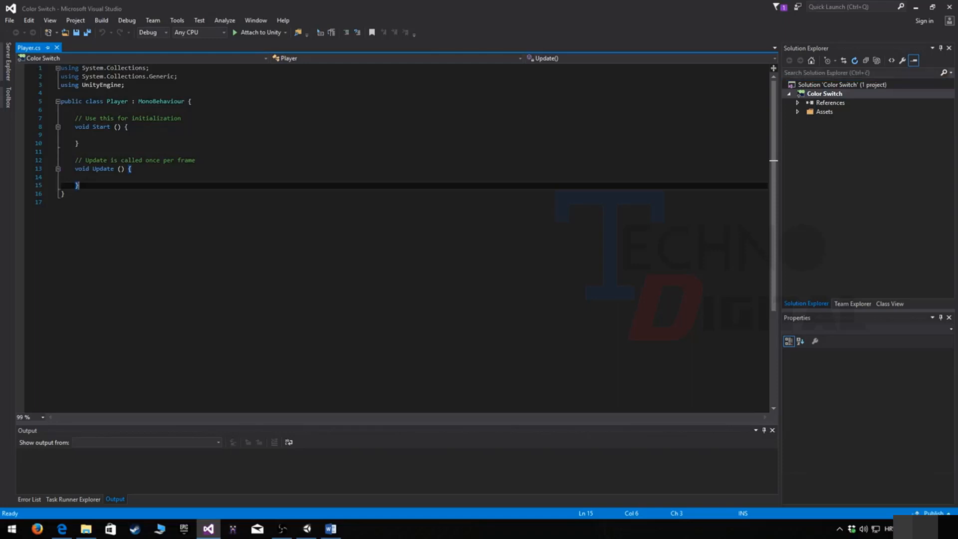
pyautogui.moveTo(182, 119); pyautogui.dragTo(75, 119)
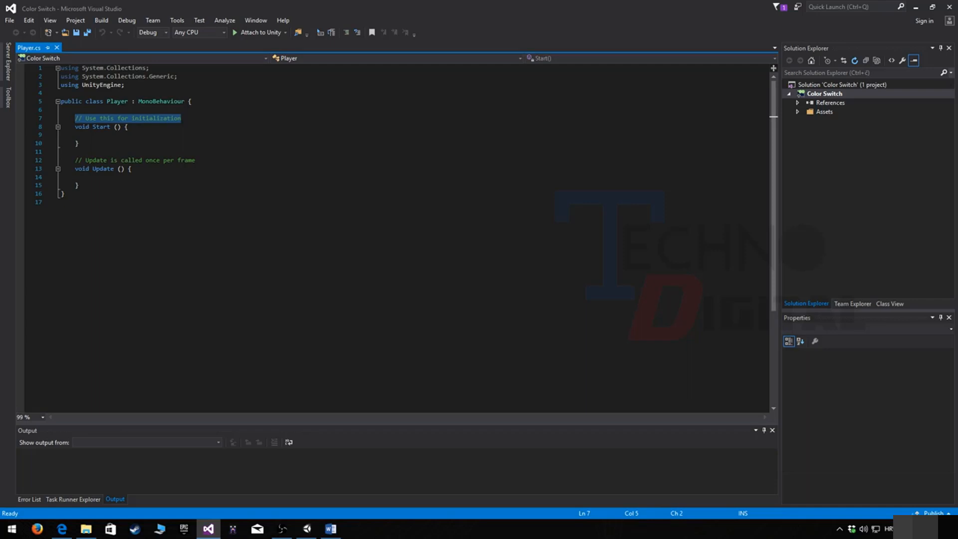
pyautogui.write('public ')
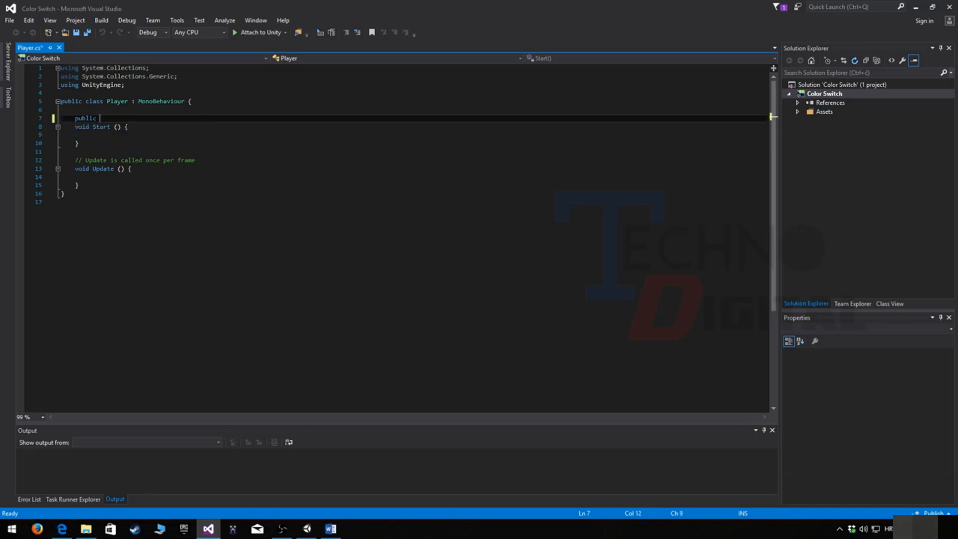
pyautogui.write('float JumpForce = 10f;')
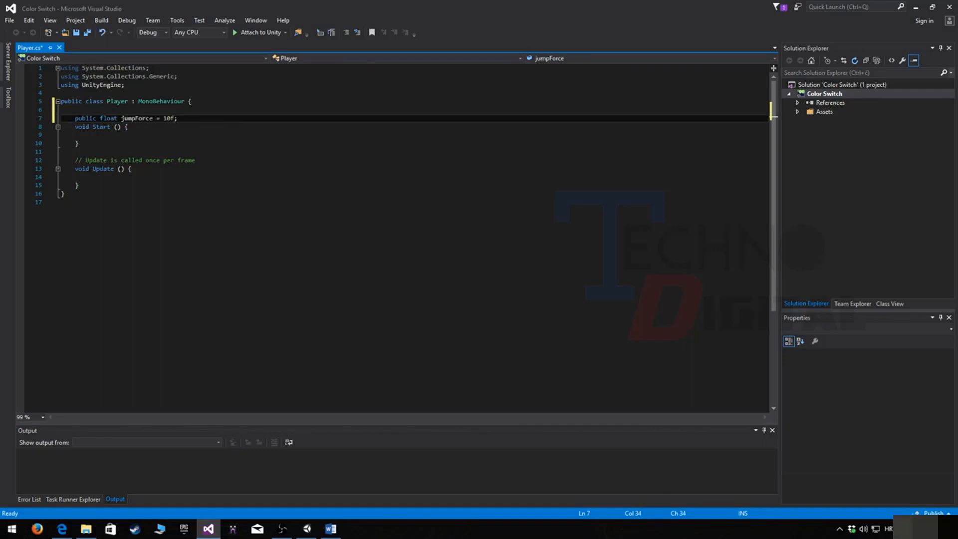
pyautogui.press('Return')
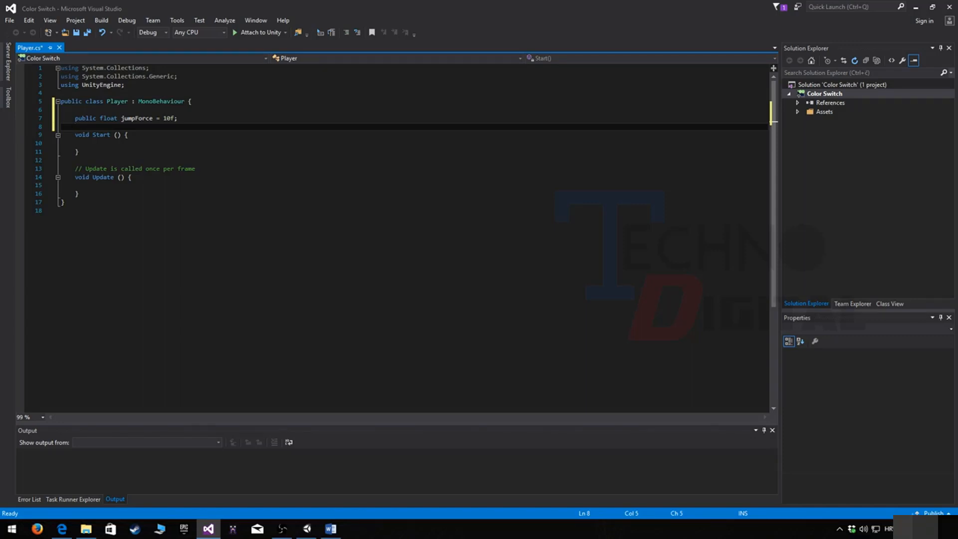
# Step: Declare public Rigidbody2D circle; on the line below the jumpForce variable
pyautogui.write('pu')
pyautogui.write('Rigi')
pyautogui.press('Down')
pyautogui.press('Tab')
pyautogui.write('circle')
pyautogui.moveTo(168, 127); pyautogui.dragTo(74, 119)
pyautogui.click(90, 143)
# Step: Start an if statement inside Update that checks Input.GetButtonDown("Jump")
pyautogui.click(89, 186)
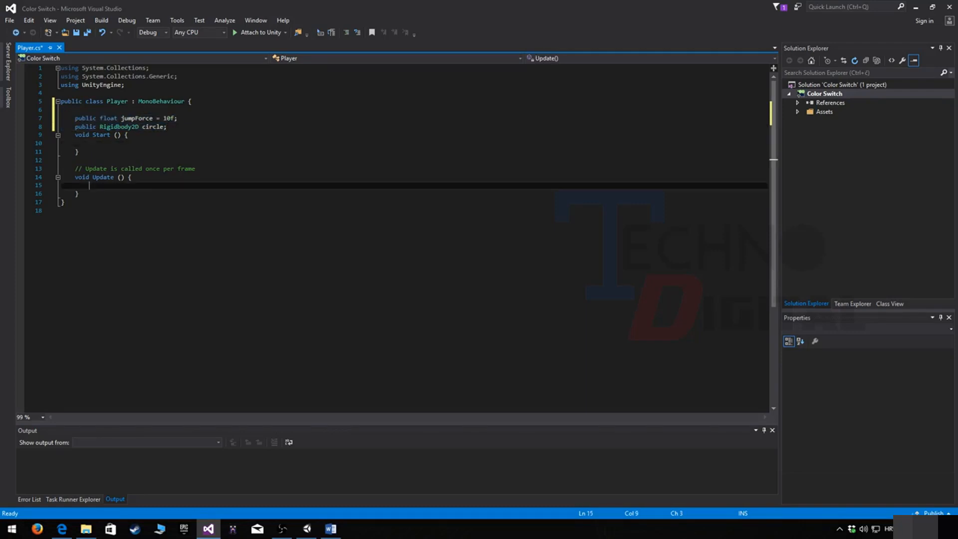
pyautogui.write('if ( Input.')
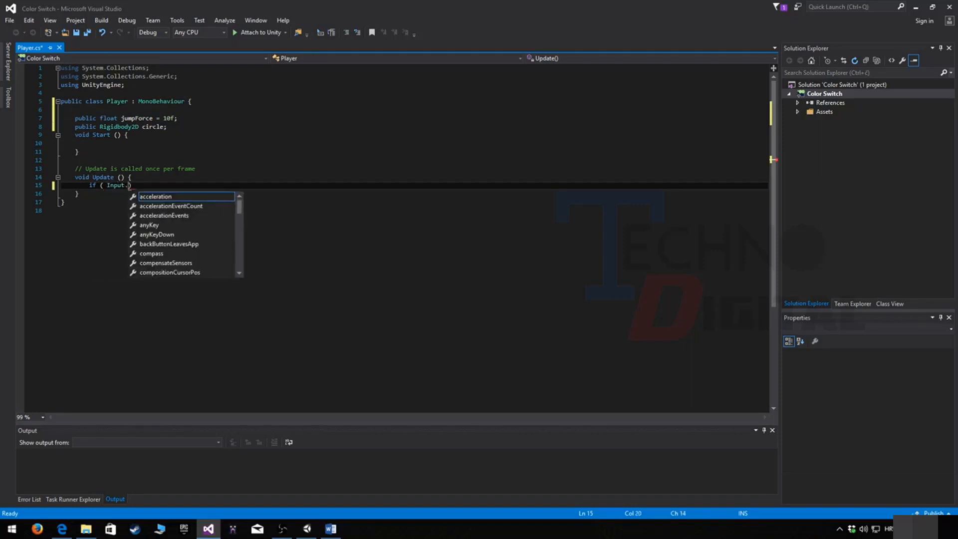
pyautogui.write('get')
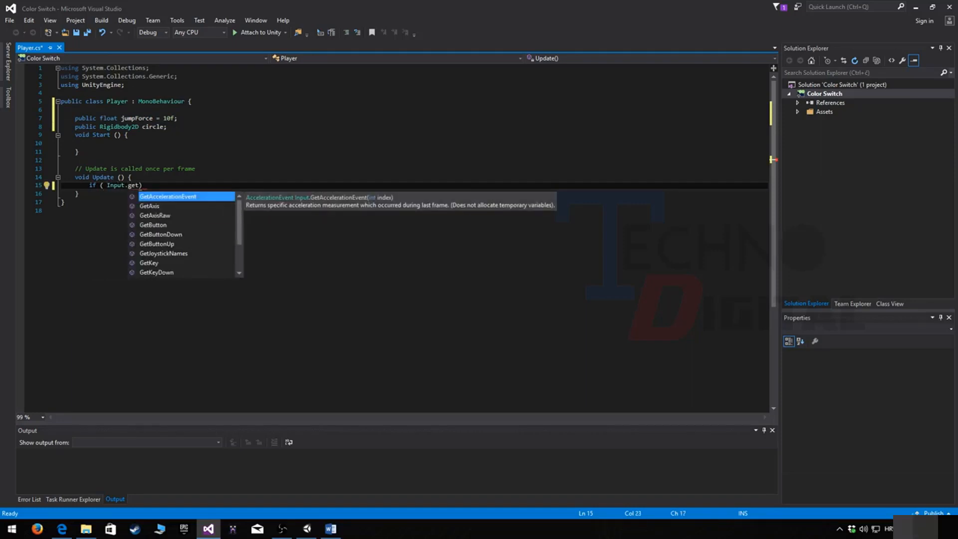
pyautogui.write('butt')
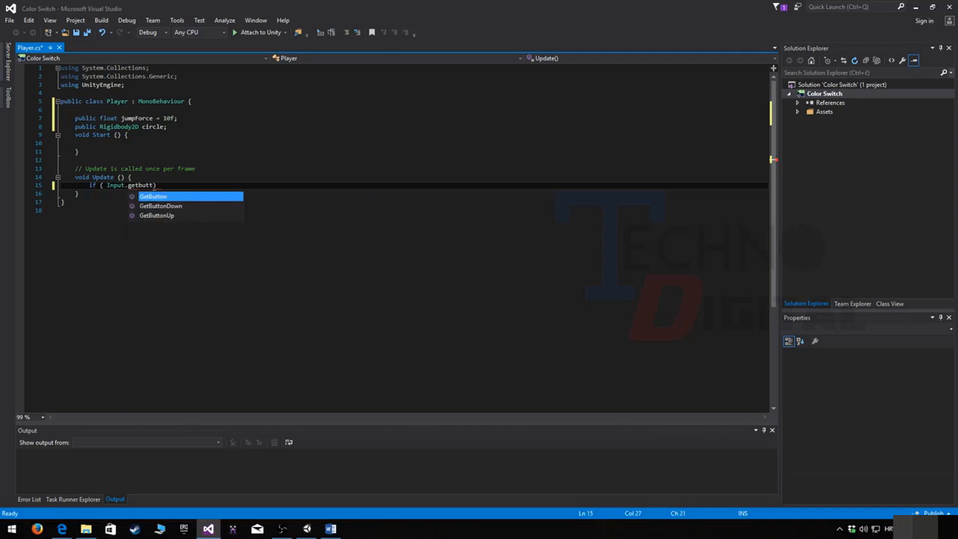
pyautogui.press('Down')
pyautogui.press('Return')
pyautogui.write('("Ju')
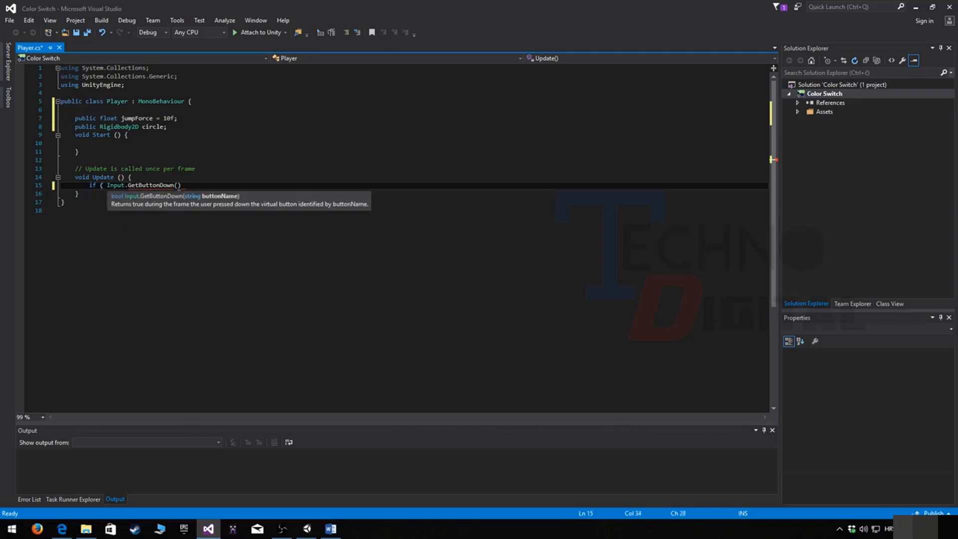
pyautogui.write('mp")')
pyautogui.click(61, 194)
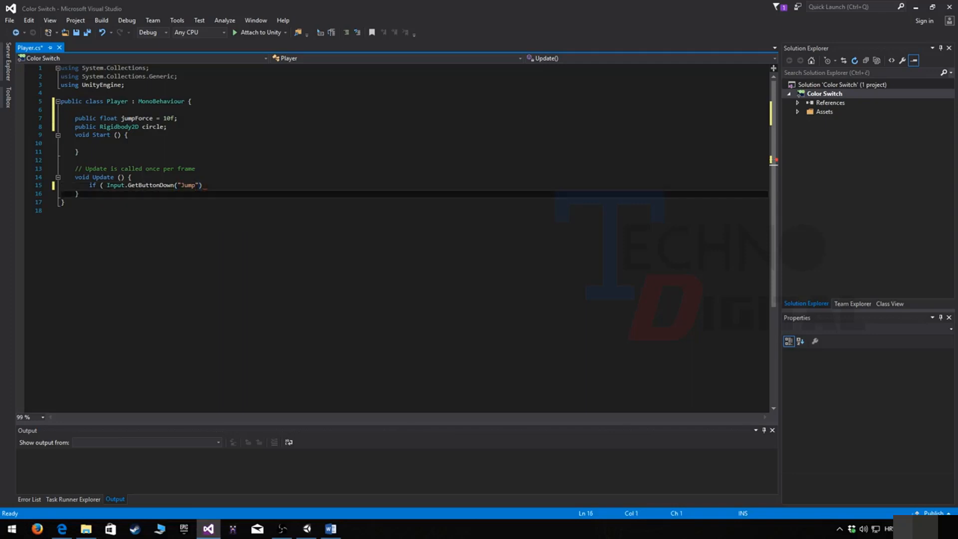
# Step: Extend the if condition with || Input.GetMouseButtonDown(0) and add an empty braced body below it
pyautogui.click(107, 185)
pyautogui.press('BackSpace')
pyautogui.click(199, 185)
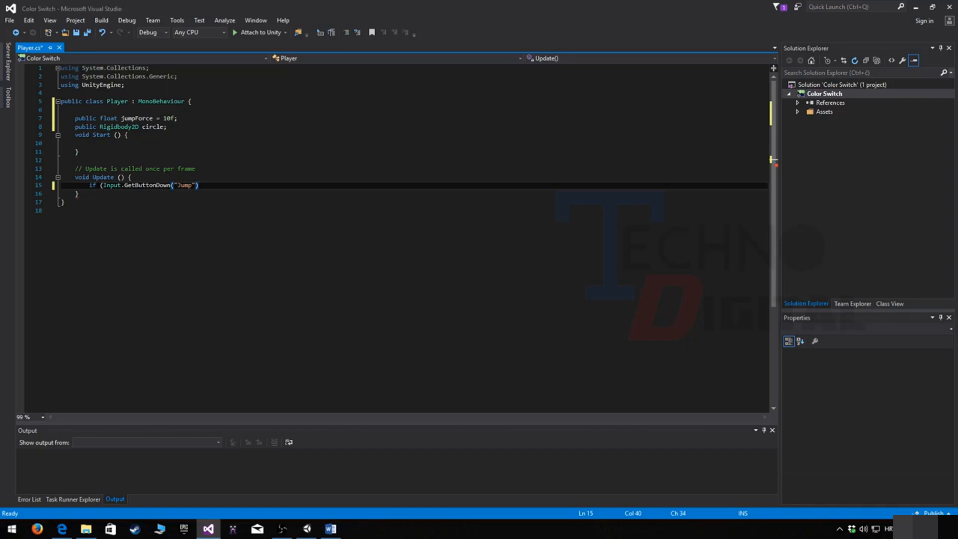
pyautogui.write('|| ')
pyautogui.write('Input.')
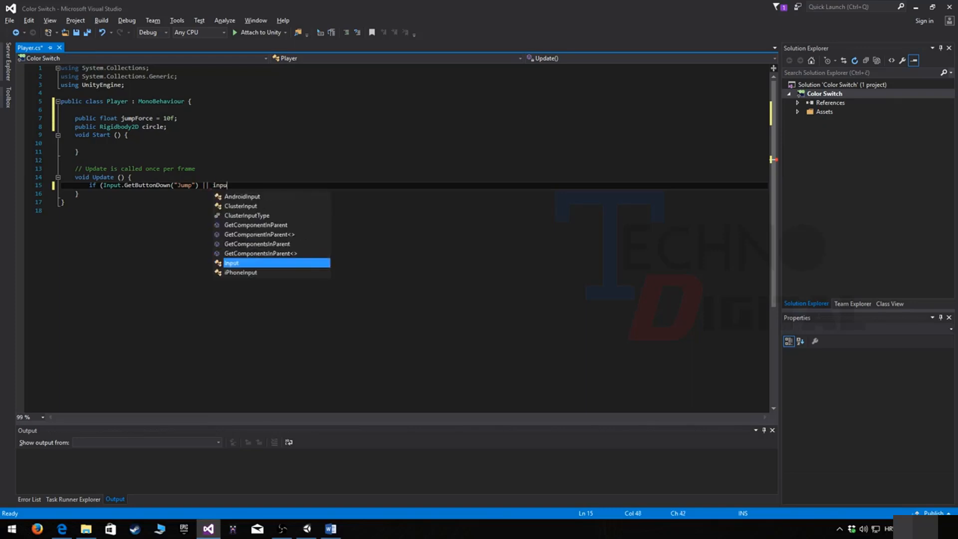
pyautogui.write('get')
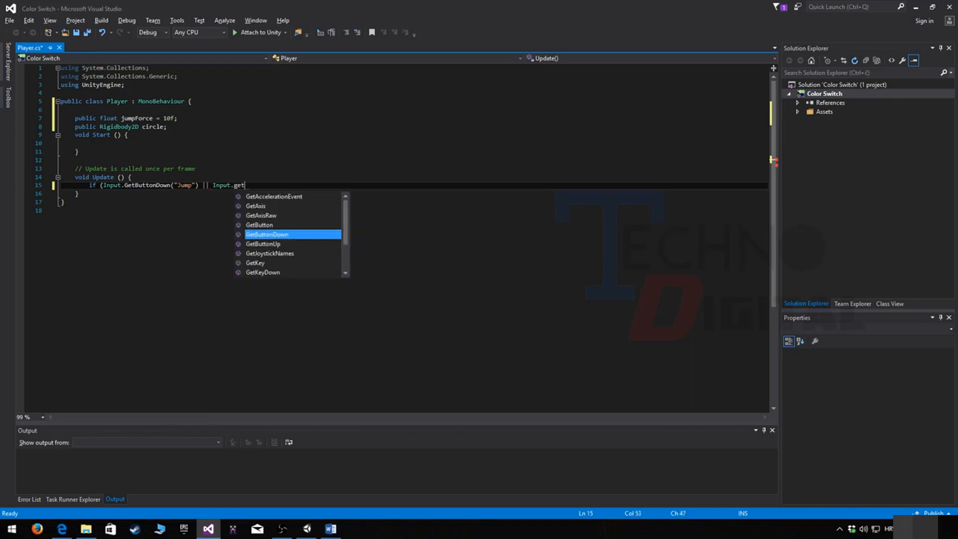
pyautogui.write('mouseButtonD')
pyautogui.press('Tab')
pyautogui.write('(0')
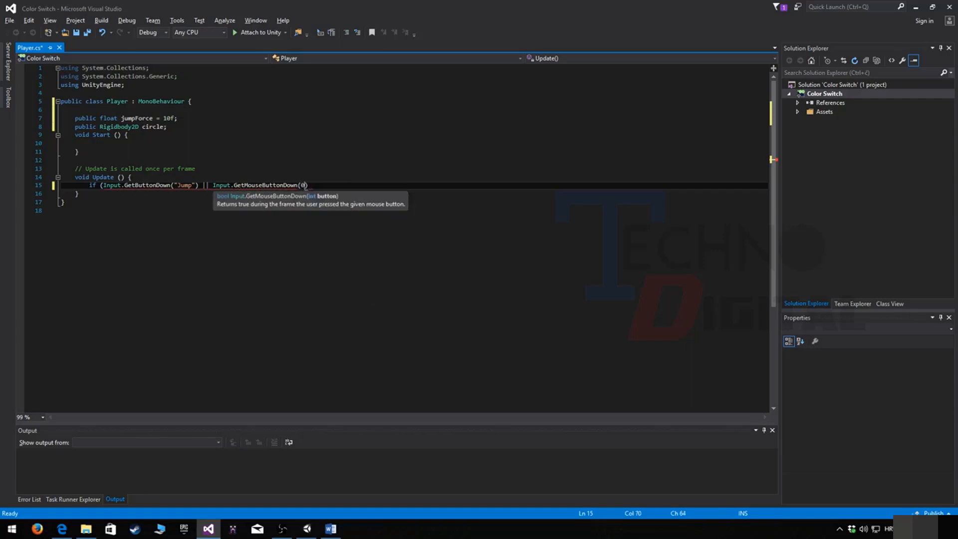
pyautogui.write('))')
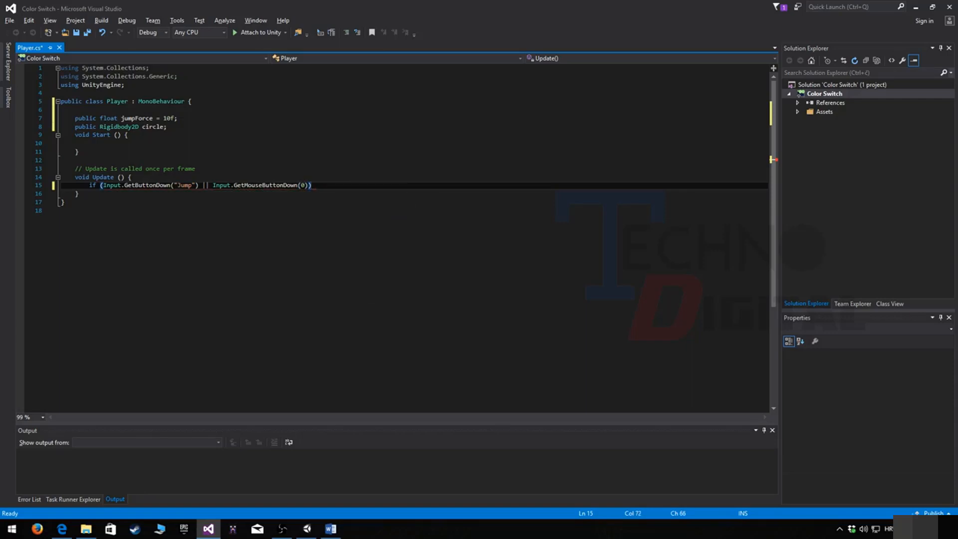
pyautogui.press('Return')
pyautogui.write('{')
pyautogui.press('Return')
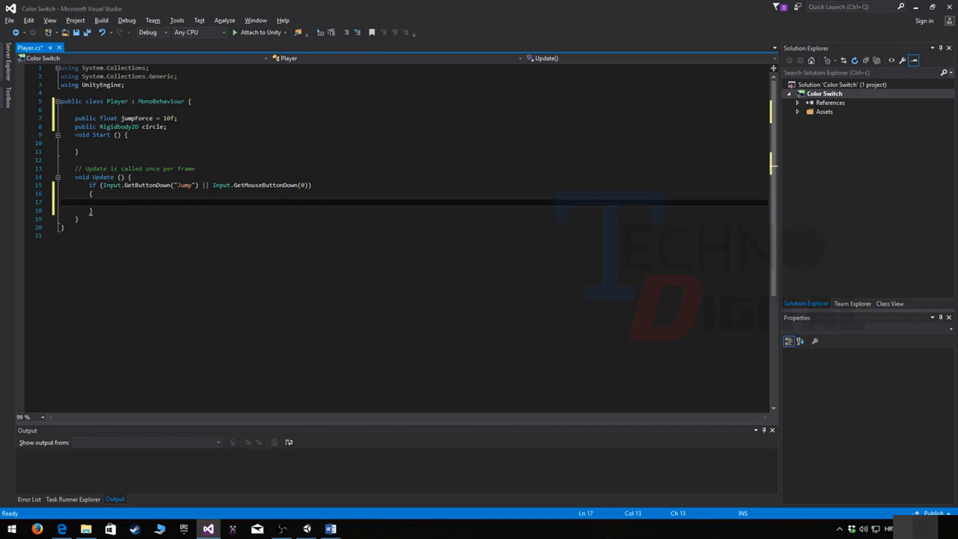
pyautogui.moveTo(100, 186); pyautogui.dragTo(200, 185)
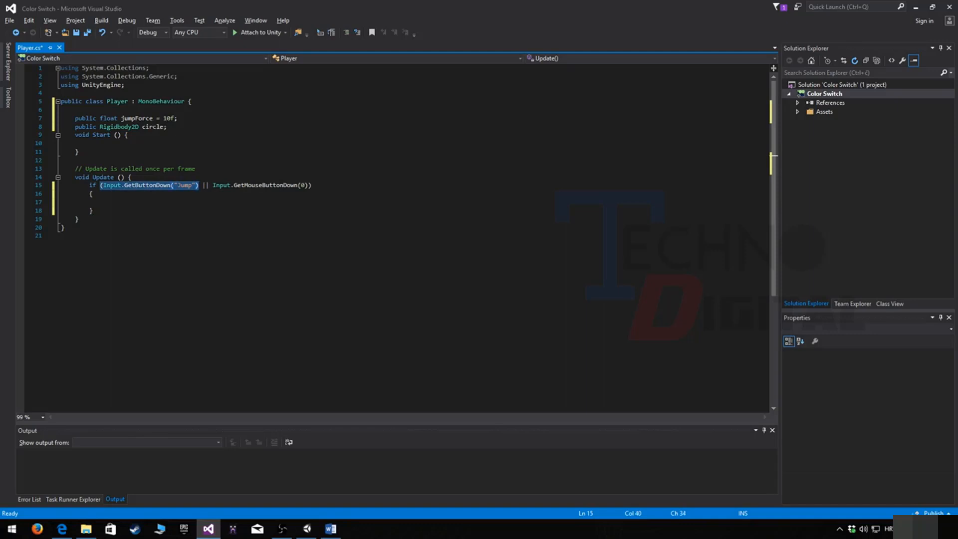
pyautogui.moveTo(209, 185); pyautogui.dragTo(312, 185)
pyautogui.click(312, 186)
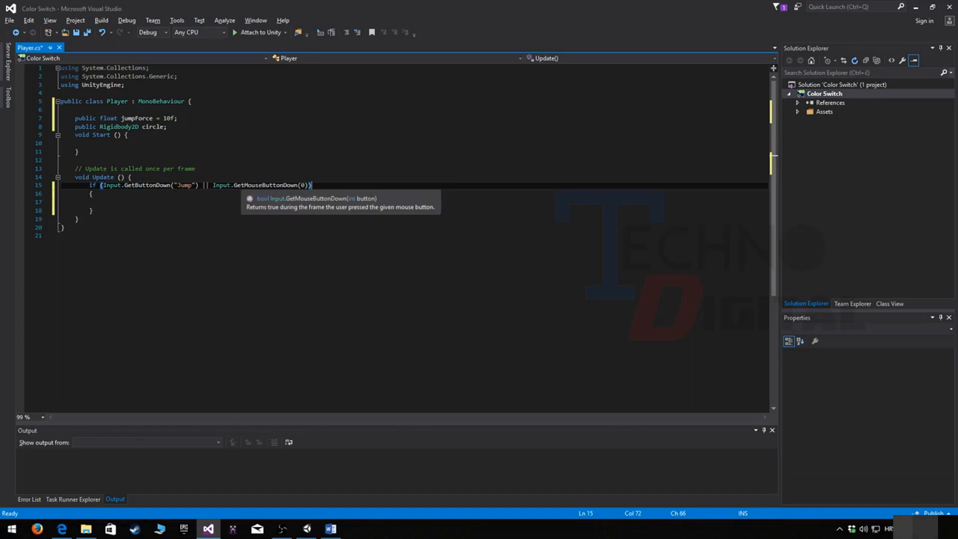
pyautogui.moveTo(234, 185); pyautogui.dragTo(305, 185)
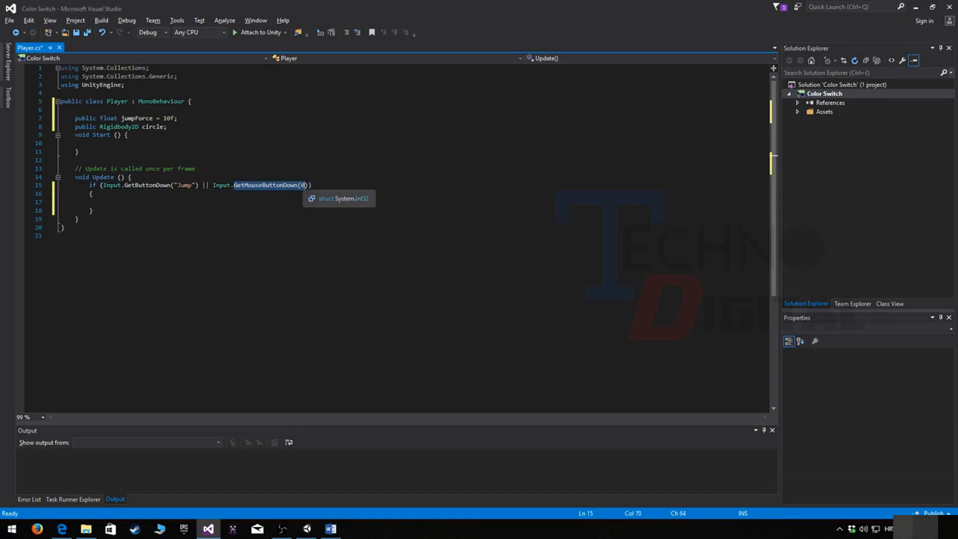
pyautogui.click(195, 169)
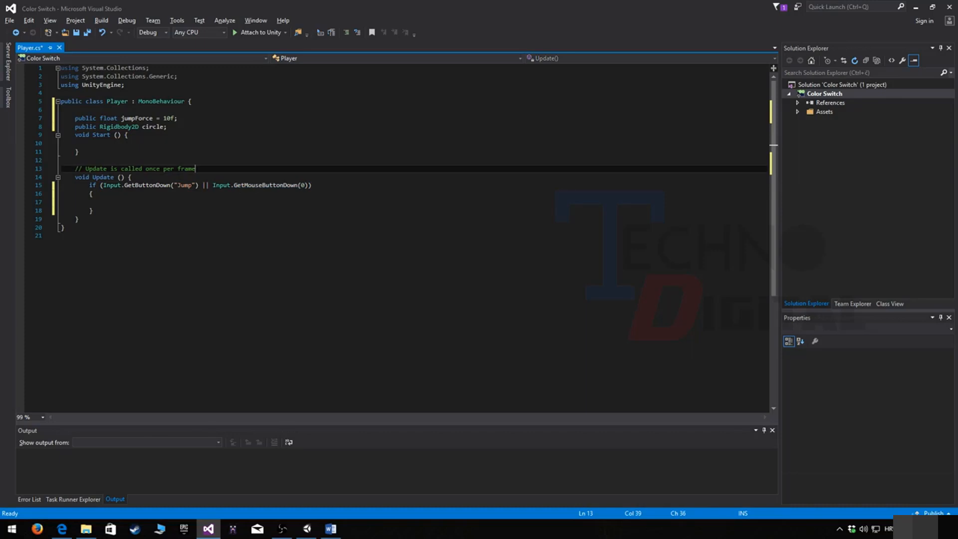
# Step: Write circle.velocity = Vector2.up * jumpForce; inside the if block and save the script
pyautogui.click(103, 203)
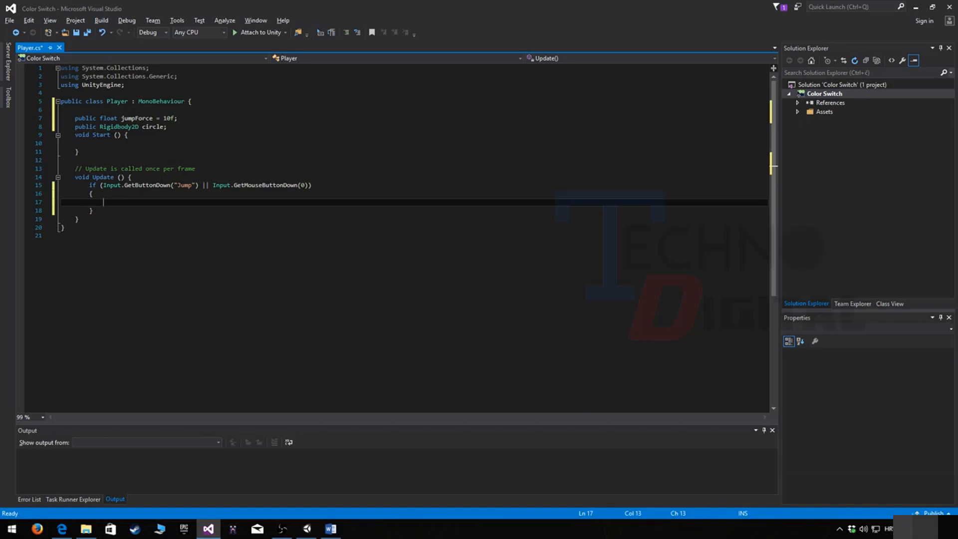
pyautogui.write('circle.veloc')
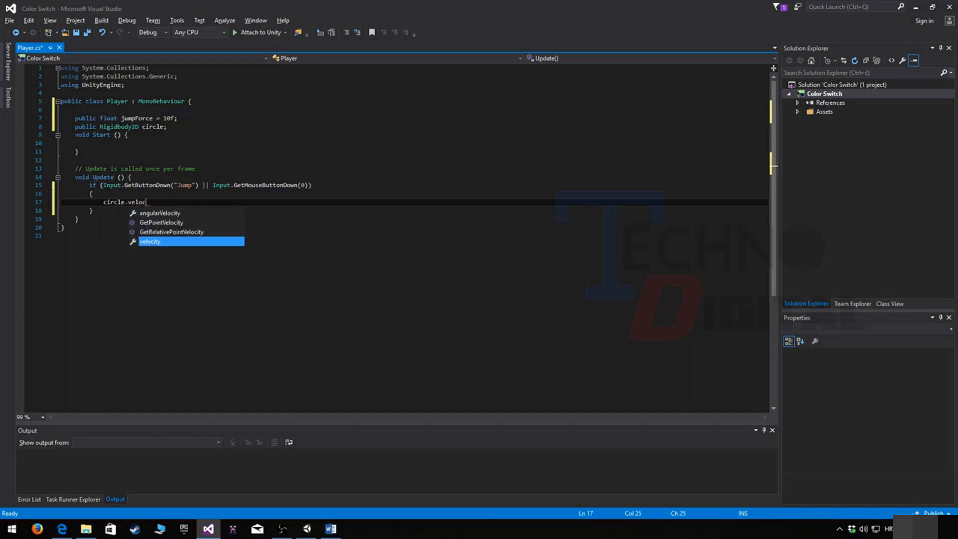
pyautogui.write('ity =')
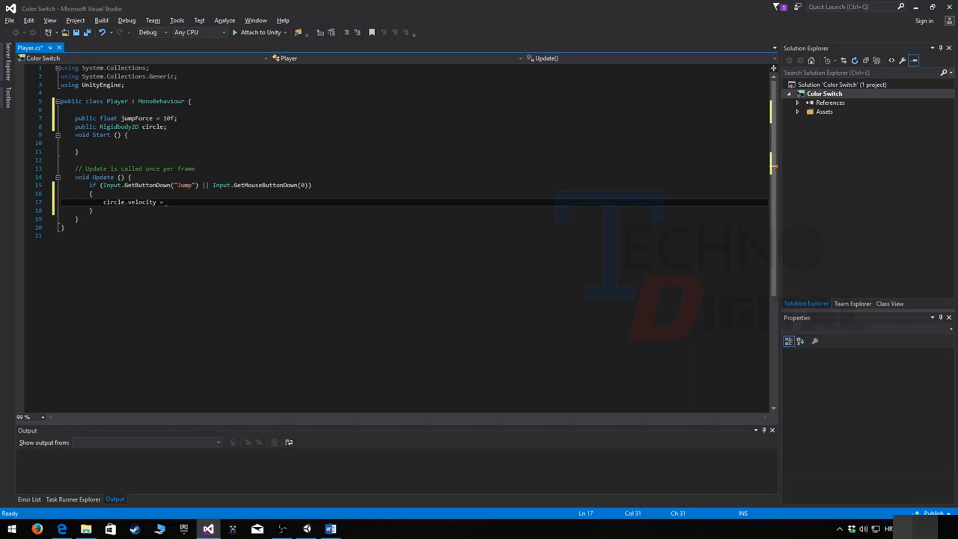
pyautogui.write('Vec')
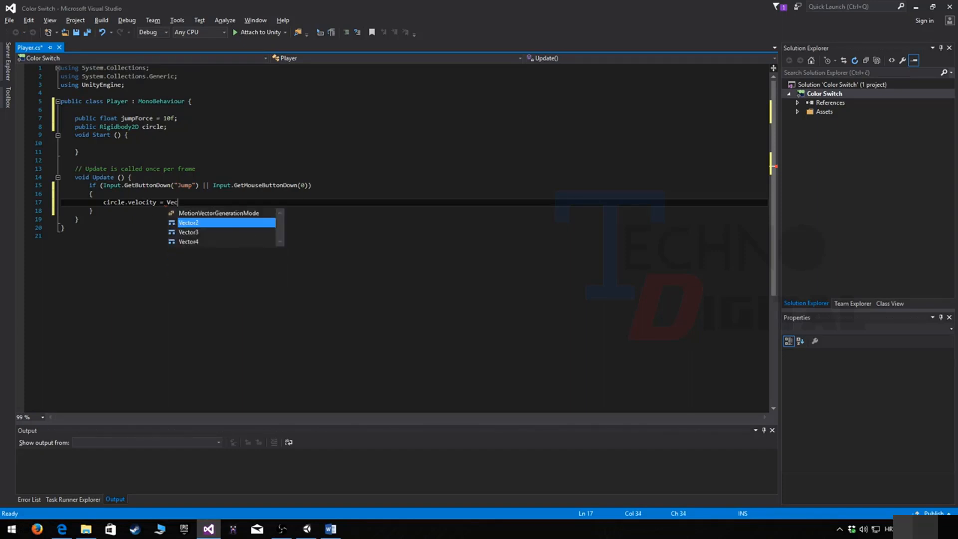
pyautogui.write('tor2-u')
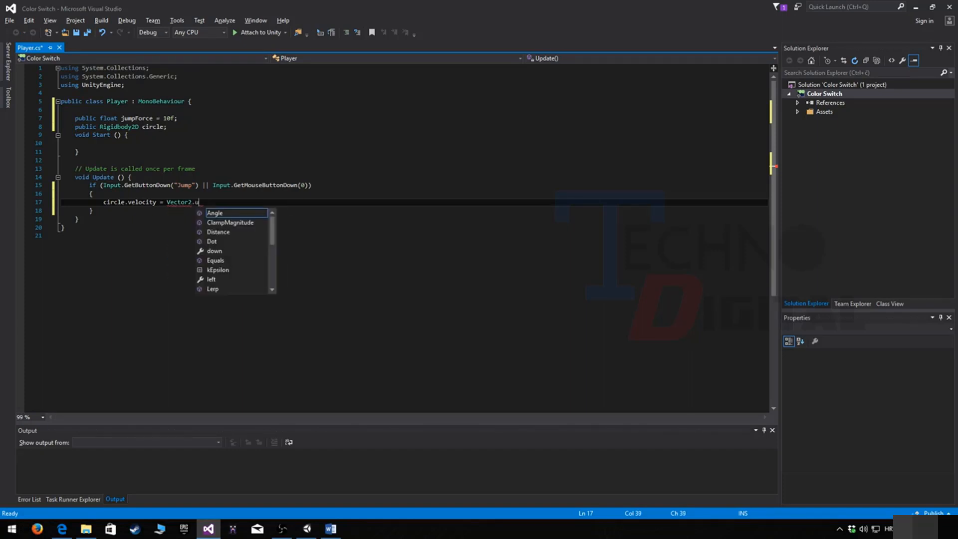
pyautogui.write('p * jumpForce;')
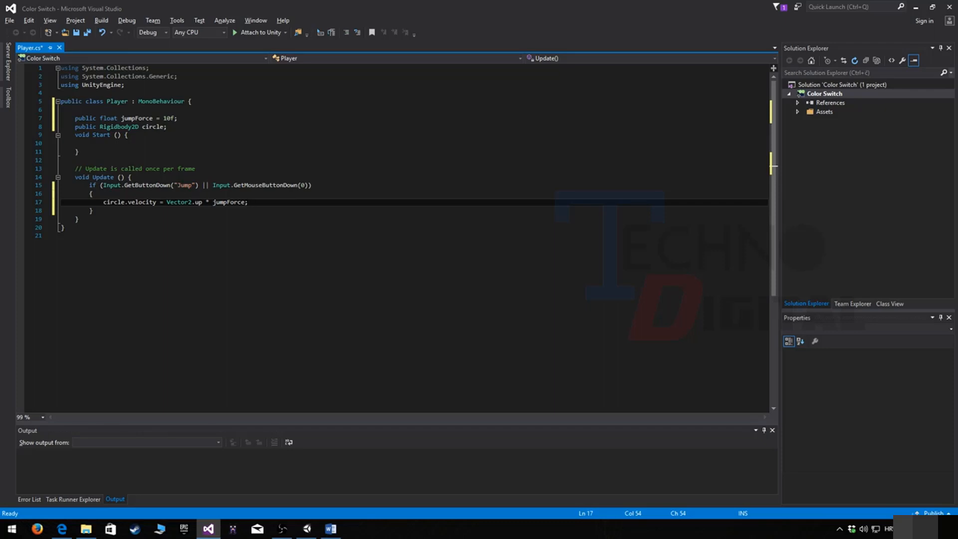
pyautogui.hotkey('ctrl', 's')
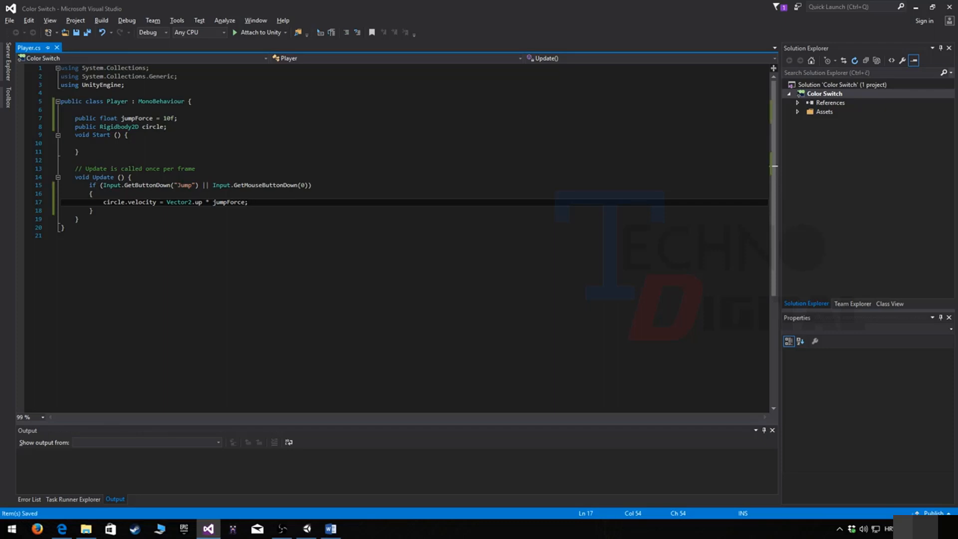
# Step: Switch back to Unity and add a Rigidbody 2D component to the Player object
pyautogui.click(916, 7)
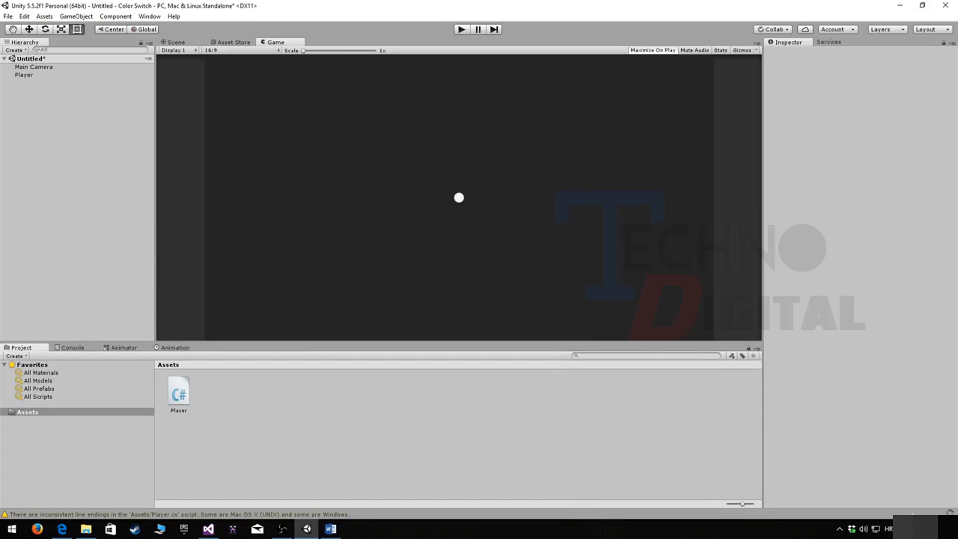
pyautogui.click(24, 75)
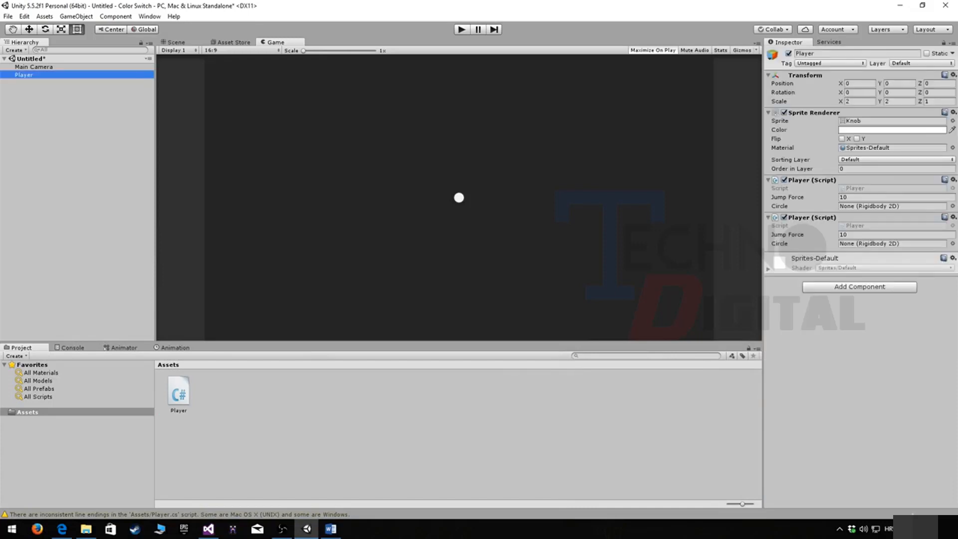
pyautogui.click(859, 287)
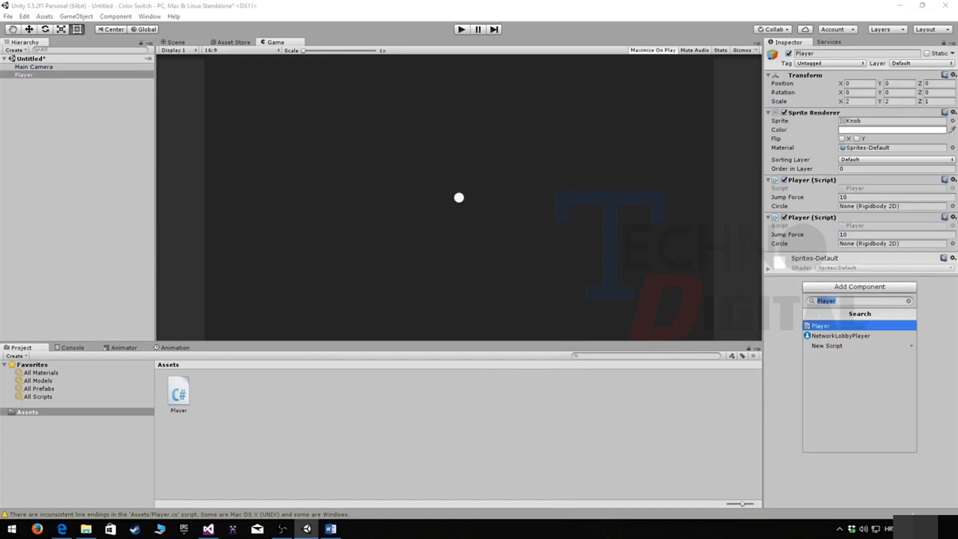
pyautogui.write('Rigid')
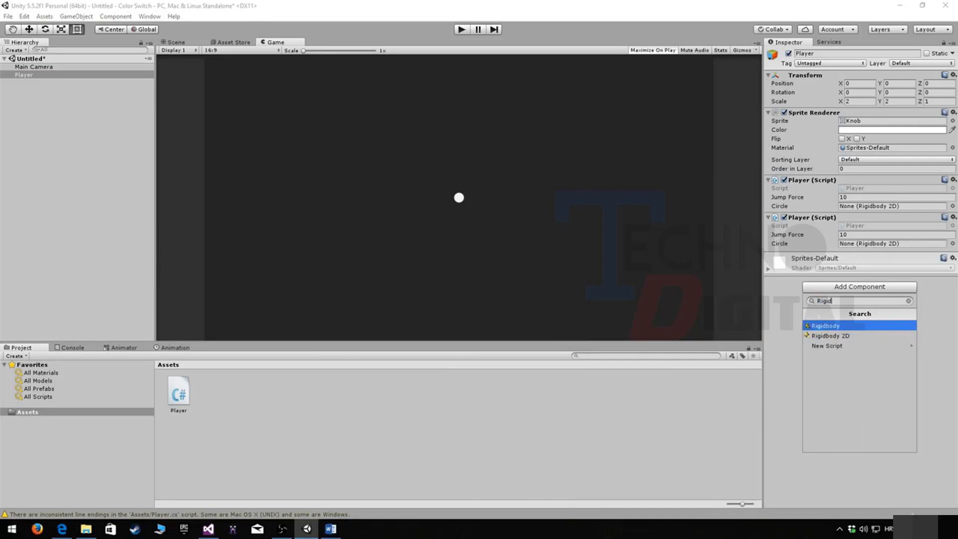
pyautogui.press('Down')
pyautogui.press('Return')
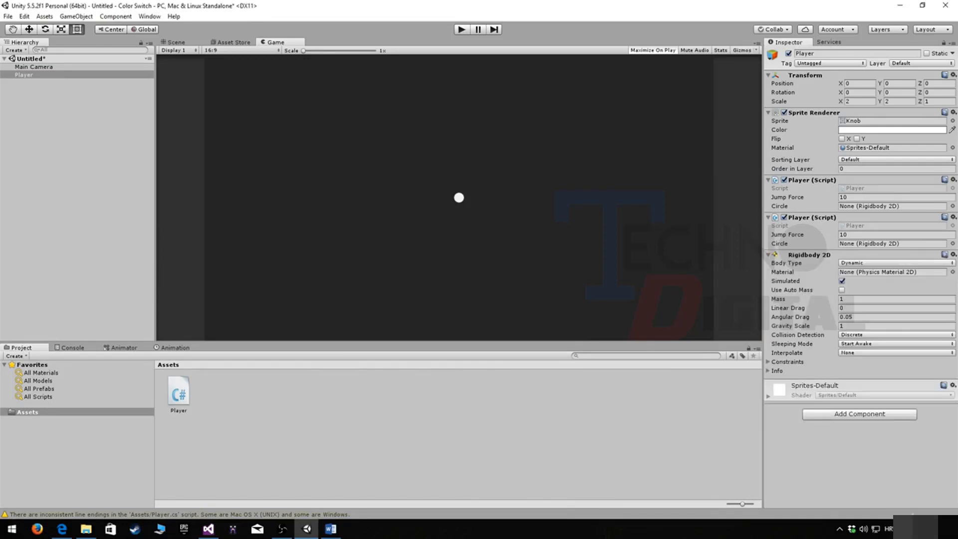
# Step: Add a Circle Collider 2D component to the Player object and make it a trigger
pyautogui.click(859, 414)
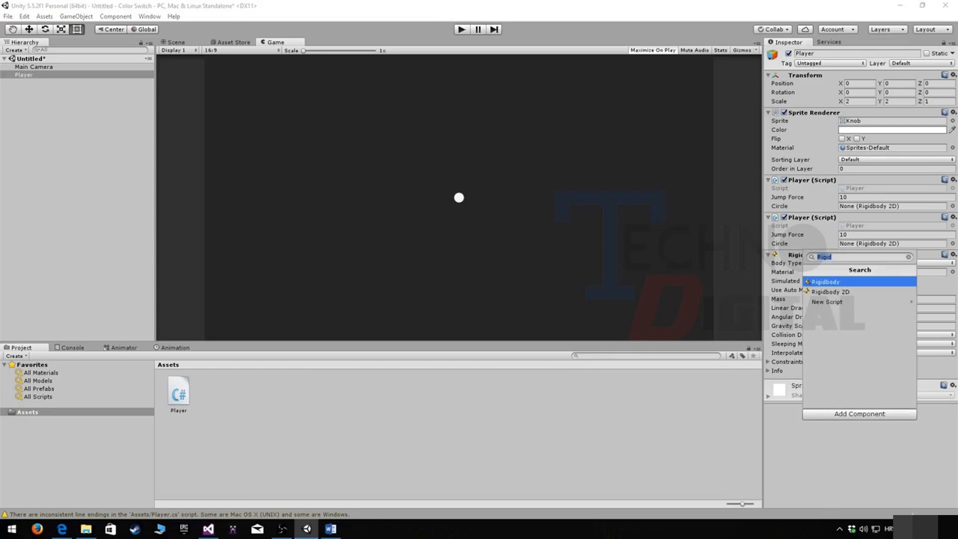
pyautogui.write('Circle')
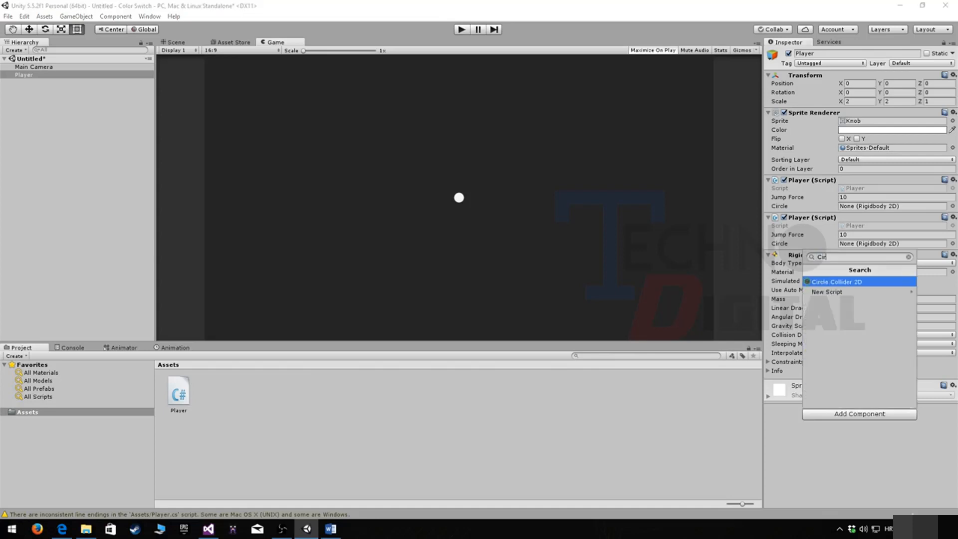
pyautogui.press('Return')
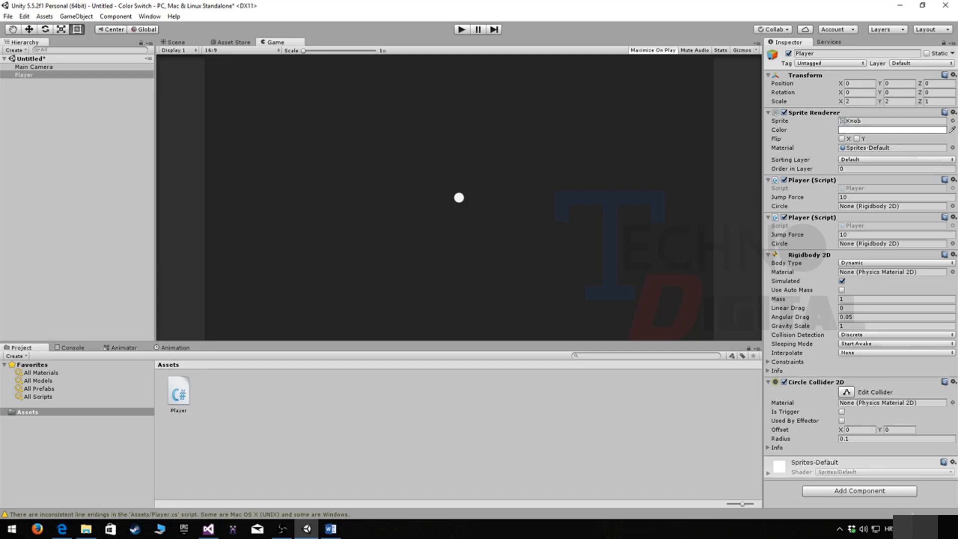
pyautogui.click(842, 412)
# Step: Set the Gravity Scale of the Player's Rigidbody 2D to 3
pyautogui.moveTo(809, 255); pyautogui.dragTo(811, 253)
pyautogui.click(897, 325)
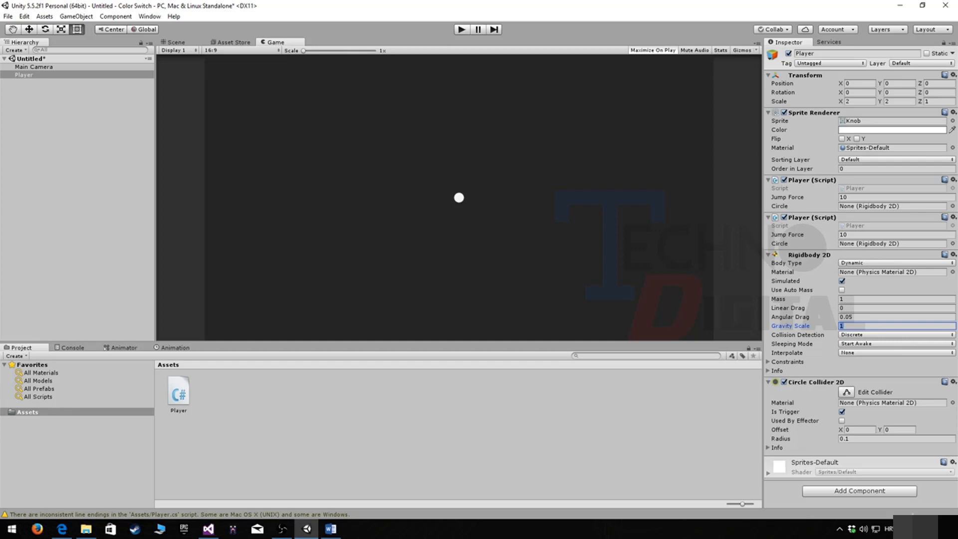
pyautogui.write('3')
pyautogui.press('Return')
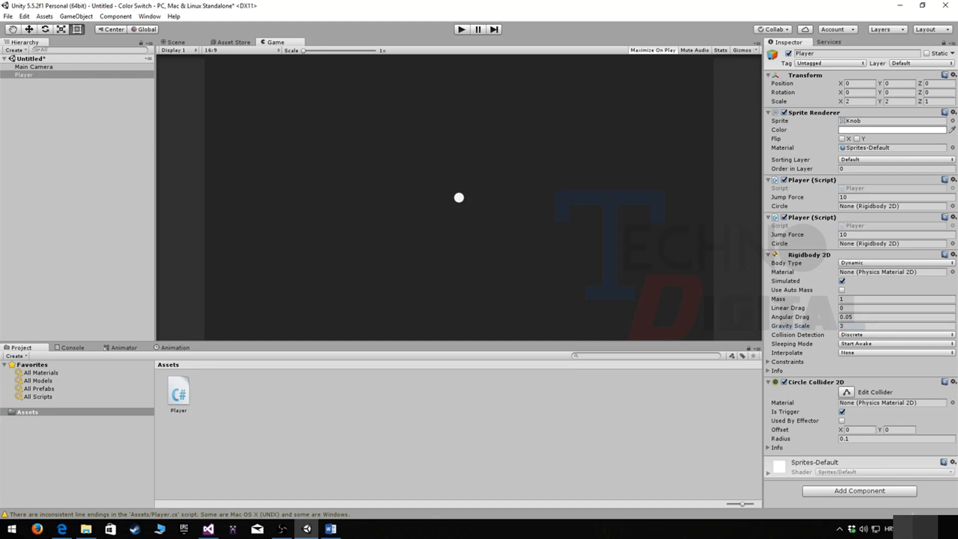
# Step: Assign the Player's Rigidbody 2D to the Circle field of the second Player script and remove the duplicate script component above it
pyautogui.moveTo(810, 255); pyautogui.dragTo(875, 244)
pyautogui.rightClick(788, 180)
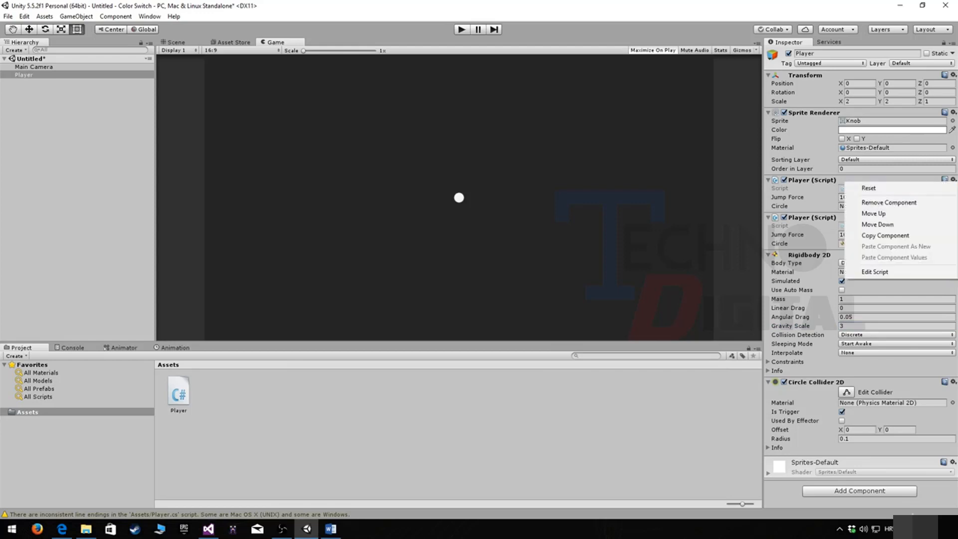
pyautogui.click(818, 203)
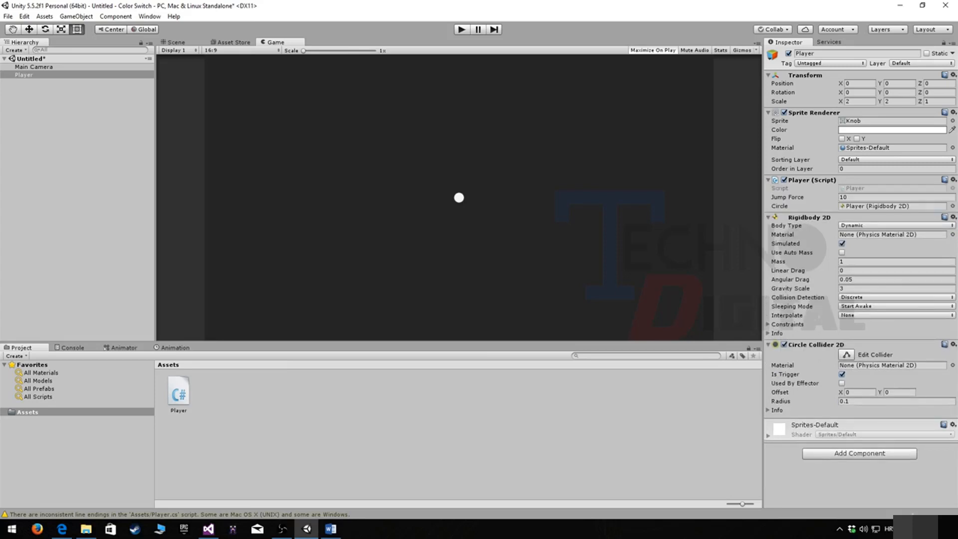
# Step: Run the game, make the ball jump repeatedly to test the jump and gravity, and stop play mode
pyautogui.hotkey('ctrl', 'p')
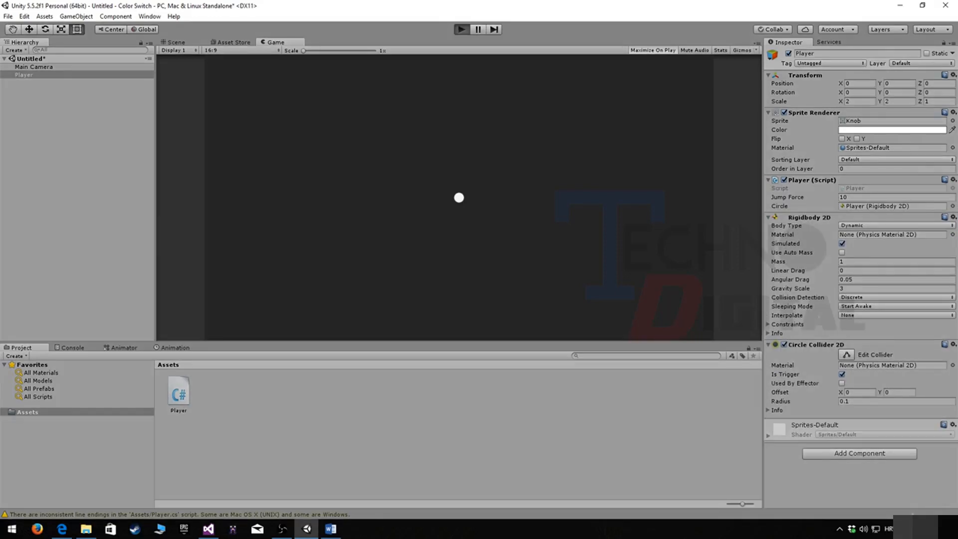
pyautogui.press('space')
pyautogui.press('space')
pyautogui.press('space')
pyautogui.press('space')
pyautogui.press('space')
pyautogui.press('space')
pyautogui.press('space')
pyautogui.press('space')
pyautogui.press('space')
pyautogui.press('space')
pyautogui.press('space')
pyautogui.press('space')
pyautogui.press('space')
pyautogui.press('space')
pyautogui.press('space')
pyautogui.press('space')
pyautogui.press('space')
pyautogui.press('space')
pyautogui.press('space')
pyautogui.press('space')
pyautogui.press('space')
pyautogui.press('space')
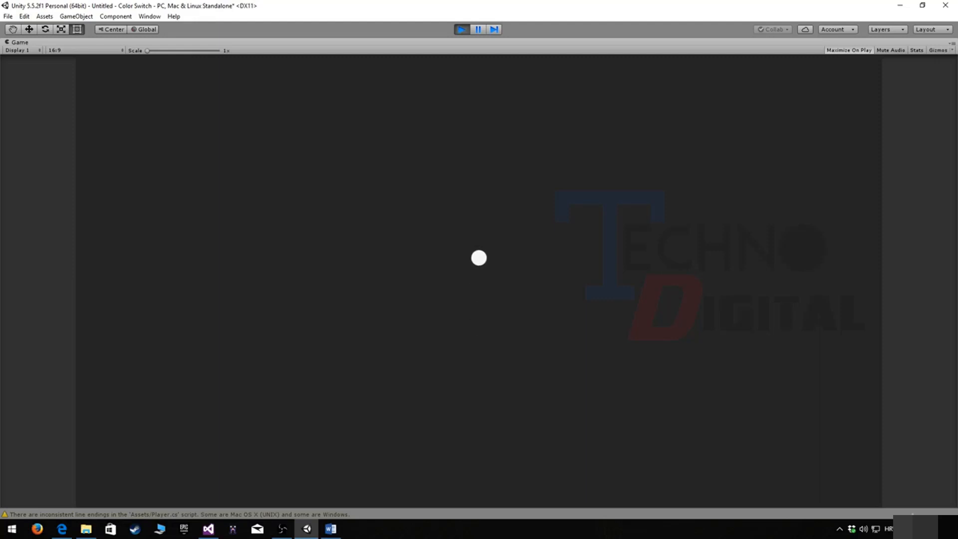
pyautogui.press('space')
pyautogui.press('space')
pyautogui.press('space')
pyautogui.press('space')
pyautogui.press('space')
pyautogui.press('space')
pyautogui.press('space')
pyautogui.press('space')
pyautogui.press('space')
pyautogui.press('space')
pyautogui.press('space')
pyautogui.press('space')
pyautogui.press('space')
pyautogui.press('space')
pyautogui.press('space')
pyautogui.press('space')
pyautogui.press('space')
pyautogui.press('space')
pyautogui.press('space')
pyautogui.press('space')
pyautogui.press('space')
pyautogui.press('space')
pyautogui.press('space')
pyautogui.press('space')
pyautogui.press('space')
pyautogui.press('space')
pyautogui.press('space')
pyautogui.press('space')
pyautogui.press('space')
pyautogui.press('space')
pyautogui.press('space')
pyautogui.press('space')
pyautogui.press('space')
pyautogui.press('space')
pyautogui.hotkey('ctrl', 'p')
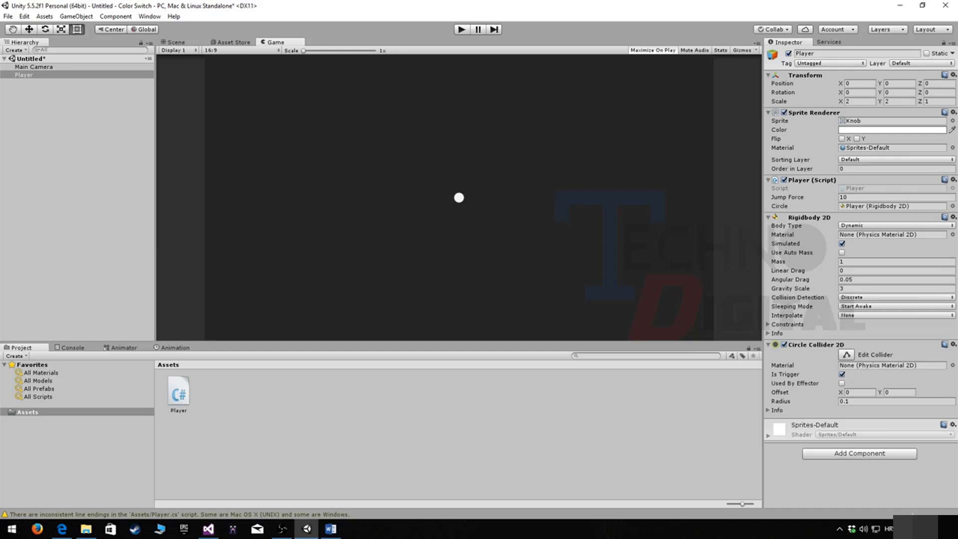
# Step: Switch to Photoshop, examine the Pink, Megnta, Yellow and SkyBlue layers of Circle.psd, and minimize the program
pyautogui.hotkey('alt', 'Tab')
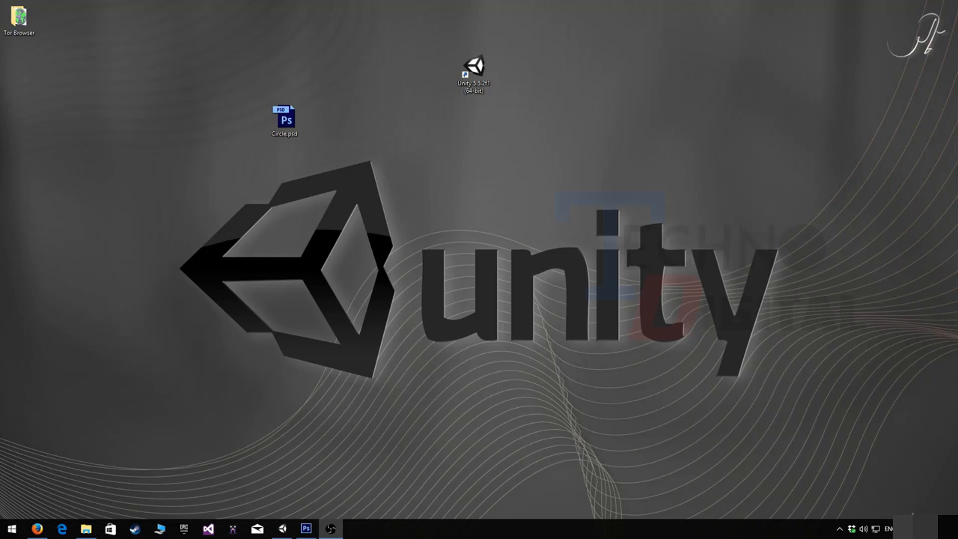
pyautogui.click(306, 528)
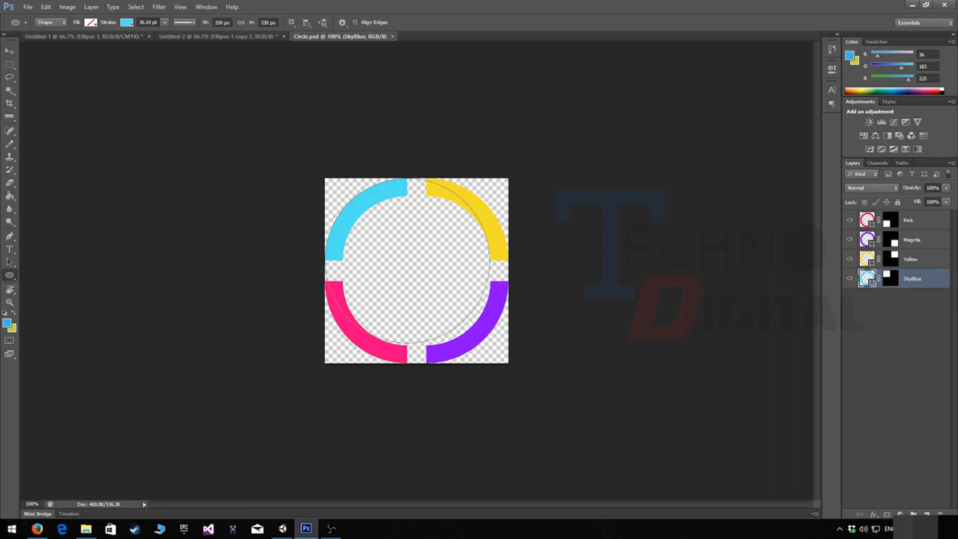
pyautogui.hotkey('alt', '[')
pyautogui.hotkey('alt', '[')
pyautogui.hotkey('alt', '[')
pyautogui.hotkey('alt', '[')
pyautogui.hotkey('alt', '[')
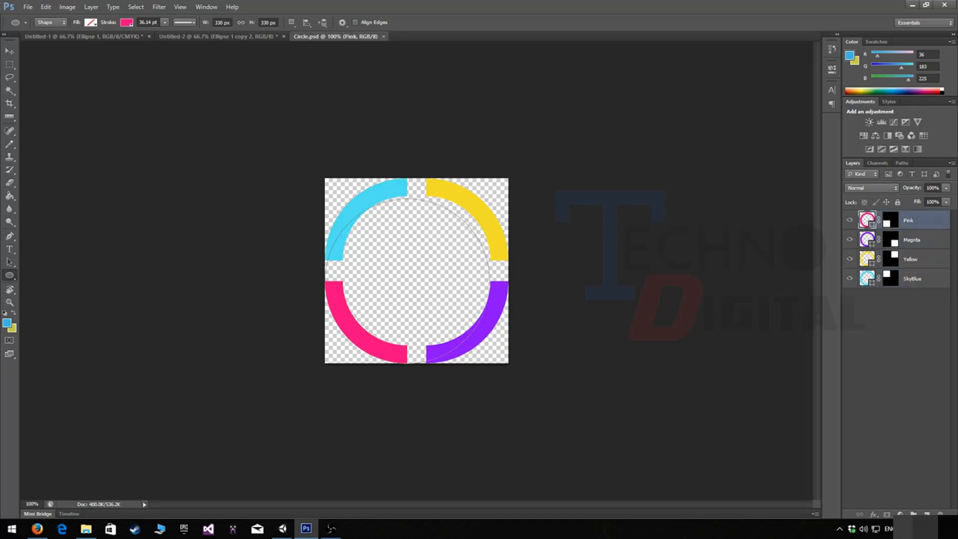
pyautogui.hotkey('alt', '[')
pyautogui.hotkey('alt', '[')
pyautogui.hotkey('alt', '[')
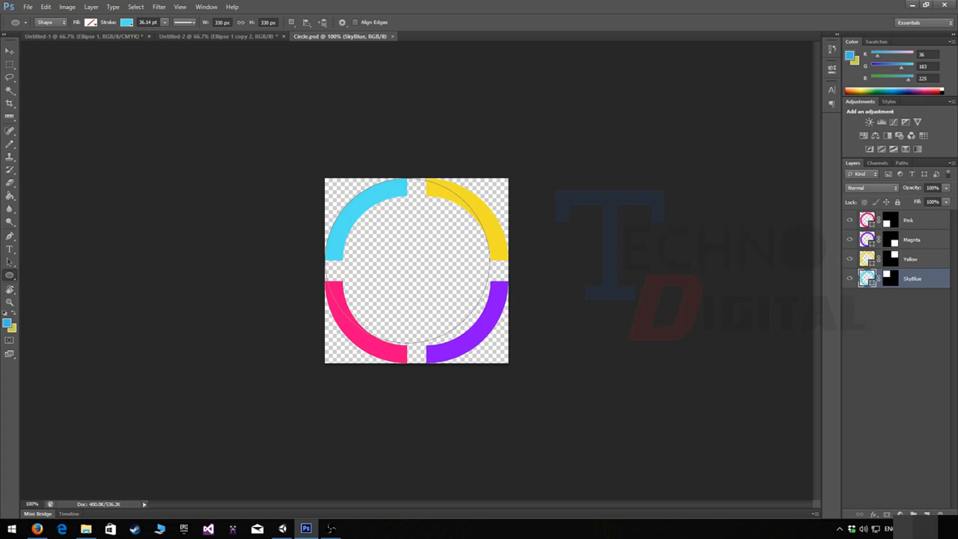
pyautogui.click(912, 5)
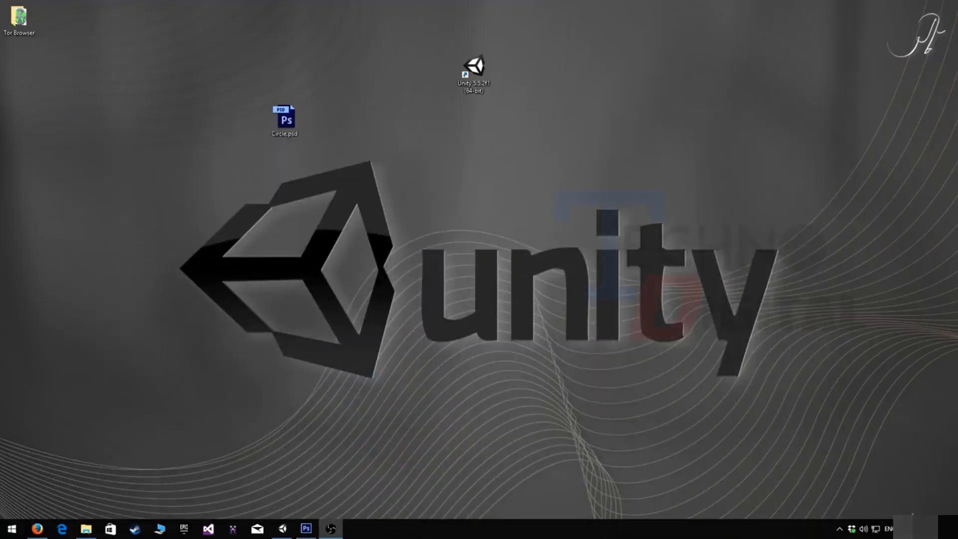
# Step: Switch back to Unity and import Circle.psd from the Desktop as a new asset
pyautogui.click(282, 529)
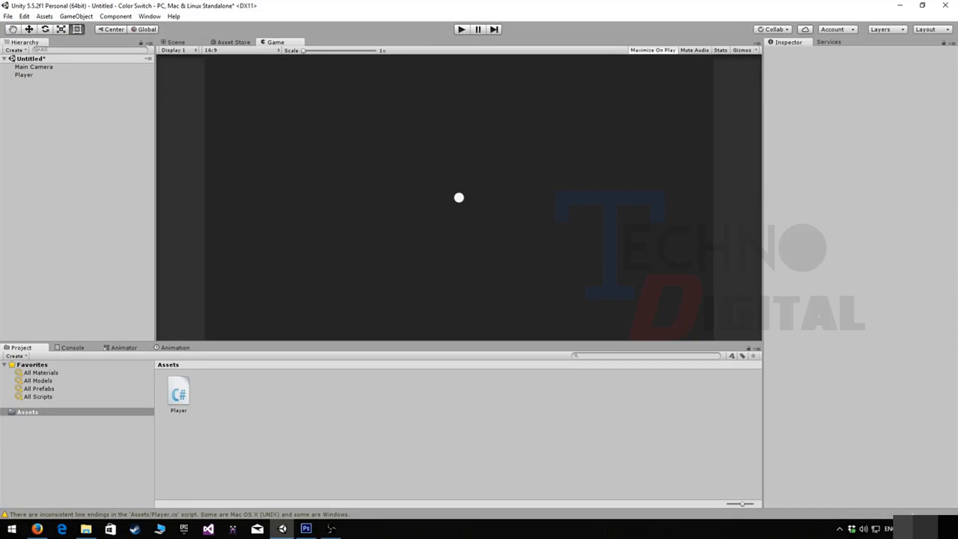
pyautogui.click(44, 16)
pyautogui.click(75, 90)
pyautogui.click(41, 151)
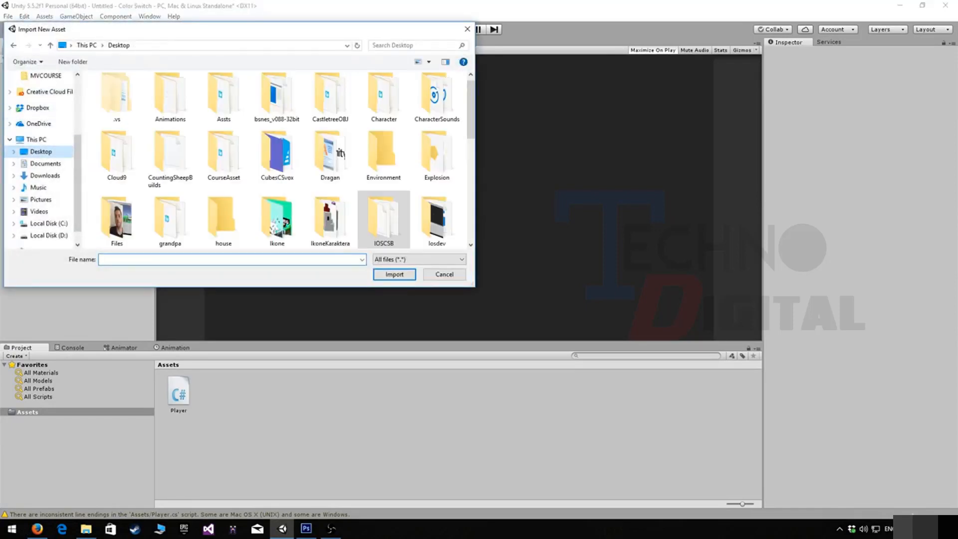
pyautogui.click(437, 112)
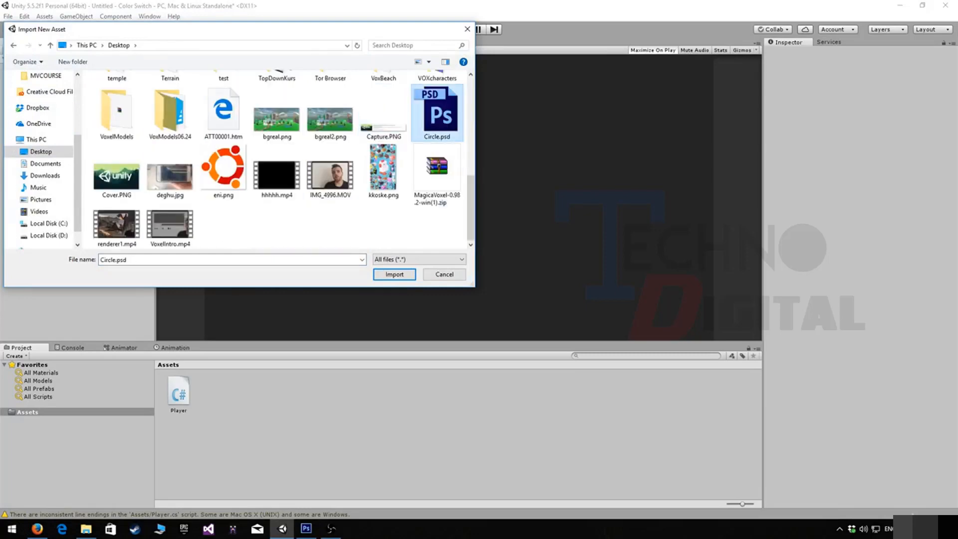
pyautogui.click(394, 274)
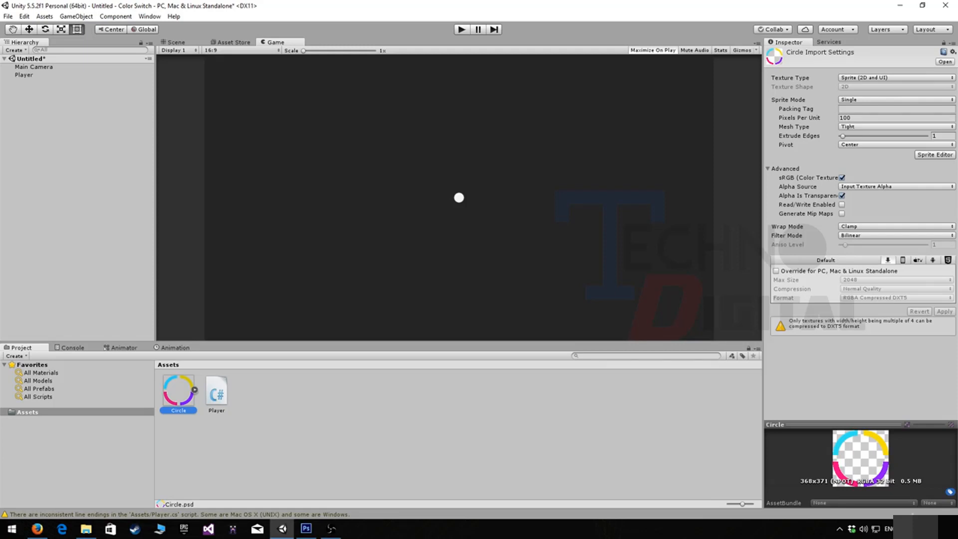
# Step: Set the Circle texture's Sprite Mode to Multiple, apply the import settings, and open it in the Sprite Editor
pyautogui.click(895, 99)
pyautogui.click(855, 122)
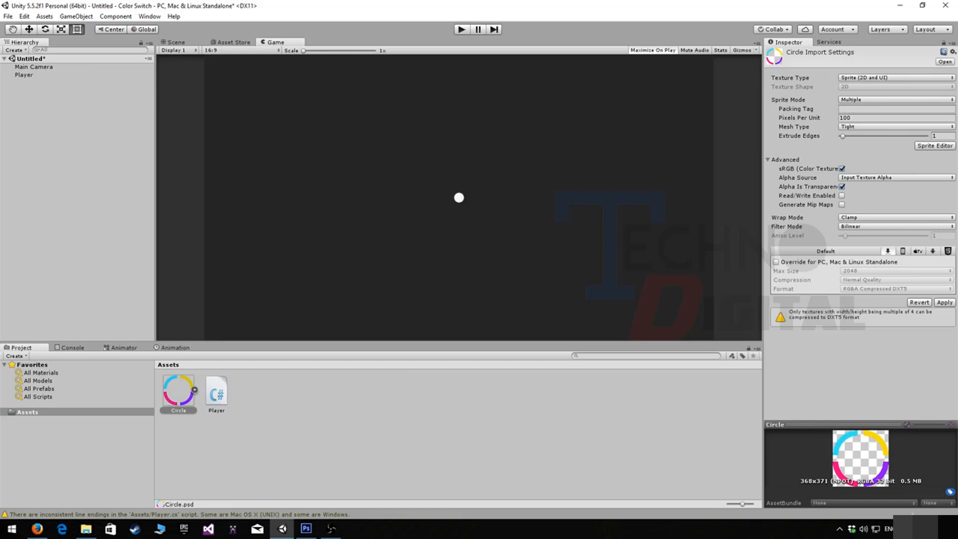
pyautogui.click(935, 145)
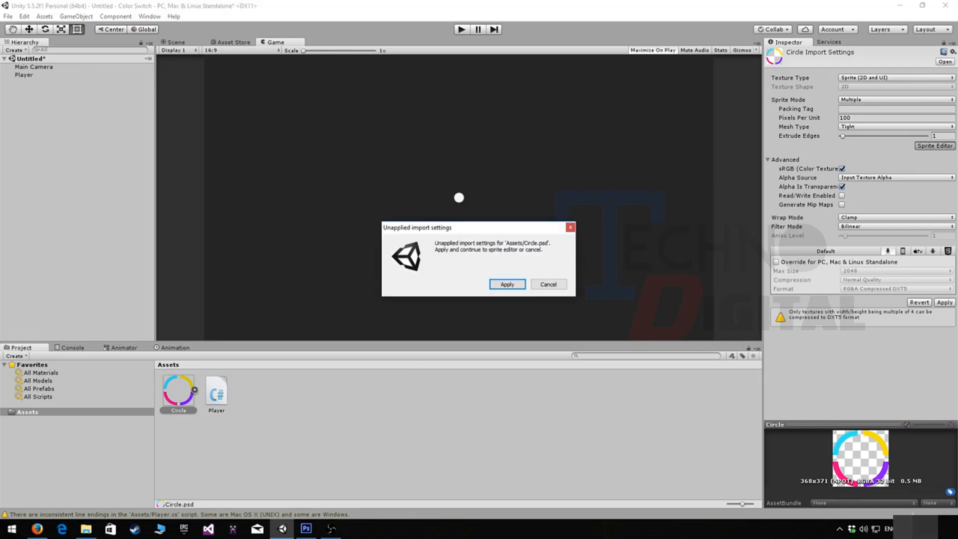
pyautogui.click(507, 284)
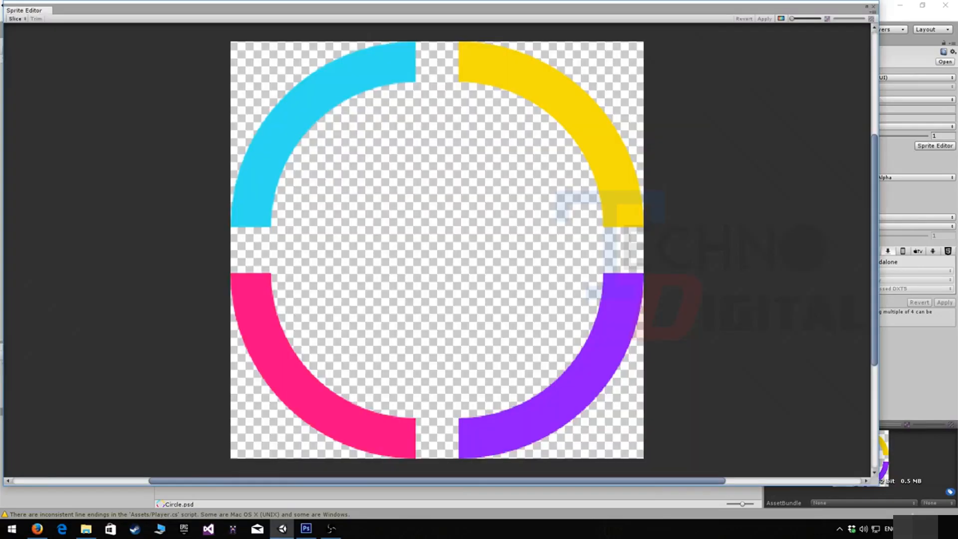
# Step: Slice the Circle texture with Automatic type, Center pivot and Delete Existing method, and apply the slices on closing the Sprite Editor
pyautogui.scroll(-1, 536, 262)
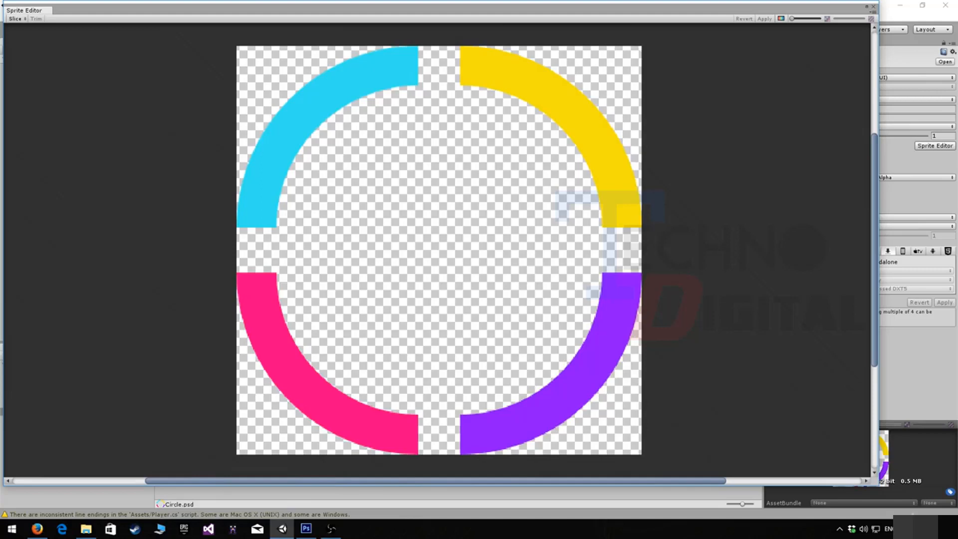
pyautogui.click(15, 19)
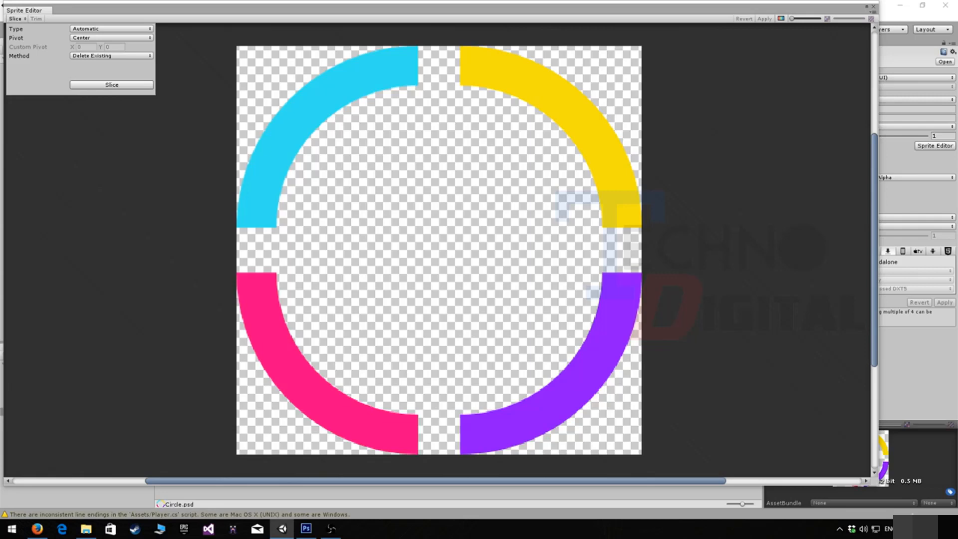
pyautogui.click(112, 84)
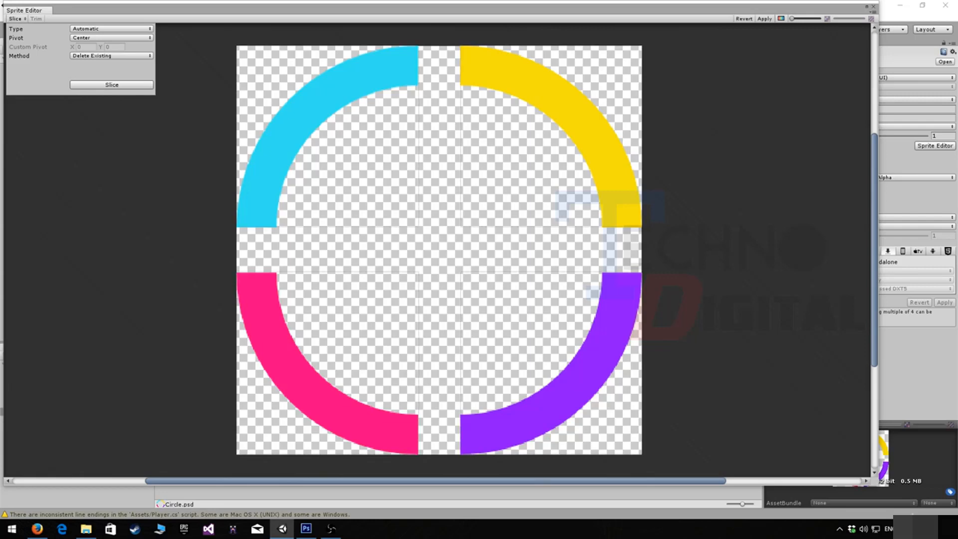
pyautogui.click(112, 85)
pyautogui.click(874, 6)
pyautogui.press('Return')
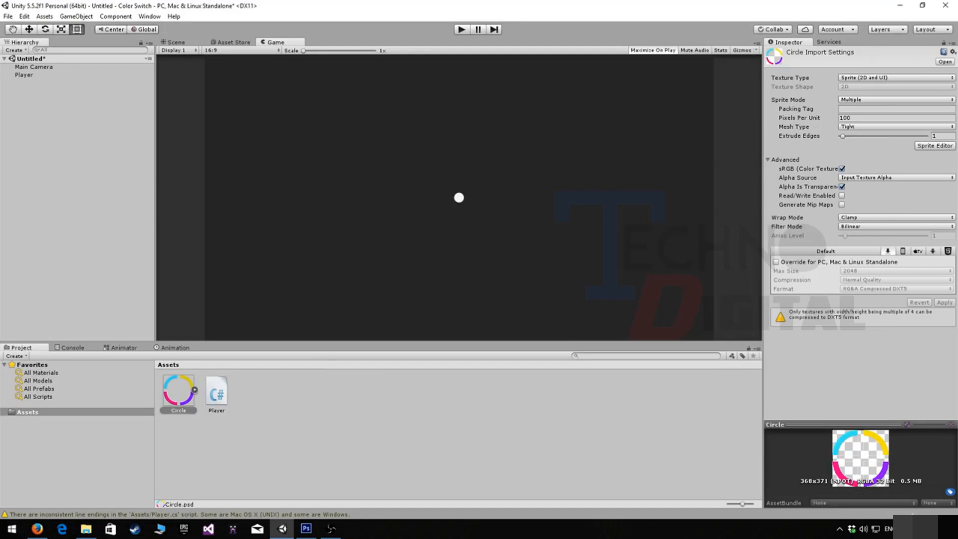
# Step: Expand the Circle asset and add its sprites Circle_0, Circle_1, Circle_2 and Circle_3 to the scene hierarchy
pyautogui.click(195, 389)
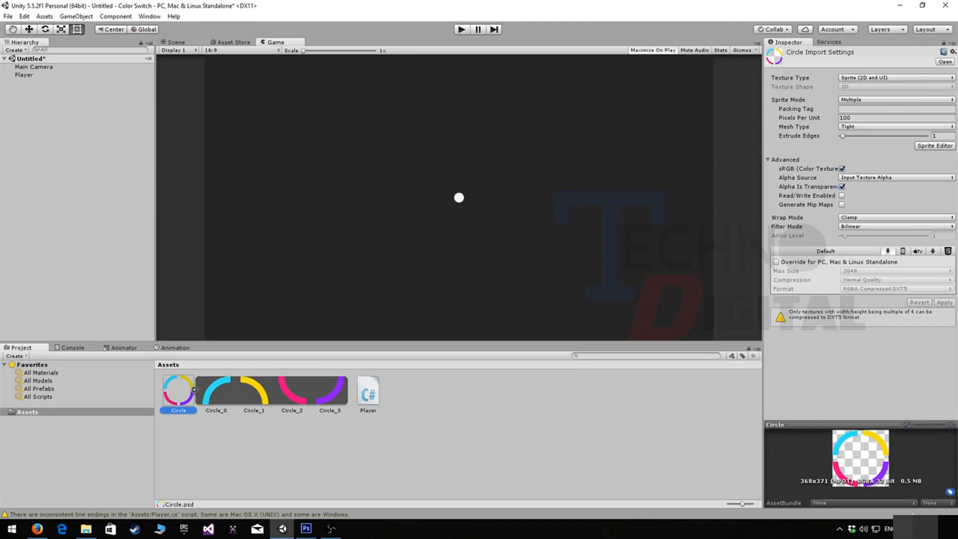
pyautogui.moveTo(216, 390); pyautogui.dragTo(65, 130)
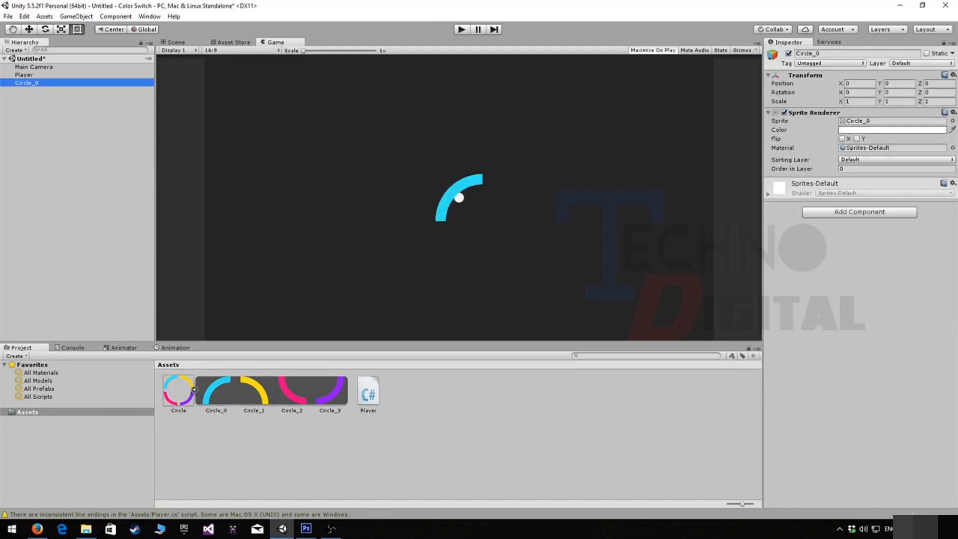
pyautogui.moveTo(254, 391); pyautogui.dragTo(65, 130)
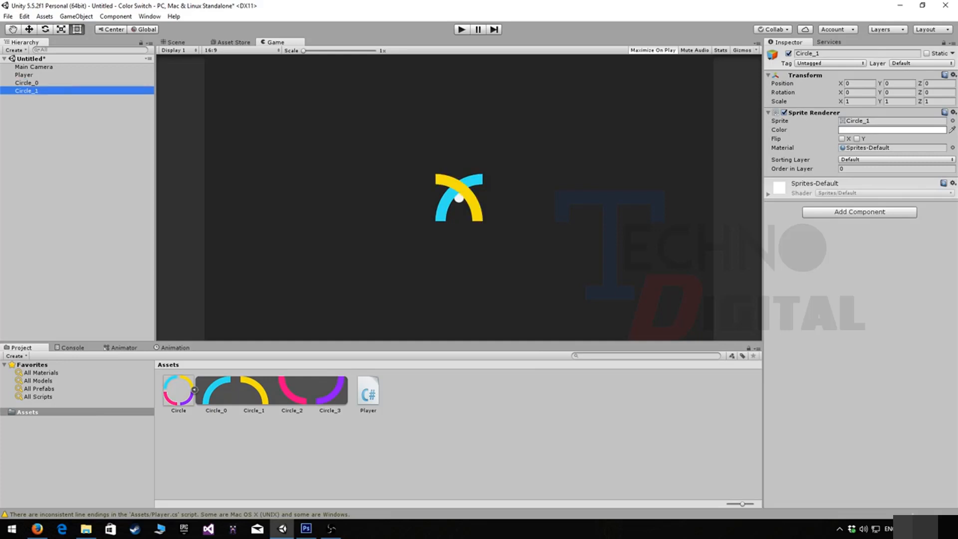
pyautogui.moveTo(292, 391); pyautogui.dragTo(65, 135)
pyautogui.moveTo(330, 390); pyautogui.dragTo(65, 135)
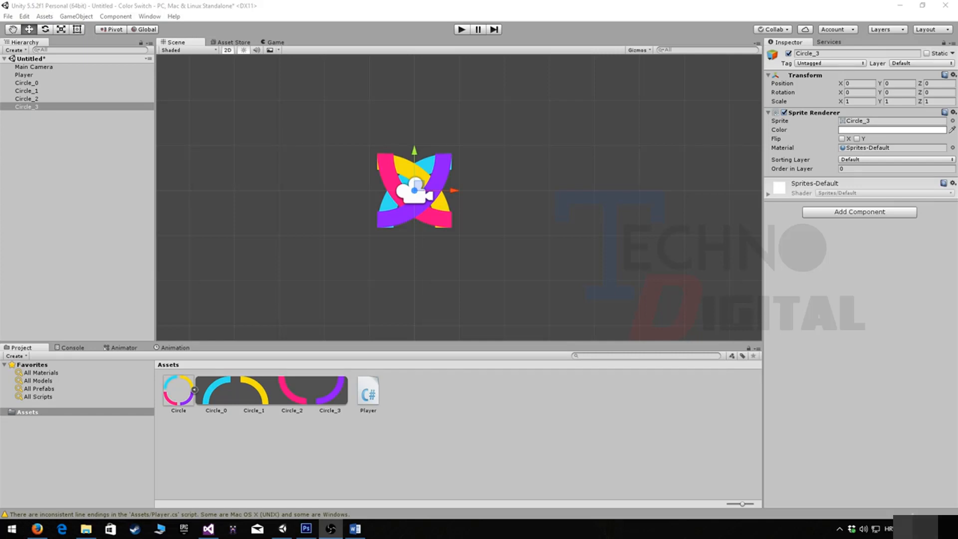
# Step: Move Circle_0 to about X -0.814 and Circle_1 to about X 0.833 so the blue and yellow arcs form the ring's upper half
pyautogui.click(27, 83)
pyautogui.scroll(4, 459, 198)
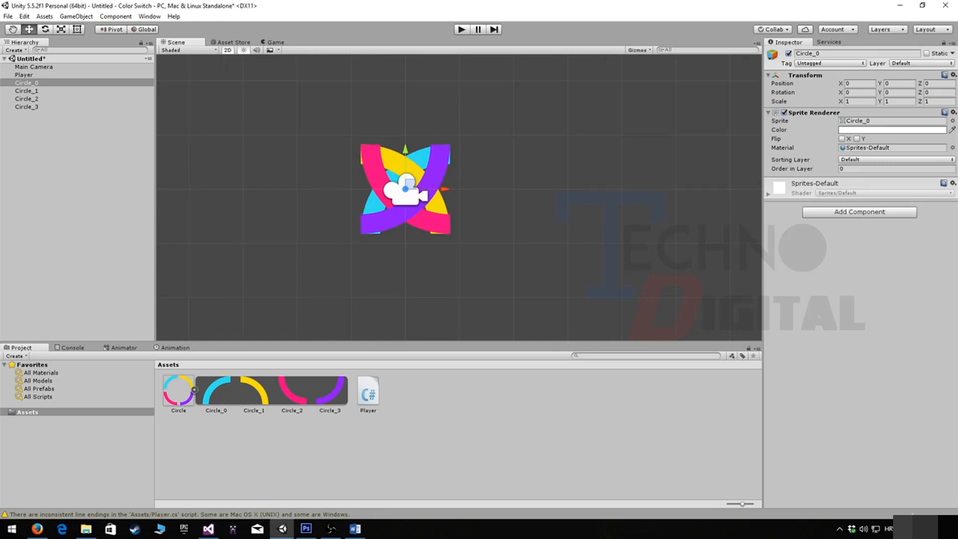
pyautogui.moveTo(434, 188); pyautogui.dragTo(390, 189)
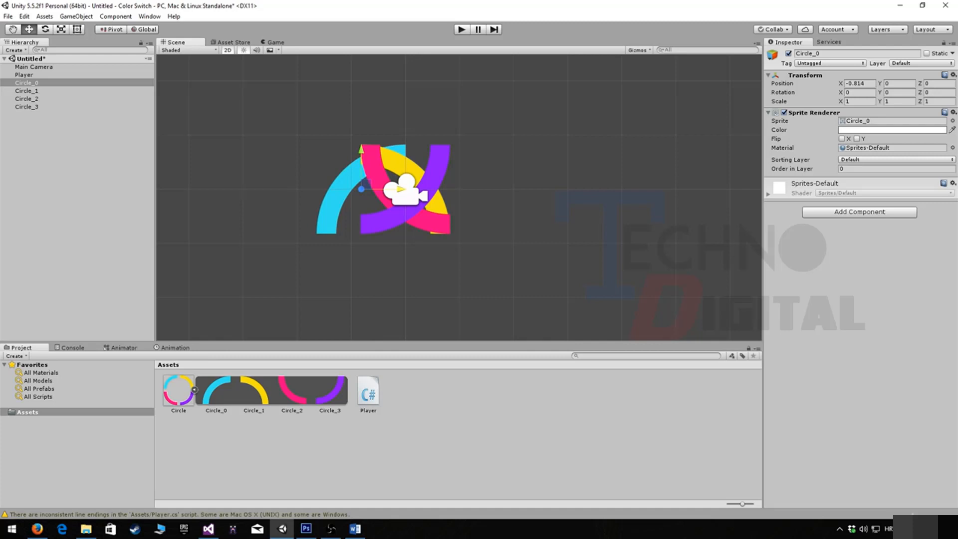
pyautogui.click(407, 163)
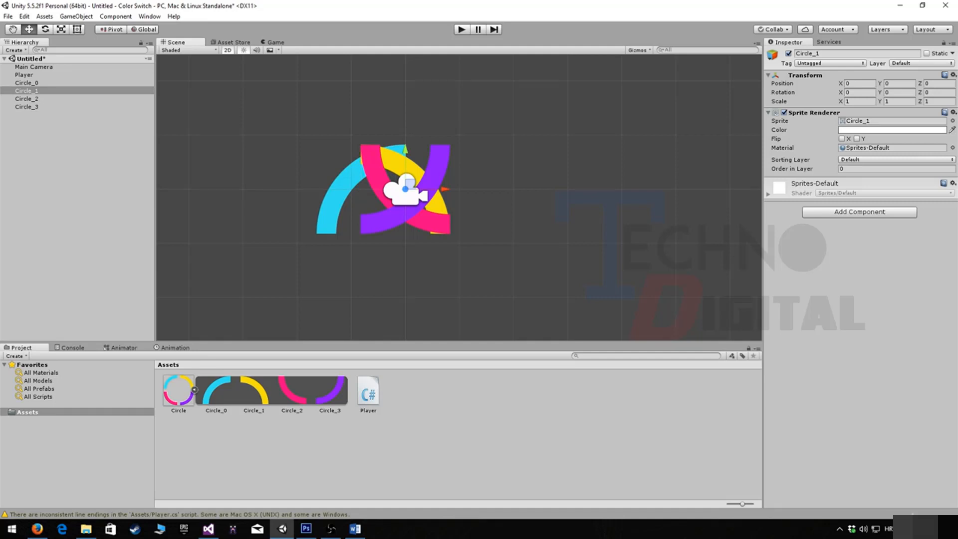
pyautogui.moveTo(444, 189); pyautogui.dragTo(489, 188)
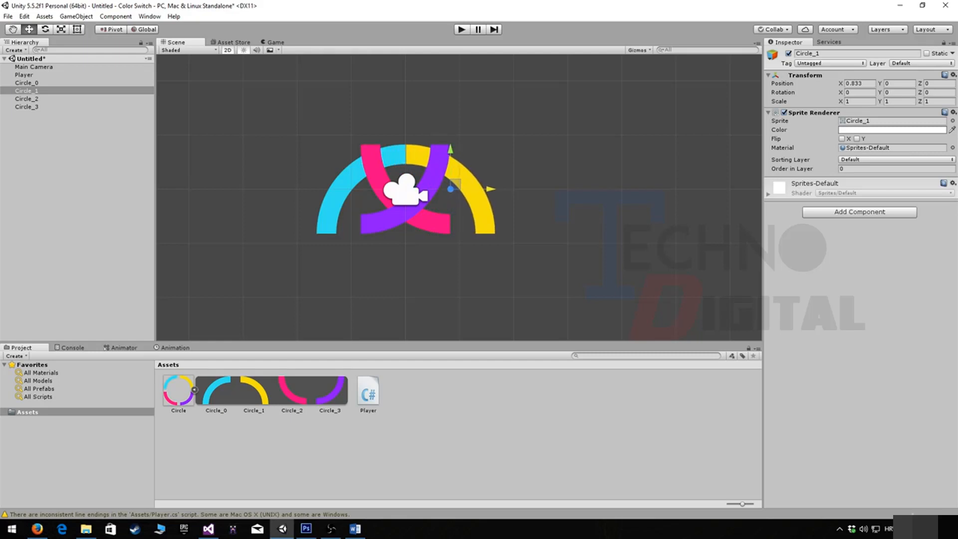
pyautogui.click(345, 183)
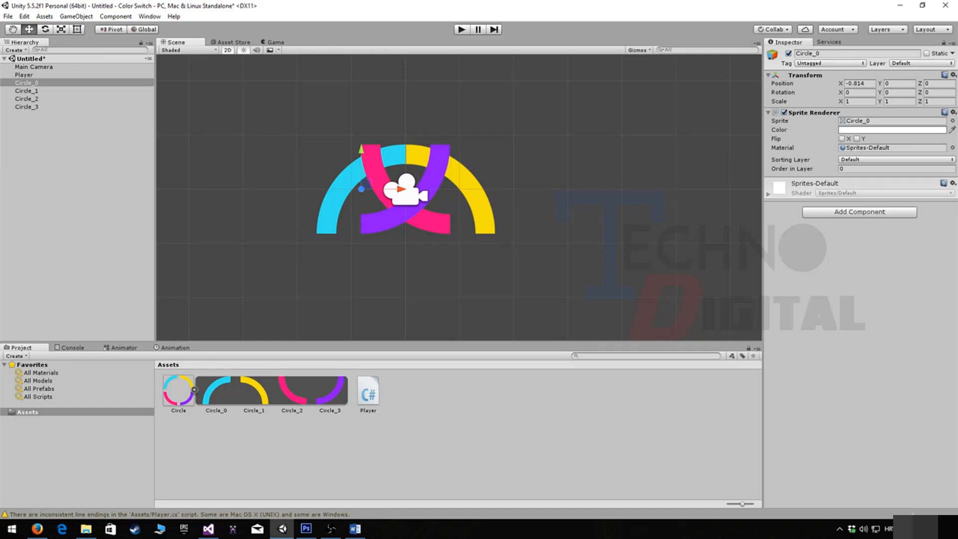
# Step: Position Circle_2 at X -0.814, matching Circle_0, and about Y -1.647 so the pink arc sits directly below the blue one
pyautogui.click(859, 84)
pyautogui.hotkey('ctrl', 'c')
pyautogui.click(374, 169)
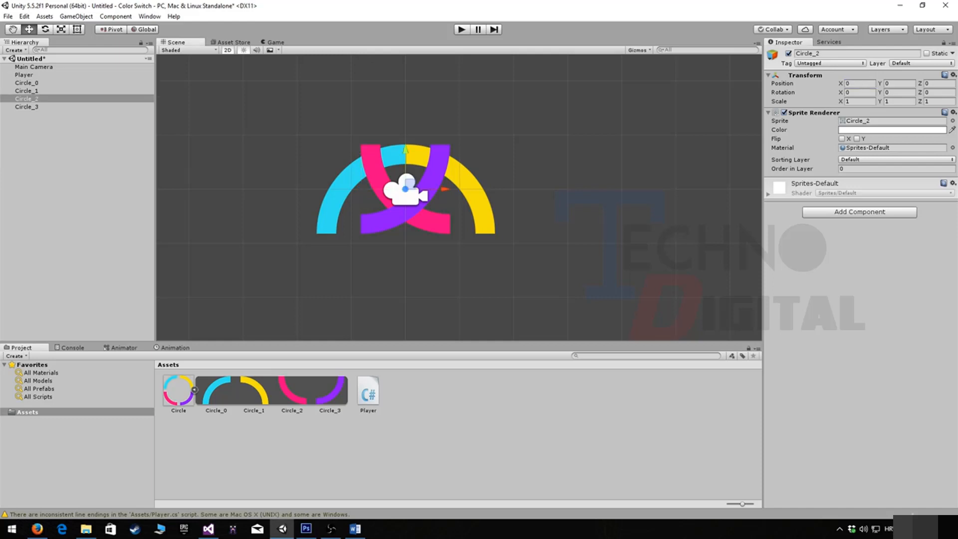
pyautogui.click(859, 84)
pyautogui.hotkey('ctrl', 'v')
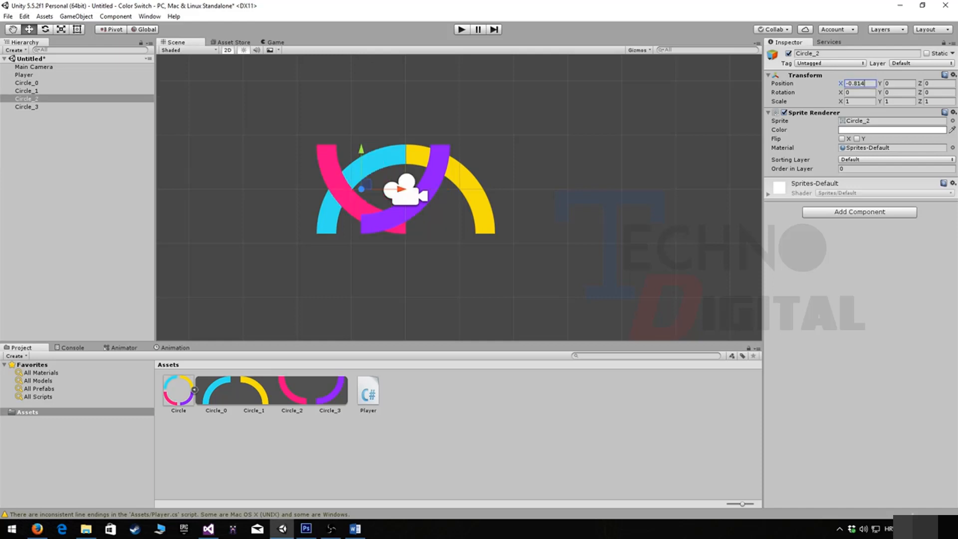
pyautogui.moveTo(361, 150); pyautogui.dragTo(361, 159)
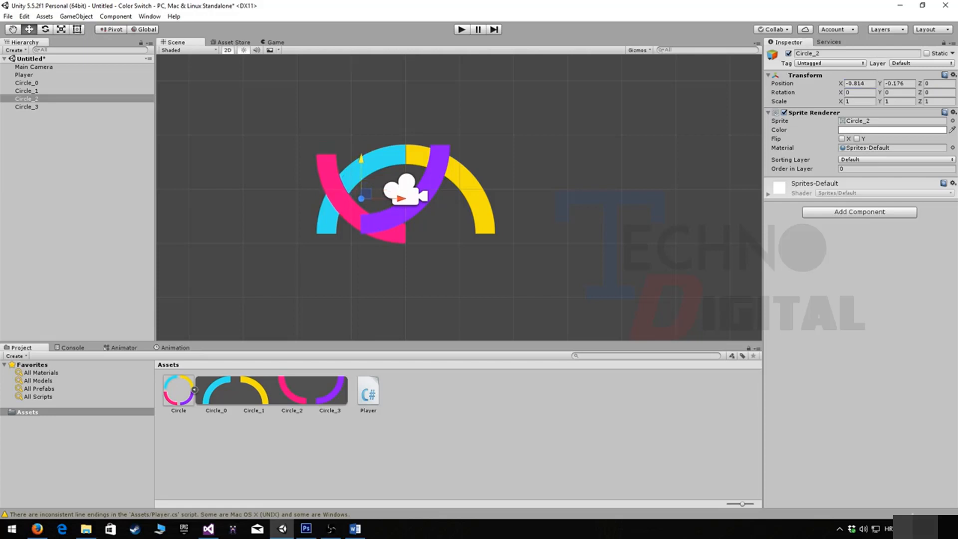
pyautogui.moveTo(361, 159); pyautogui.dragTo(361, 242)
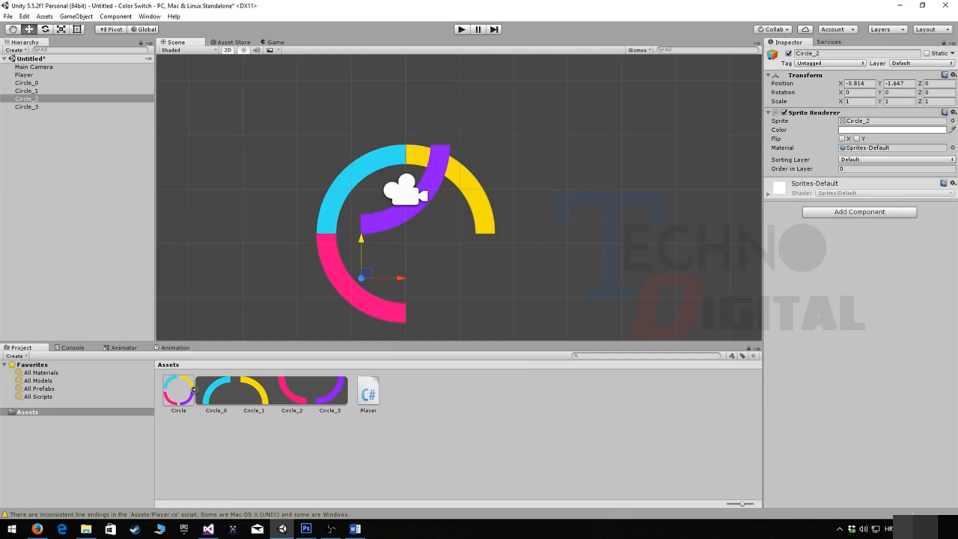
pyautogui.moveTo(361, 239); pyautogui.dragTo(361, 239)
# Step: Position Circle_3 at X 0.833, matching Circle_1, and about Y -1.656 so the purple arc closes the ring
pyautogui.click(471, 189)
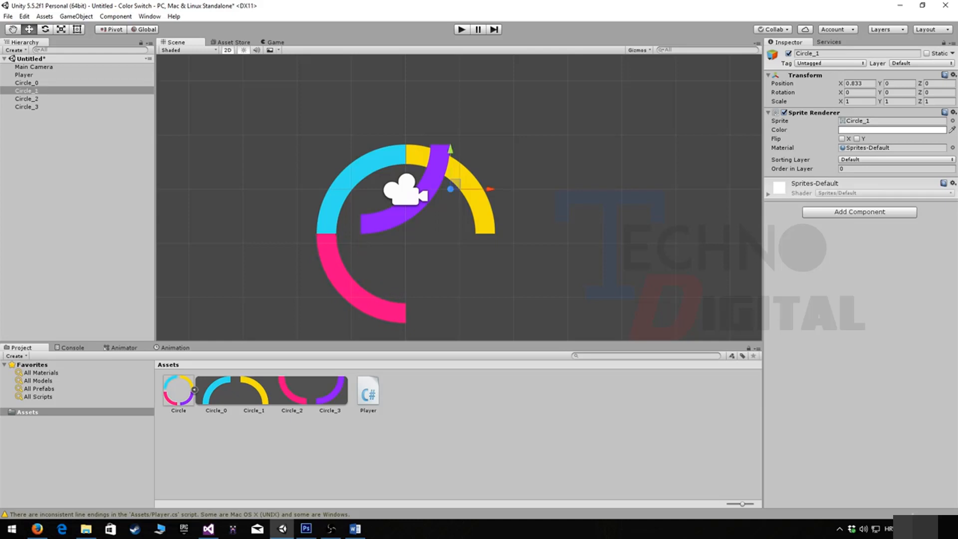
pyautogui.click(860, 83)
pyautogui.hotkey('ctrl', 'c')
pyautogui.click(433, 175)
pyautogui.click(859, 84)
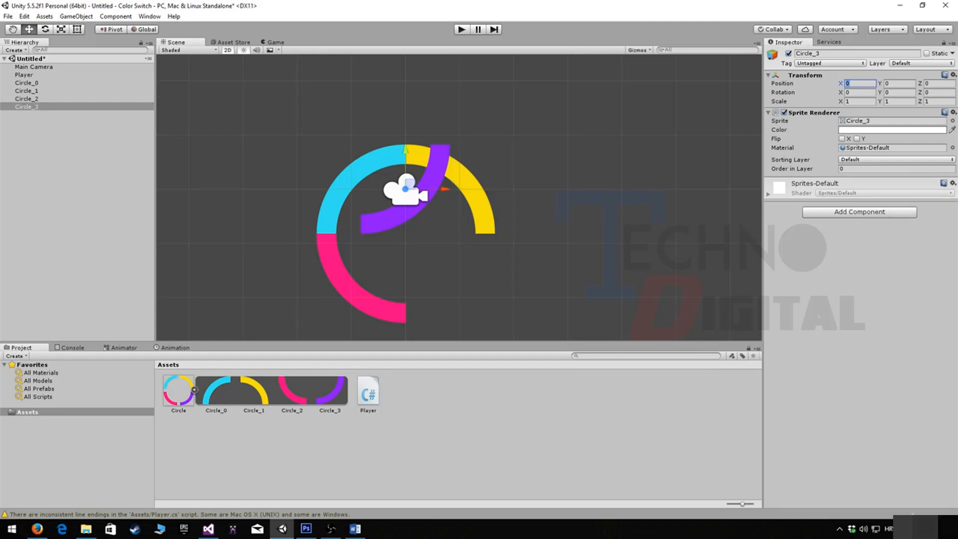
pyautogui.hotkey('ctrl', 'v')
pyautogui.moveTo(451, 150); pyautogui.dragTo(451, 241)
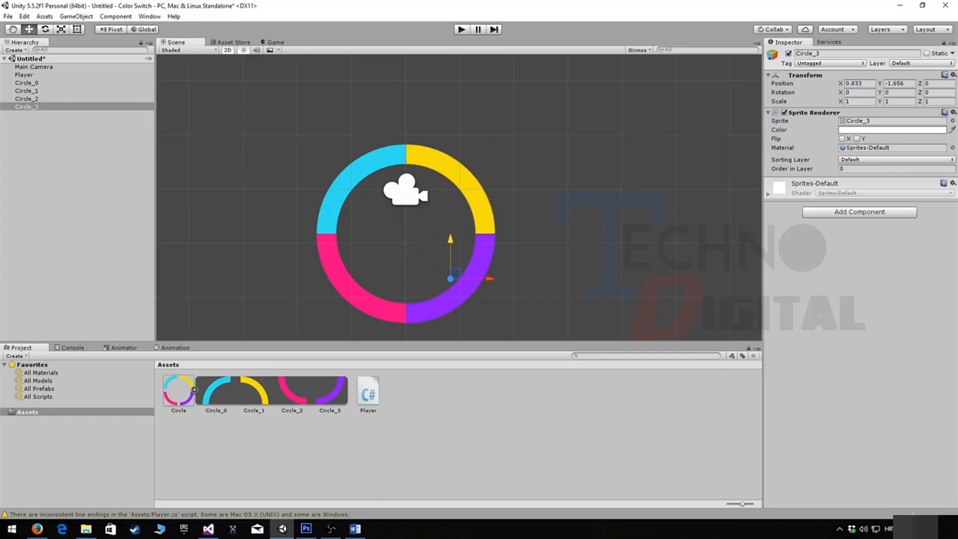
pyautogui.click(529, 235)
pyautogui.scroll(-5, 529, 234)
pyautogui.moveTo(530, 234); pyautogui.dragTo(517, 223, button='middle')
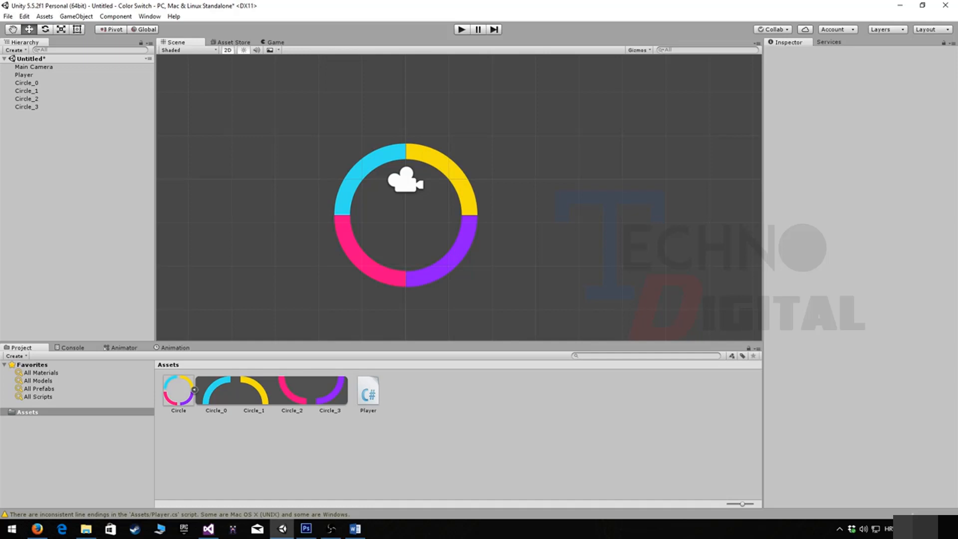
# Step: Create an empty game object in the scene and name it Fullcircle
pyautogui.rightClick(70, 91)
pyautogui.rightClick(34, 150)
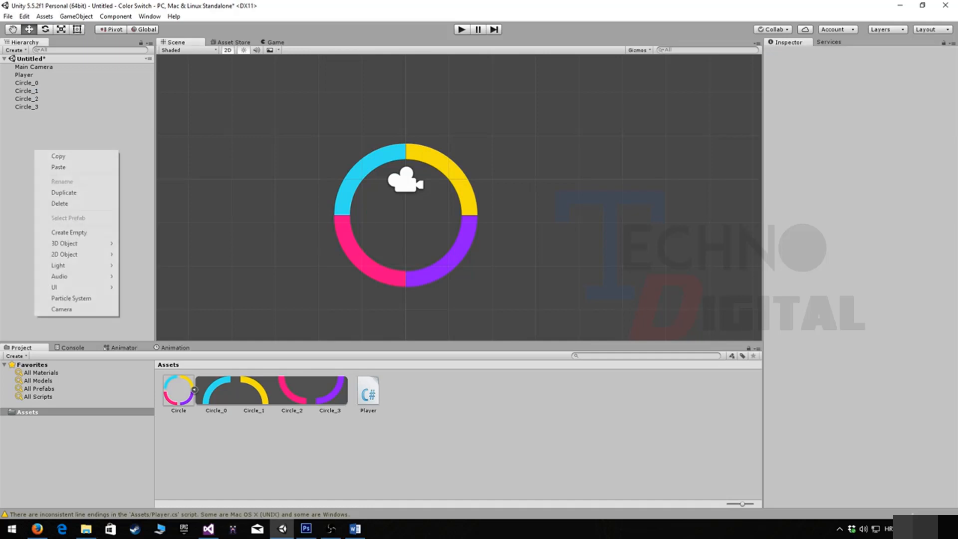
pyautogui.click(69, 232)
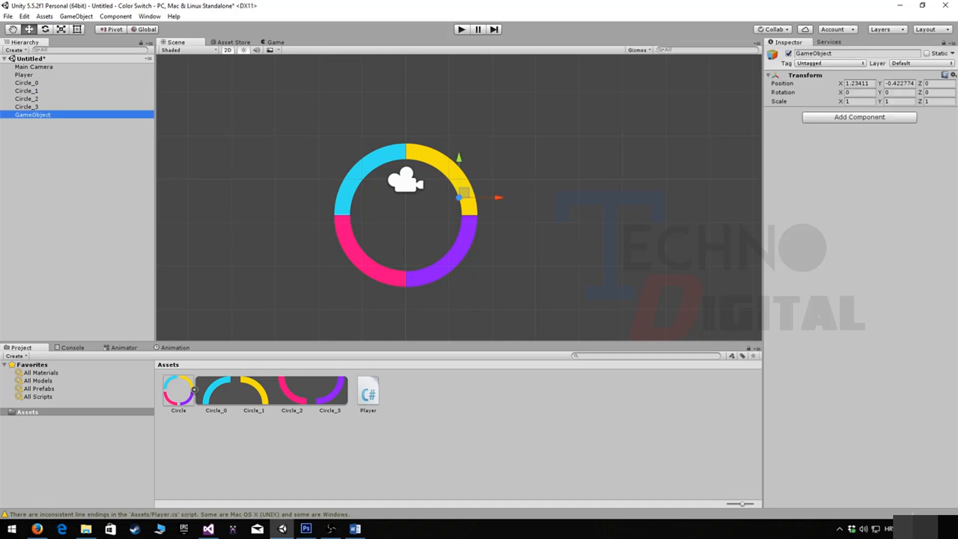
pyautogui.click(843, 53)
pyautogui.write('Full')
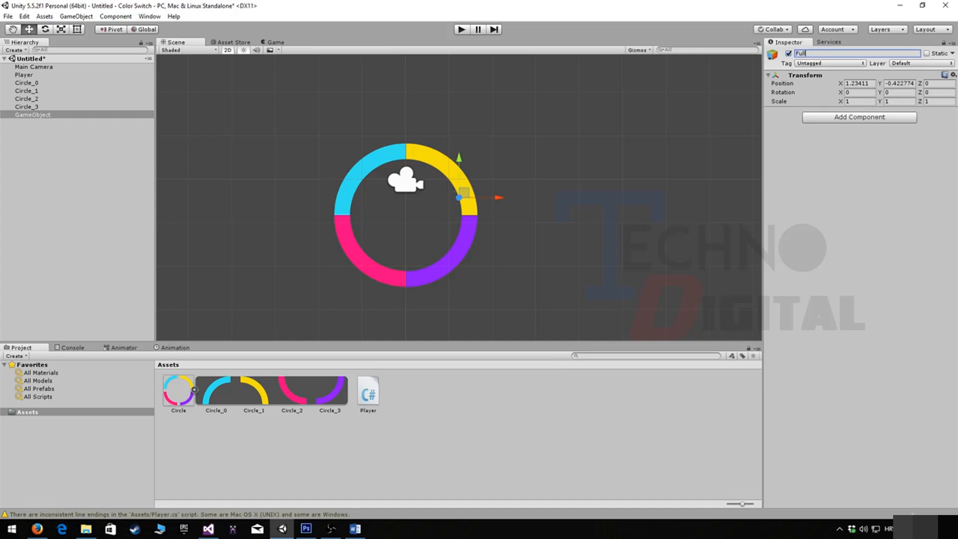
pyautogui.write('circle')
pyautogui.press('Return')
# Step: Make Circle_0, Circle_1, Circle_2 and Circle_3 children of Fullcircle
pyautogui.click(27, 106)
pyautogui.keyDown('ctrl'); pyautogui.click(27, 99); pyautogui.keyUp('ctrl')
pyautogui.keyDown('ctrl'); pyautogui.click(26, 91); pyautogui.keyUp('ctrl')
pyautogui.keyDown('ctrl'); pyautogui.click(27, 83); pyautogui.keyUp('ctrl')
pyautogui.moveTo(26, 83); pyautogui.dragTo(27, 115)
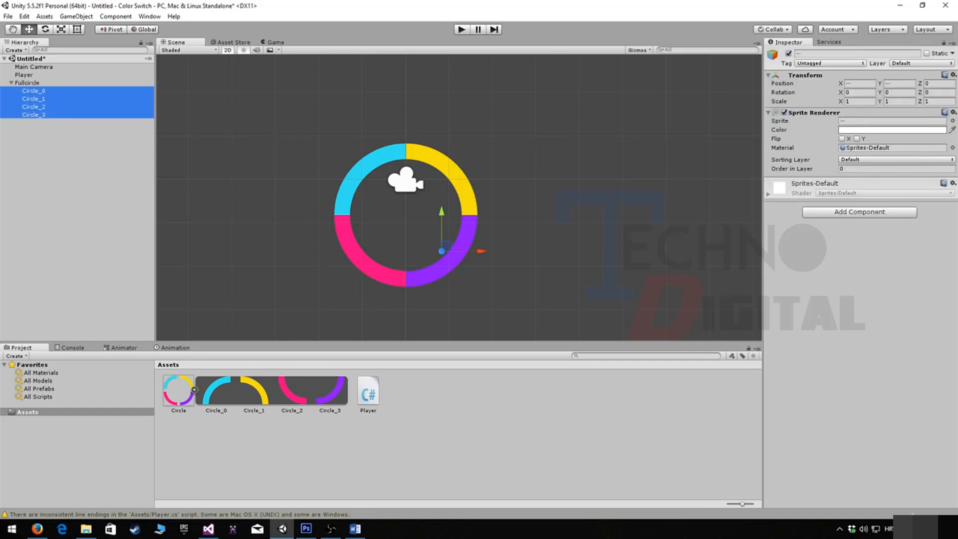
pyautogui.click(26, 82)
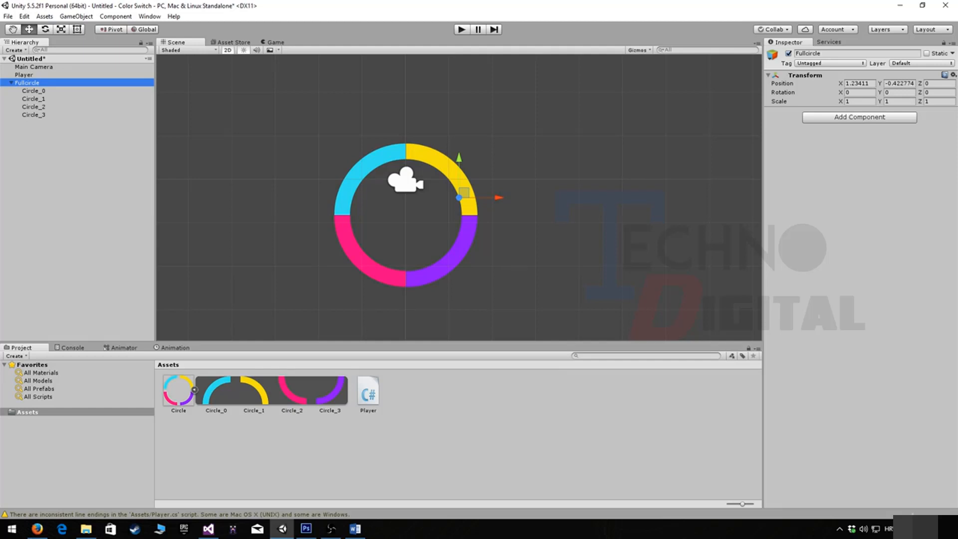
# Step: Rename Circle_0 as Blue and Circle_1 as Yellow
pyautogui.click(33, 90)
pyautogui.press('F2')
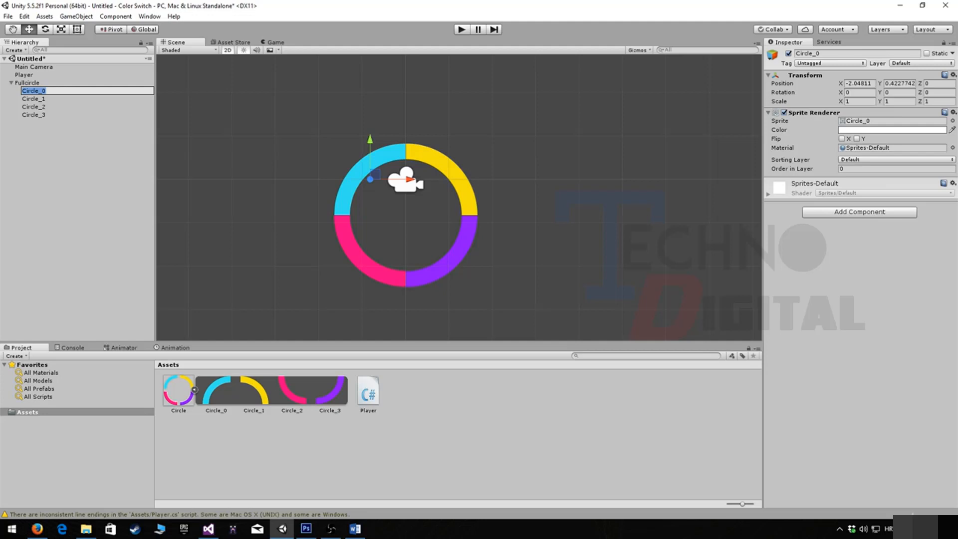
pyautogui.write('Blue')
pyautogui.press('Return')
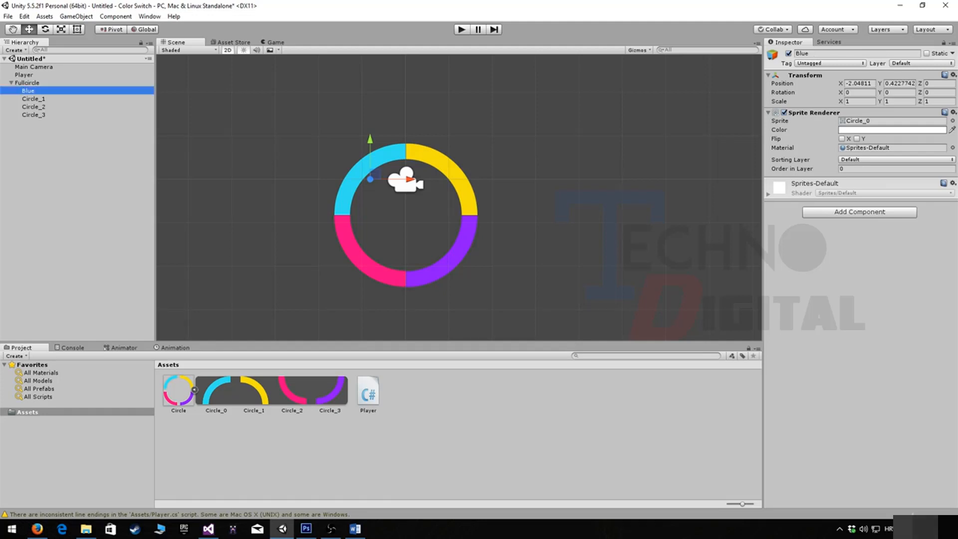
pyautogui.click(33, 98)
pyautogui.press('F2')
pyautogui.write('Yellow')
pyautogui.press('Return')
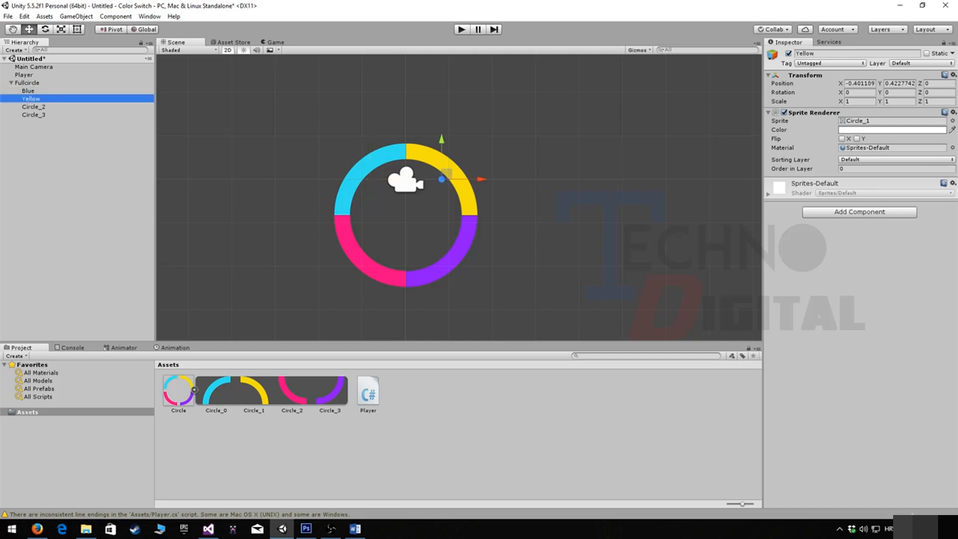
# Step: Rename Circle_2 as Pink and Circle_3 as Purple
pyautogui.click(33, 106)
pyautogui.press('F2')
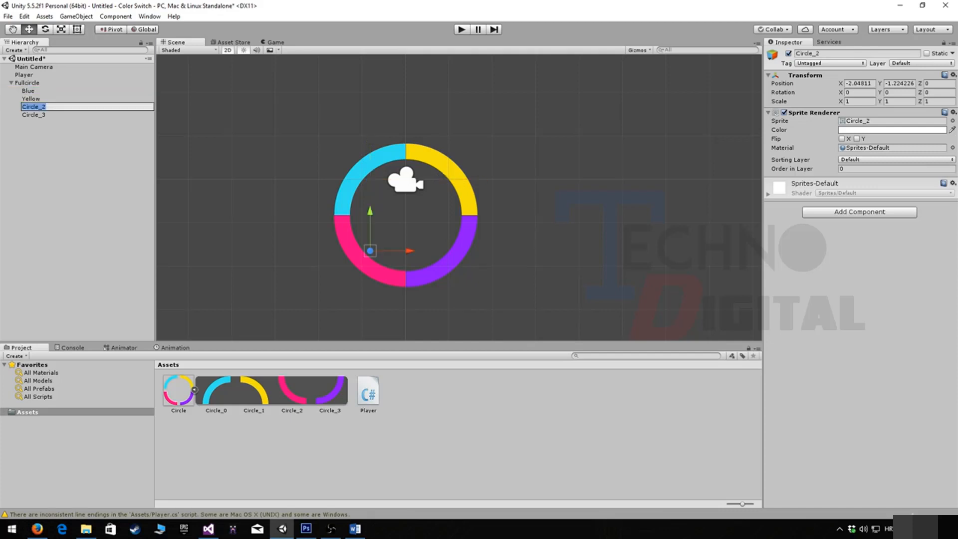
pyautogui.write('Pink')
pyautogui.press('Return')
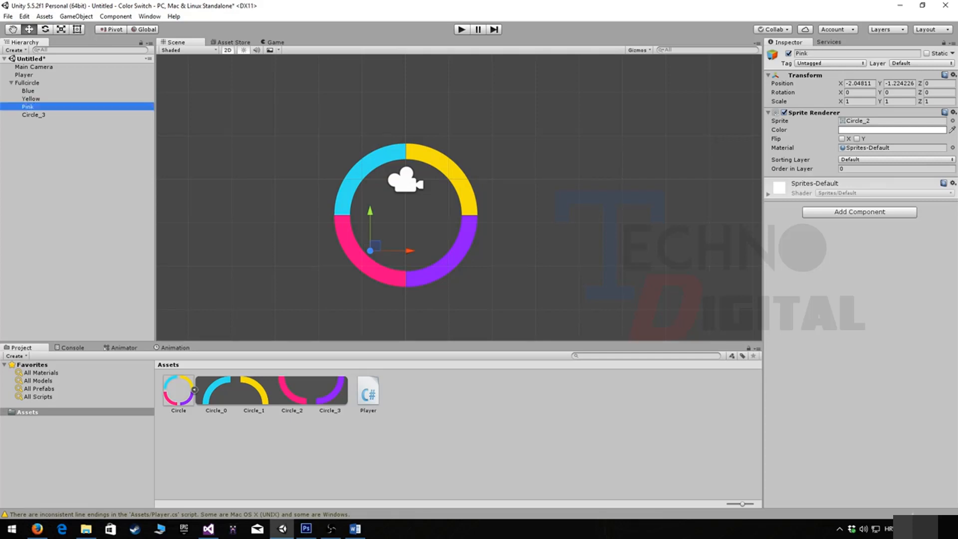
pyautogui.click(33, 114)
pyautogui.press('F2')
pyautogui.write('Purple')
pyautogui.press('Return')
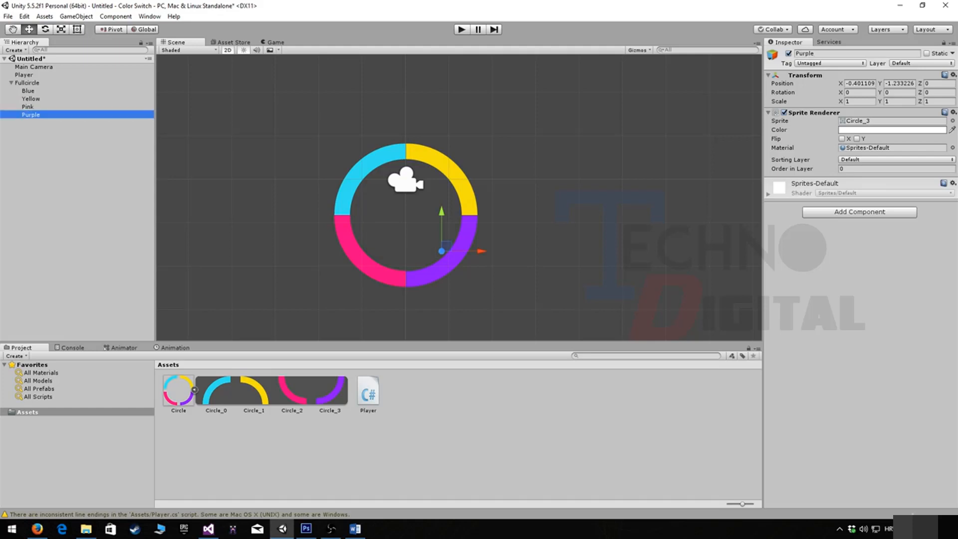
pyautogui.click(67, 175)
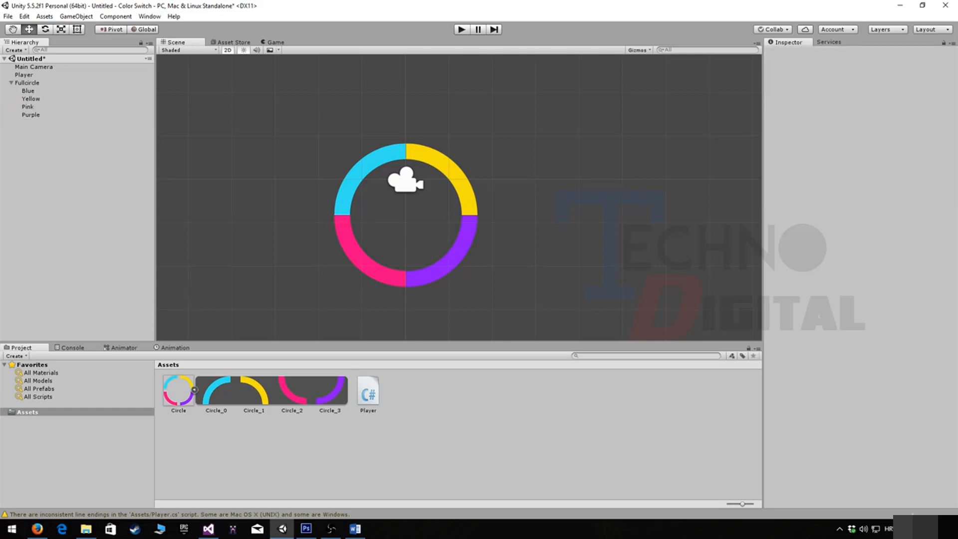
# Step: Test-rotate Fullcircle about Z to check its pivot, and reset the Z rotation to 0
pyautogui.click(27, 83)
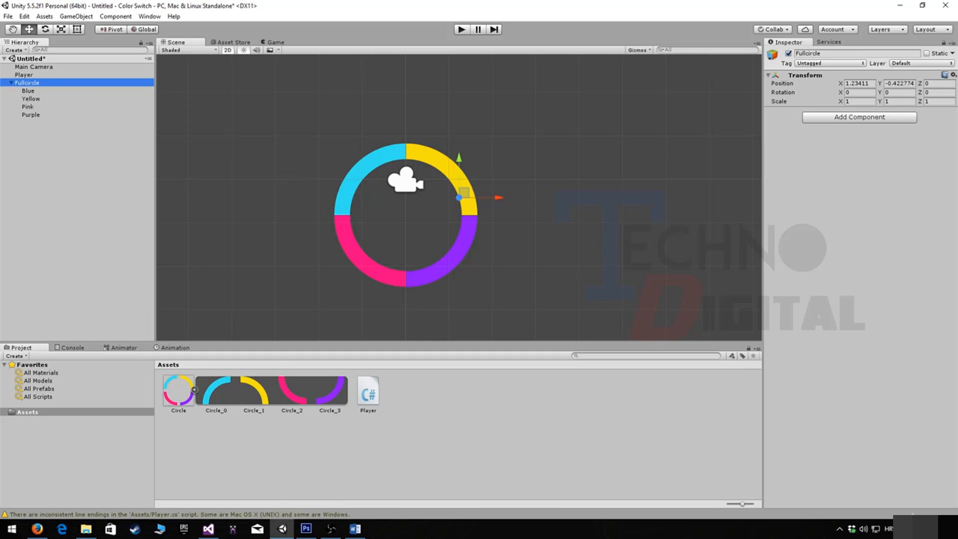
pyautogui.moveTo(921, 93)
pyautogui.mouseDown()
pyautogui.moveTo(957, 92)
pyautogui.moveTo(883, 92)
pyautogui.moveTo(937, 93)
pyautogui.moveTo(928, 92)
pyautogui.mouseUp()
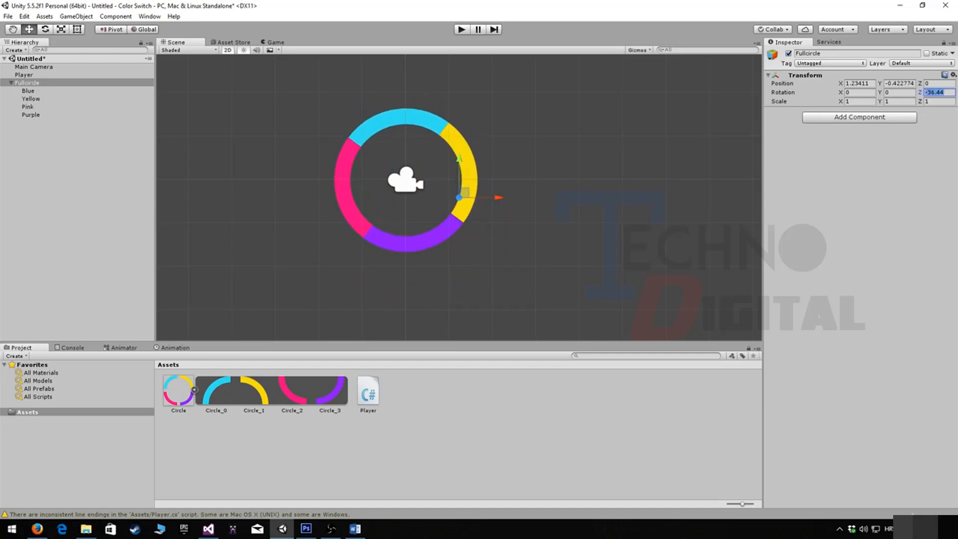
pyautogui.write('0')
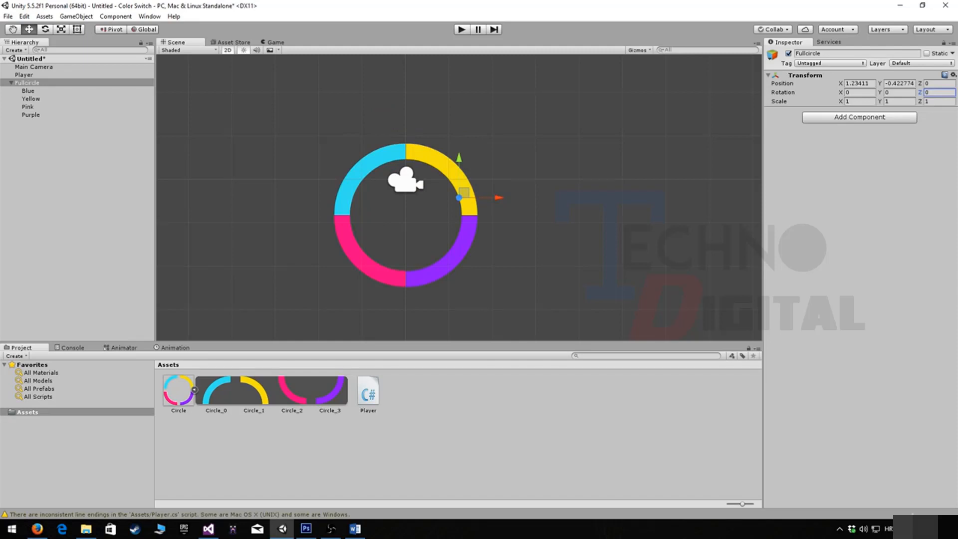
# Step: Move Fullcircle to the scene origin by setting its position to X 0 and Y 0
pyautogui.click(27, 82)
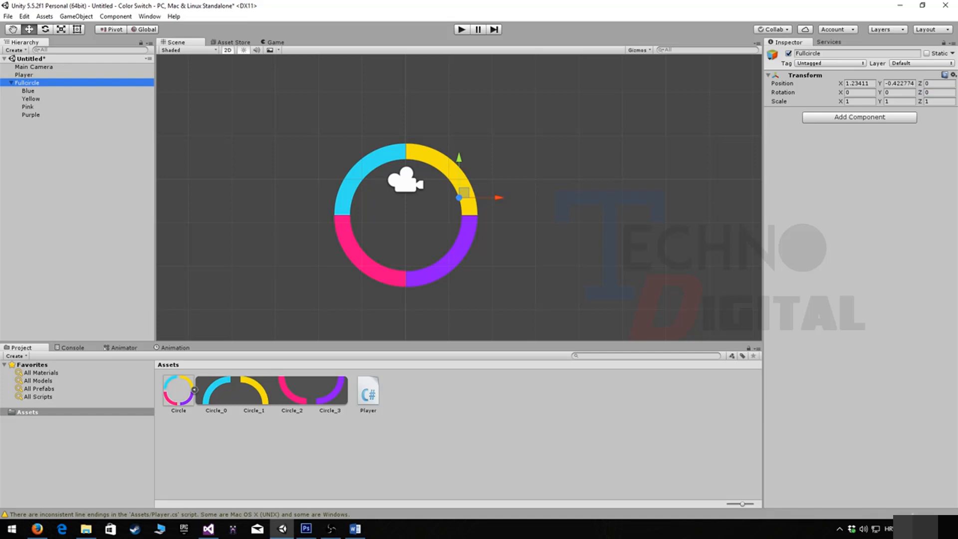
pyautogui.click(77, 30)
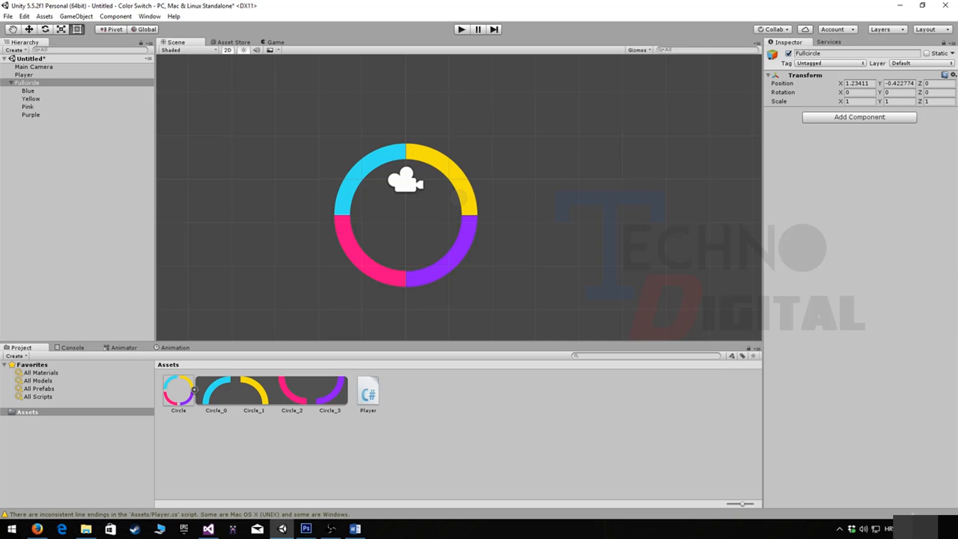
pyautogui.press('w')
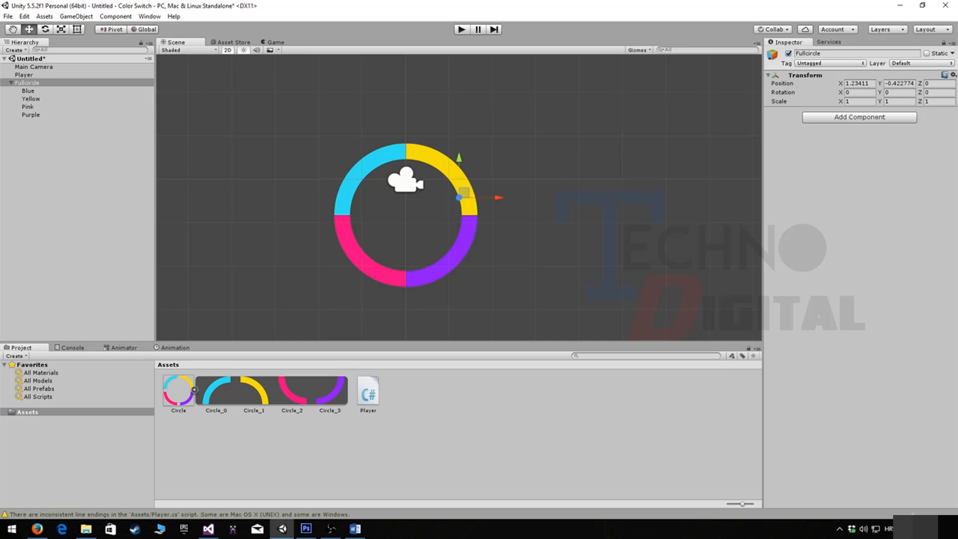
pyautogui.moveTo(489, 197); pyautogui.dragTo(435, 198)
pyautogui.moveTo(405, 157); pyautogui.dragTo(405, 183)
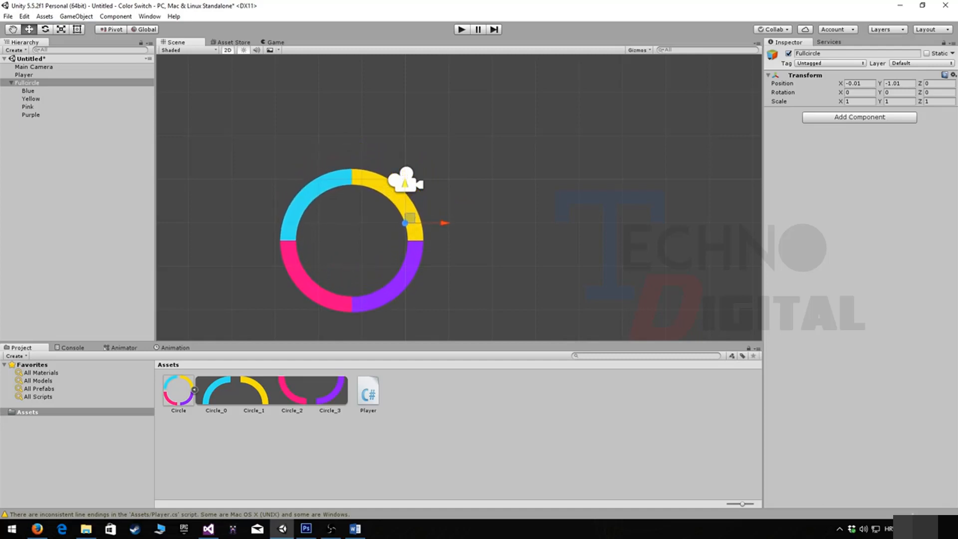
pyautogui.click(859, 84)
pyautogui.write('0')
pyautogui.press('Tab')
pyautogui.write('0')
pyautogui.press('Tab')
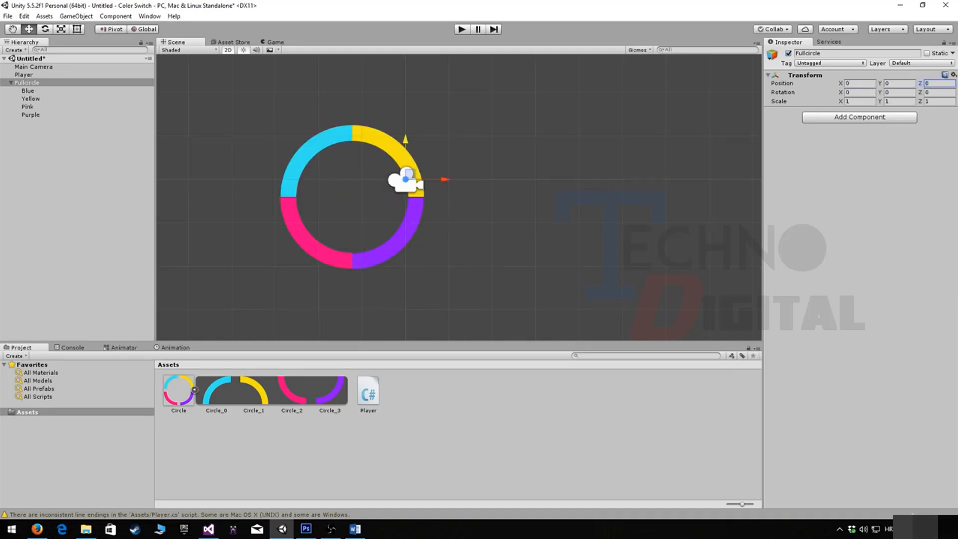
# Step: Move the Blue, Yellow, Pink and Purple arcs together so the ring is centred on Fullcircle's pivot at the origin
pyautogui.click(75, 165)
pyautogui.click(31, 115)
pyautogui.keyDown('ctrl'); pyautogui.click(28, 107); pyautogui.keyUp('ctrl')
pyautogui.keyDown('ctrl'); pyautogui.click(31, 99); pyautogui.keyUp('ctrl')
pyautogui.keyDown('ctrl'); pyautogui.click(28, 91); pyautogui.keyUp('ctrl')
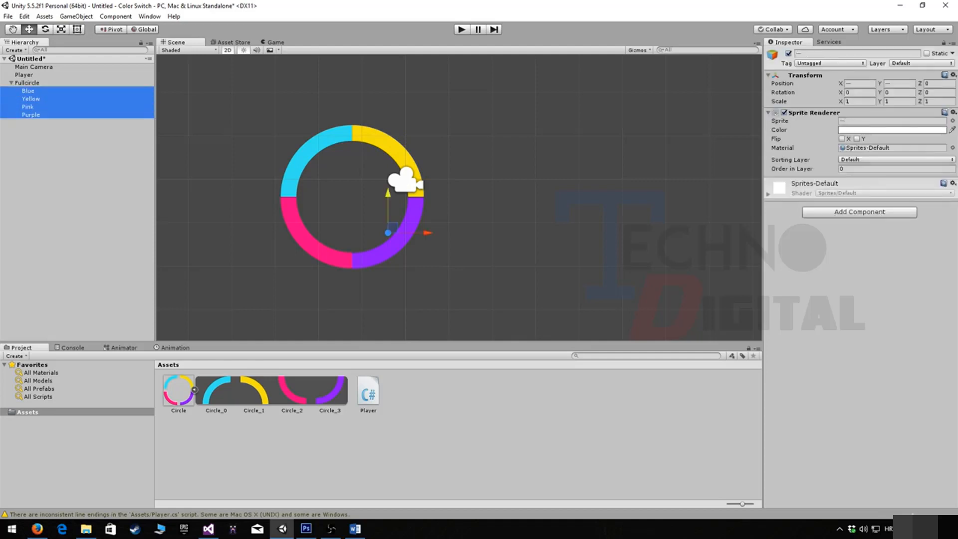
pyautogui.moveTo(427, 232); pyautogui.dragTo(480, 232)
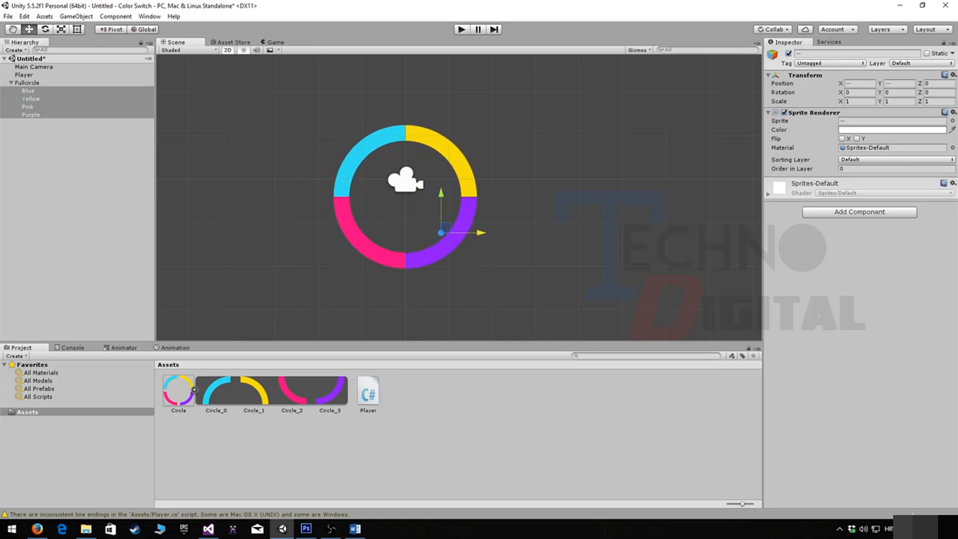
pyautogui.moveTo(441, 193); pyautogui.dragTo(441, 176)
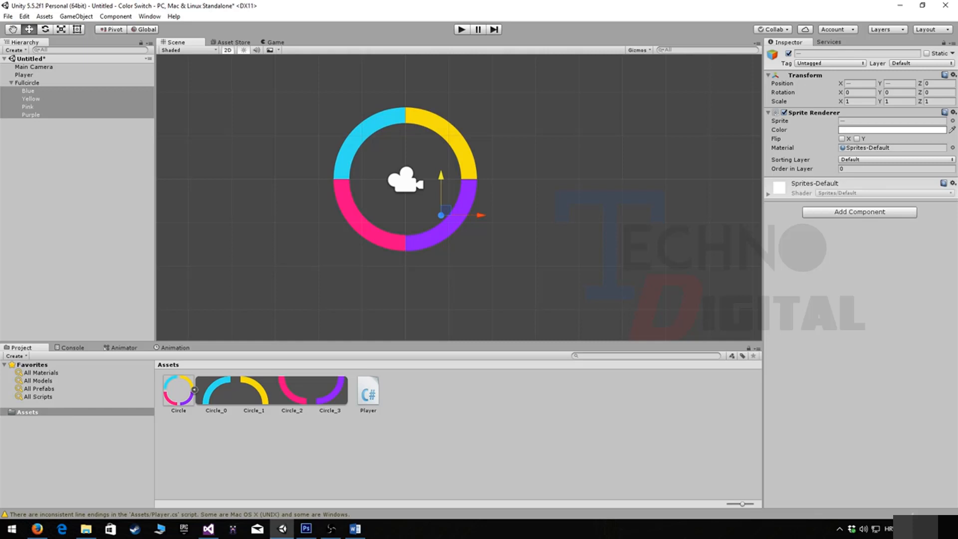
# Step: Rotate Fullcircle about Z to check that the ring spins around its centre, and return the Z rotation to 0
pyautogui.click(27, 83)
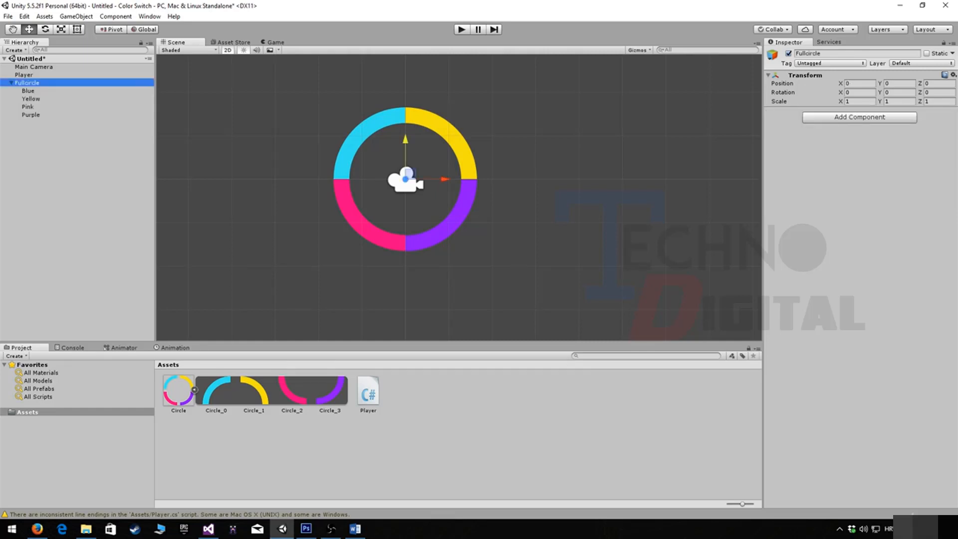
pyautogui.moveTo(921, 92)
pyautogui.mouseDown()
pyautogui.moveTo(957, 93)
pyautogui.moveTo(934, 93)
pyautogui.mouseUp()
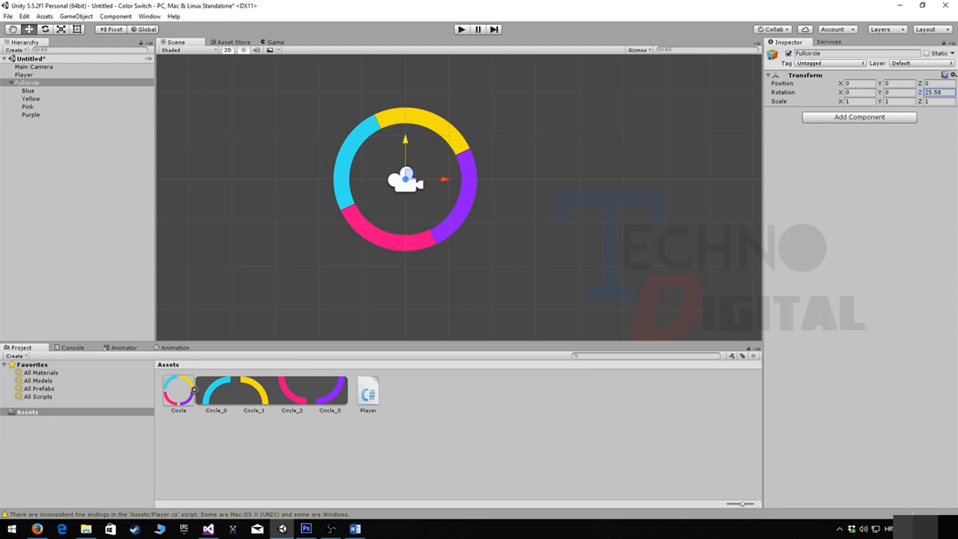
pyautogui.hotkey('ctrl', 'a')
pyautogui.write('0')
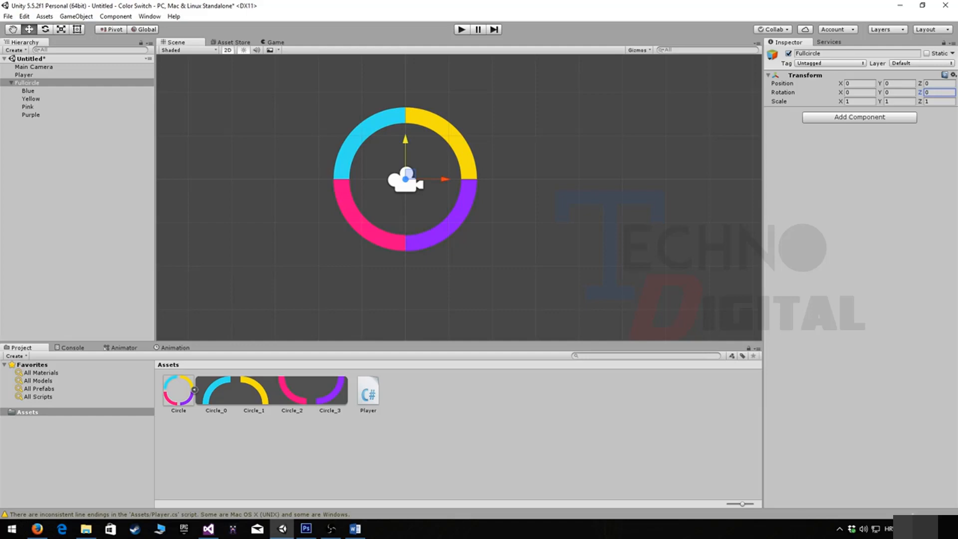
pyautogui.scroll(-2, 464, 198)
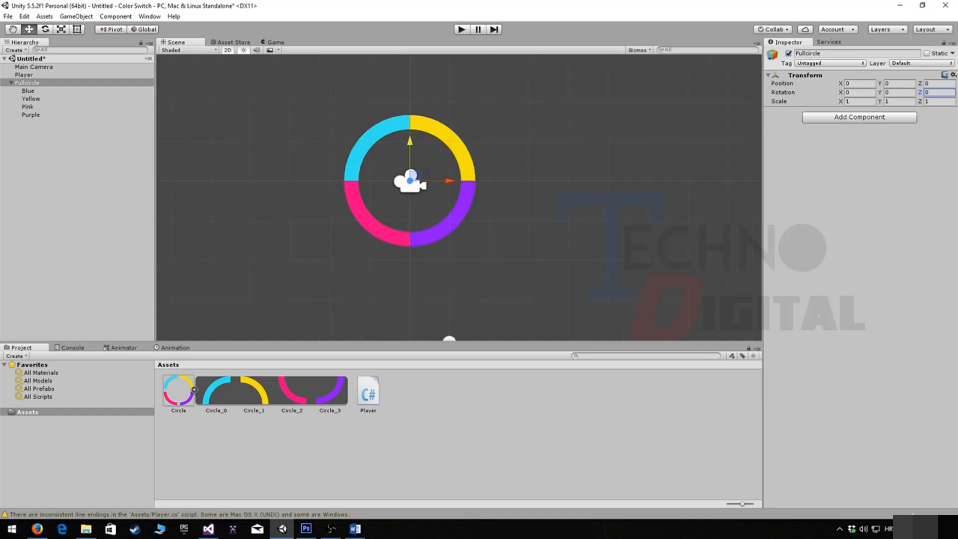
# Step: Centre the Player ball below the ring by setting its X position to 0
pyautogui.click(451, 319)
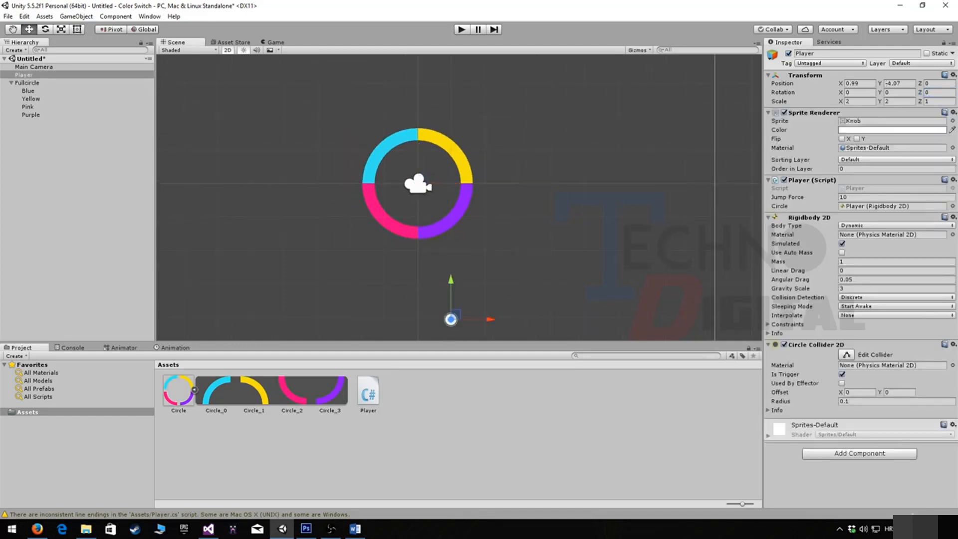
pyautogui.doubleClick(859, 84)
pyautogui.write('0')
pyautogui.scroll(-1, 460, 204)
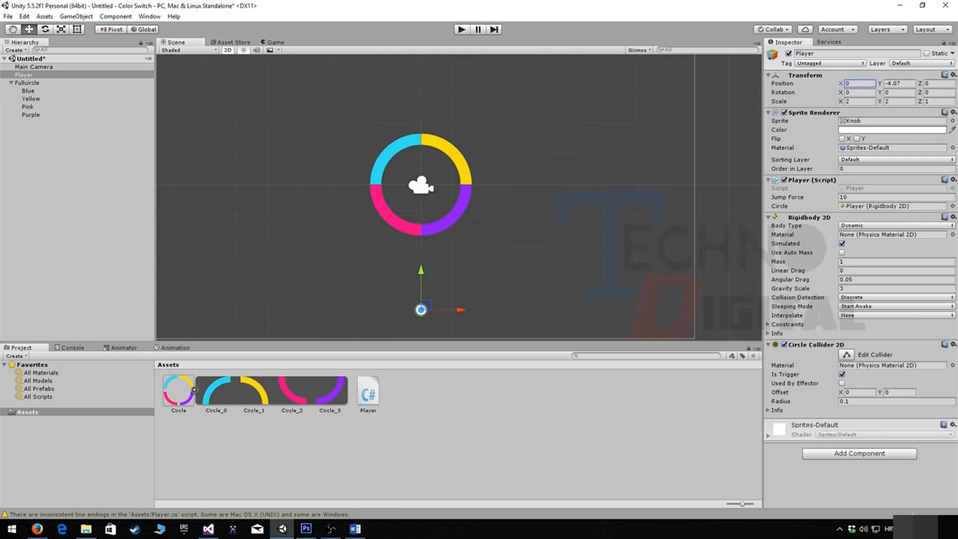
# Step: Add a new C# script named Rotation to Fullcircle and open it for editing in Visual Studio
pyautogui.click(26, 83)
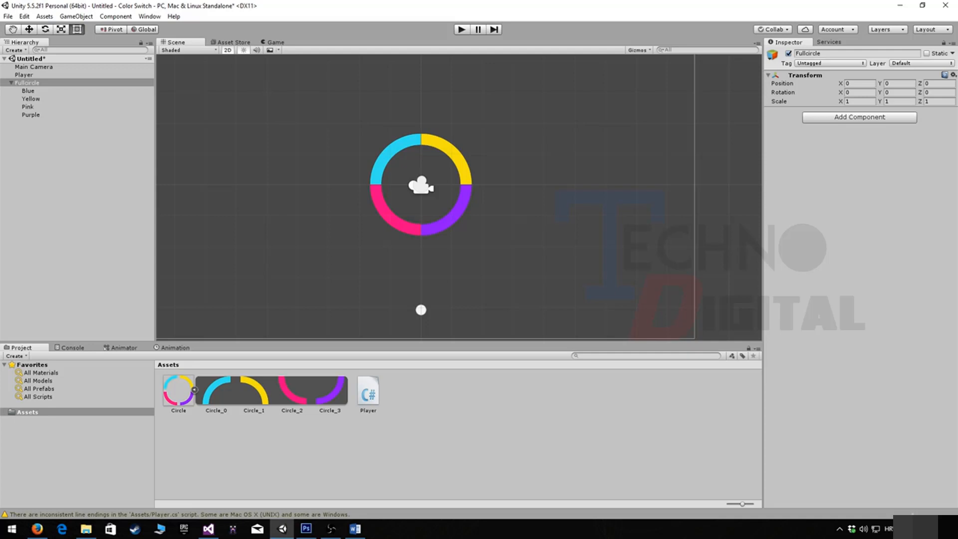
pyautogui.click(27, 82)
pyautogui.click(331, 529)
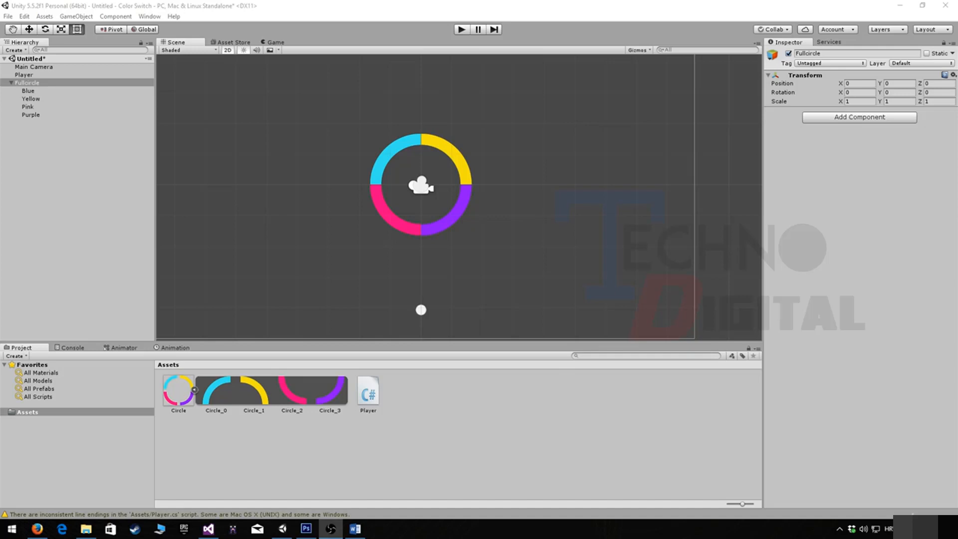
pyautogui.hotkey('alt', 'Tab')
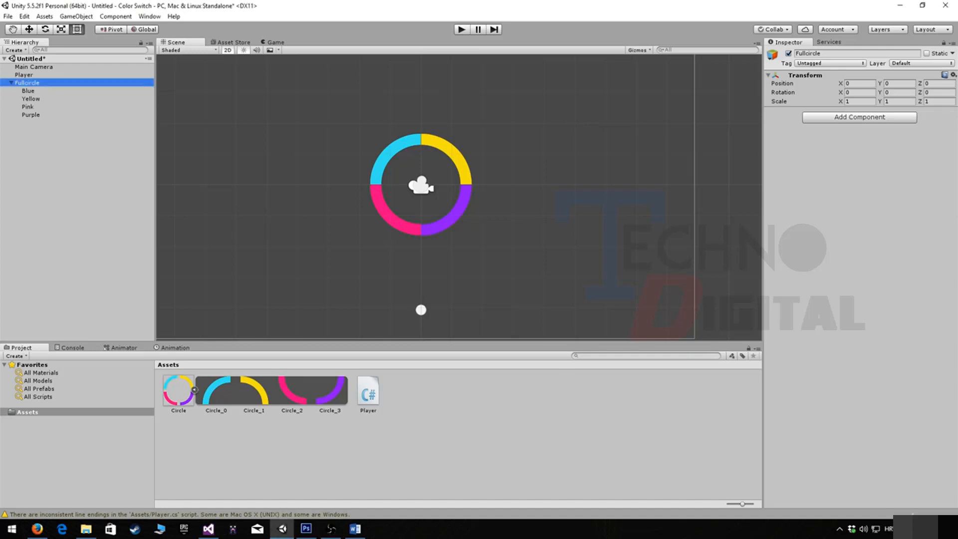
pyautogui.click(860, 117)
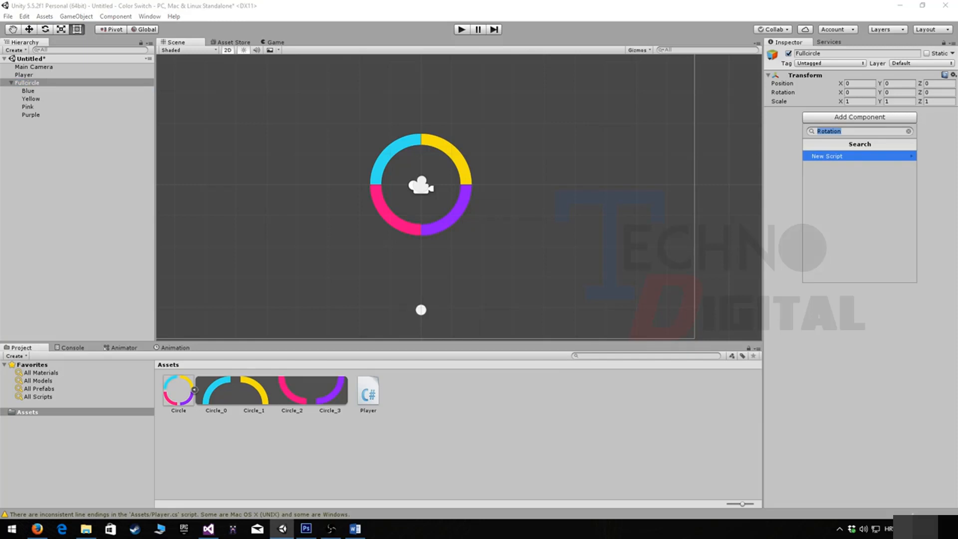
pyautogui.rightClick(209, 529)
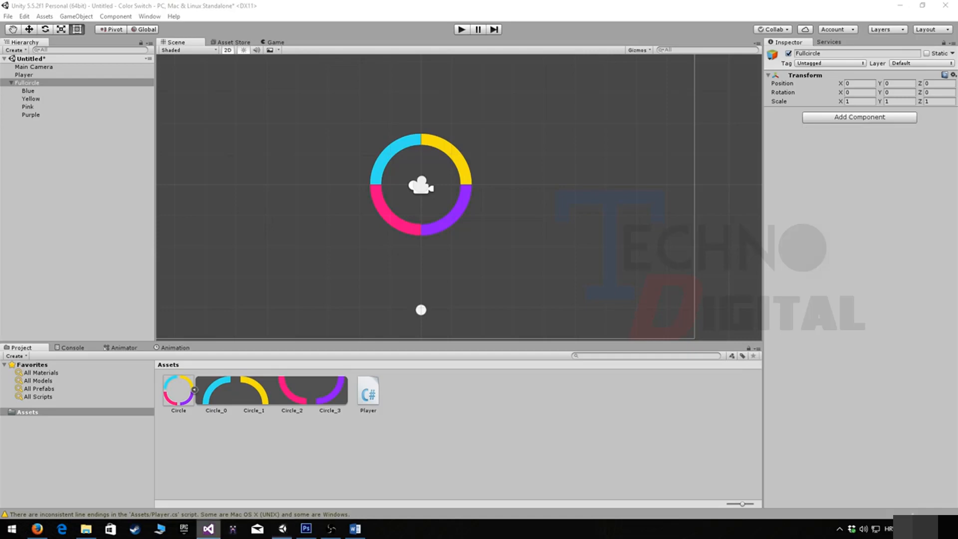
pyautogui.click(203, 507)
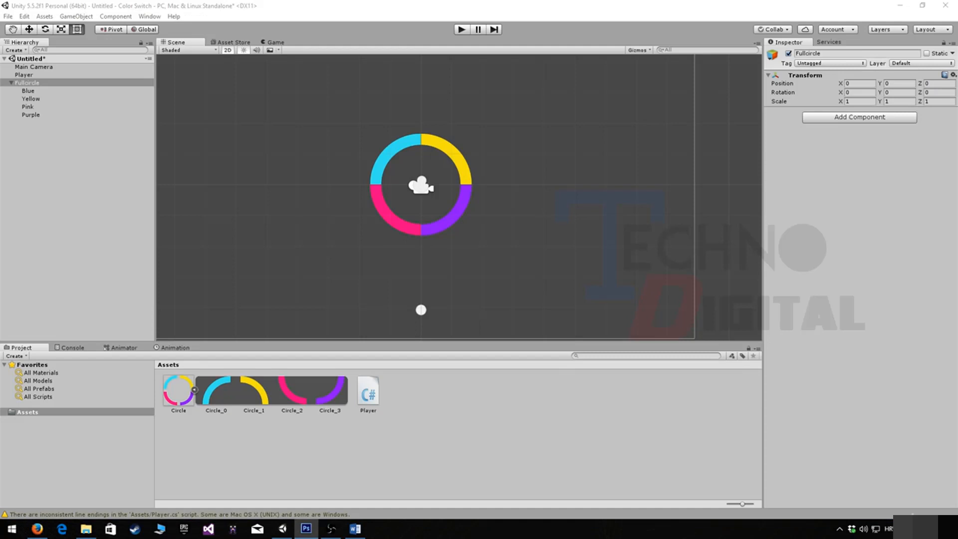
pyautogui.click(860, 117)
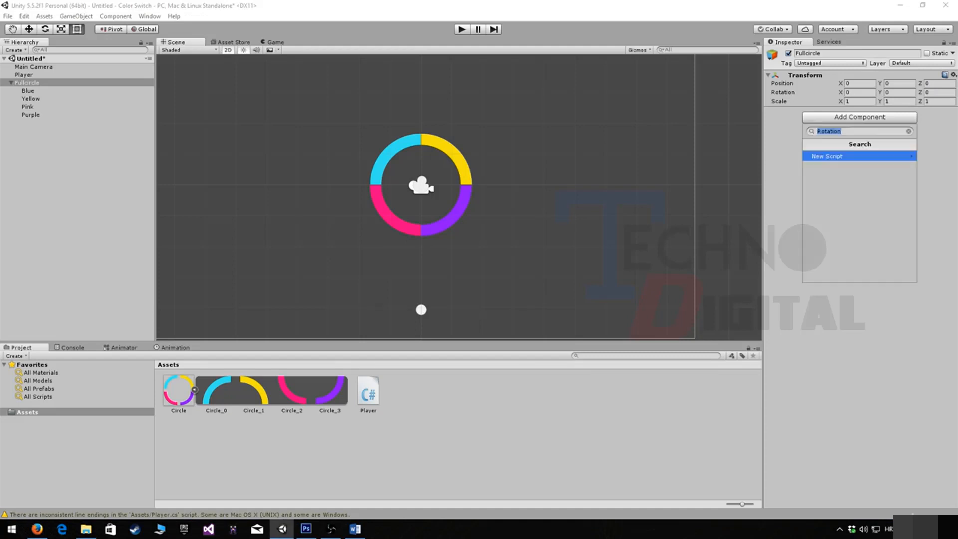
pyautogui.press('Return')
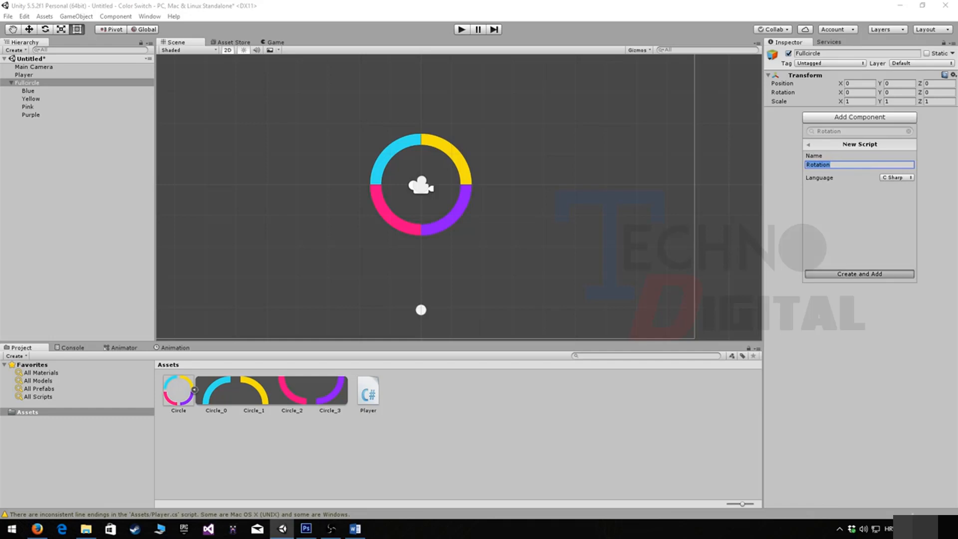
pyautogui.press('Return')
pyautogui.doubleClick(870, 121)
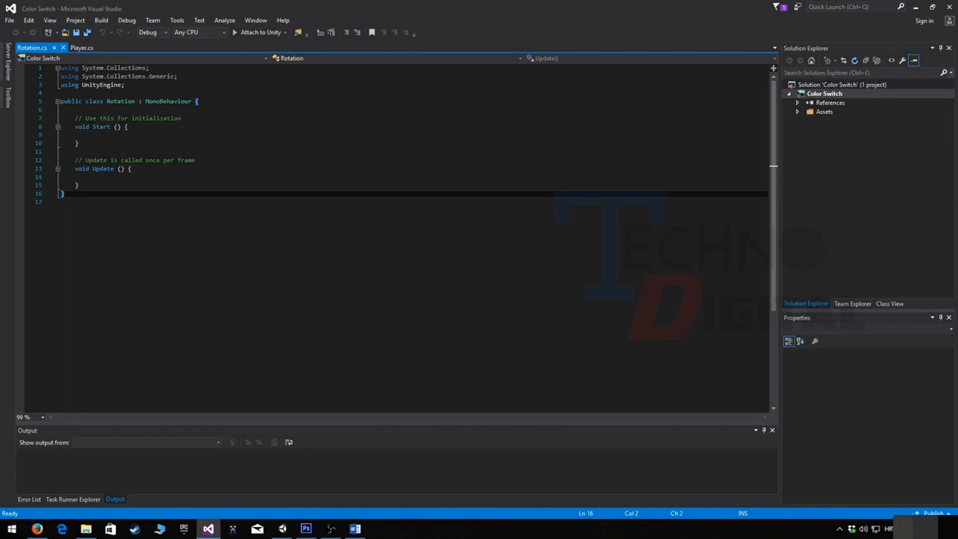
# Step: Replace the initialization comment above Start with the declaration "public float rotationspeed = 100f;", followed by a blank line
pyautogui.moveTo(181, 119); pyautogui.dragTo(75, 118)
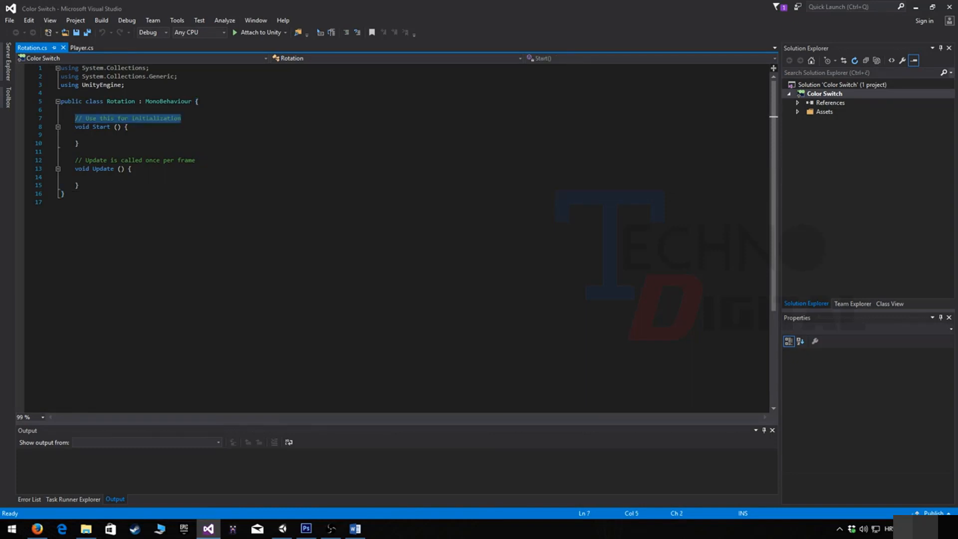
pyautogui.press('BackSpace')
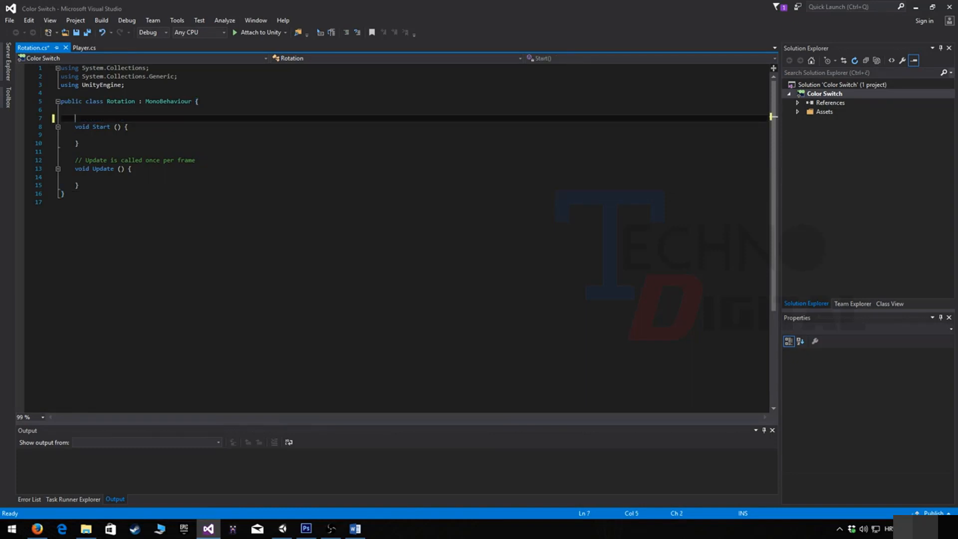
pyautogui.write('public float')
pyautogui.hotkey('alt', 'Tab')
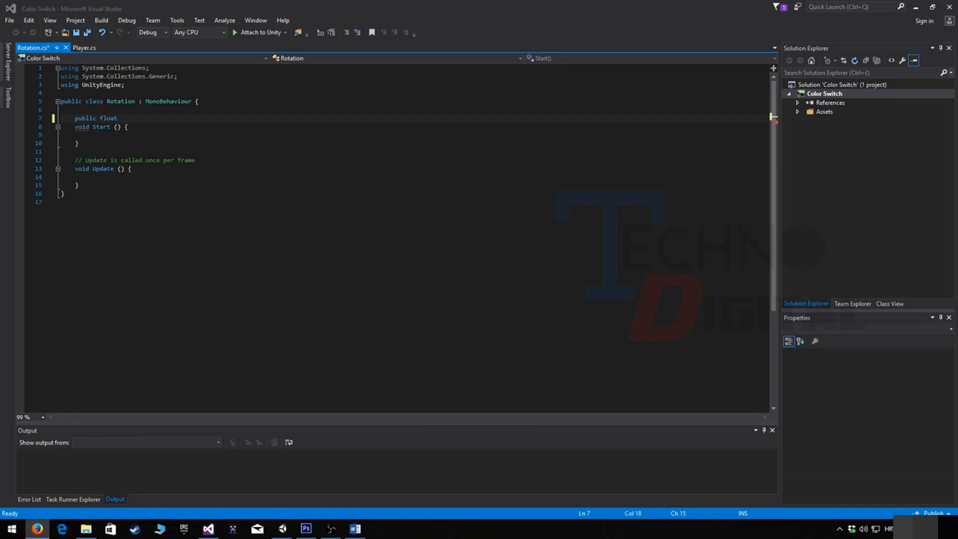
pyautogui.hotkey('alt', 'Tab')
pyautogui.write('rotationspeed = 100f;')
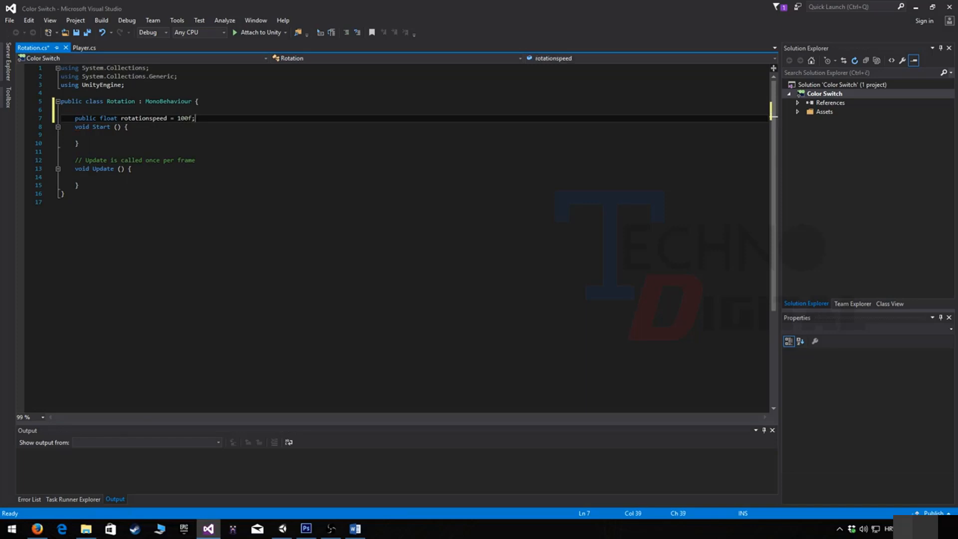
pyautogui.press('Return')
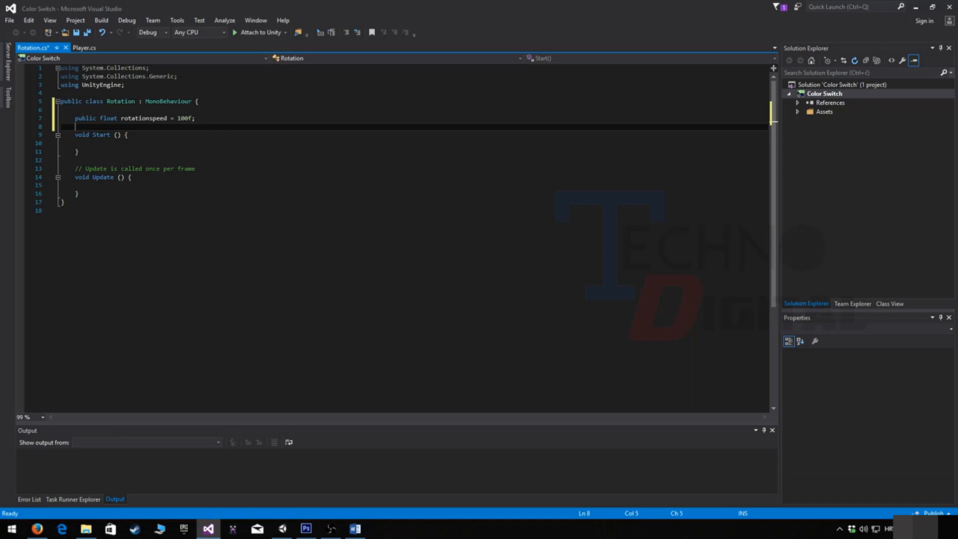
# Step: Begin a transform.Rotate statement on a new line inside the Update method
pyautogui.click(132, 177)
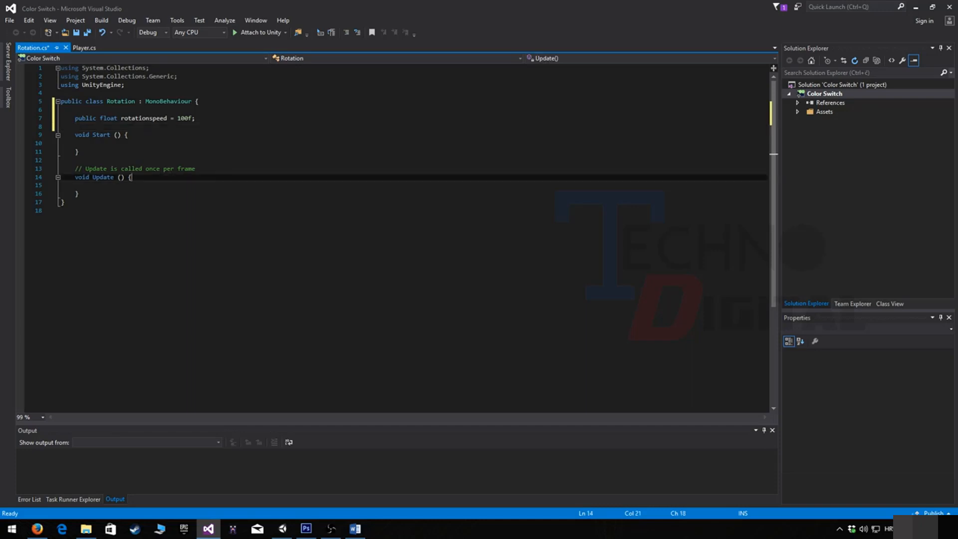
pyautogui.press('Return')
pyautogui.press('Return')
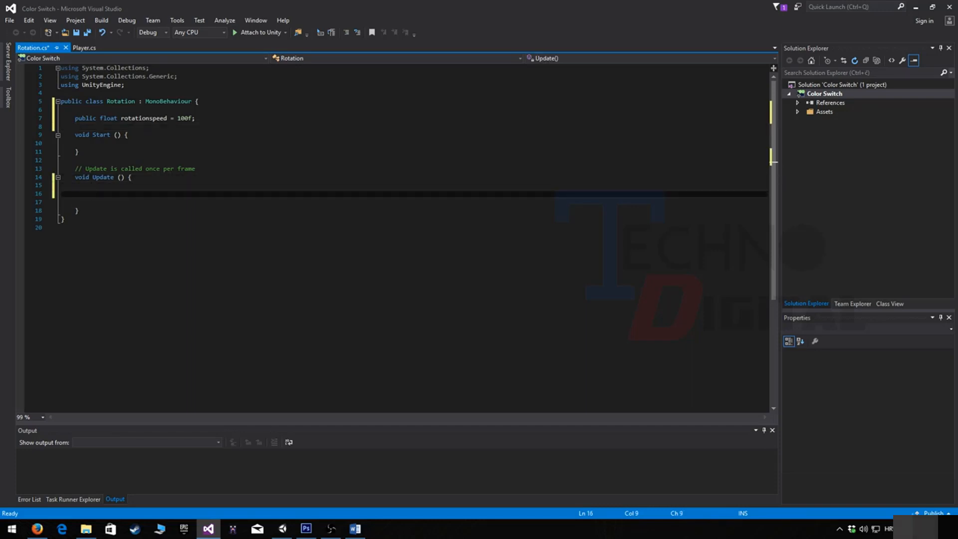
pyautogui.write('trans')
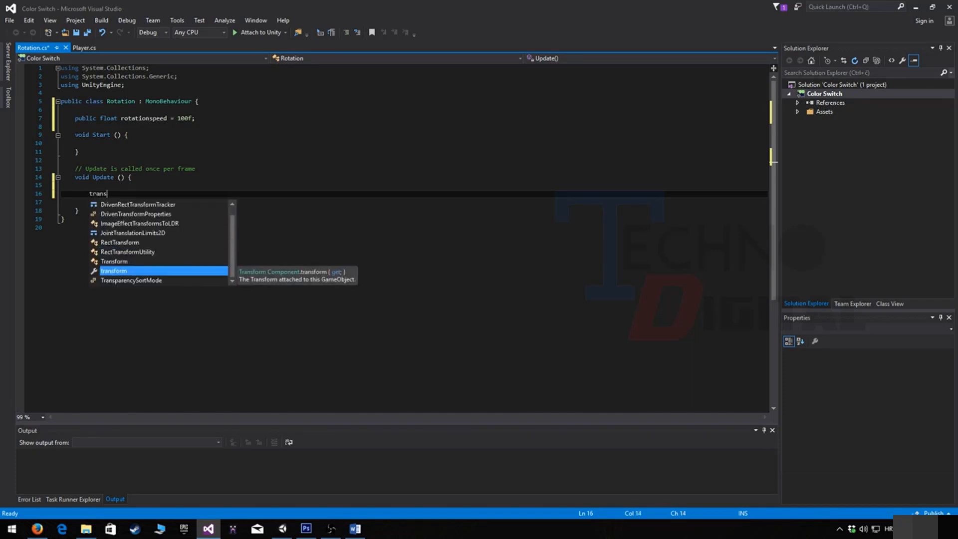
pyautogui.press('Up')
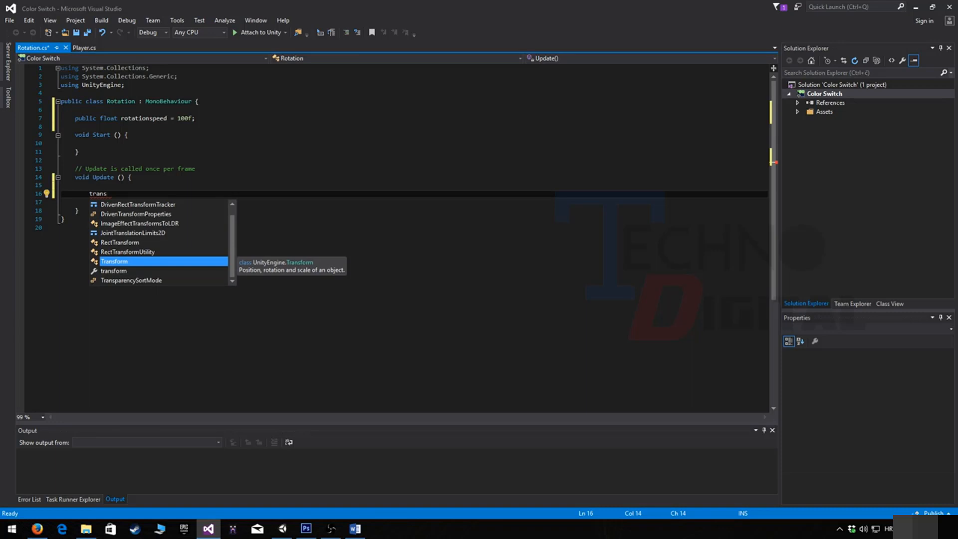
pyautogui.press('Down')
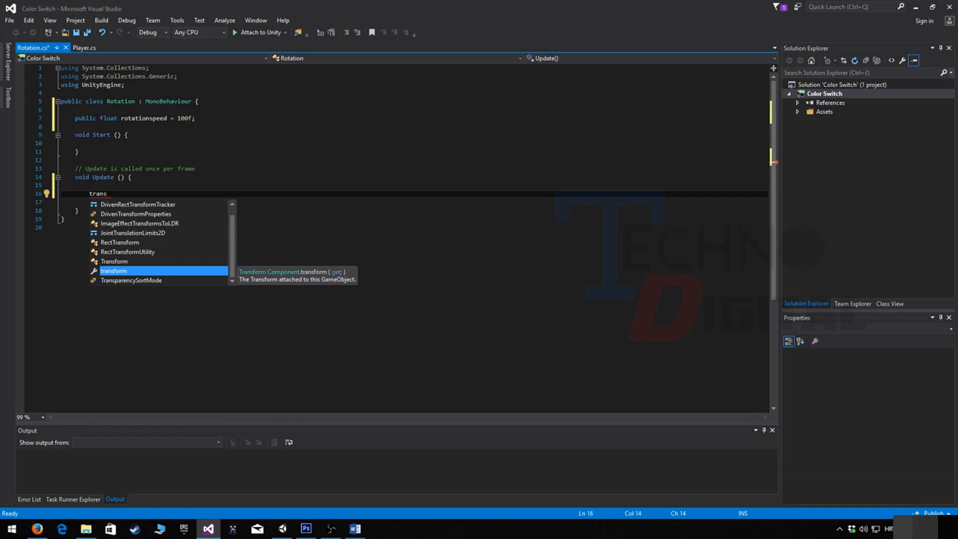
pyautogui.press('Tab')
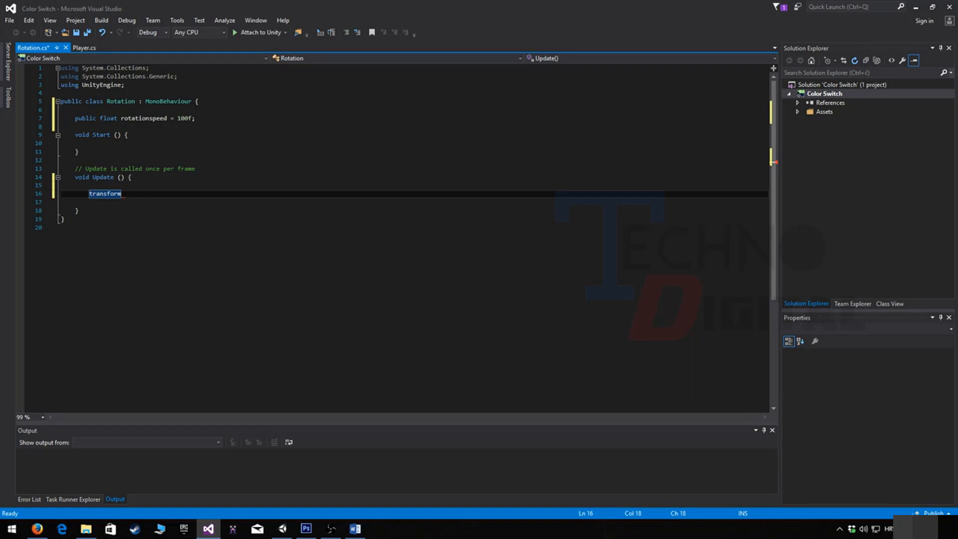
pyautogui.write('.')
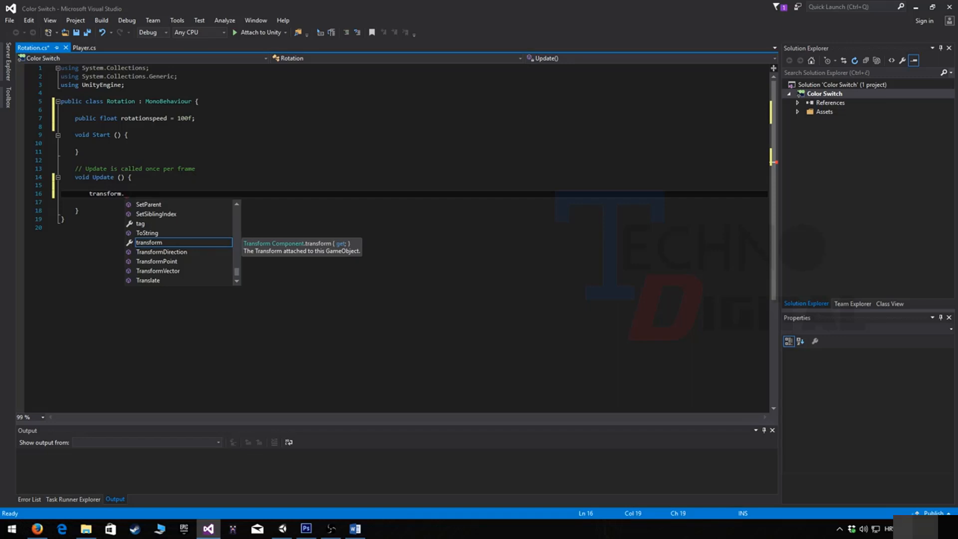
pyautogui.write('Rotate')
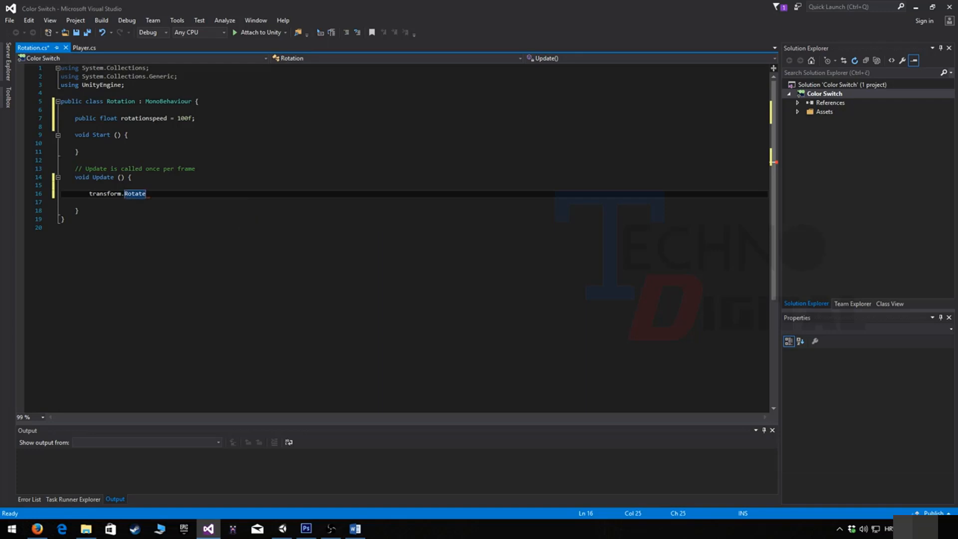
# Step: Open the Rotate call's argument list and pass 0f for both the X and Y angles
pyautogui.write('(')
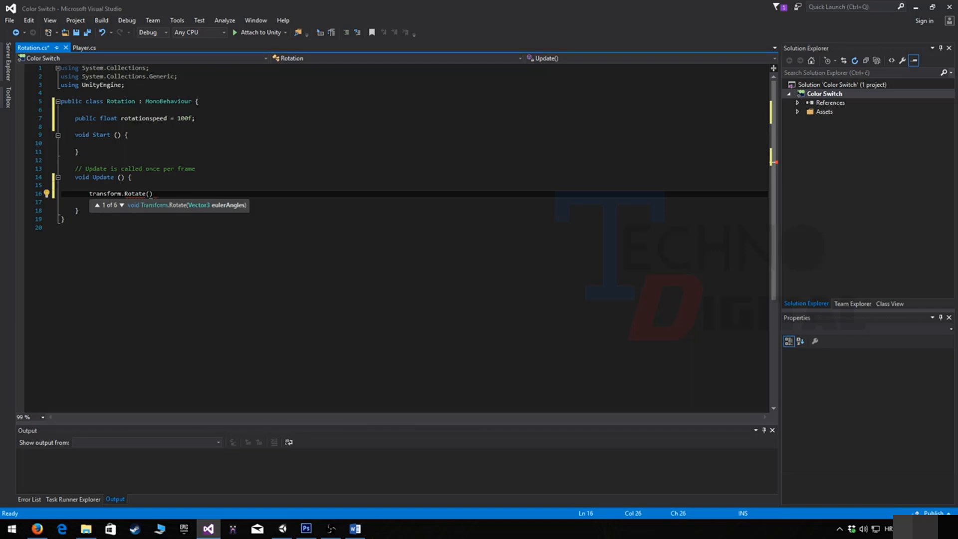
pyautogui.write('0f,')
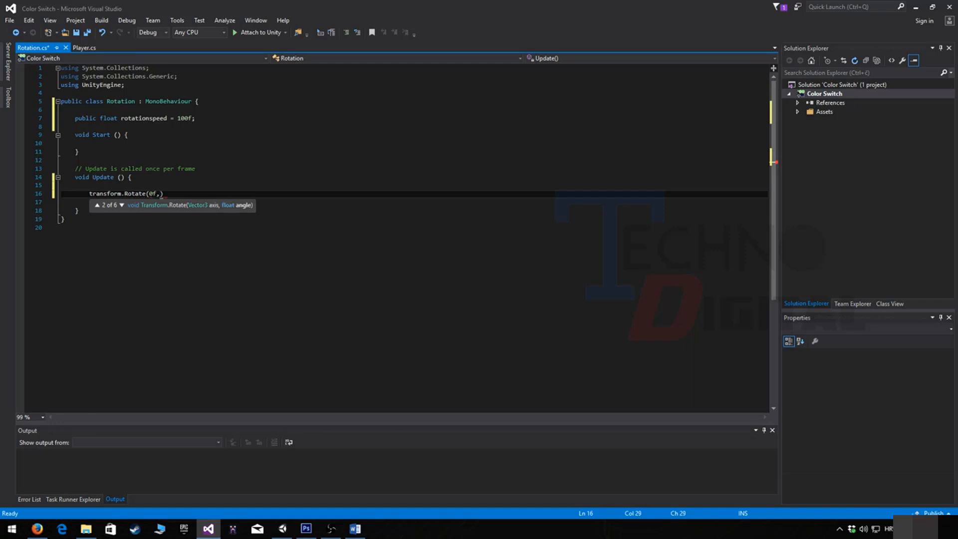
pyautogui.write(' 0f')
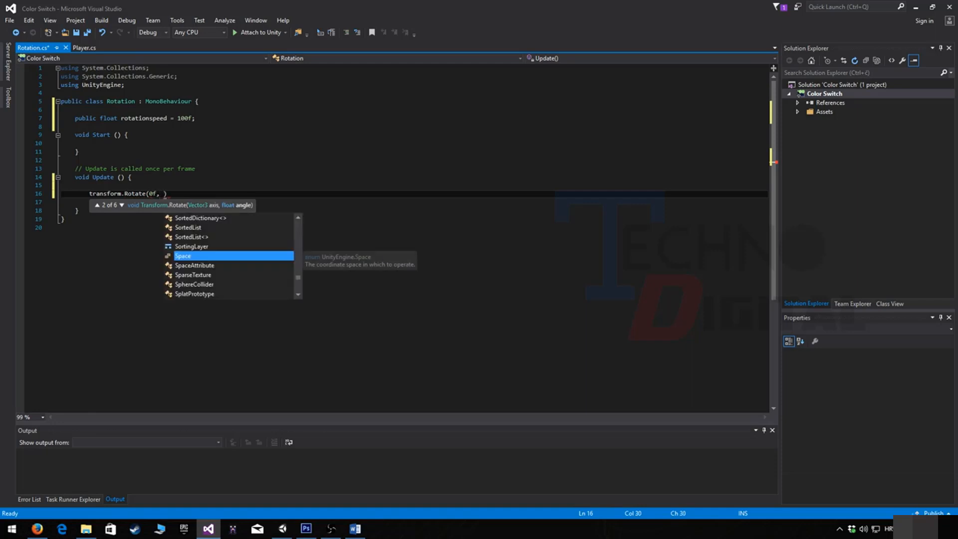
pyautogui.write(',')
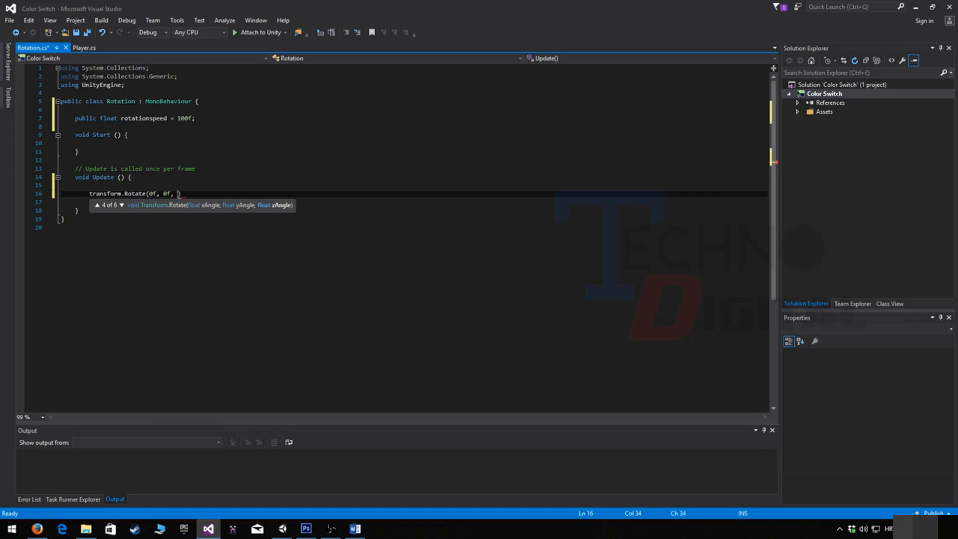
pyautogui.write(' roati')
pyautogui.press('Return')
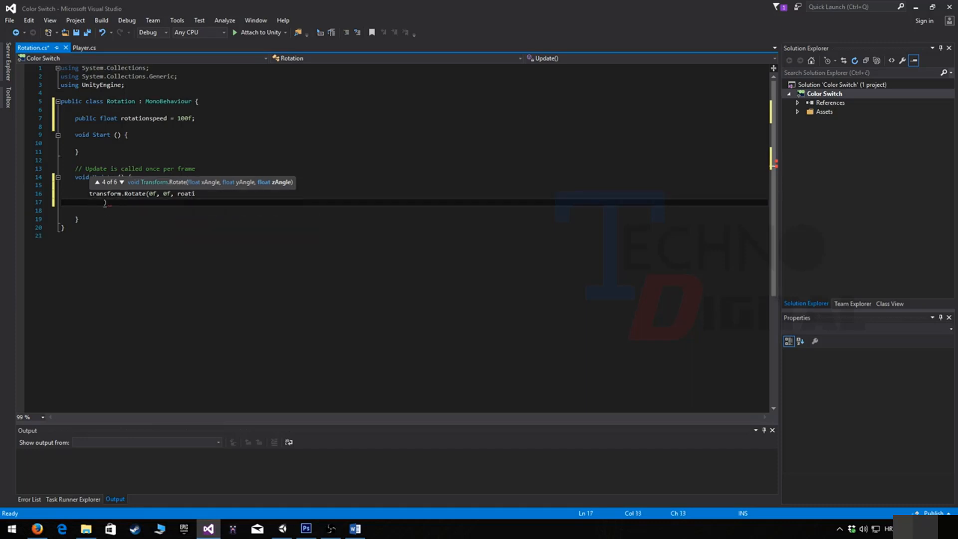
pyautogui.press('BackSpace')
pyautogui.press('BackSpace')
pyautogui.press('BackSpace')
pyautogui.press('BackSpace')
pyautogui.press('BackSpace')
pyautogui.press('BackSpace')
pyautogui.press('BackSpace')
pyautogui.press('BackSpace')
pyautogui.press('BackSpace')
pyautogui.press('BackSpace')
pyautogui.press('BackSpace')
pyautogui.press('BackSpace')
pyautogui.press('BackSpace')
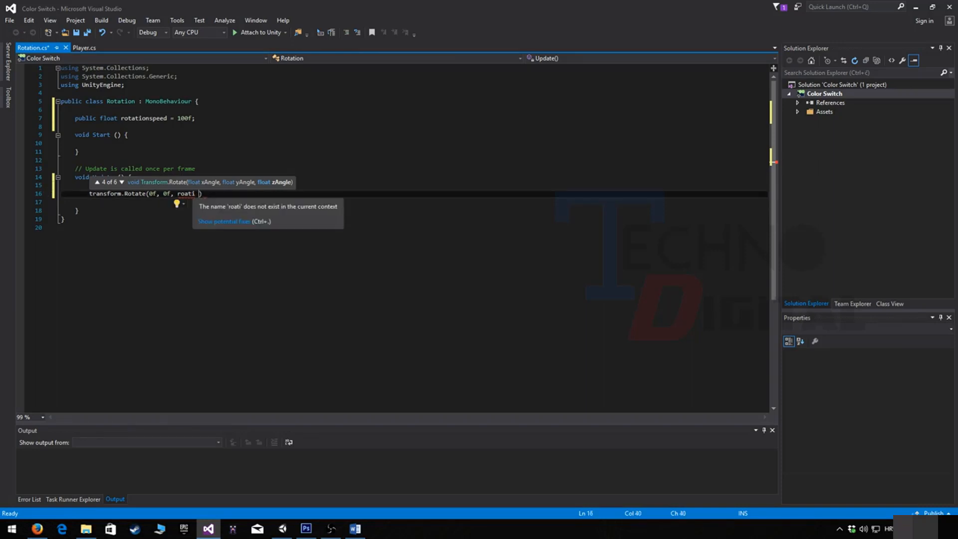
# Step: Replace the misspelled third Rotate argument with the rotationspeed variable
pyautogui.moveTo(196, 194); pyautogui.dragTo(174, 194)
pyautogui.write('rota')
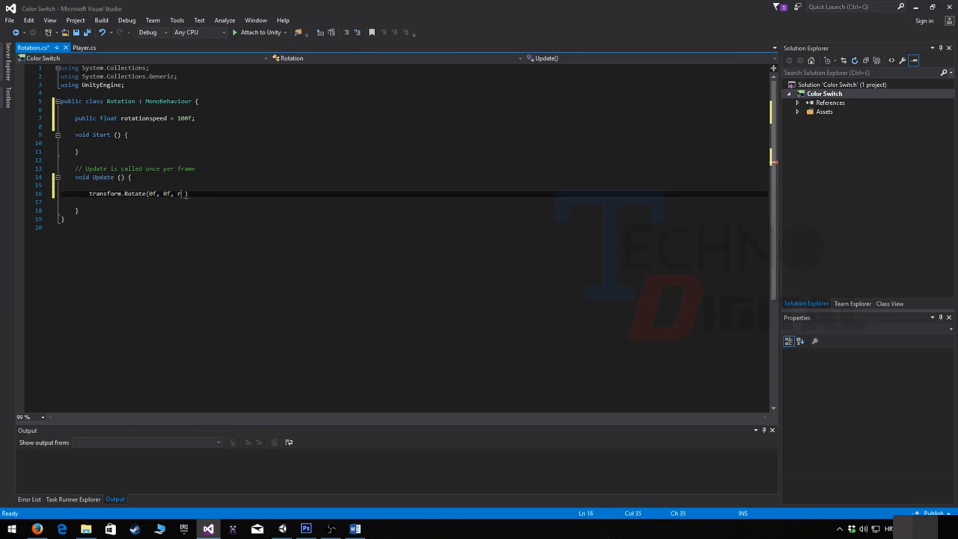
pyautogui.press('Tab')
# Step: Multiply rotationspeed by Time.deltaTime, end the Rotate statement with a semicolon, and save the Rotation script
pyautogui.write('*')
pyautogui.write('* ')
pyautogui.write('timne')
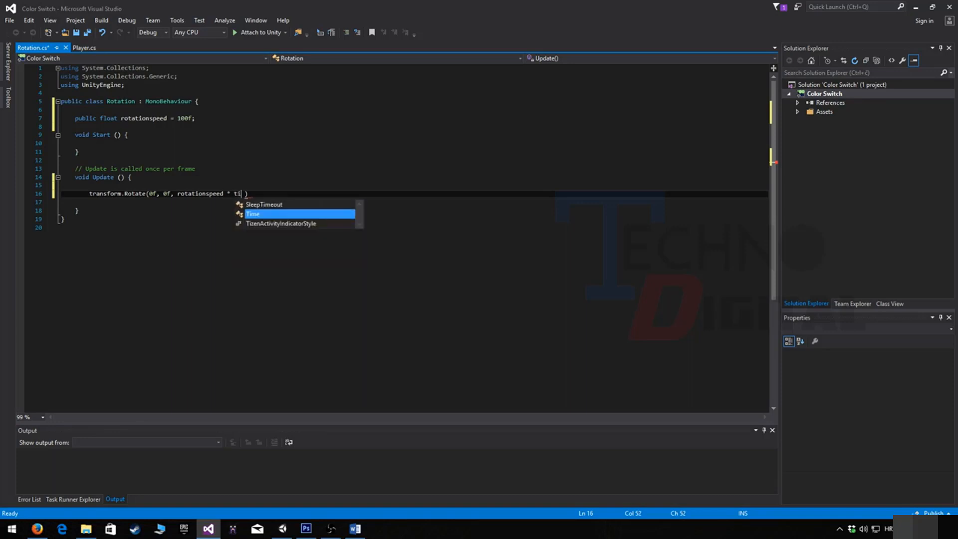
pyautogui.write('.')
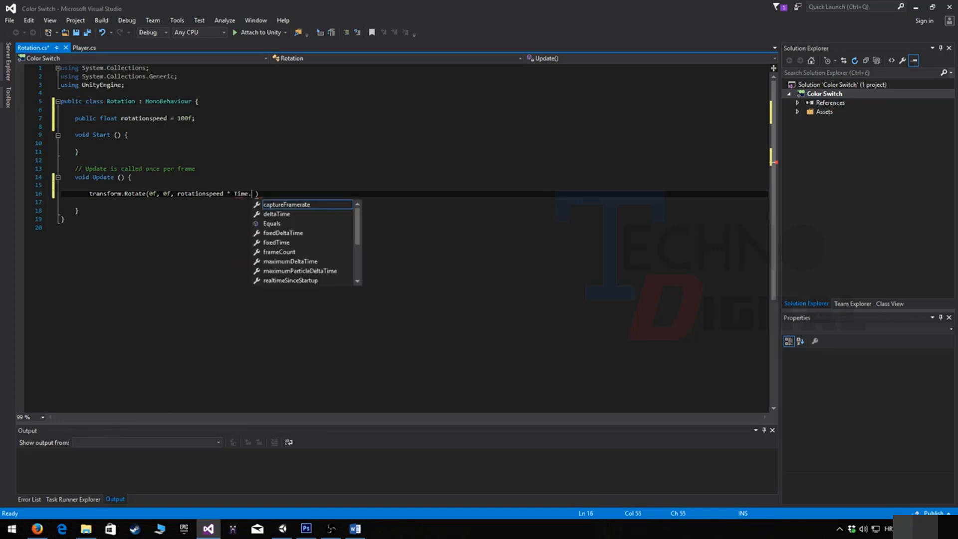
pyautogui.press('Tab')
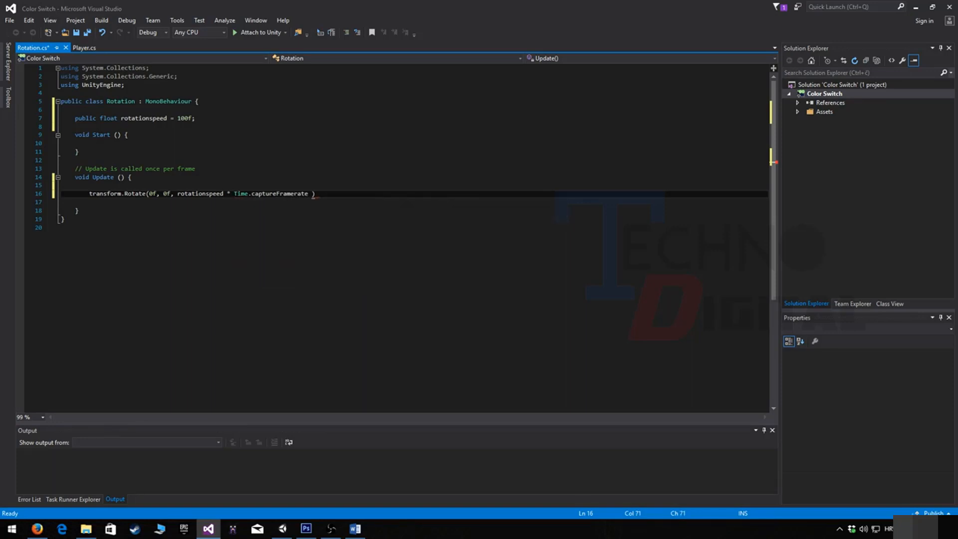
pyautogui.hotkey('ctrl', 'shift', 'Left')
pyautogui.write('delta')
pyautogui.press('Tab')
pyautogui.press('End')
pyautogui.write(';')
pyautogui.hotkey('ctrl', 's')
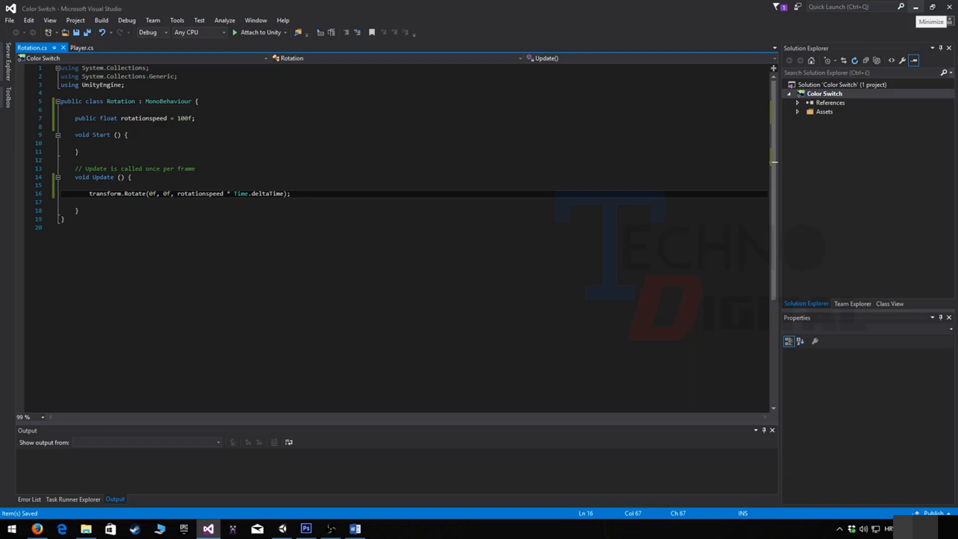
# Step: Switch to Unity and play-test the scene, jumping the ball through the rotating ring, then stop the game
pyautogui.click(916, 7)
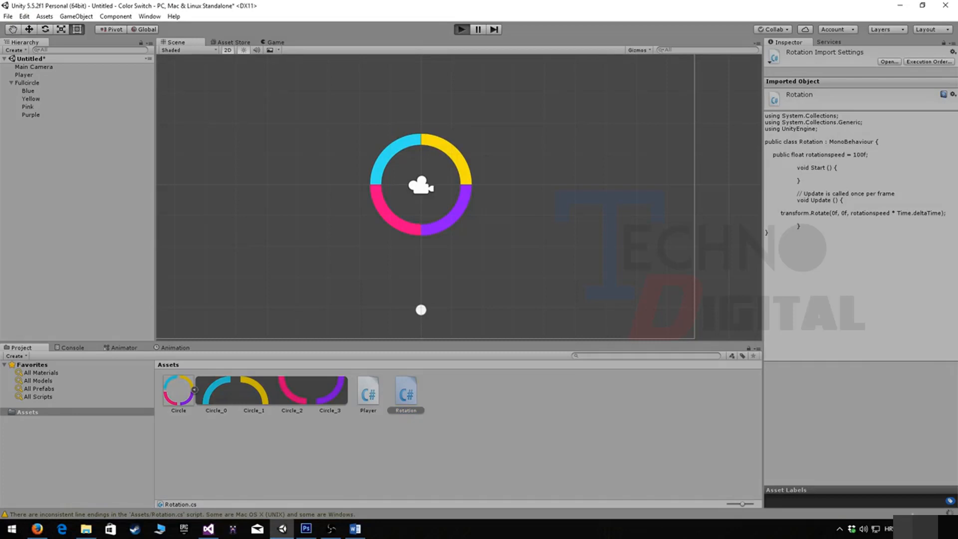
pyautogui.hotkey('ctrl', 'p')
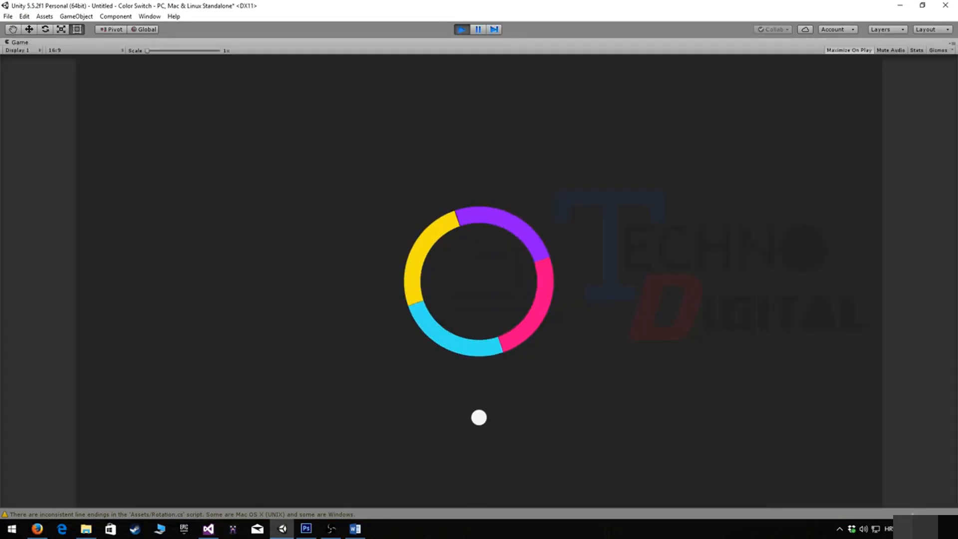
pyautogui.press('space')
pyautogui.press('space')
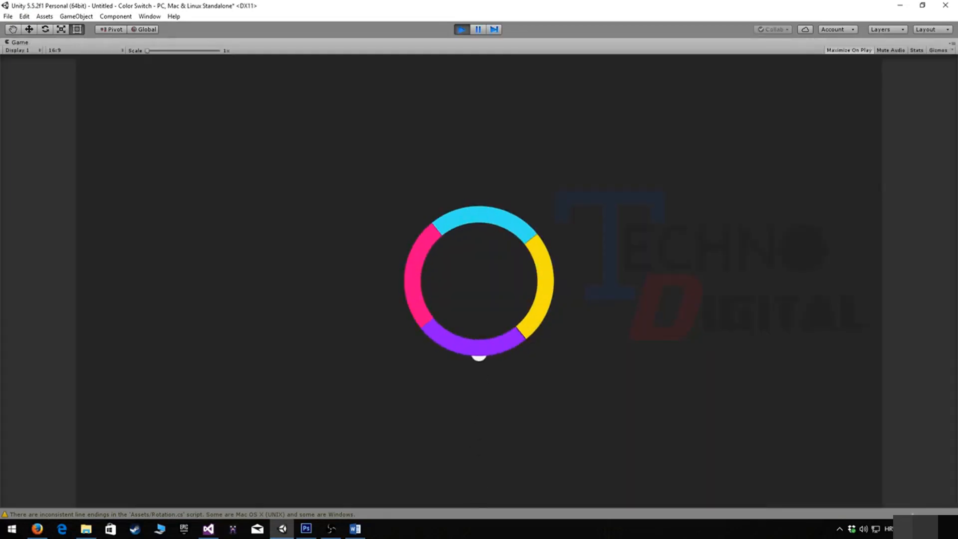
pyautogui.press('space')
pyautogui.press('space')
pyautogui.press('space')
pyautogui.press('space')
pyautogui.press('space')
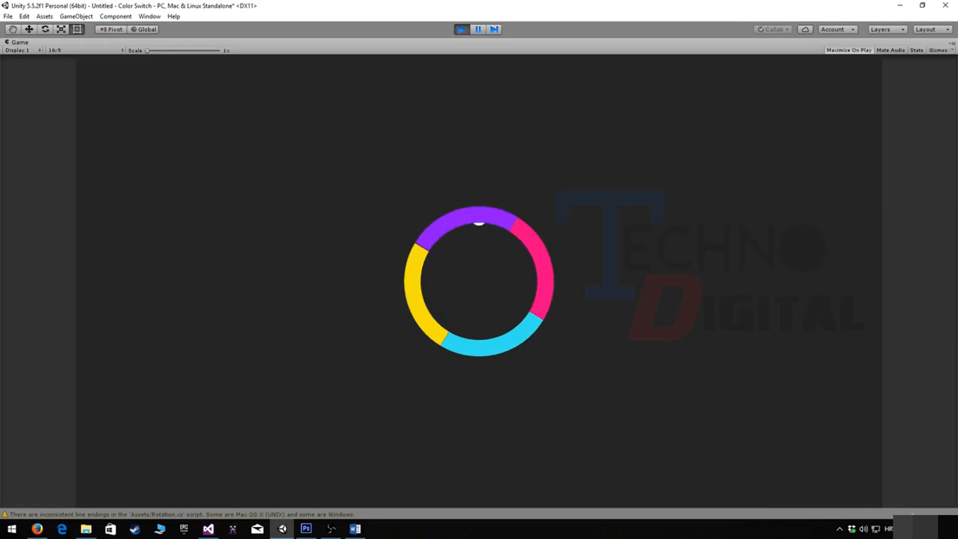
pyautogui.press('space')
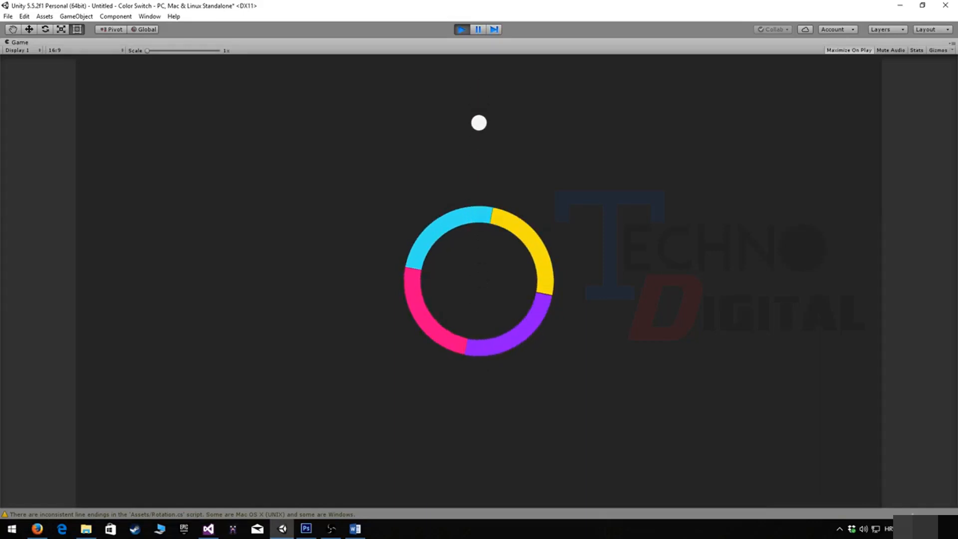
pyautogui.press('space')
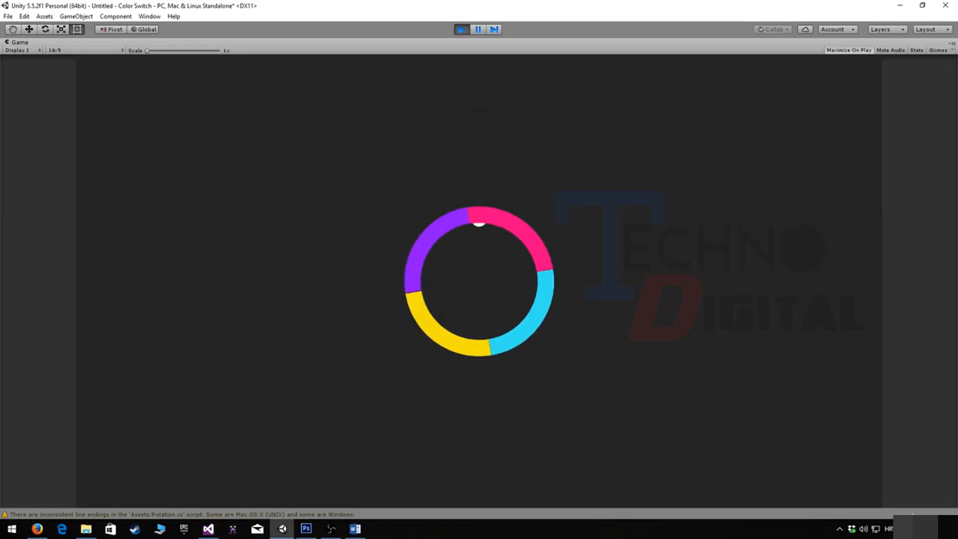
pyautogui.press('space')
pyautogui.press('space')
pyautogui.press('space')
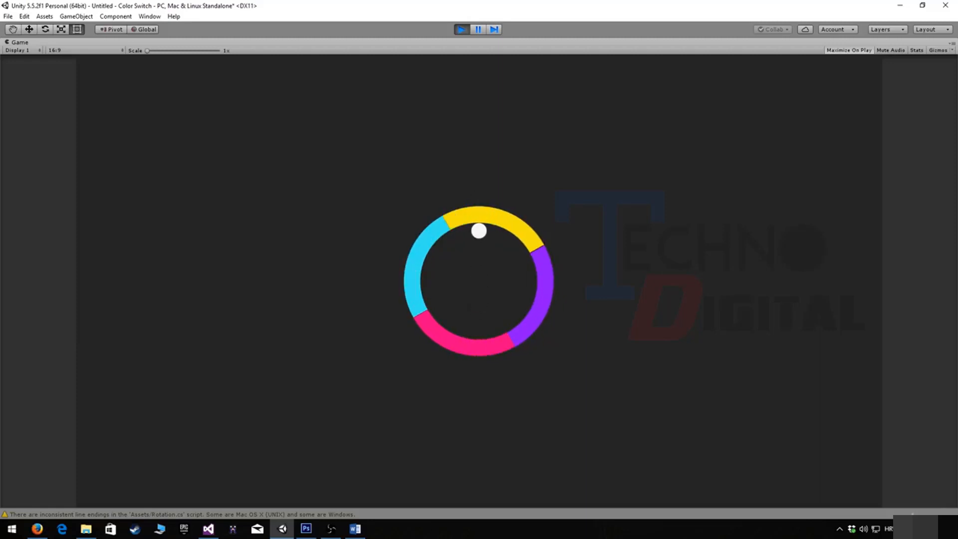
pyautogui.press('space')
pyautogui.press('space')
pyautogui.press('space')
pyautogui.press('space')
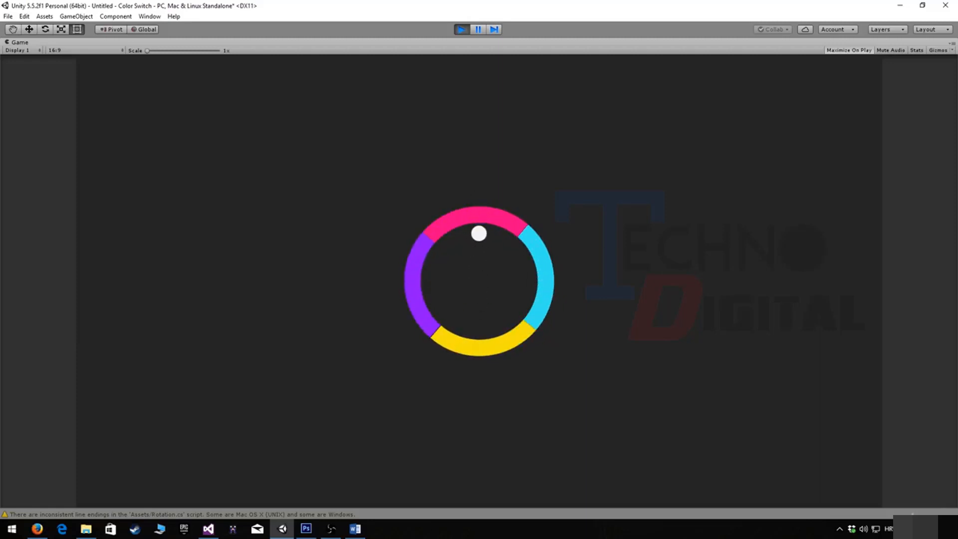
pyautogui.hotkey('ctrl', 'p')
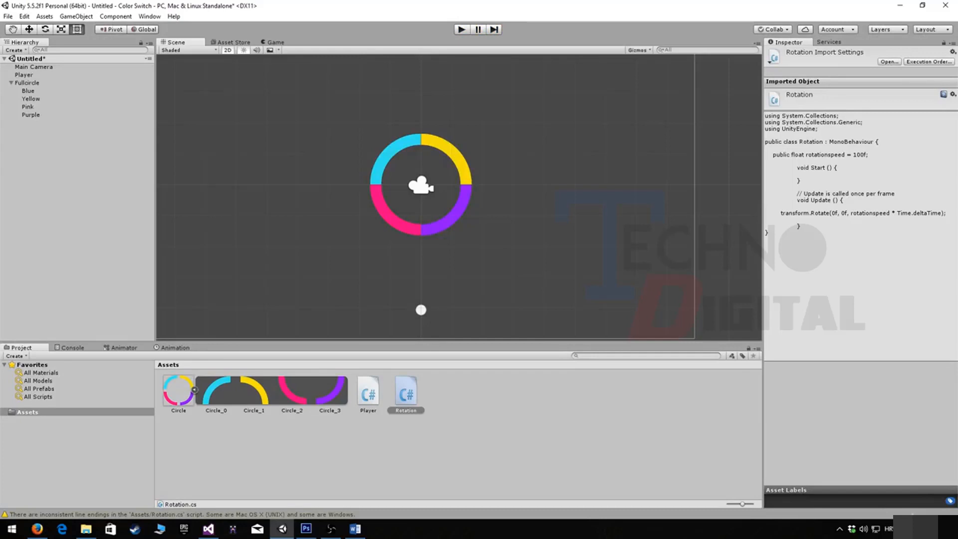
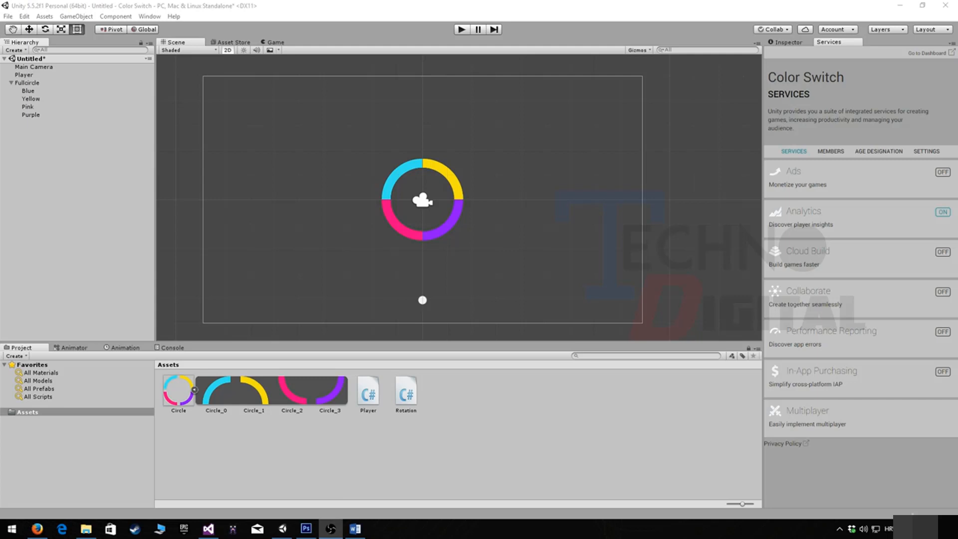
# Step: Add a Polygon Collider 2D component to the Blue, Yellow, Pink and Purple ring segments together
pyautogui.click(788, 42)
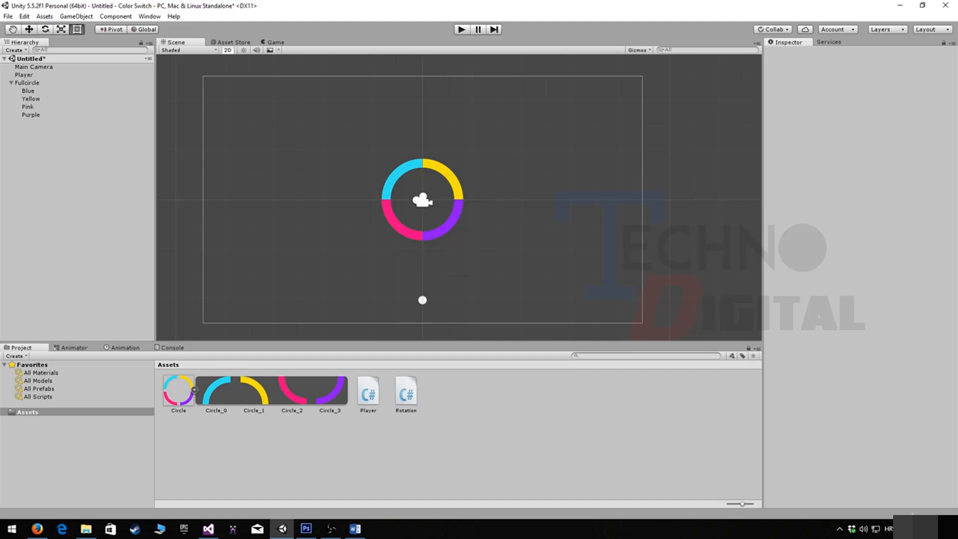
pyautogui.click(31, 115)
pyautogui.click(28, 107)
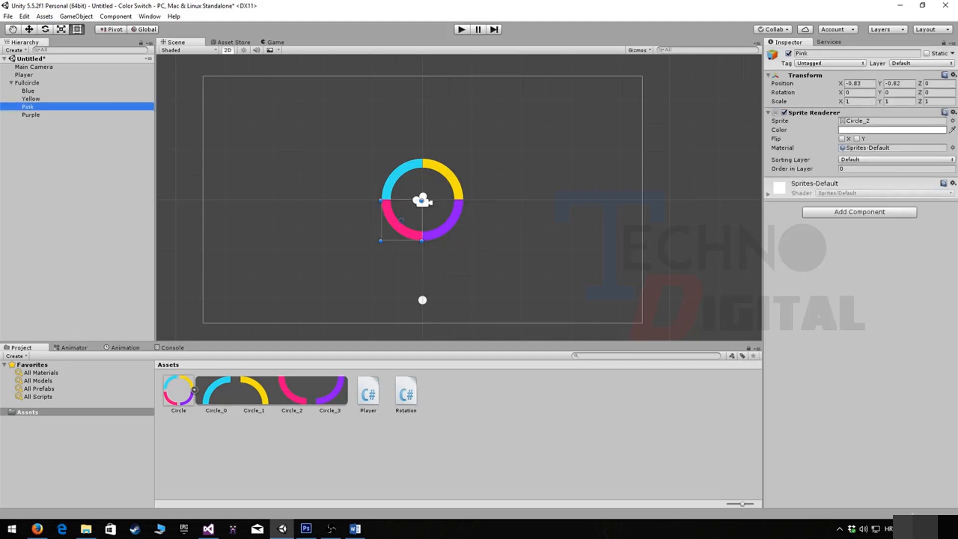
pyautogui.keyDown('ctrl'); pyautogui.click(31, 115); pyautogui.keyUp('ctrl')
pyautogui.keyDown('ctrl'); pyautogui.click(28, 106); pyautogui.keyUp('ctrl')
pyautogui.keyDown('ctrl'); pyautogui.click(31, 99); pyautogui.keyUp('ctrl')
pyautogui.keyDown('ctrl'); pyautogui.click(28, 106); pyautogui.keyUp('ctrl')
pyautogui.keyDown('ctrl'); pyautogui.click(28, 91); pyautogui.keyUp('ctrl')
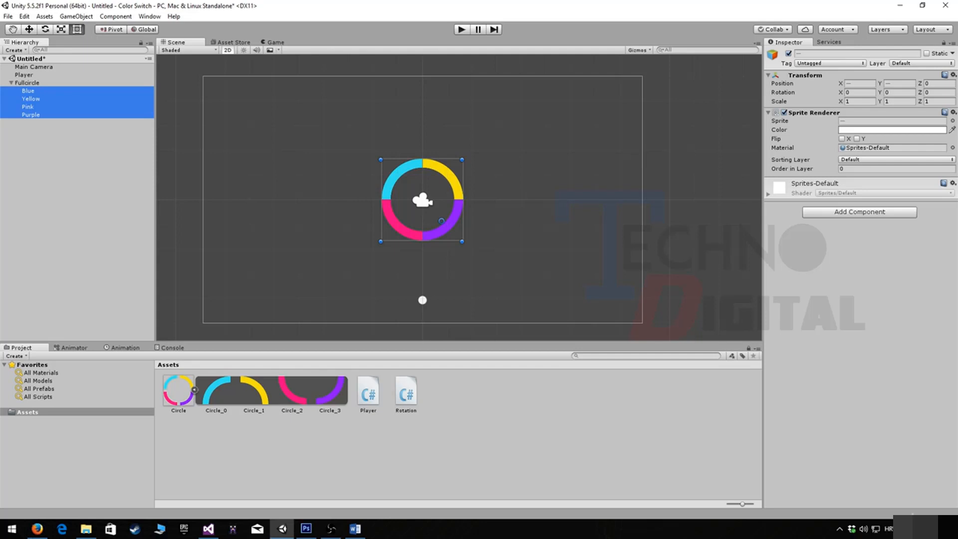
pyautogui.click(859, 211)
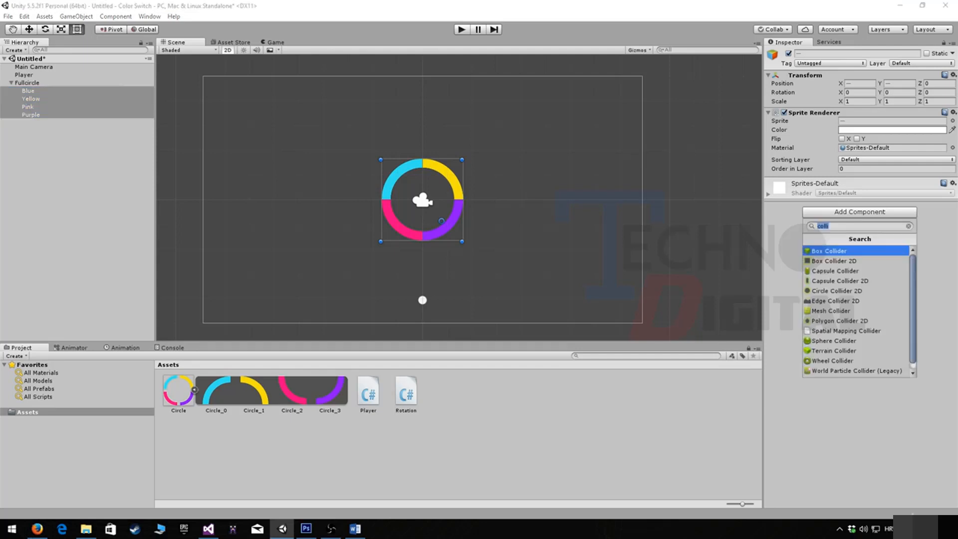
pyautogui.write('colli')
pyautogui.press('Down')
pyautogui.press('Down')
pyautogui.press('Down')
pyautogui.press('Down')
pyautogui.press('Down')
pyautogui.press('Down')
pyautogui.press('Down')
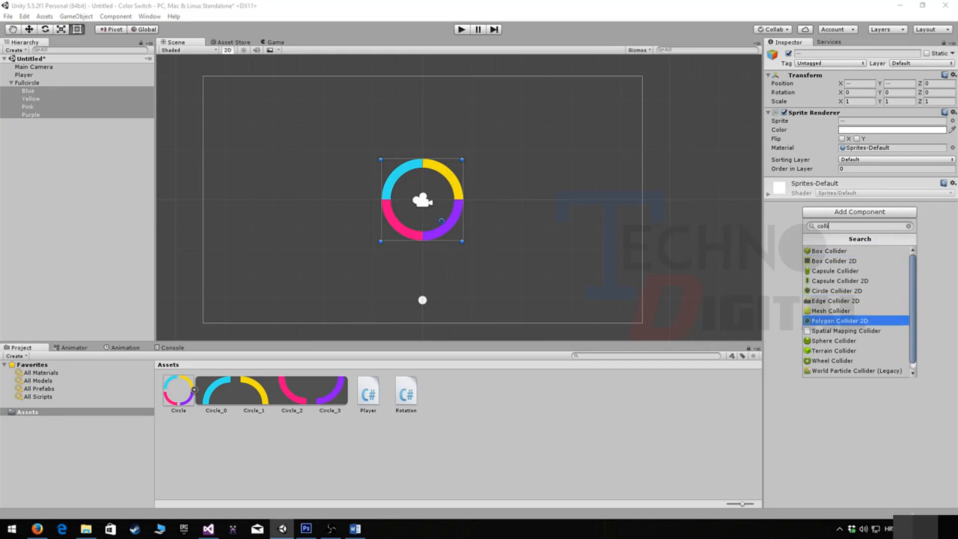
pyautogui.press('Return')
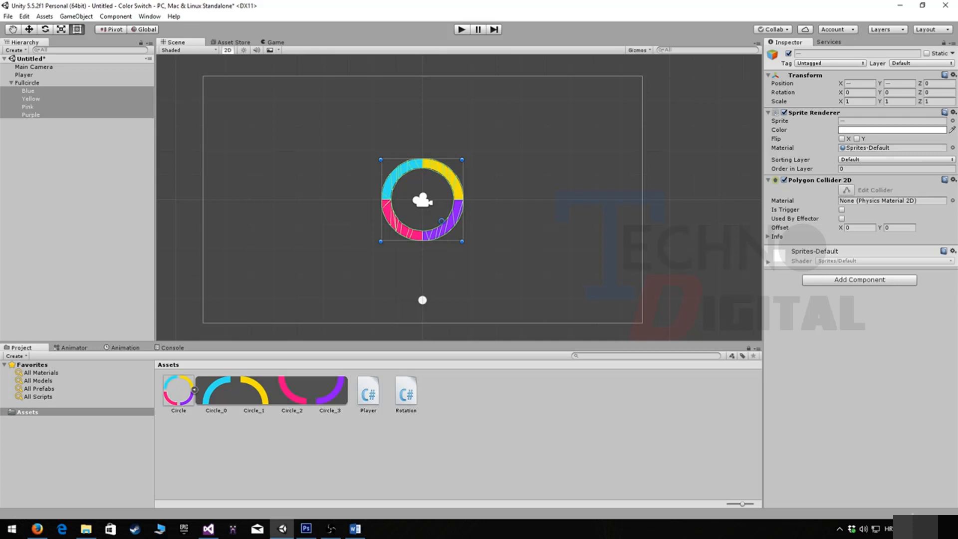
pyautogui.click(27, 82)
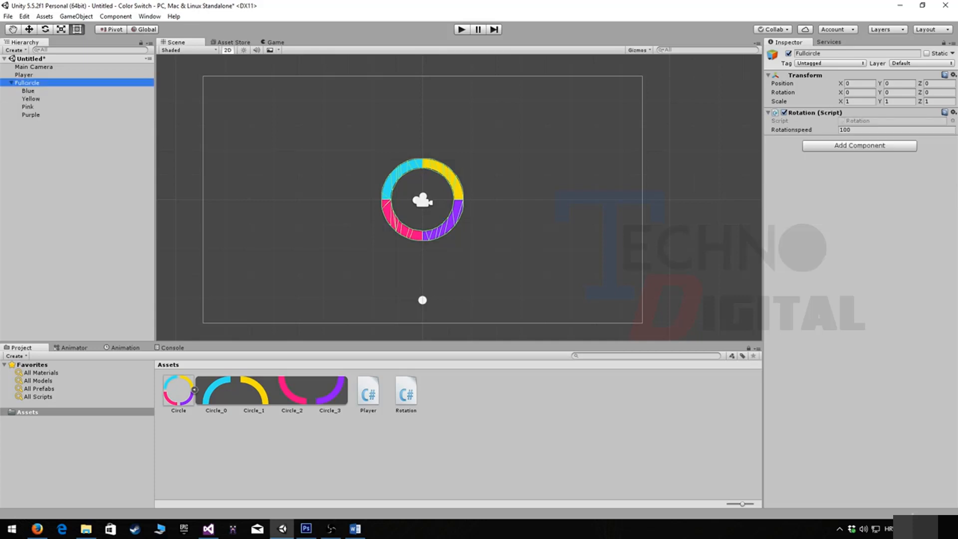
# Step: In Visual Studio, add a private OnTriggerEnter2D(Collider2D collision) method below Update in the Player script
pyautogui.click(209, 529)
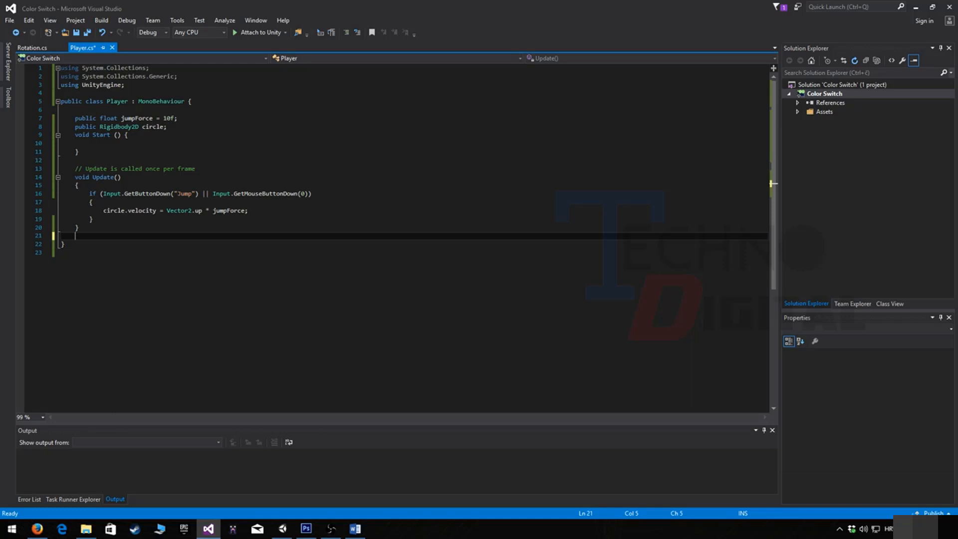
pyautogui.write('void on')
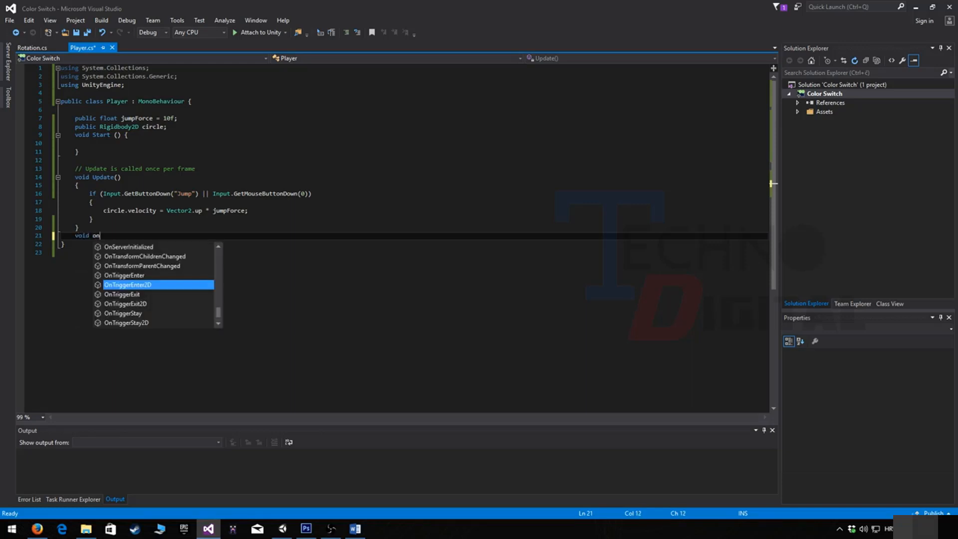
pyautogui.press('Tab')
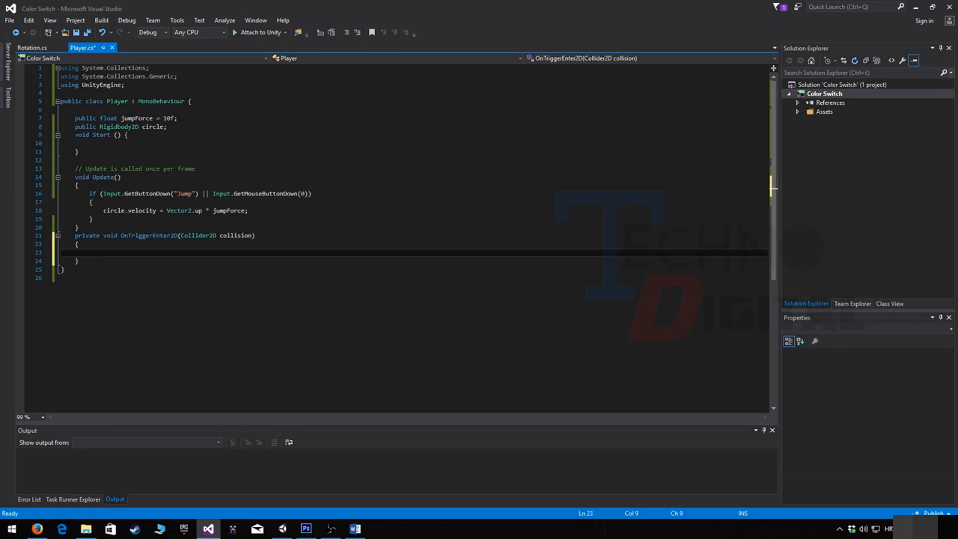
pyautogui.moveTo(120, 235); pyautogui.dragTo(171, 236)
pyautogui.click(63, 270)
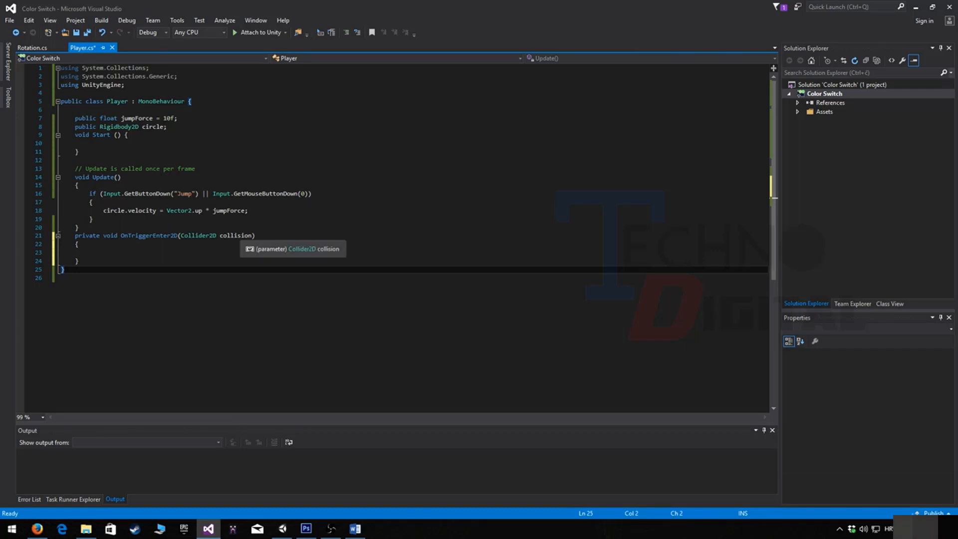
# Step: Log the collided object's tag inside OnTriggerEnter2D with Debug.Log(collision.tag); and save the Player script
pyautogui.click(75, 252)
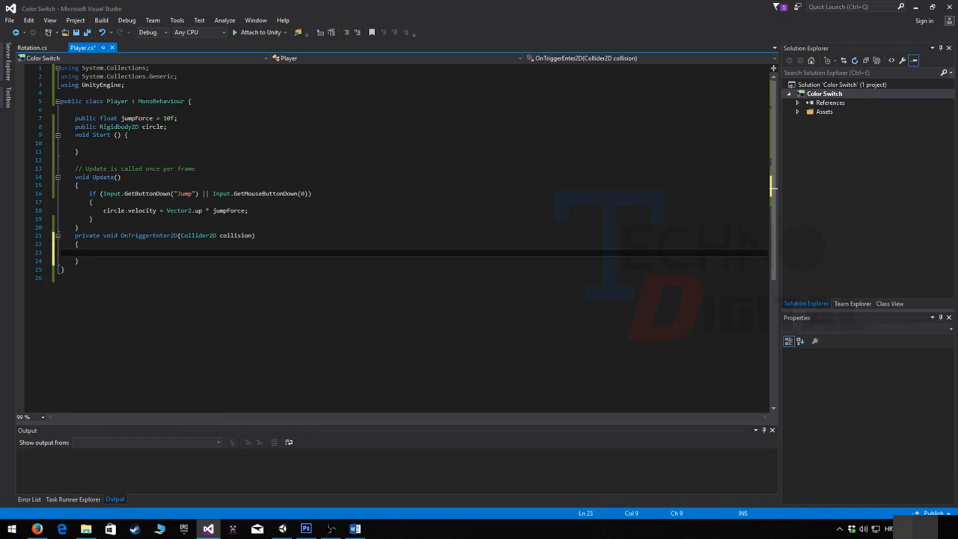
pyautogui.write('Debug.')
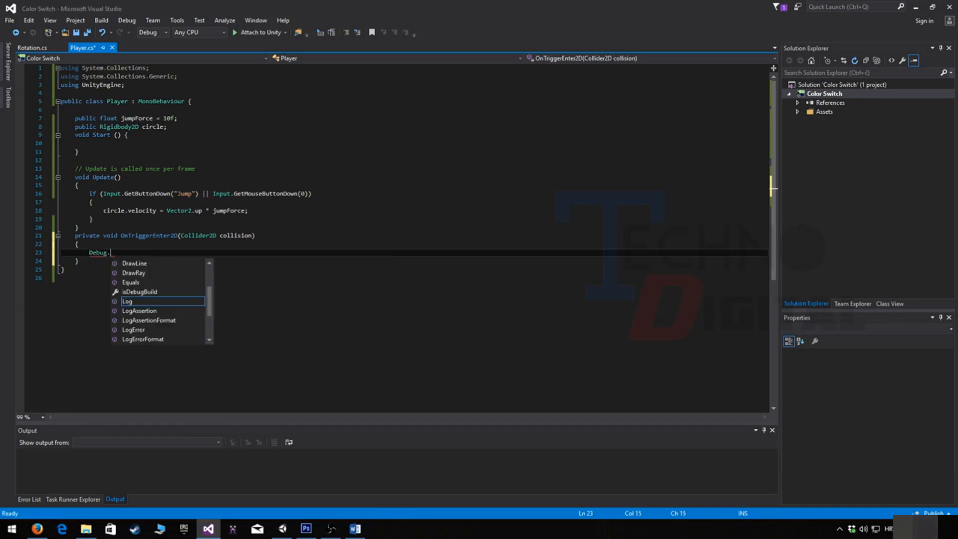
pyautogui.write('Log(collision.')
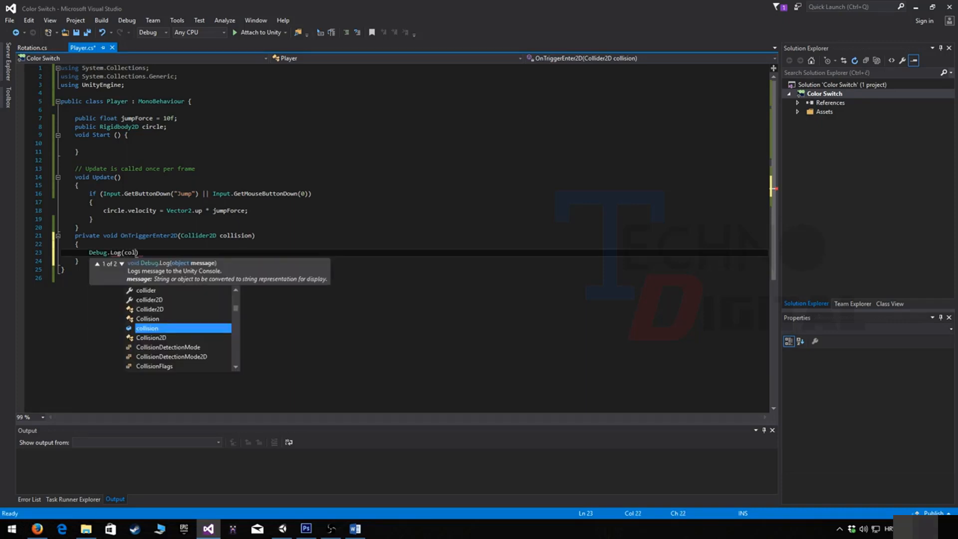
pyautogui.write('tag')
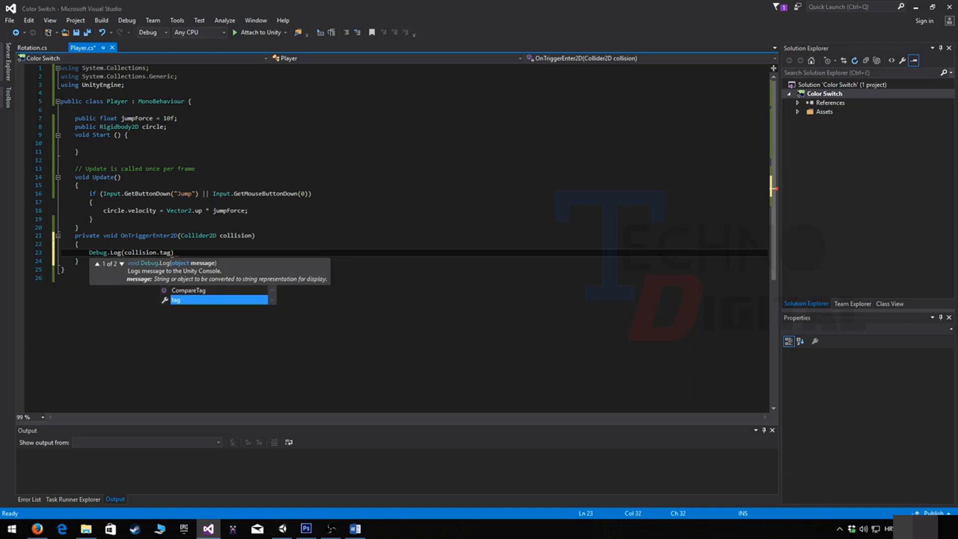
pyautogui.write(');')
pyautogui.hotkey('ctrl', 's')
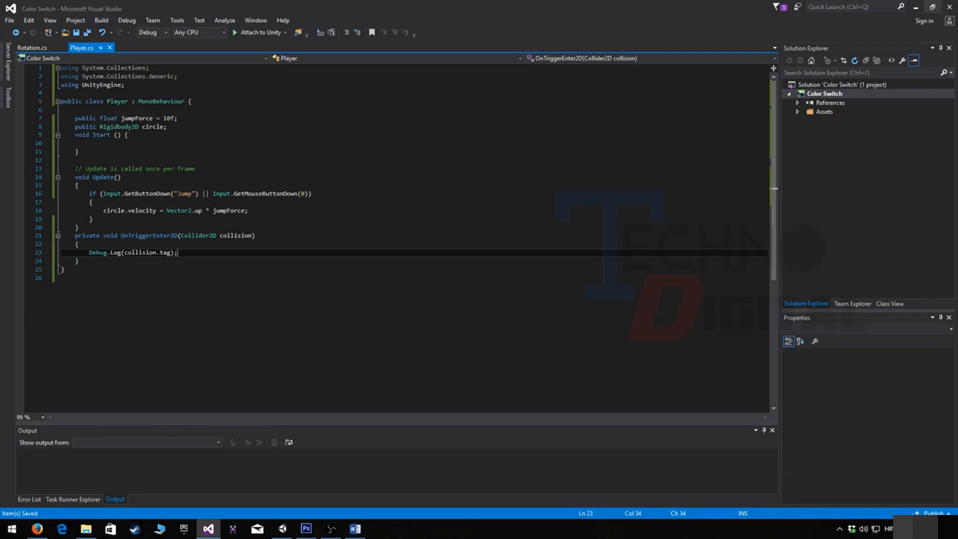
# Step: Return to Unity, show the Game view together with the Console, and inspect the Player object
pyautogui.click(916, 7)
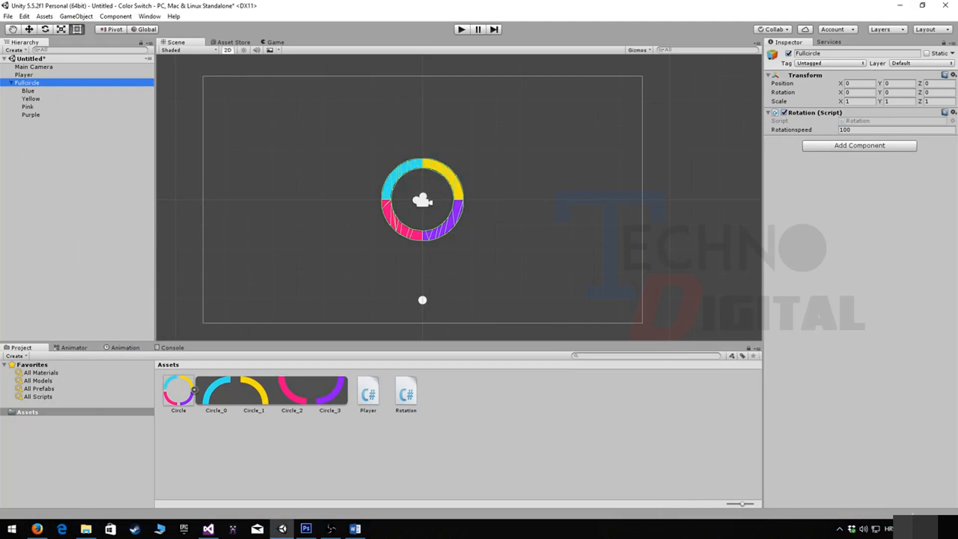
pyautogui.moveTo(459, 200)
pyautogui.mouseDown(button='middle')
pyautogui.moveTo(448, 196)
pyautogui.moveTo(459, 197)
pyautogui.mouseUp(button='middle')
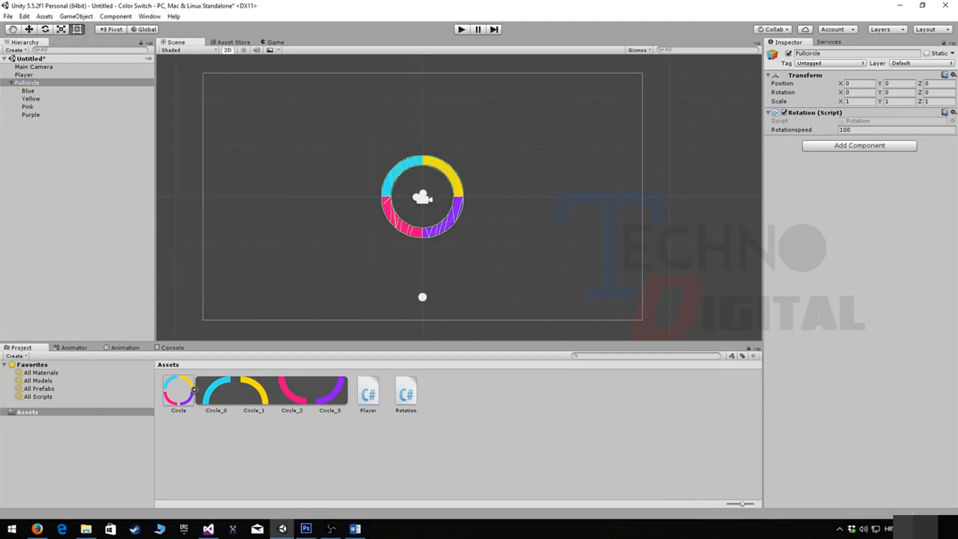
pyautogui.click(275, 42)
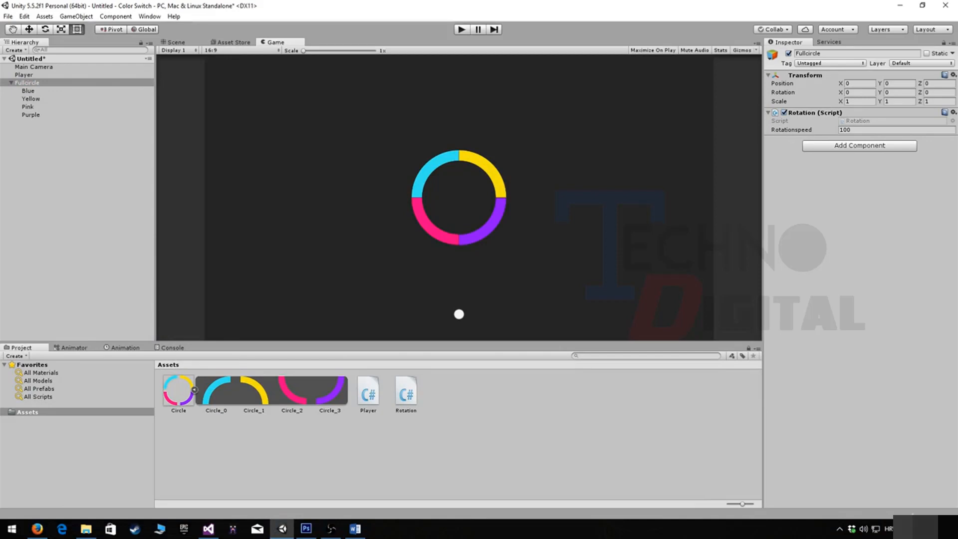
pyautogui.click(172, 348)
pyautogui.click(24, 75)
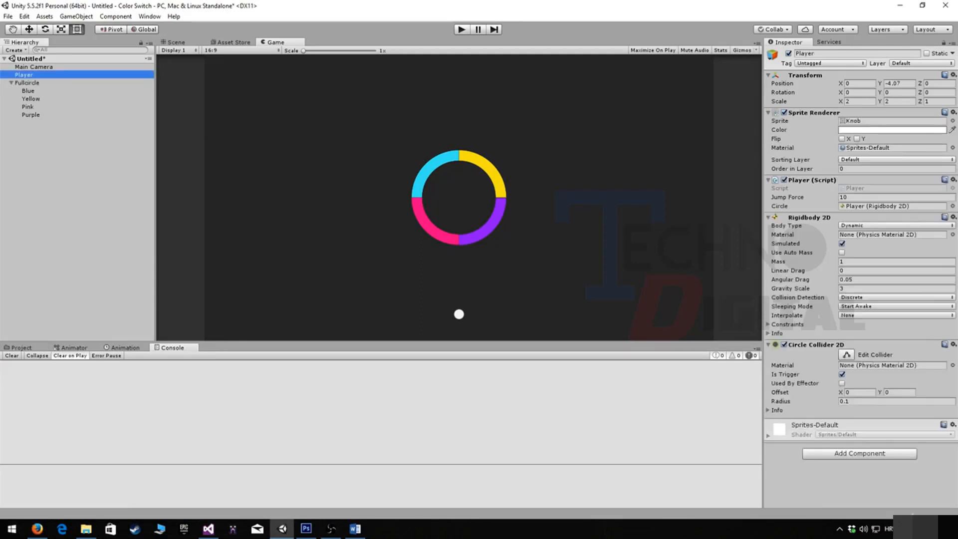
# Step: Run the game, jump the ball repeatedly through the ring segments to check the trigger logging, and stop playing
pyautogui.hotkey('ctrl', 'p')
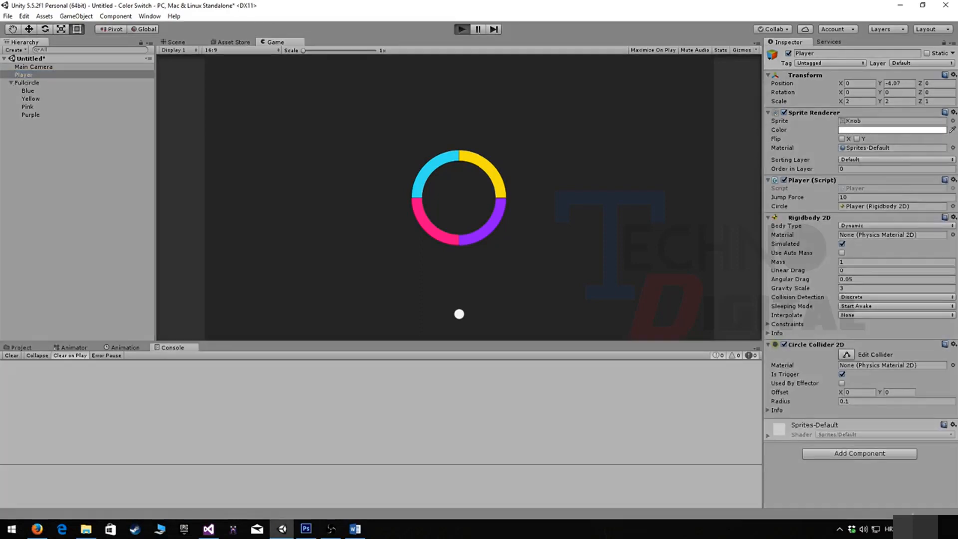
pyautogui.press('space')
pyautogui.press('space')
pyautogui.press('space')
pyautogui.press('space')
pyautogui.press('space')
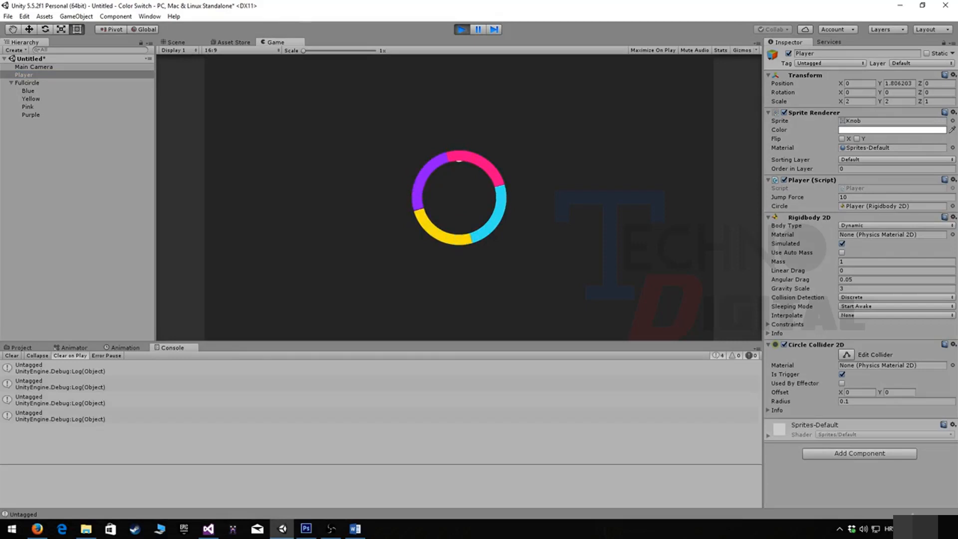
pyautogui.press('space')
pyautogui.press('space')
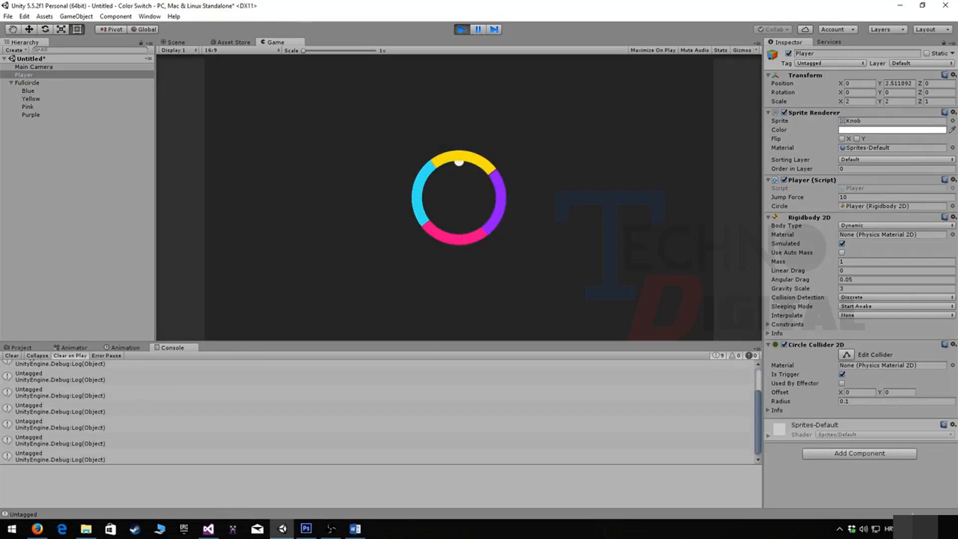
pyautogui.press('space')
pyautogui.press('space')
pyautogui.press('space')
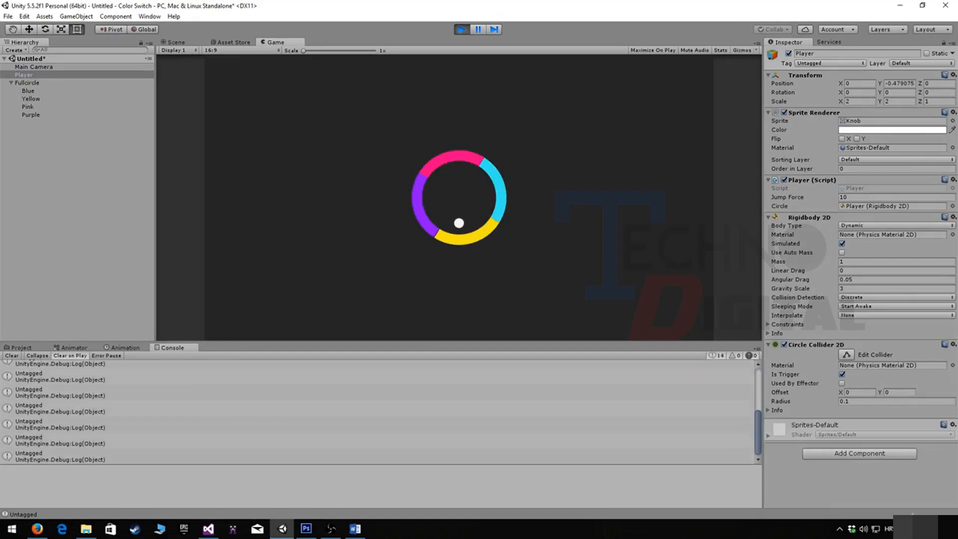
pyautogui.hotkey('ctrl', 'p')
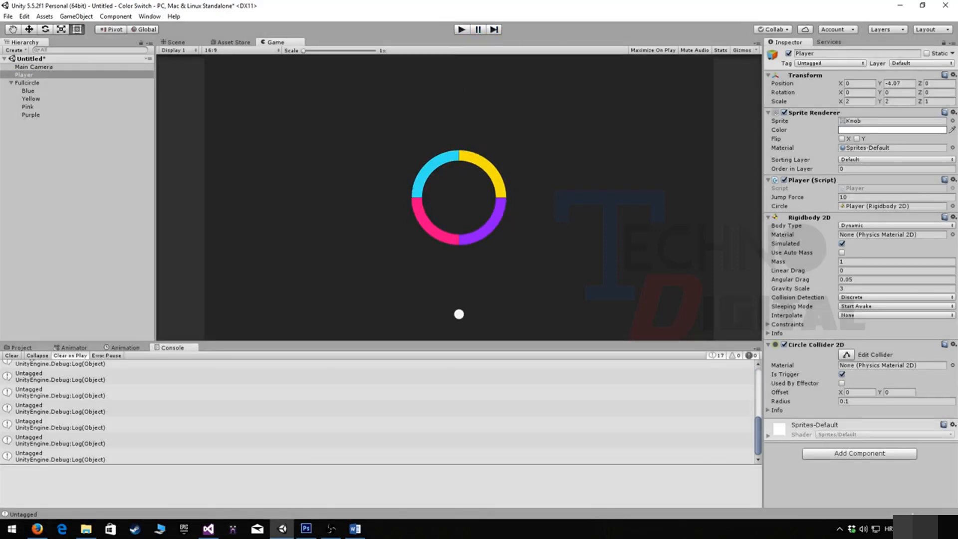
# Step: Clear the Console and add a new tag named Blue to the project's tag list
pyautogui.click(11, 356)
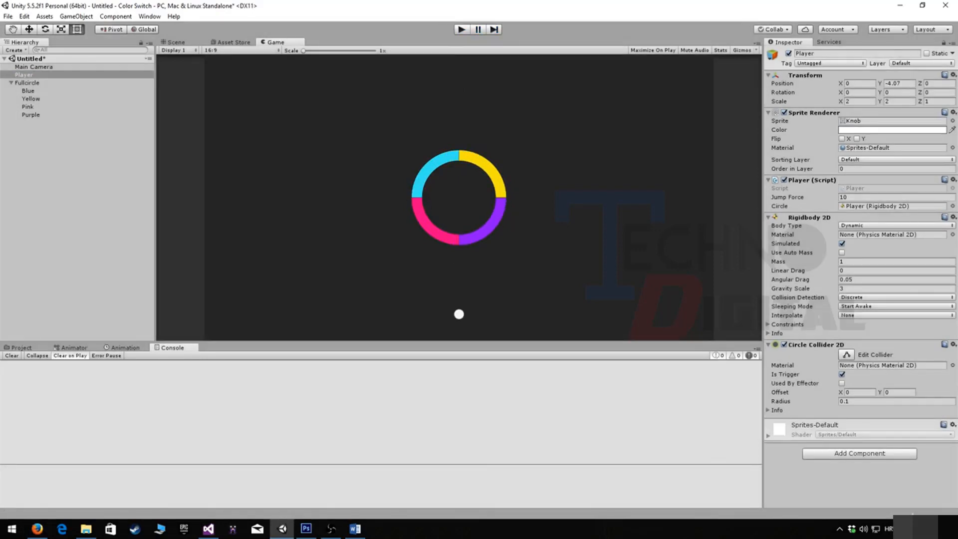
pyautogui.click(27, 83)
pyautogui.click(28, 91)
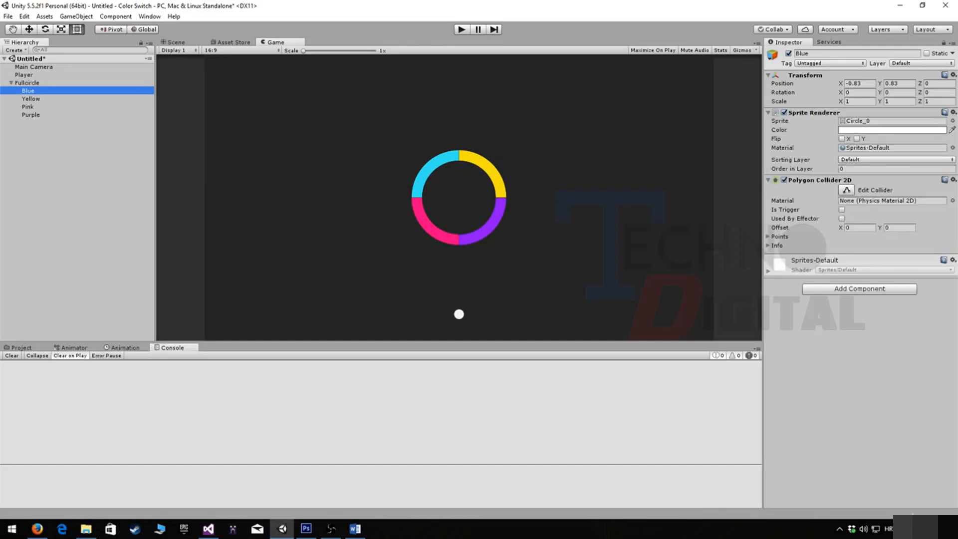
pyautogui.click(830, 63)
pyautogui.click(825, 155)
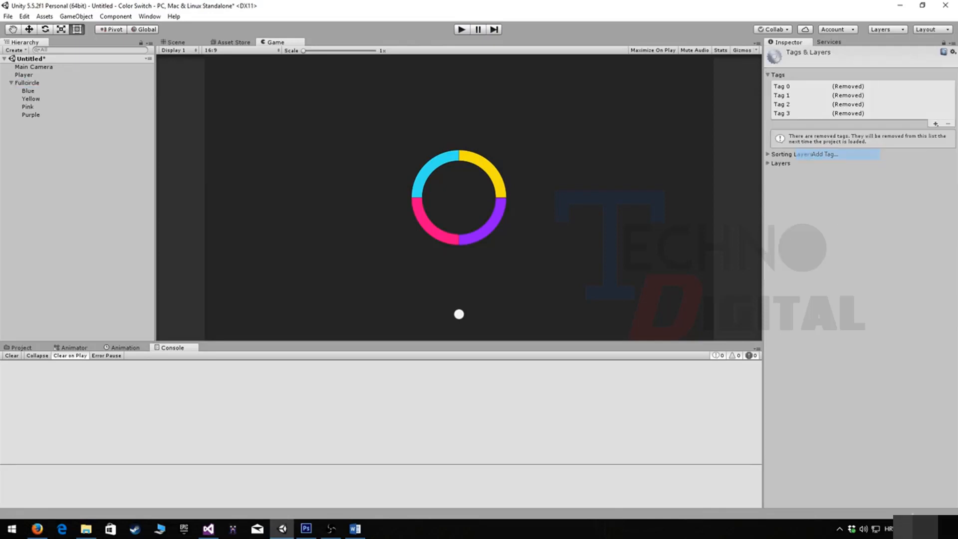
pyautogui.click(848, 86)
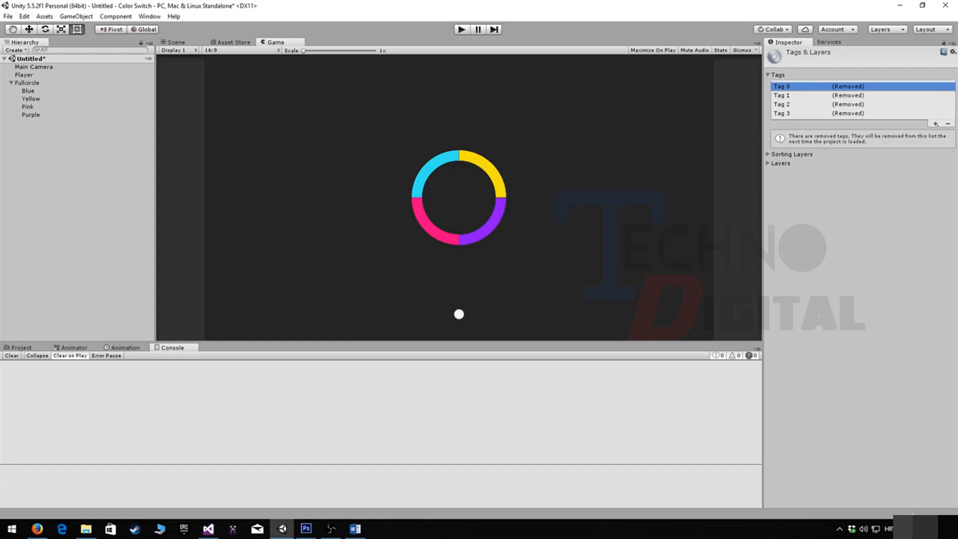
pyautogui.click(936, 123)
pyautogui.write('Blue')
pyautogui.press('Return')
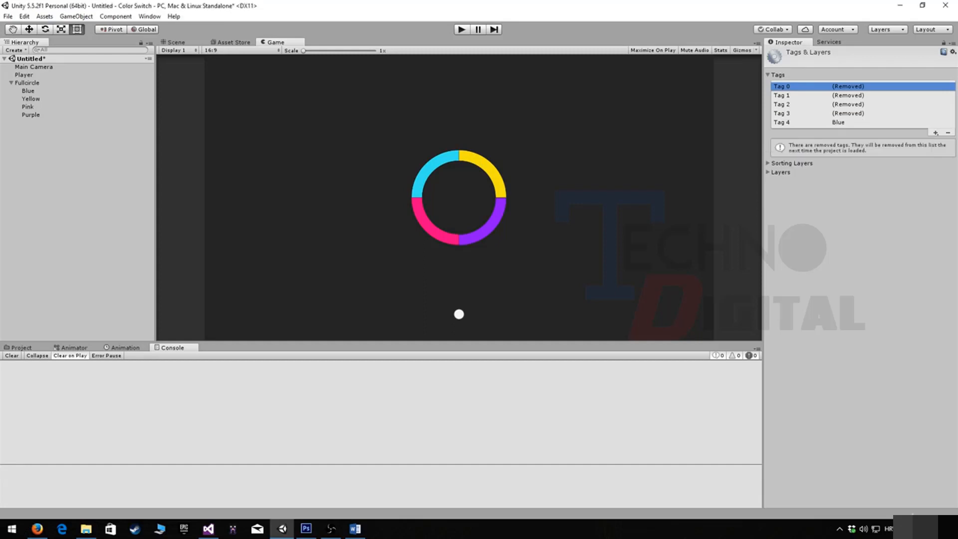
# Step: Add three more tags named Yellow, Pink and Purple to the tag list
pyautogui.click(936, 133)
pyautogui.write('Yellow')
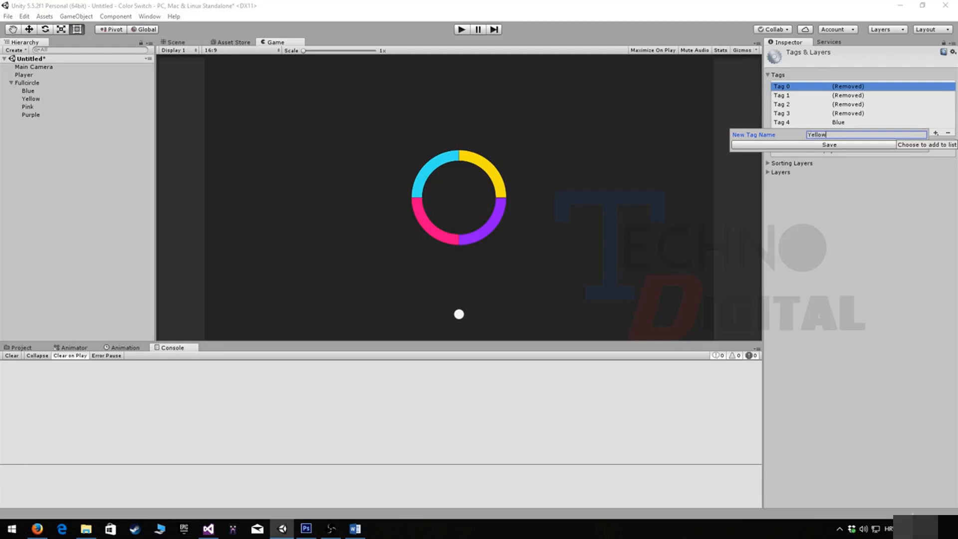
pyautogui.press('Return')
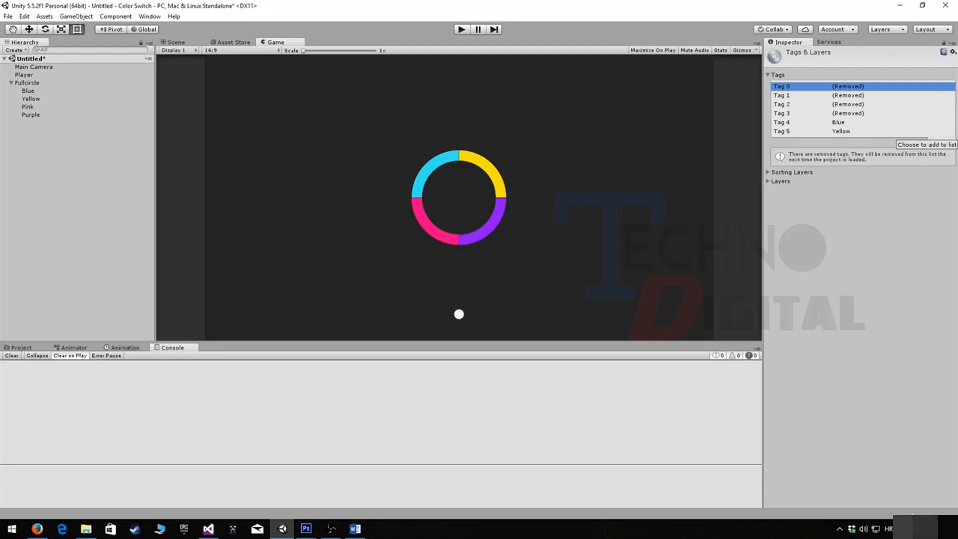
pyautogui.write('Pink')
pyautogui.press('Return')
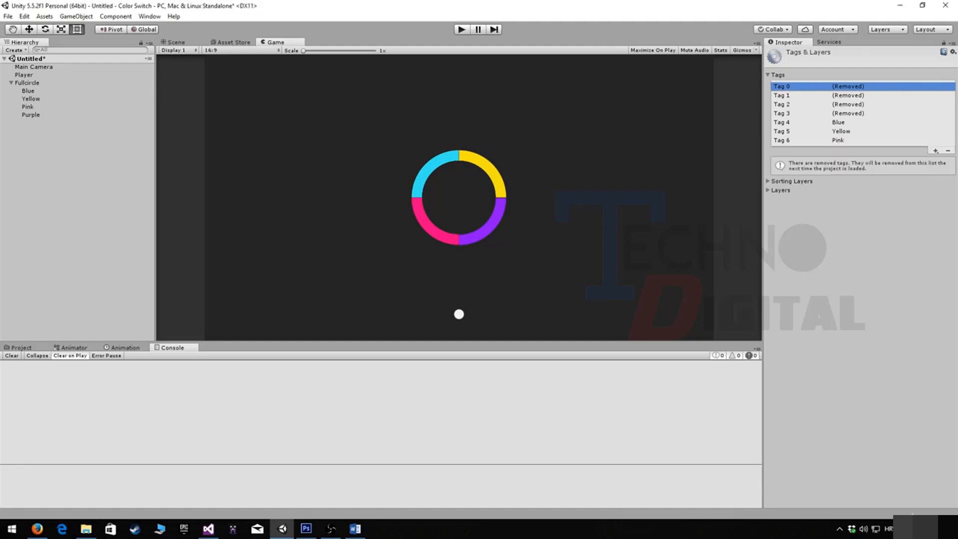
pyautogui.click(936, 151)
pyautogui.write('Purple')
pyautogui.press('Return')
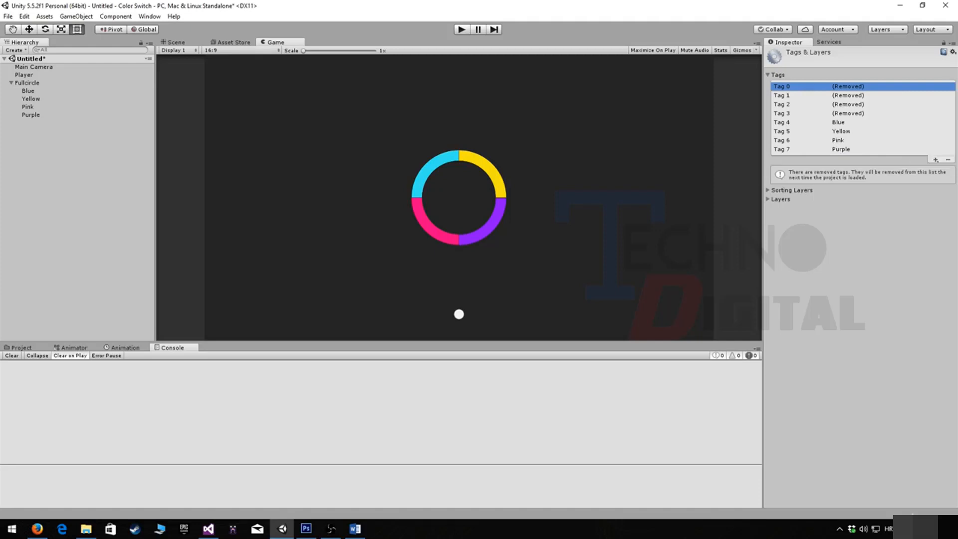
# Step: Assign the Blue tag to the Blue ring segment and the Yellow tag to the Yellow segment
pyautogui.click(28, 90)
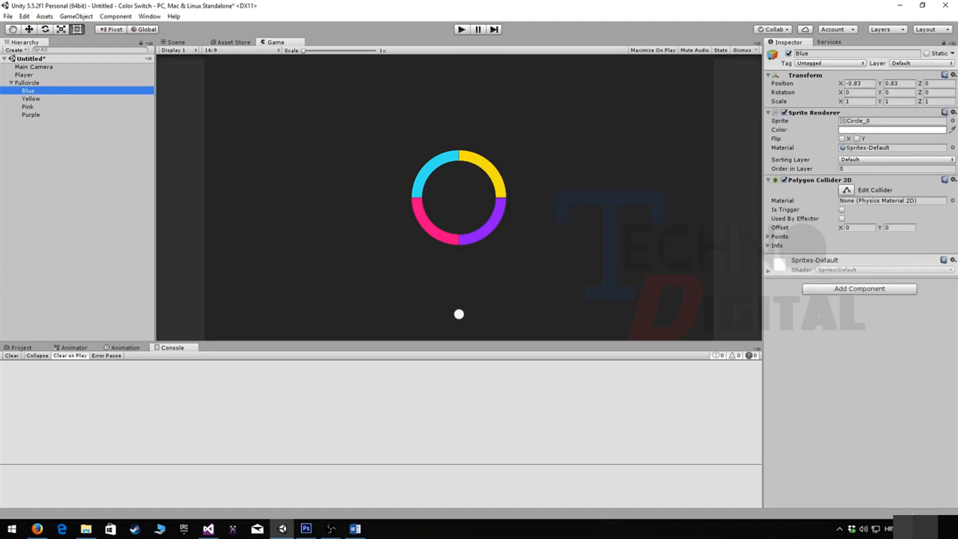
pyautogui.click(831, 64)
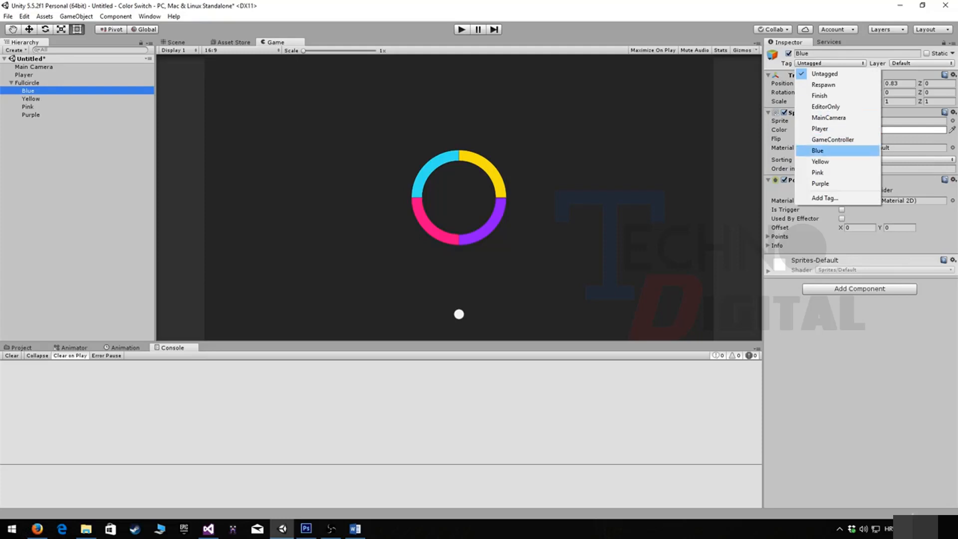
pyautogui.click(818, 151)
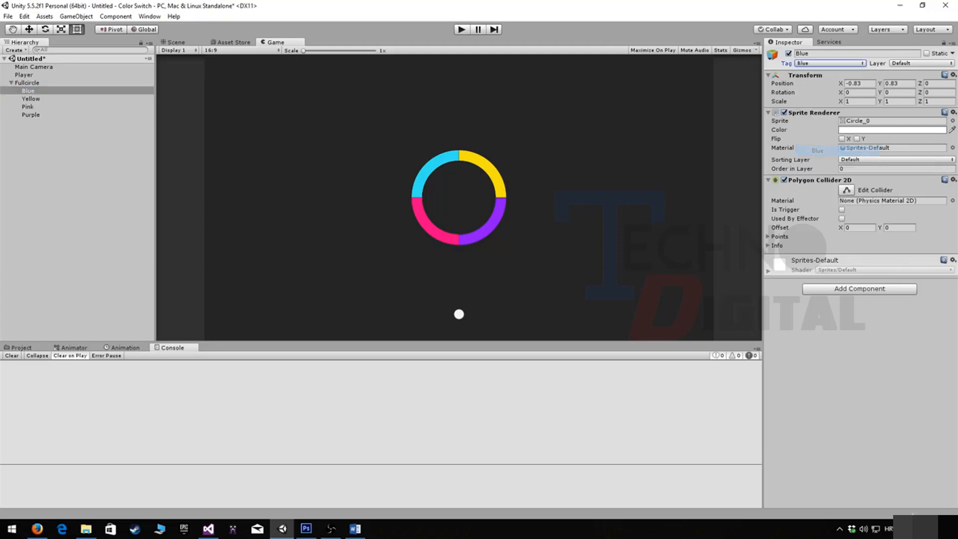
pyautogui.click(31, 98)
pyautogui.click(830, 63)
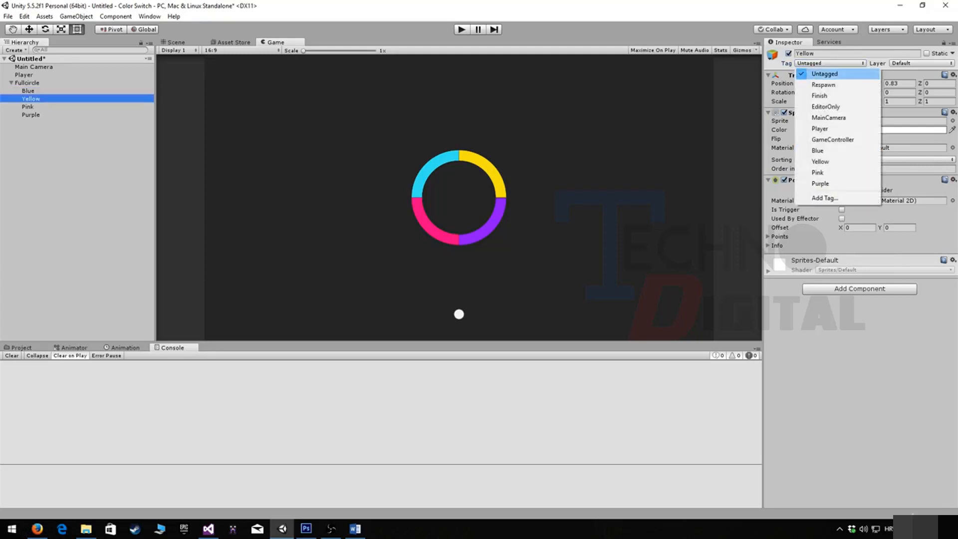
pyautogui.click(818, 159)
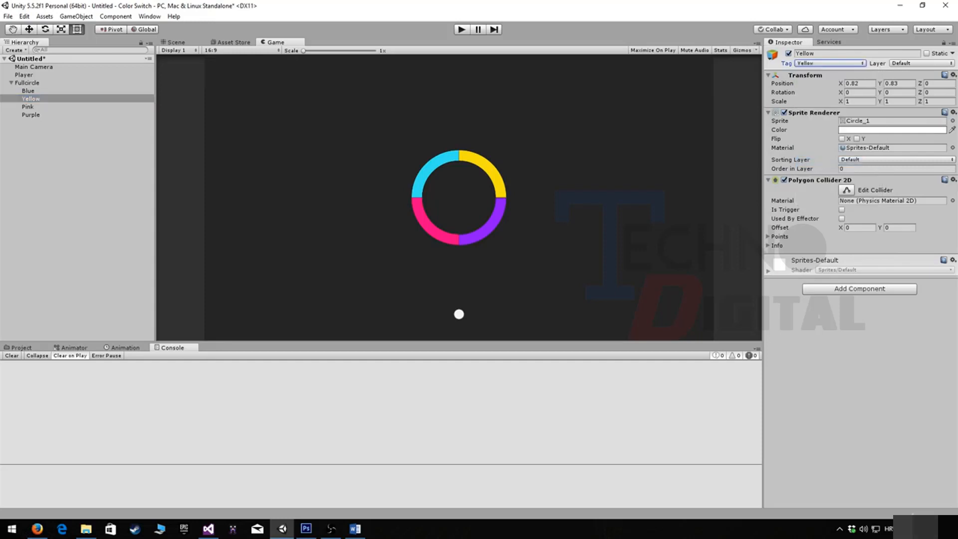
# Step: Assign the Pink tag to the Pink ring segment and the Purple tag to the Purple segment
pyautogui.click(28, 107)
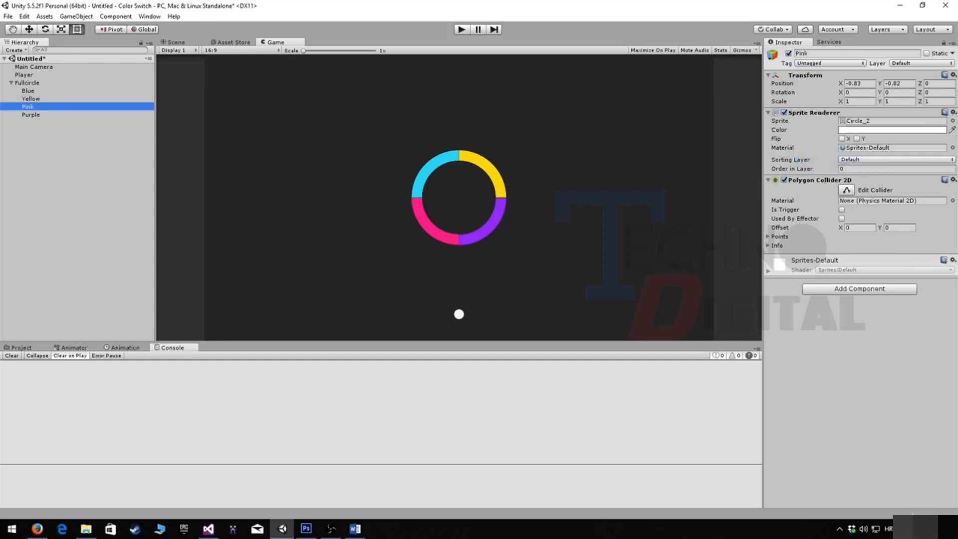
pyautogui.click(831, 63)
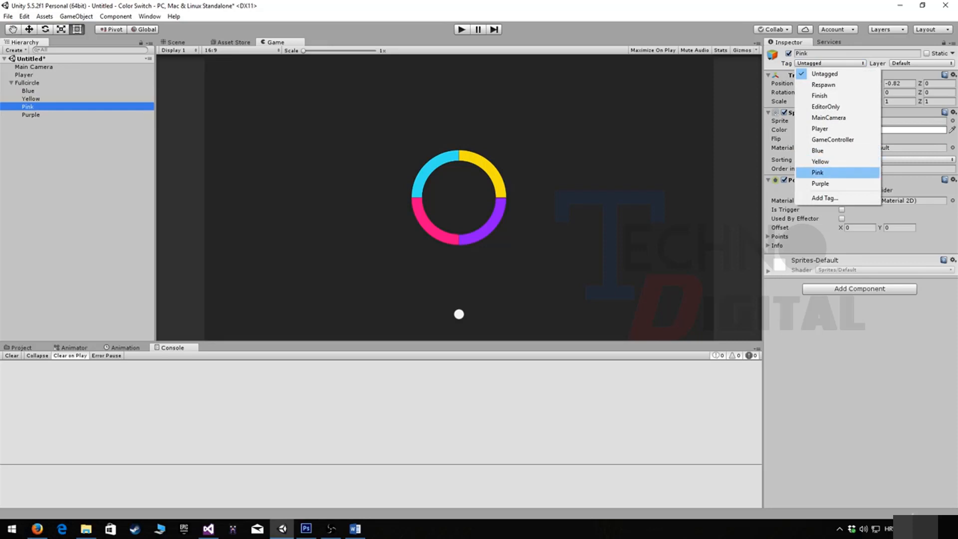
pyautogui.click(818, 168)
pyautogui.click(31, 115)
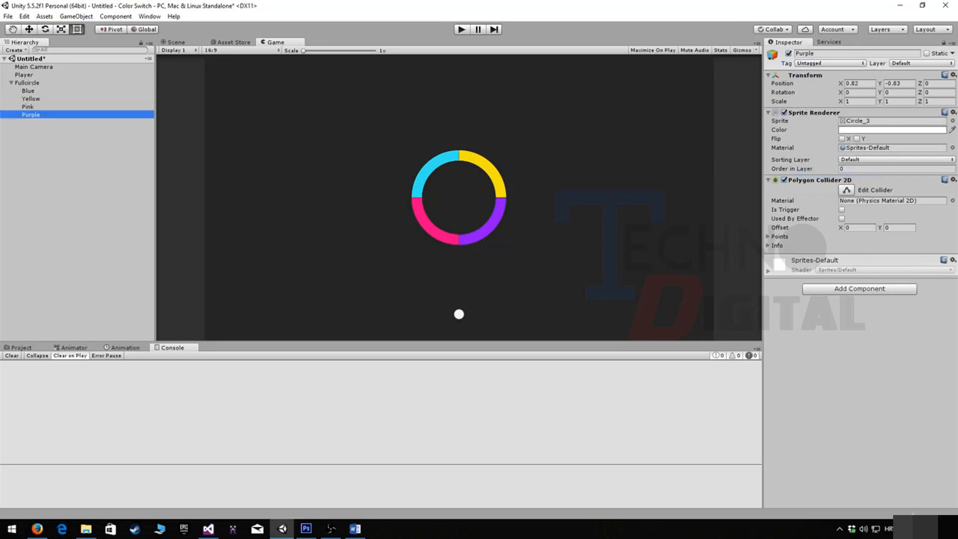
pyautogui.click(830, 64)
pyautogui.click(819, 184)
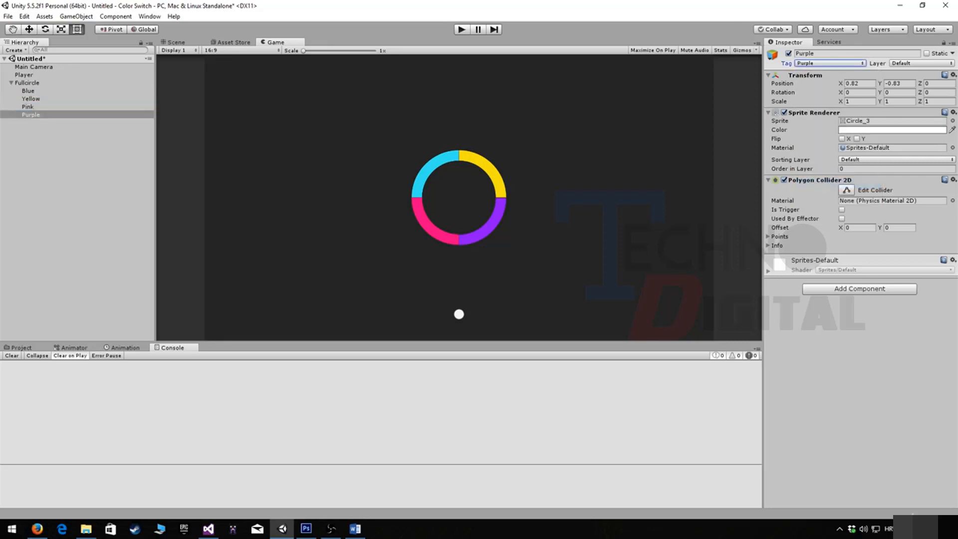
# Step: Run the game, jump the ball repeatedly through the ring to check the logged colour tags, and stop playing
pyautogui.hotkey('ctrl', 'p')
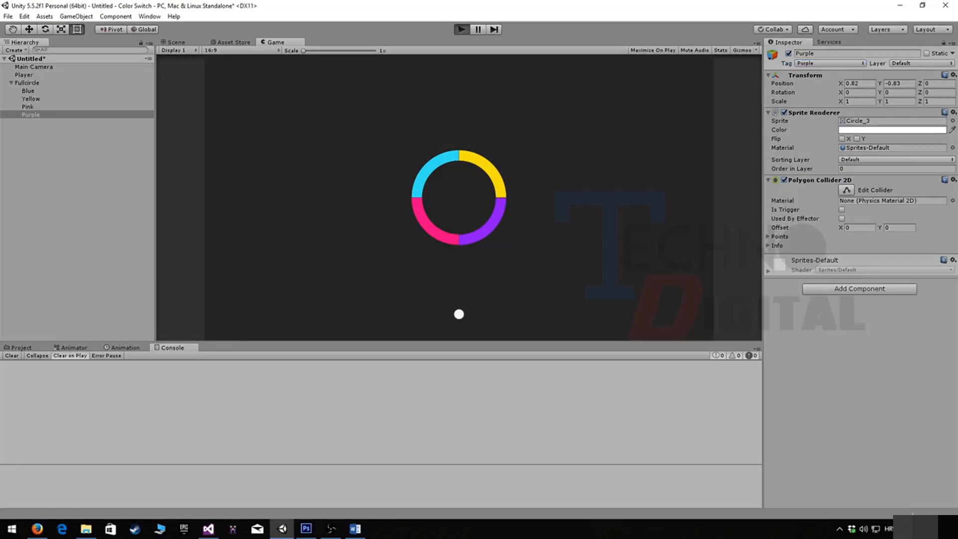
pyautogui.press('space')
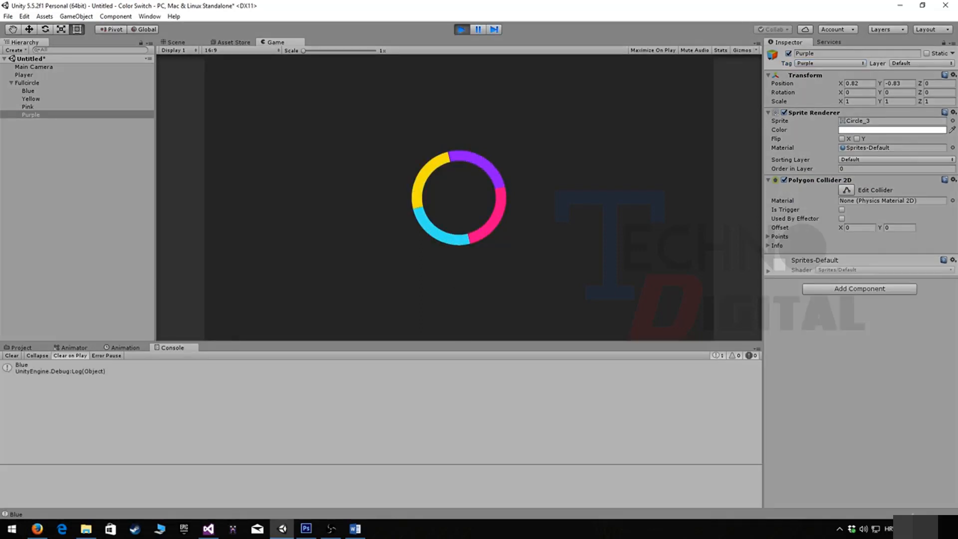
pyautogui.press('space')
pyautogui.press('space')
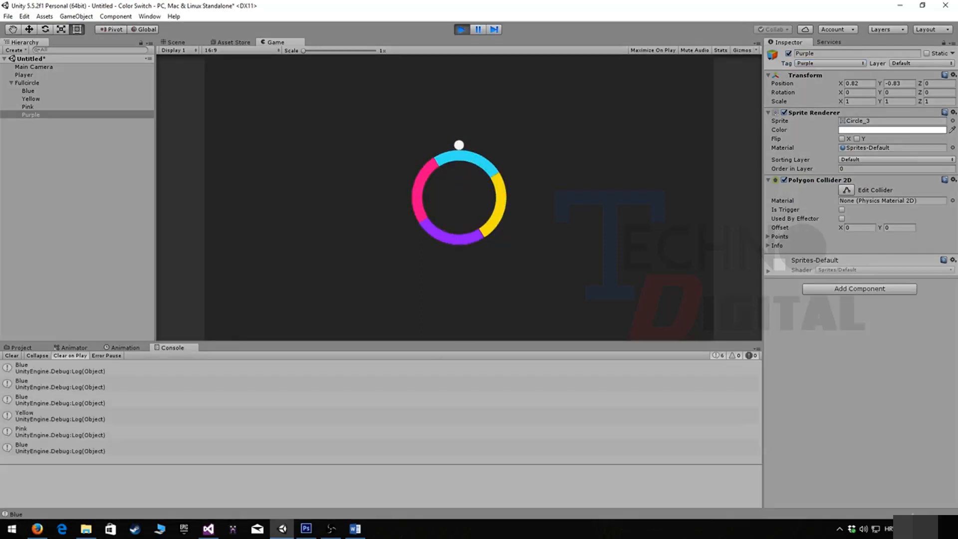
pyautogui.press('space')
pyautogui.press('space')
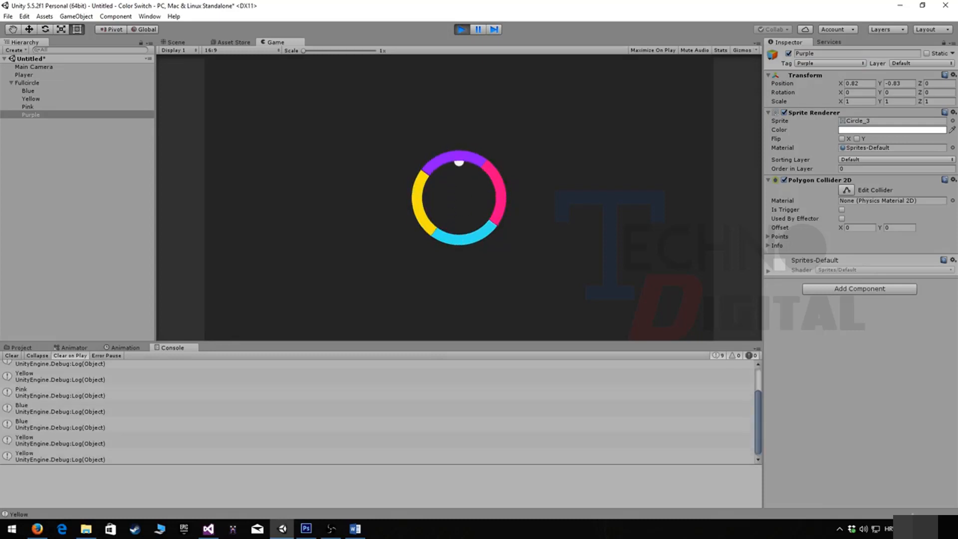
pyautogui.press('space')
pyautogui.press('space')
pyautogui.press('space')
pyautogui.press('space')
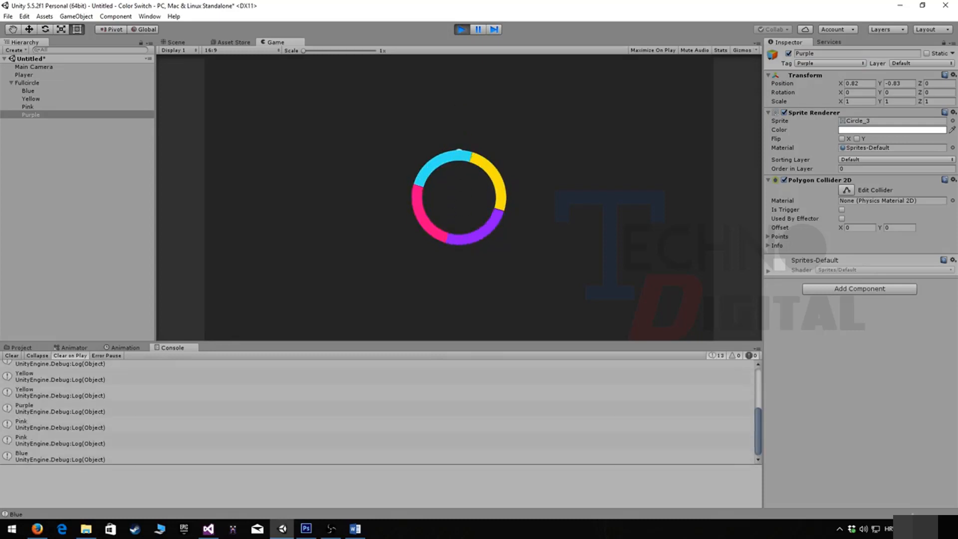
pyautogui.press('space')
pyautogui.press('space')
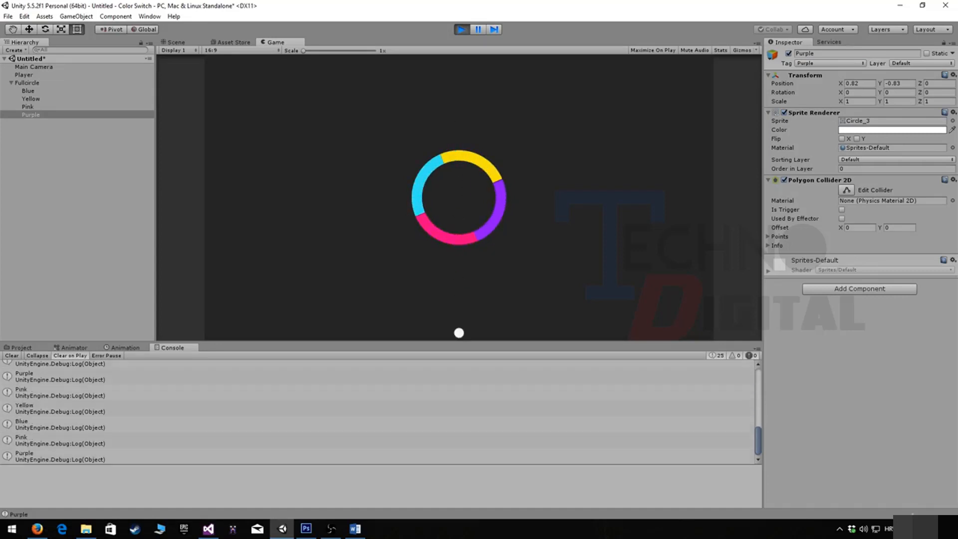
pyautogui.press('space')
pyautogui.press('space')
pyautogui.press('space')
pyautogui.hotkey('ctrl', 'p')
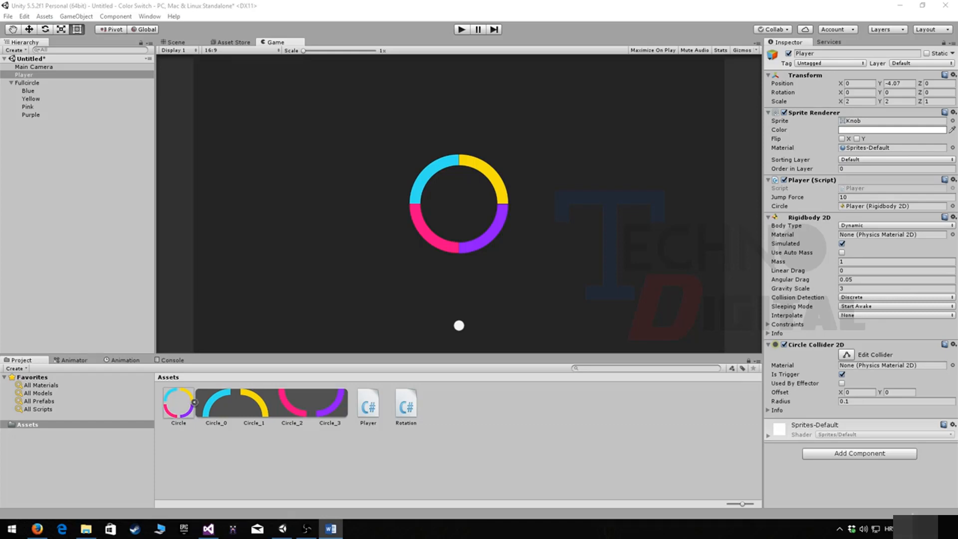
# Step: Open the Player script in Visual Studio and declare public string currentColor; as the first field of the class
pyautogui.doubleClick(368, 405)
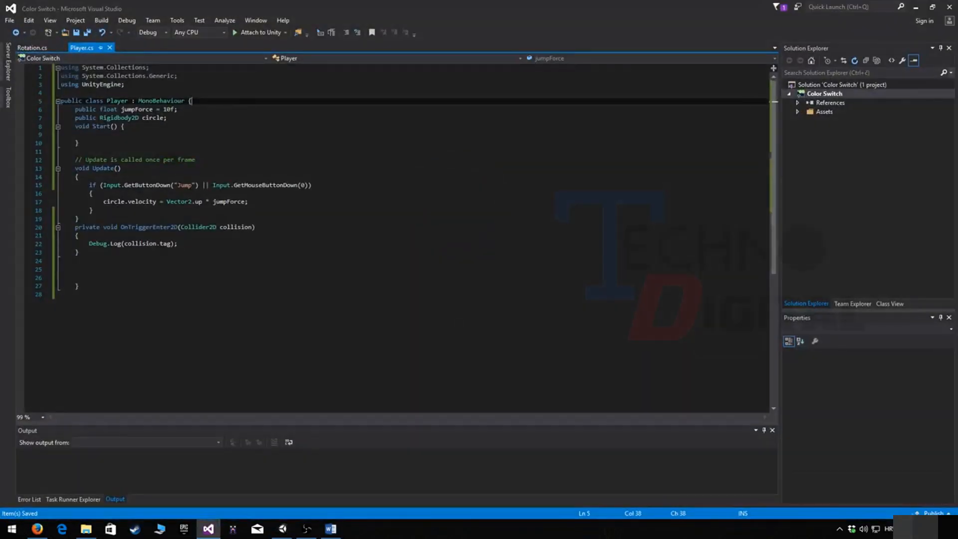
pyautogui.press('Return')
pyautogui.write('public ')
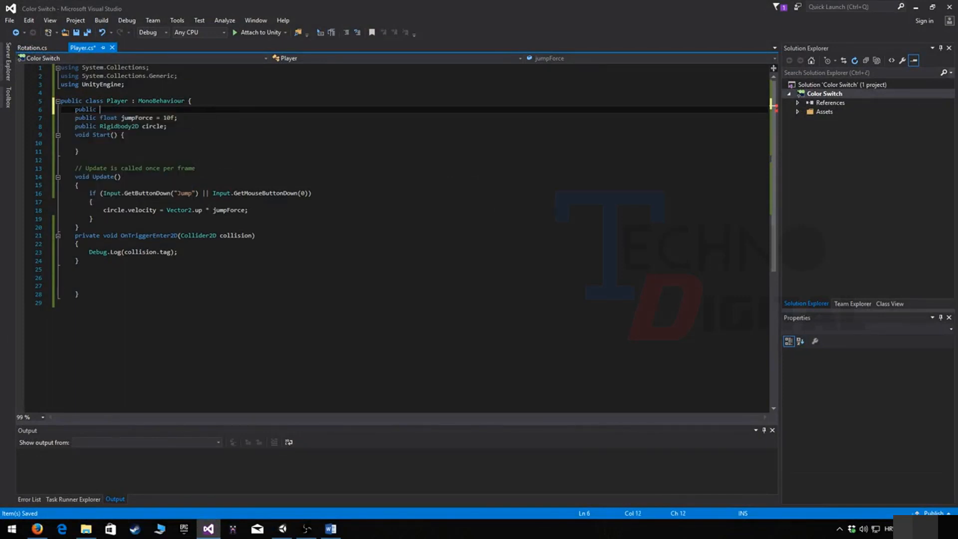
pyautogui.write('string currentColor;')
# Step: Call setRandomColor(); inside the Start method of the Player script
pyautogui.click(114, 143)
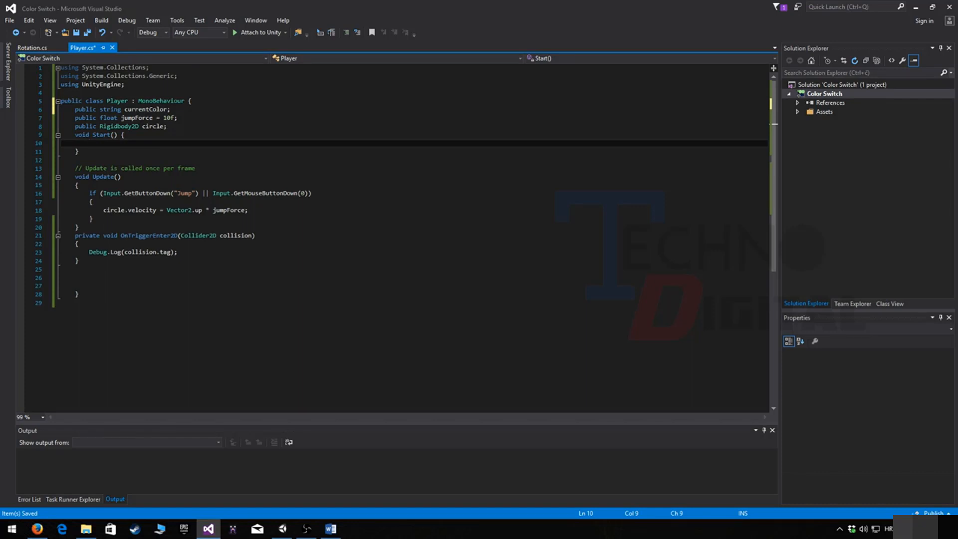
pyautogui.write('setRan')
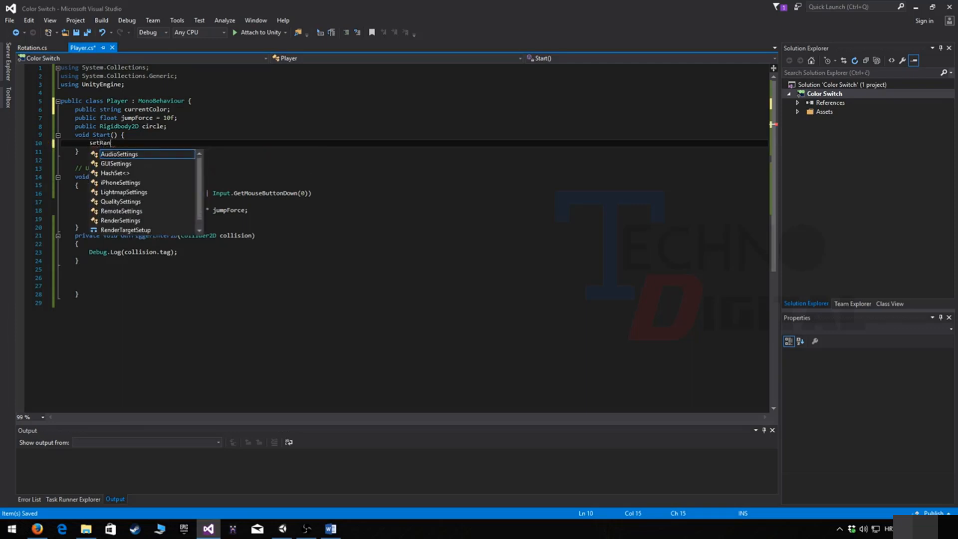
pyautogui.write('domColor();')
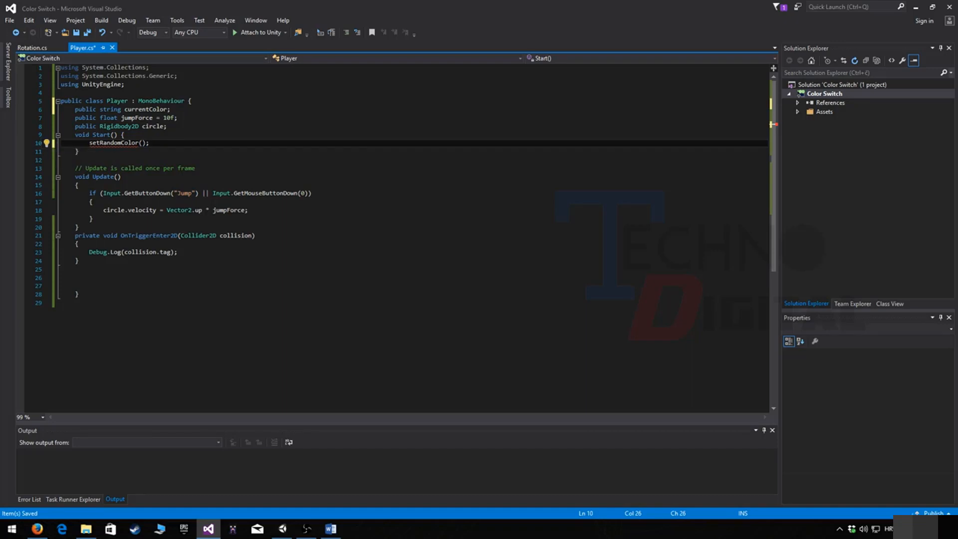
# Step: Add an empty void setRandomColor() method with braces below OnTriggerEnter2D
pyautogui.click(72, 278)
pyautogui.click(75, 269)
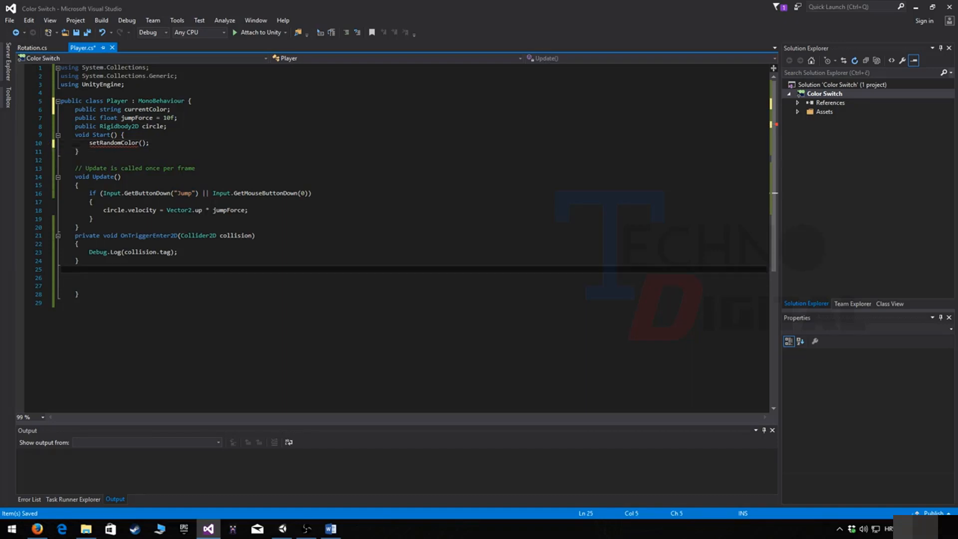
pyautogui.write('void Se')
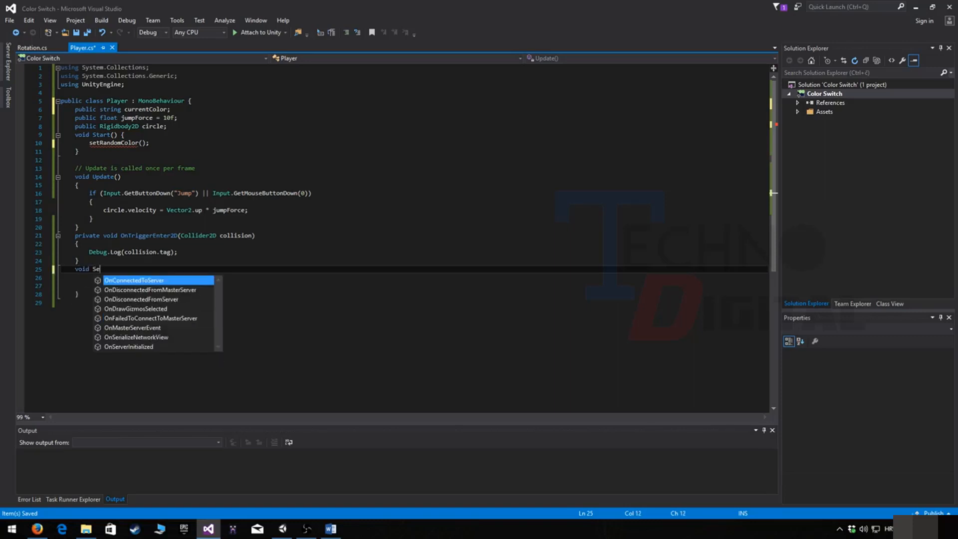
pyautogui.write('tRandom')
pyautogui.press('BackSpace')
pyautogui.press('BackSpace')
pyautogui.press('BackSpace')
pyautogui.press('BackSpace')
pyautogui.press('BackSpace')
pyautogui.press('BackSpace')
pyautogui.press('BackSpace')
pyautogui.press('BackSpace')
pyautogui.press('BackSpace')
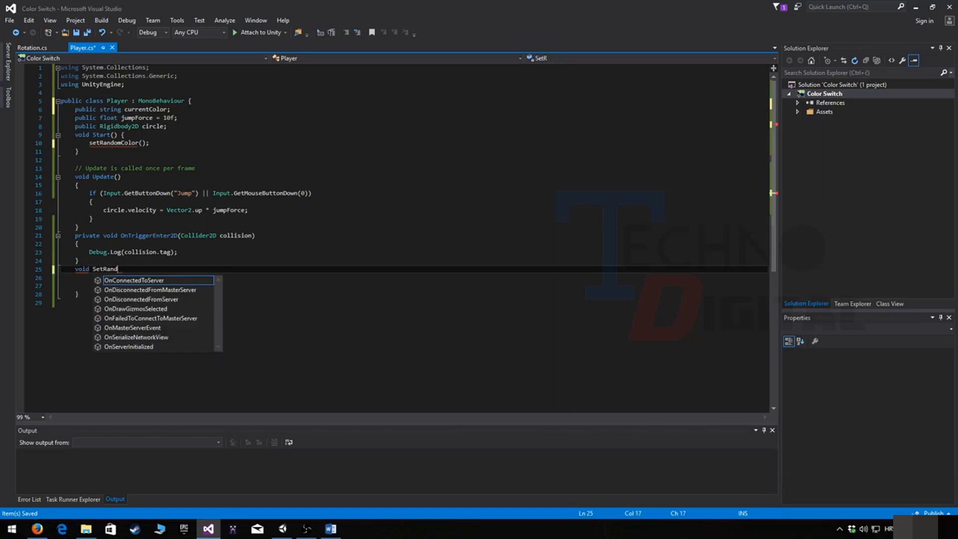
pyautogui.write('setRandomCo')
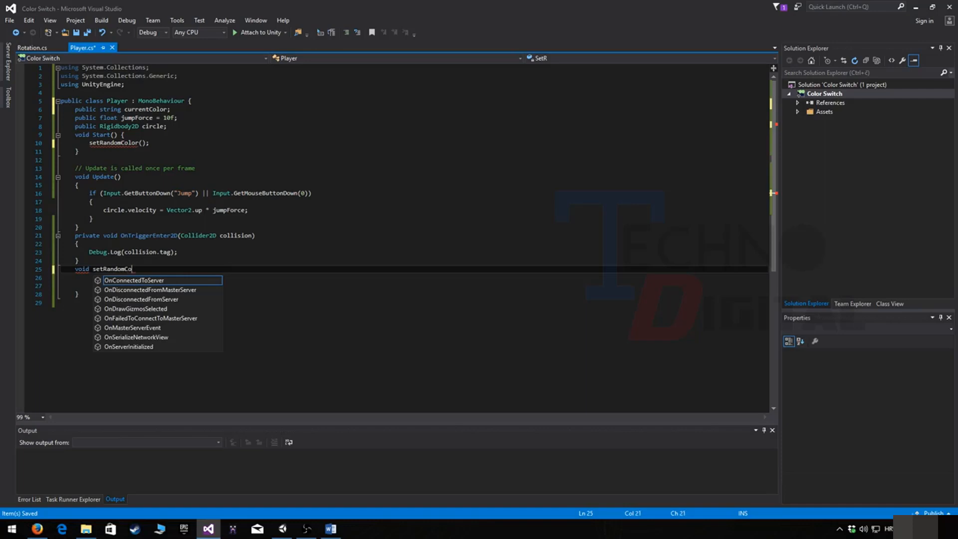
pyautogui.write('lor()')
pyautogui.press('Return')
pyautogui.write('{')
pyautogui.press('Return')
pyautogui.press('Return')
pyautogui.press('Up')
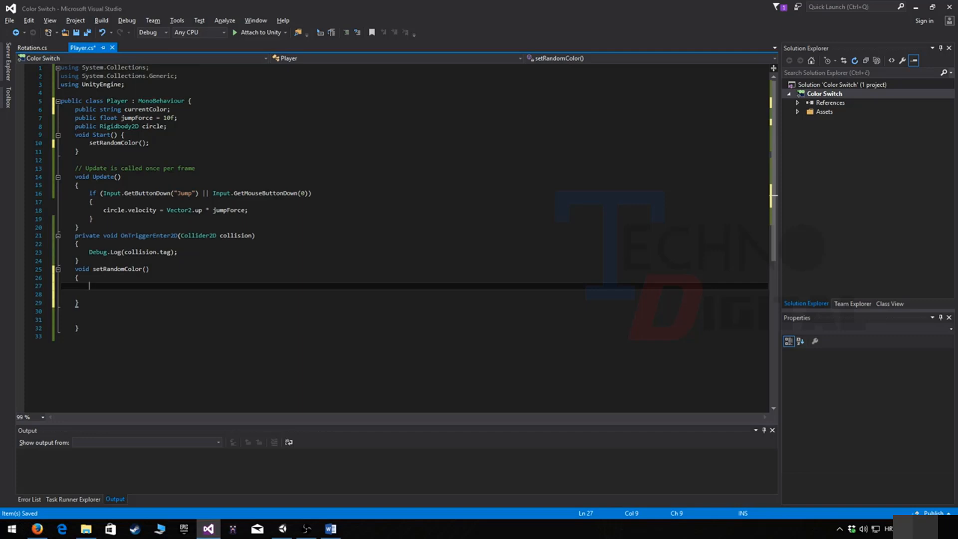
# Step: Declare int rand inside setRandomColor and assign it a Random.Range call with a minimum of 0
pyautogui.write('int rand')
pyautogui.write('= Random.Range')
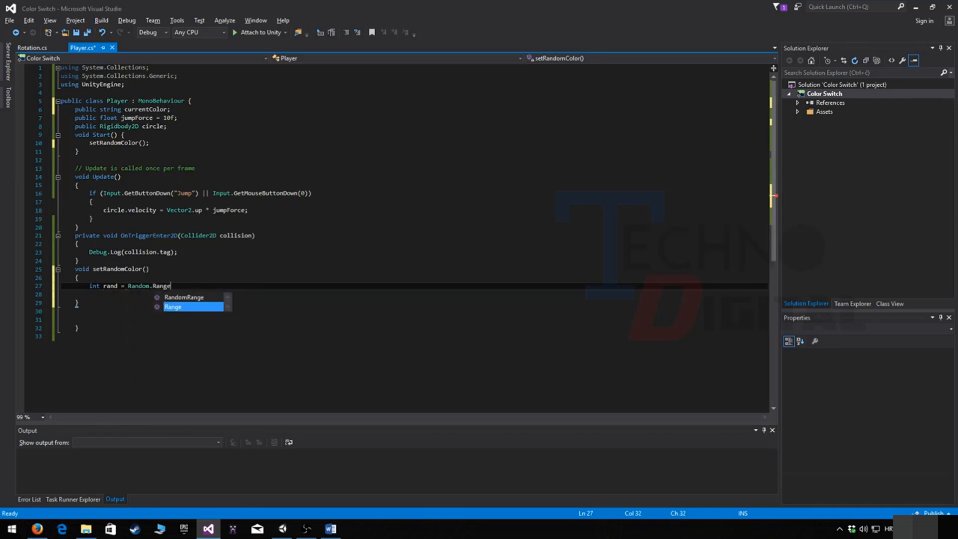
pyautogui.write('(0')
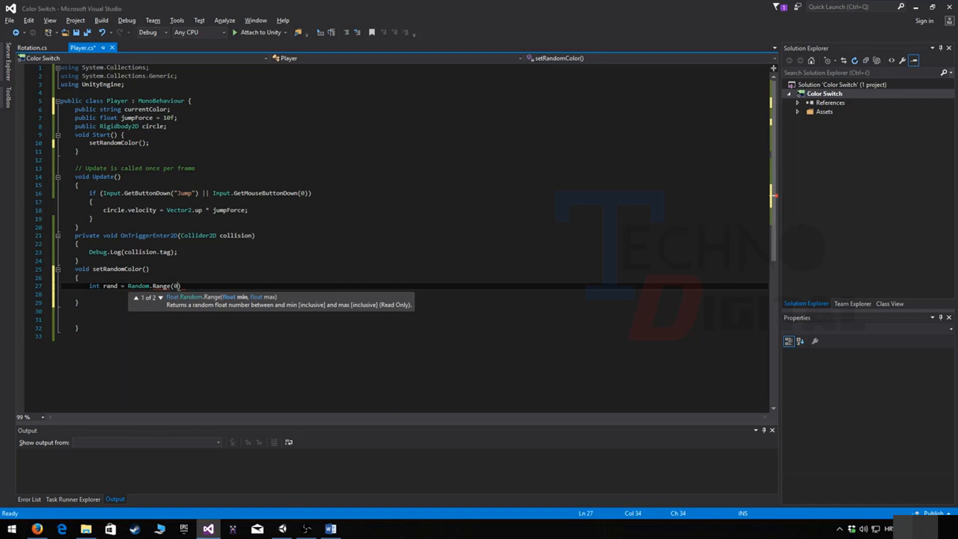
# Step: Complete the rand declaration in setRandomColor as Random.Range(0, 3); and leave blank lines below it
pyautogui.write('  , 3);')
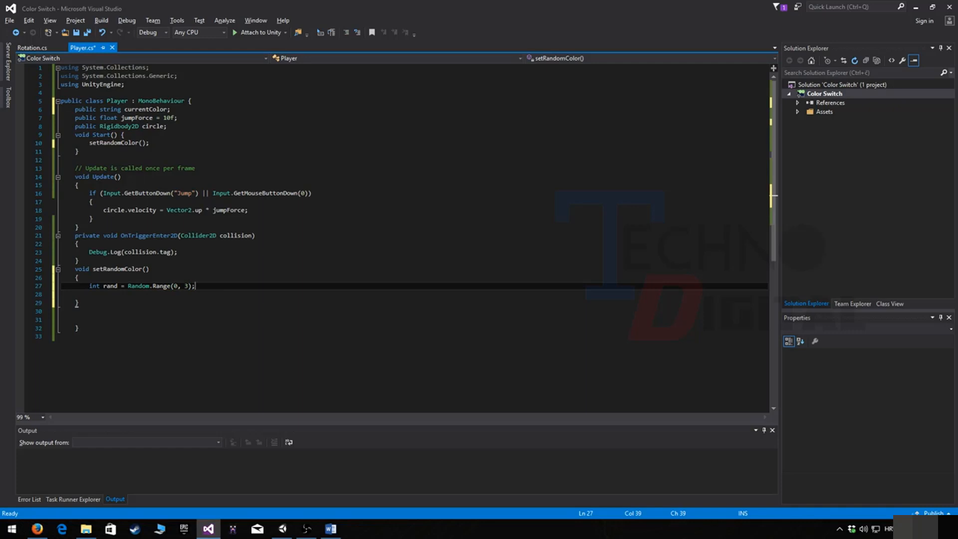
pyautogui.press('Return')
pyautogui.press('Return')
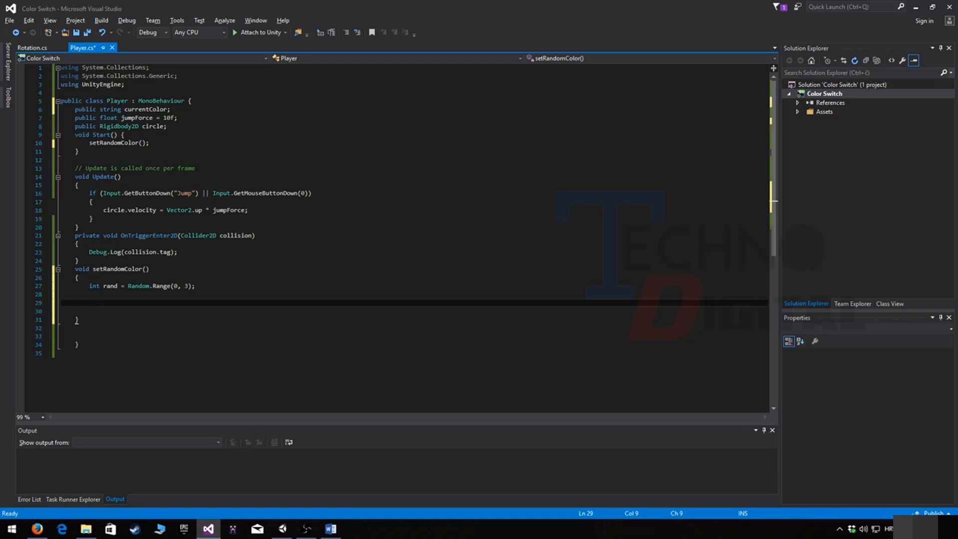
# Step: Add an empty switch (rand) block with braces below the rand declaration in setRandomColor
pyautogui.write('swit')
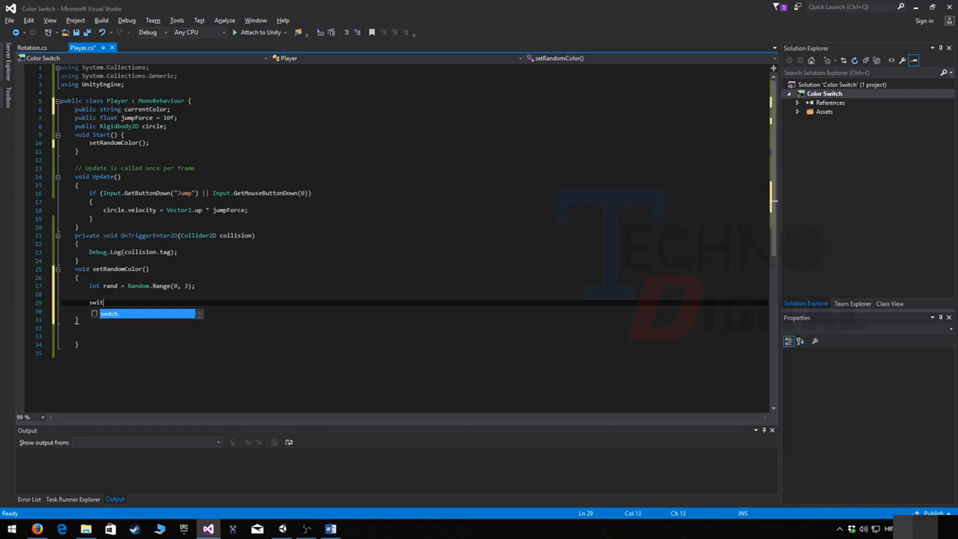
pyautogui.write('ch ( rand')
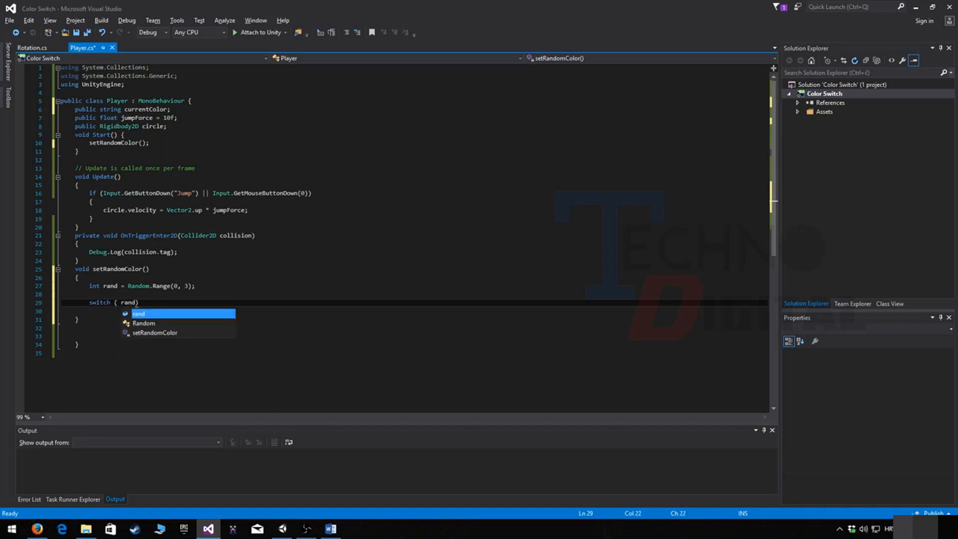
pyautogui.write(')')
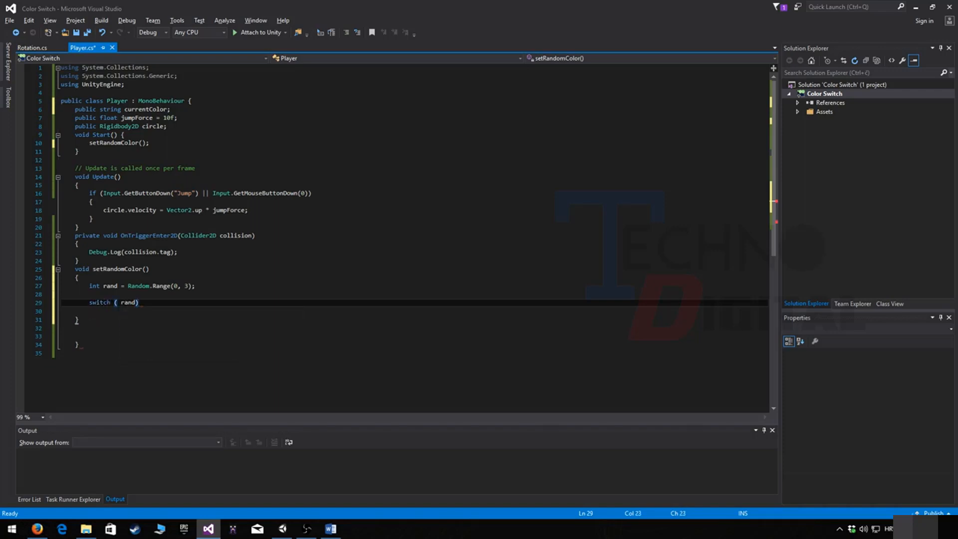
pyautogui.press('Return')
pyautogui.write('{')
pyautogui.press('Return')
pyautogui.press('Return')
pyautogui.click(120, 303)
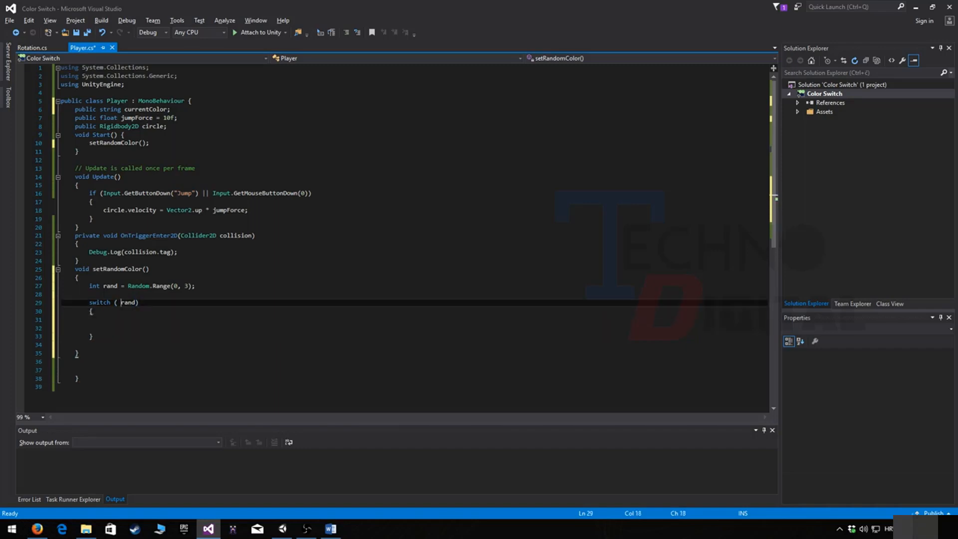
pyautogui.press('BackSpace')
# Step: Add case 0 inside the switch, setting currentColor to "Blue" and ending with break;
pyautogui.click(103, 320)
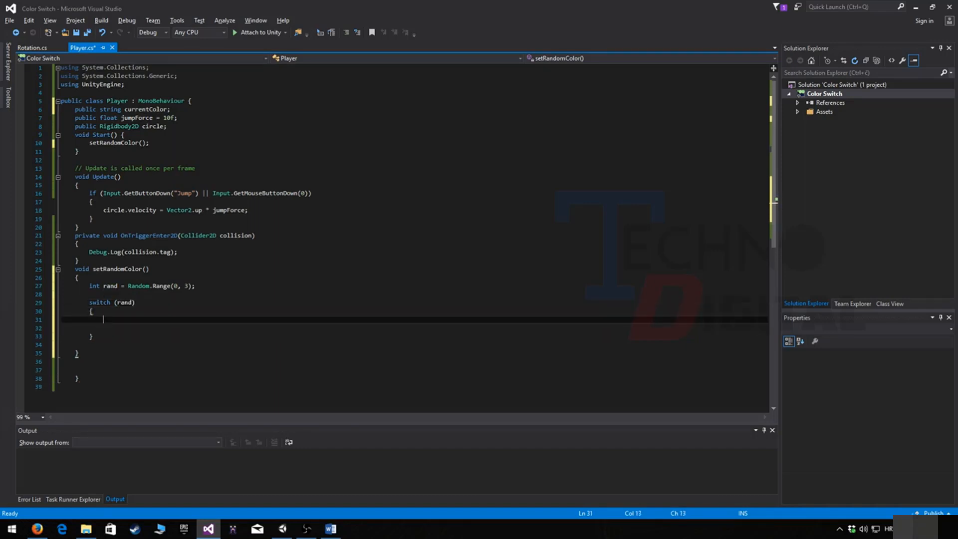
pyautogui.write('case -')
pyautogui.write(':')
pyautogui.press('Return')
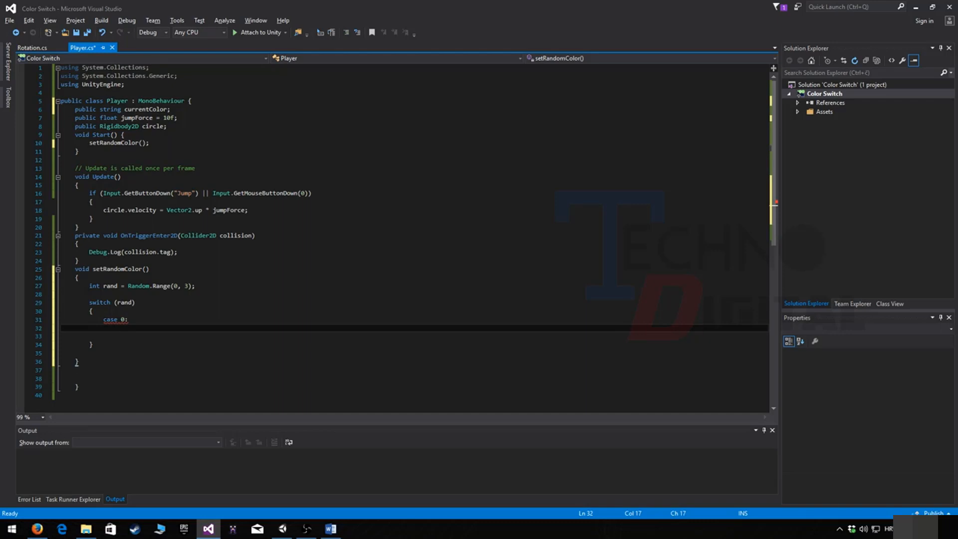
pyautogui.write('cu')
pyautogui.press('Tab')
pyautogui.write('=')
pyautogui.write('0')
pyautogui.write(' "Blue"')
pyautogui.write(';')
pyautogui.press('Return')
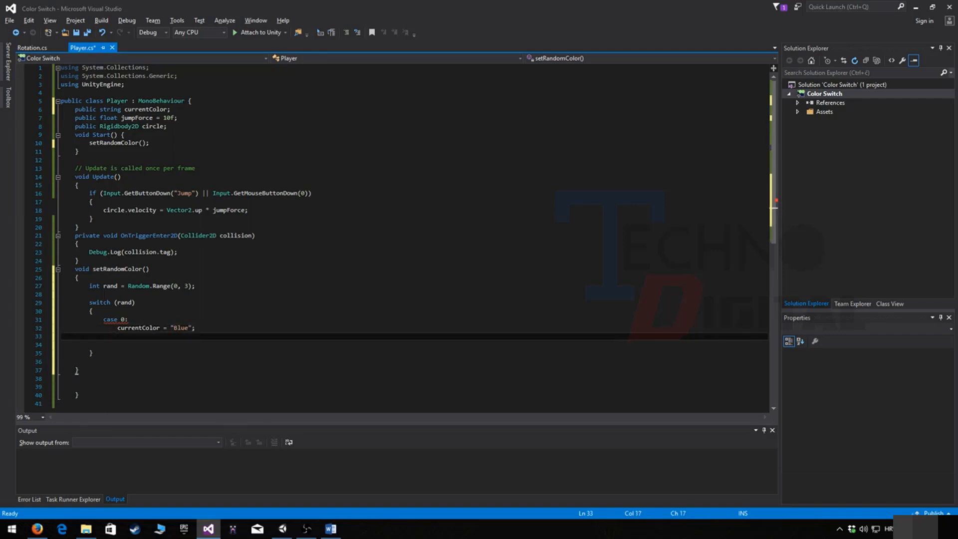
pyautogui.write('break;')
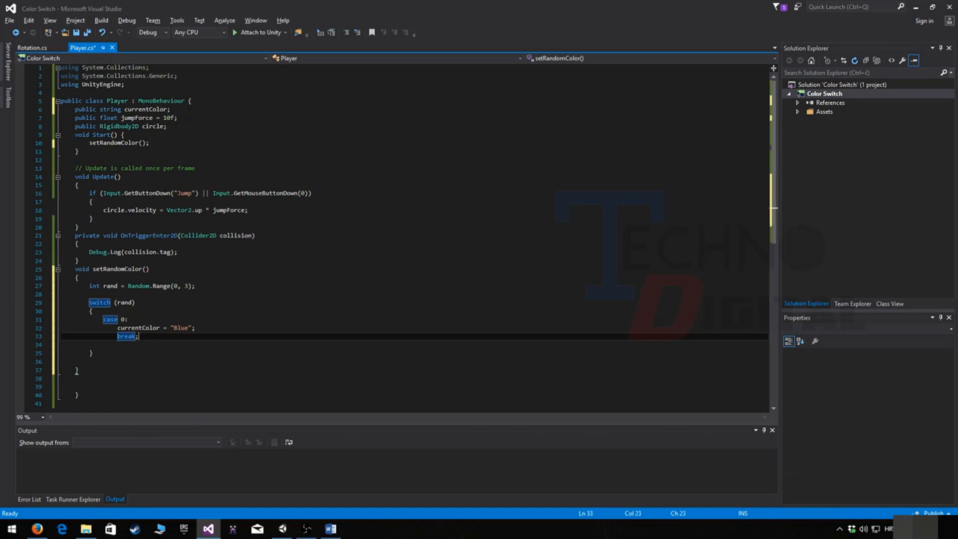
# Step: Add case 1 below it, setting currentColor to "Yellow" and ending with break;
pyautogui.press('Return')
pyautogui.write('case 1')
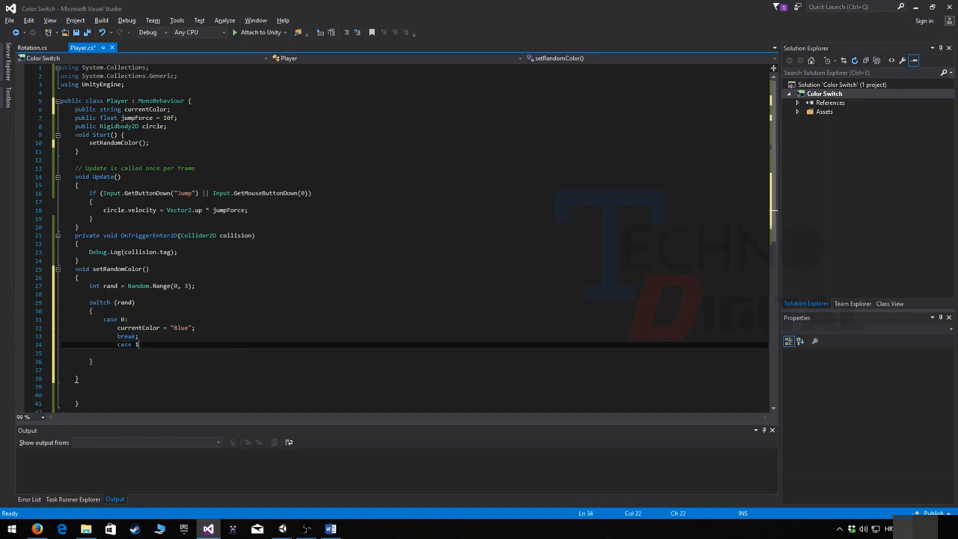
pyautogui.write(':')
pyautogui.press('Return')
pyautogui.write('currentColor = "Ze')
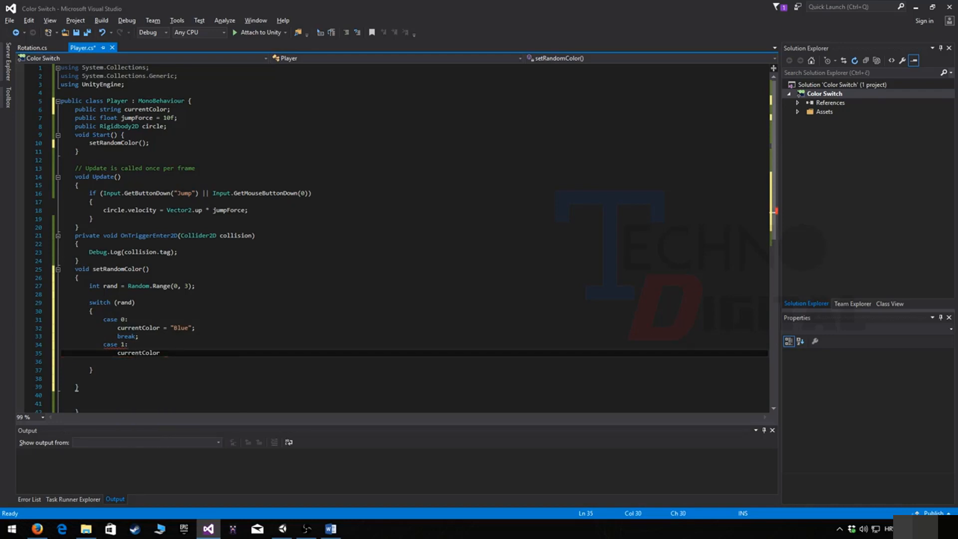
pyautogui.press('BackSpace')
pyautogui.press('BackSpace')
pyautogui.write('Yellow";')
pyautogui.press('Return')
pyautogui.write('break;')
pyautogui.press('Return')
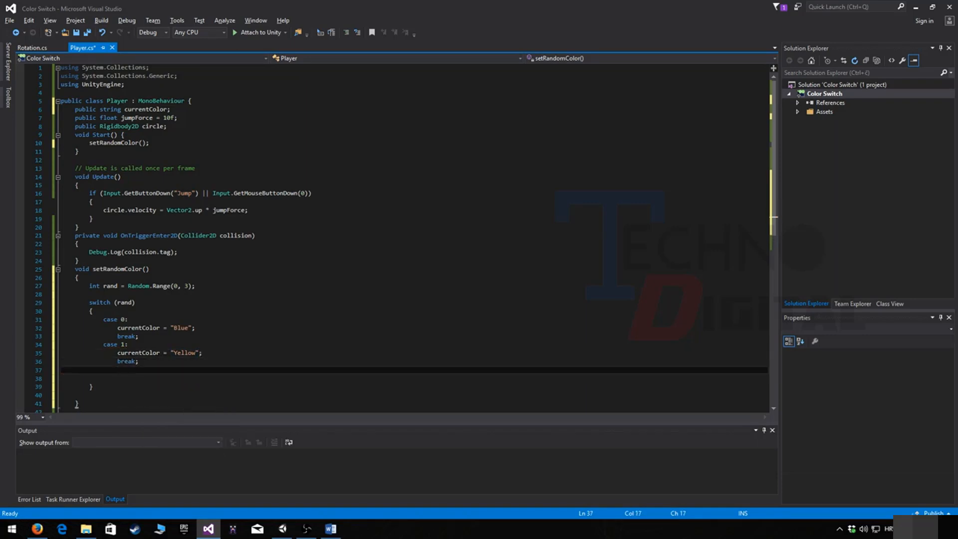
# Step: Add case 2 to the switch, setting currentColor to "Pink"
pyautogui.write('case2:')
pyautogui.press('Return')
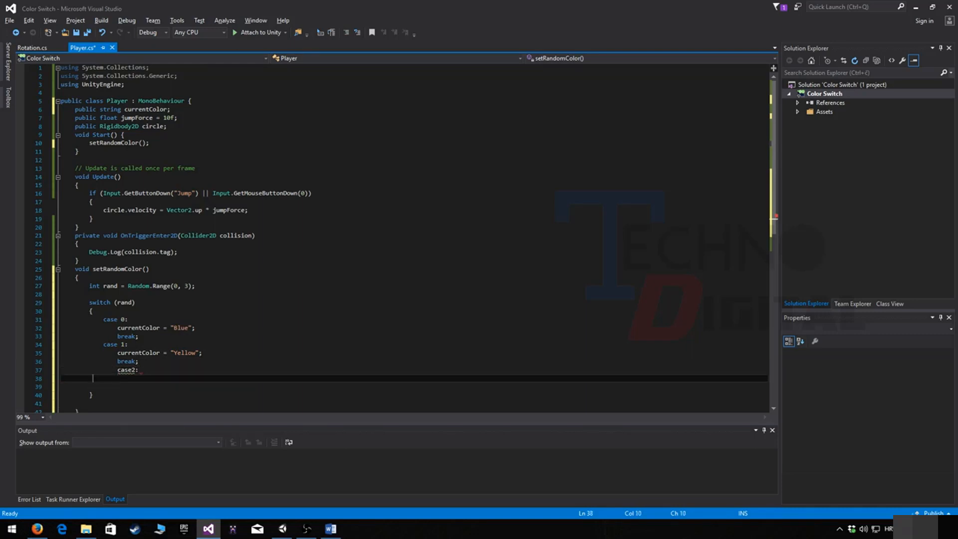
pyautogui.press('Left')
pyautogui.press('Left')
pyautogui.press('Left')
pyautogui.press('Left')
pyautogui.press('Left')
pyautogui.press('Left')
pyautogui.press('Left')
pyautogui.press('Left')
pyautogui.press('Left')
pyautogui.press('Left')
pyautogui.press('BackSpace')
pyautogui.press('BackSpace')
pyautogui.write('2:')
pyautogui.press('Return')
pyautogui.write('currentColor = "Pink";')
pyautogui.press('Return')
pyautogui.write('case 3:')
pyautogui.press('Return')
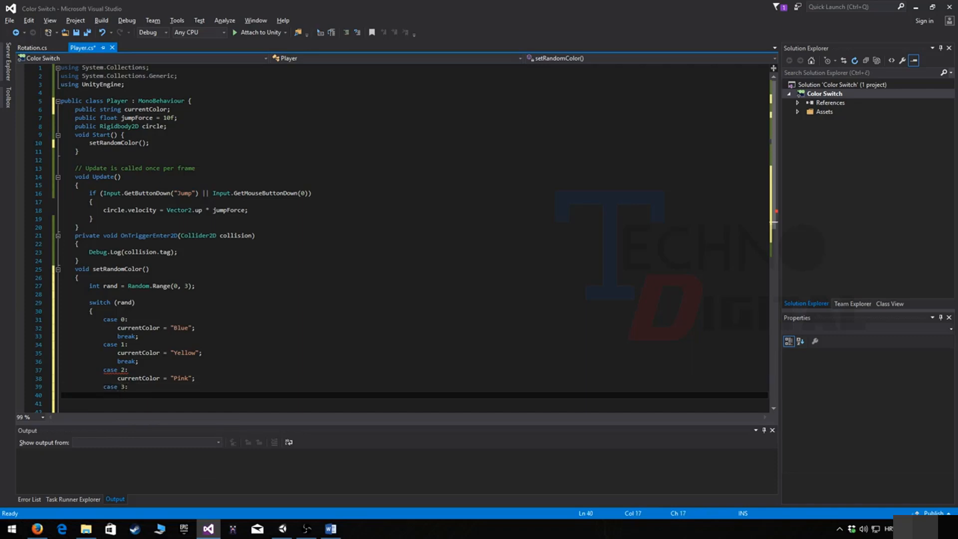
pyautogui.click(195, 377)
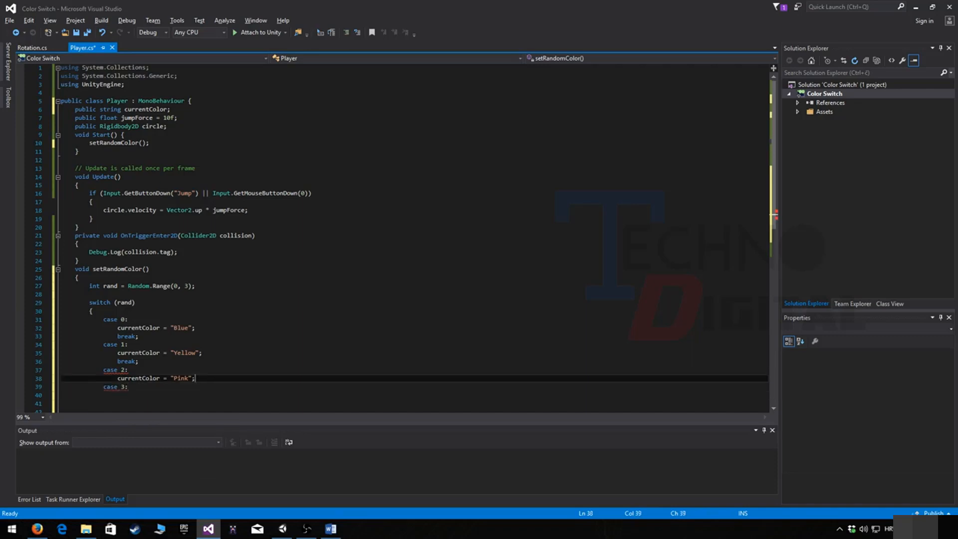
pyautogui.press('Down')
pyautogui.press('Down')
pyautogui.write('break;')
pyautogui.press('Return')
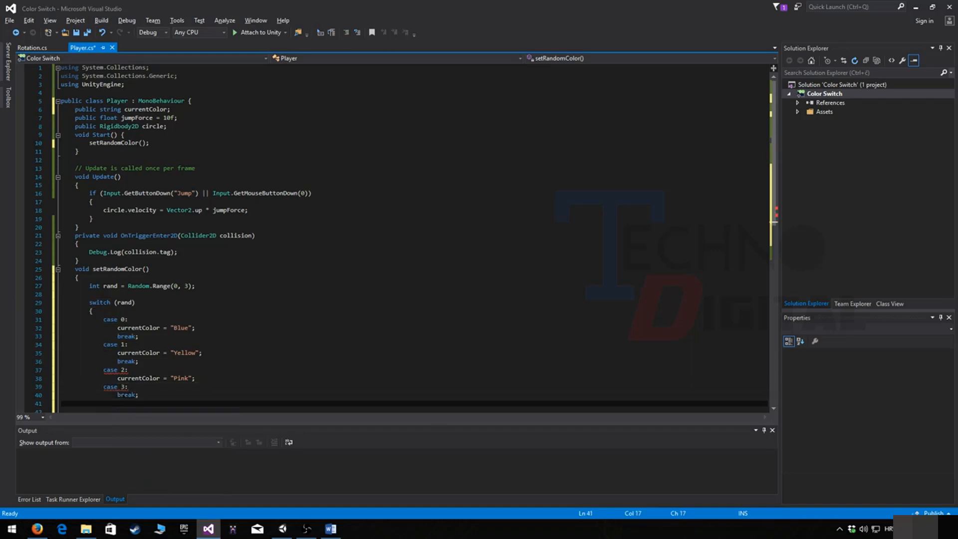
pyautogui.press('BackSpace')
pyautogui.press('BackSpace')
pyautogui.press('BackSpace')
pyautogui.press('BackSpace')
pyautogui.press('BackSpace')
pyautogui.press('BackSpace')
pyautogui.press('BackSpace')
pyautogui.press('BackSpace')
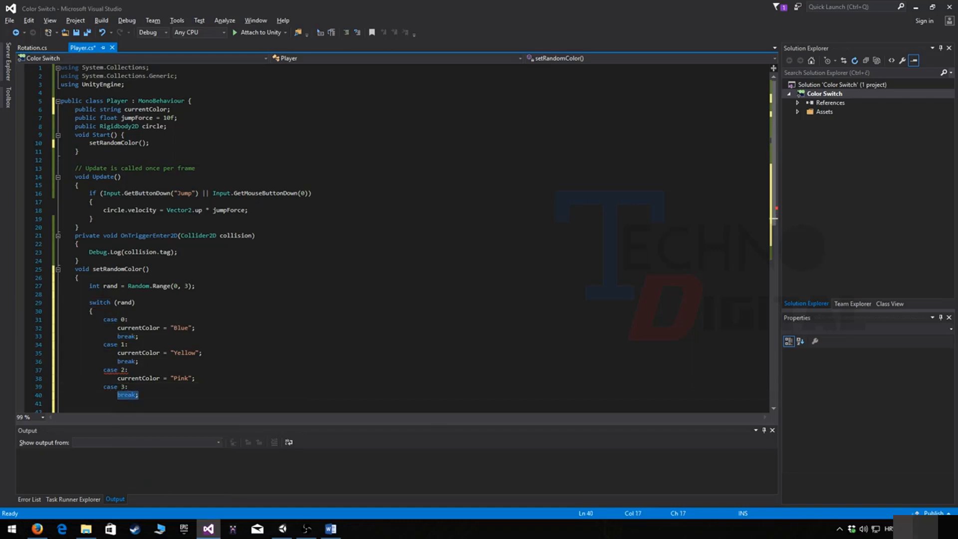
pyautogui.press('BackSpace')
pyautogui.press('Up')
pyautogui.press('End')
pyautogui.hotkey('shift', 'Home')
# Step: End case 2 with break; and add case 3, setting currentColor to "Purple" with its own break;
pyautogui.write('break;')
pyautogui.press('Return')
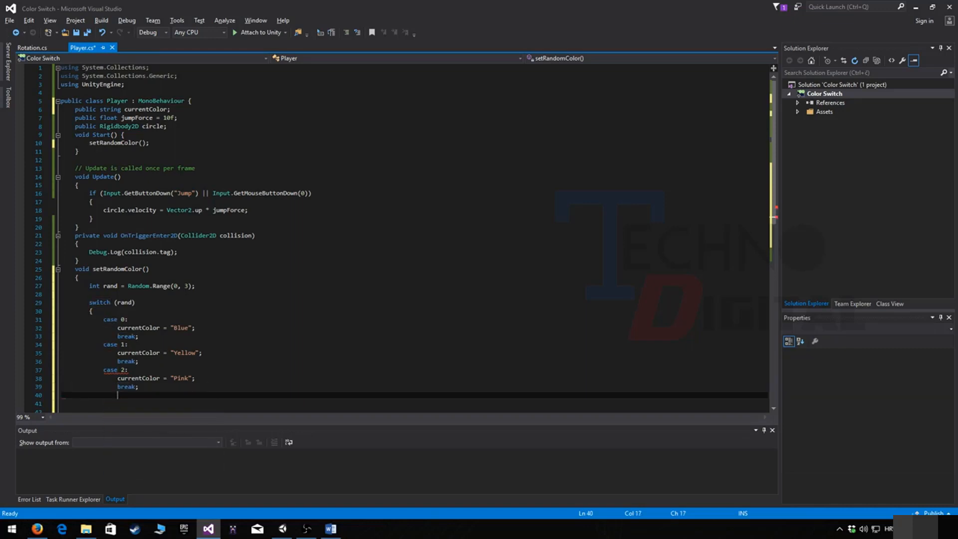
pyautogui.write('case 3 :')
pyautogui.press('Return')
pyautogui.write('currentColor = "Purple";')
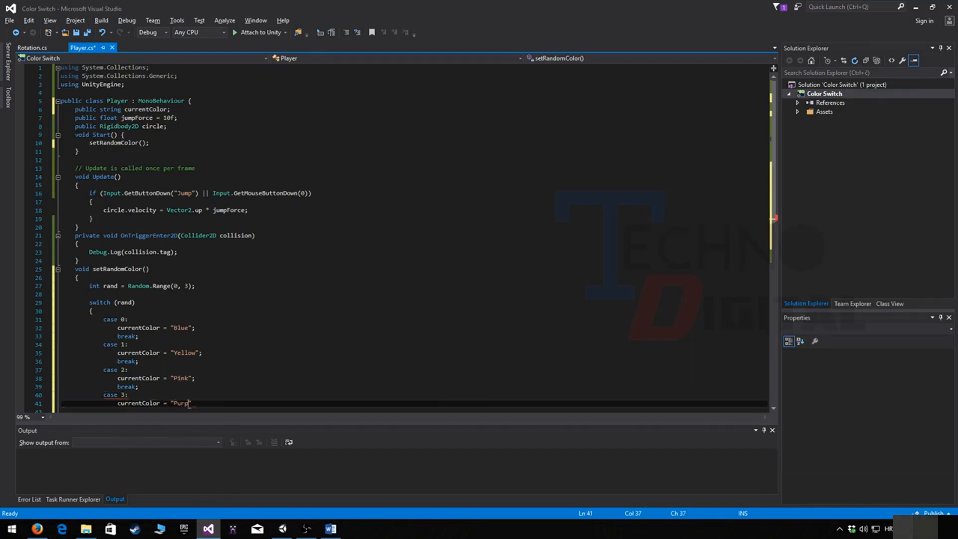
pyautogui.press('Return')
pyautogui.write('break;')
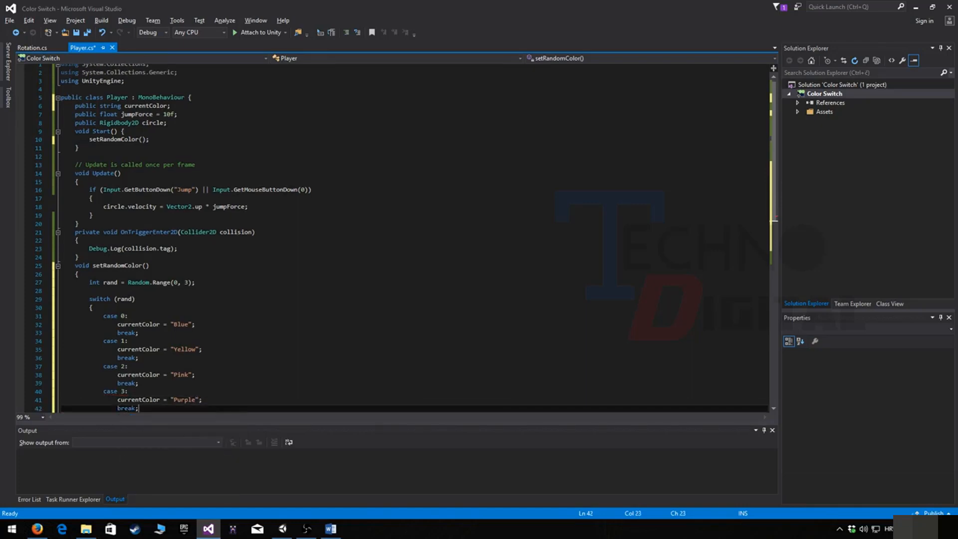
# Step: Look over the finished switch block and save the Player.cs script
pyautogui.scroll(-7, 415, 234)
pyautogui.scroll(3, 414, 234)
pyautogui.scroll(4, 394, 235)
pyautogui.scroll(-7, 394, 234)
pyautogui.hotkey('ctrl', 's')
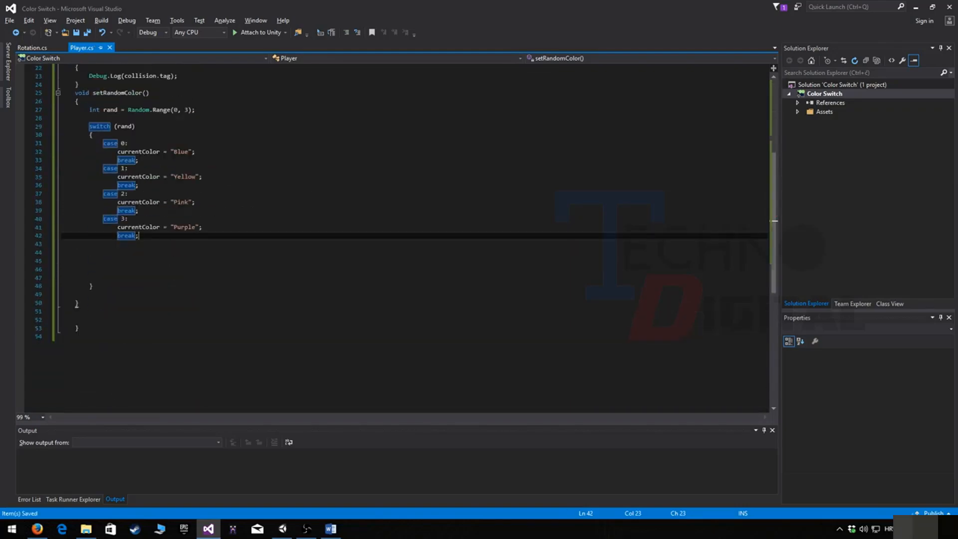
# Step: Switch to Unity, select the Player object and examine the Current Color property of its Player script
pyautogui.click(916, 7)
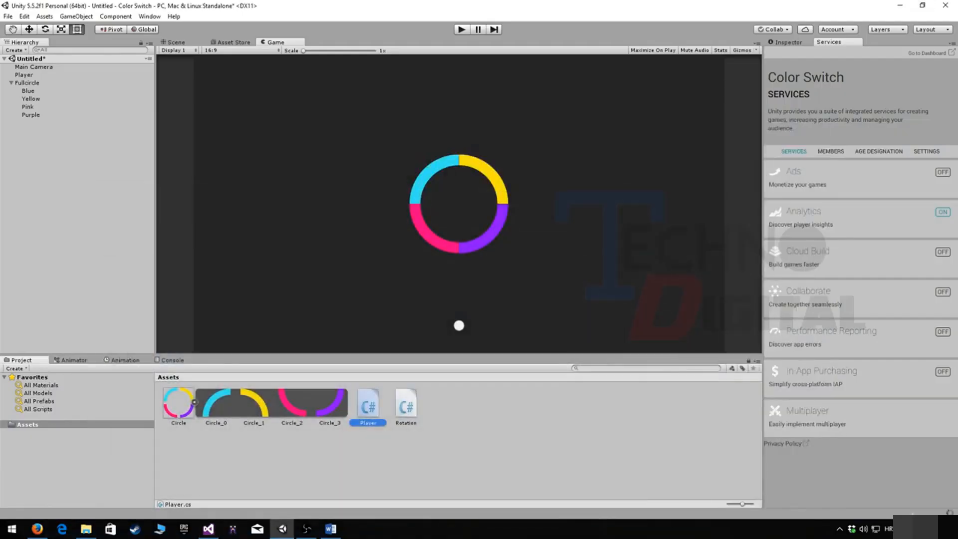
pyautogui.click(23, 74)
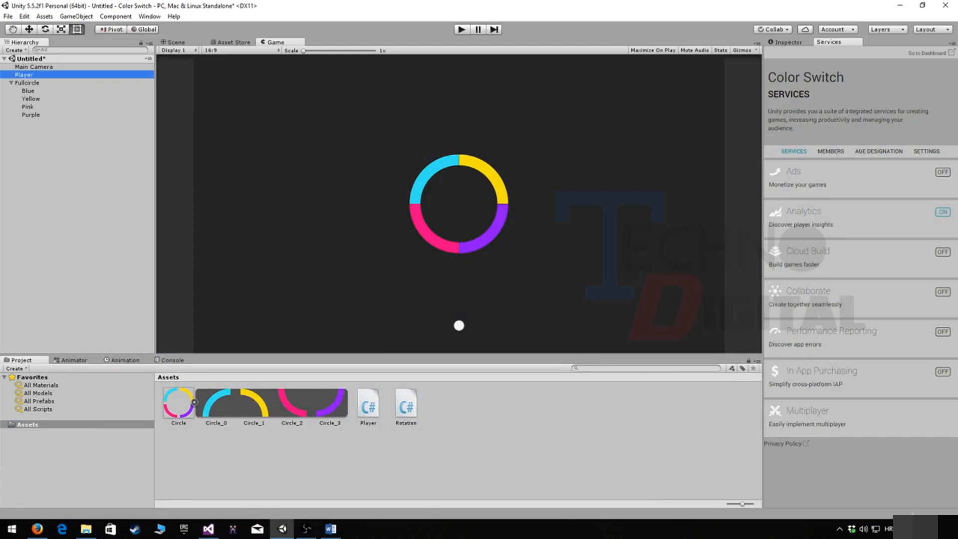
pyautogui.click(788, 42)
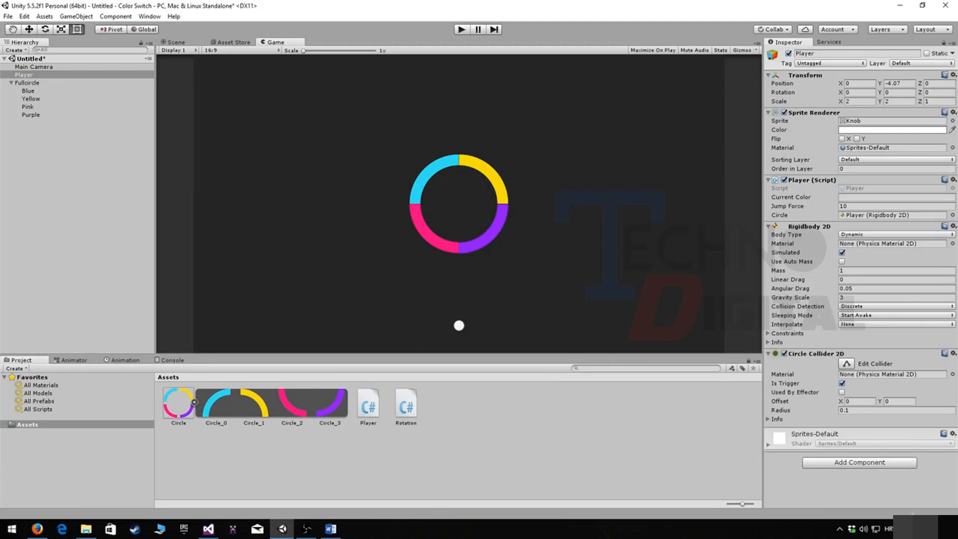
pyautogui.click(897, 197)
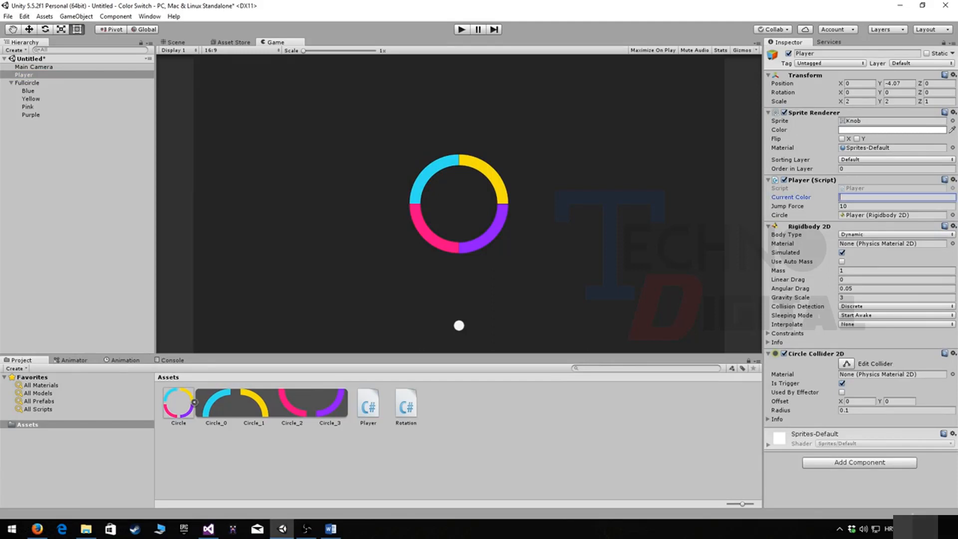
pyautogui.click(78, 215)
pyautogui.click(24, 75)
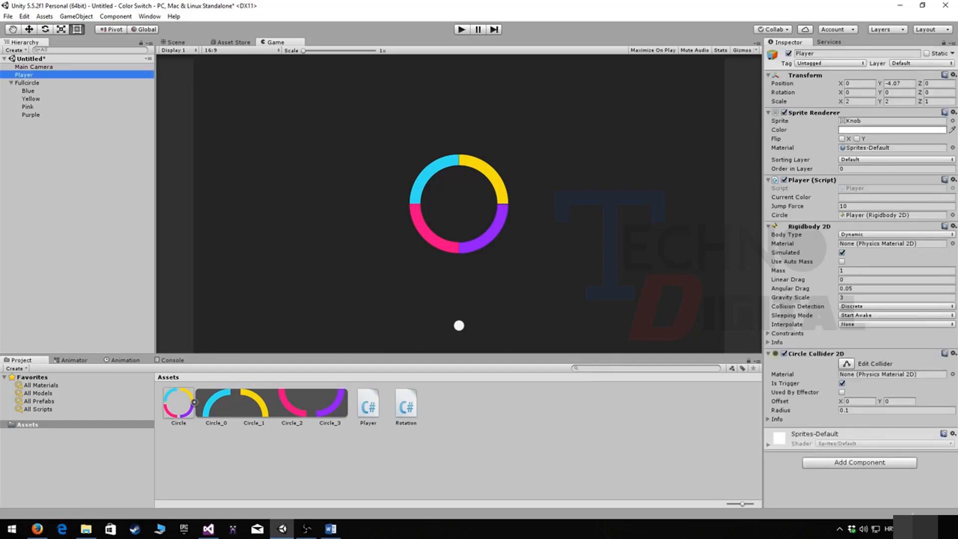
# Step: Run the game, make the ball jump into the ring while watching Current Color, and stop the run
pyautogui.hotkey('ctrl', 'p')
pyautogui.press('space')
pyautogui.press('space')
pyautogui.press('space')
pyautogui.press('space')
pyautogui.press('space')
pyautogui.press('space')
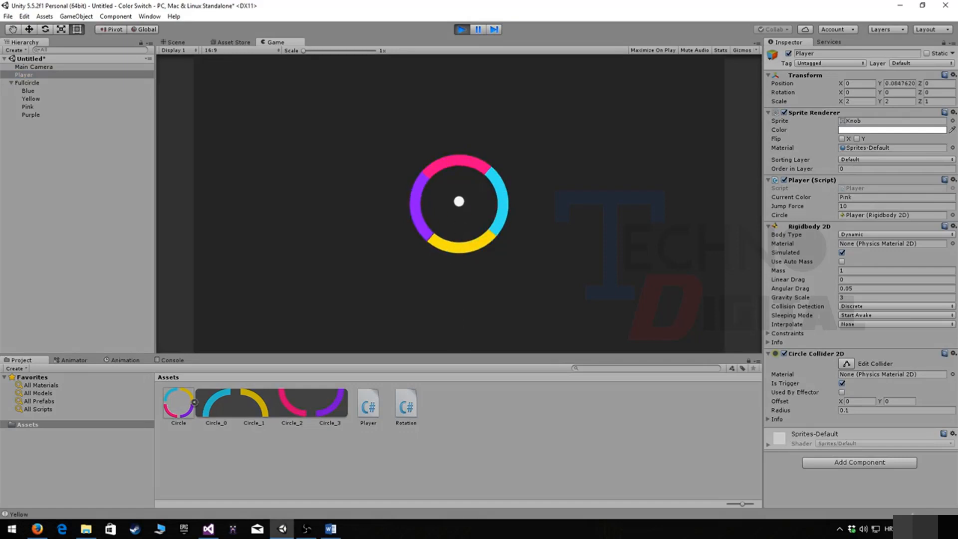
pyautogui.hotkey('ctrl', 'p')
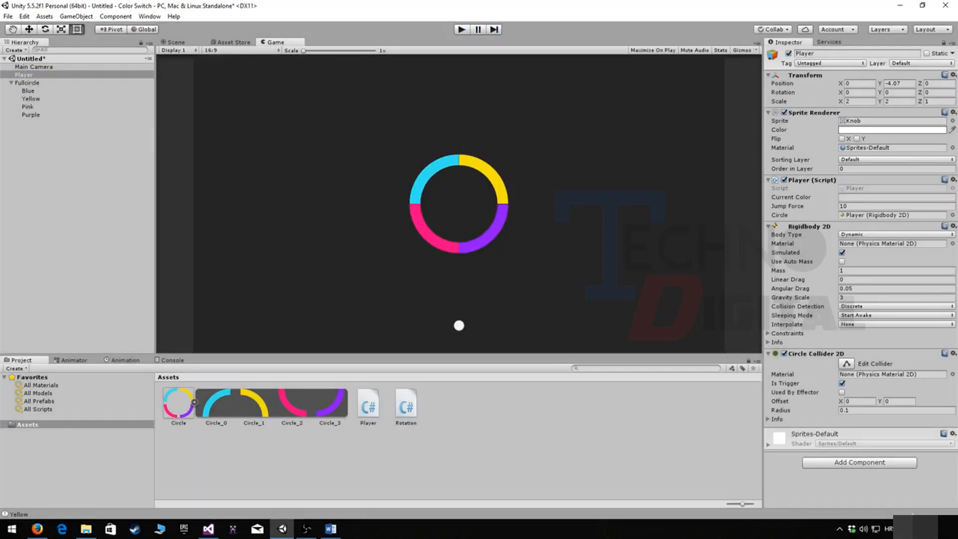
# Step: Run the game twice briefly, making the ball jump each time, and check which Current Color each start picks
pyautogui.hotkey('ctrl', 'p')
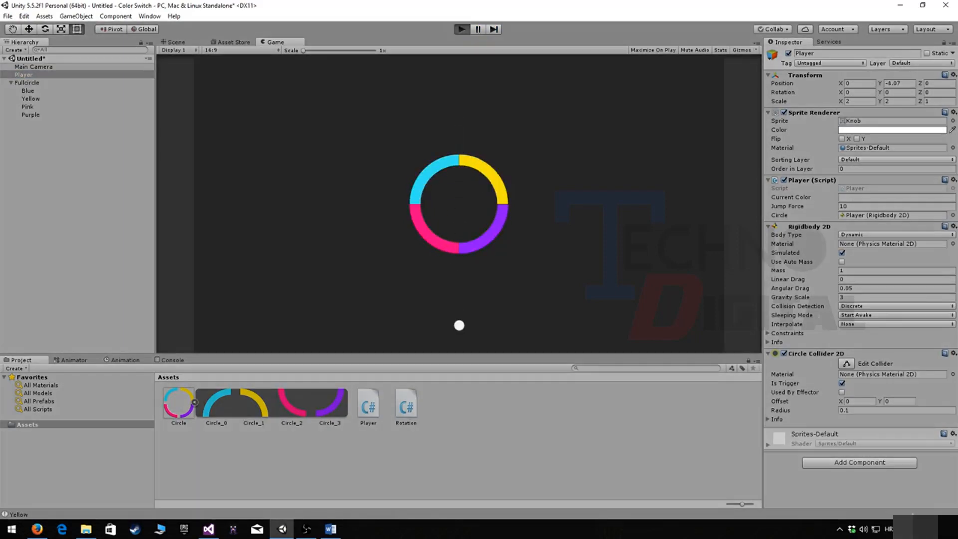
pyautogui.press('space')
pyautogui.press('space')
pyautogui.hotkey('ctrl', 'p')
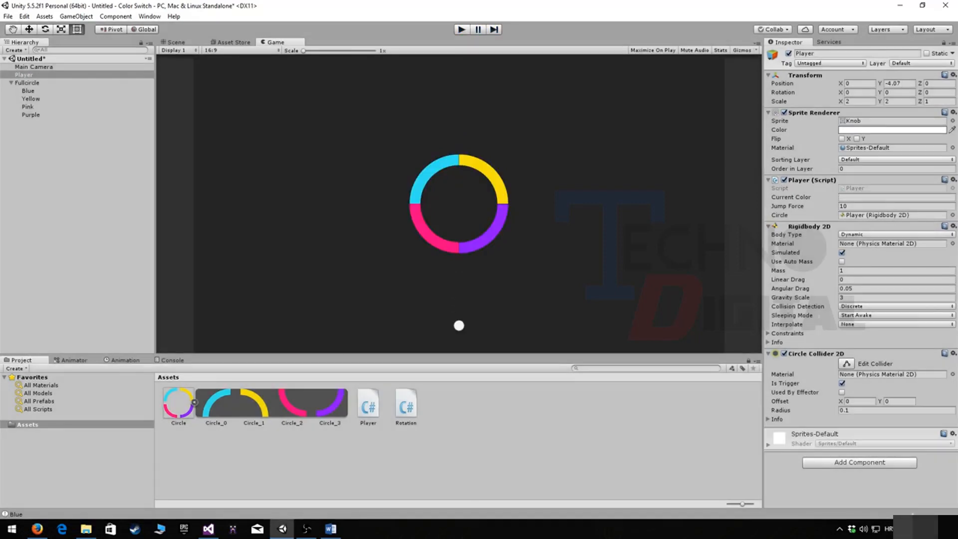
pyautogui.hotkey('ctrl', 'p')
pyautogui.press('space')
pyautogui.press('space')
pyautogui.hotkey('ctrl', 'p')
# Step: Run the game again, keep the ball jumping inside the rotating ring while watching Current Color, and stop the run
pyautogui.hotkey('ctrl', 'p')
pyautogui.press('space')
pyautogui.press('space')
pyautogui.press('space')
pyautogui.press('space')
pyautogui.press('space')
pyautogui.press('space')
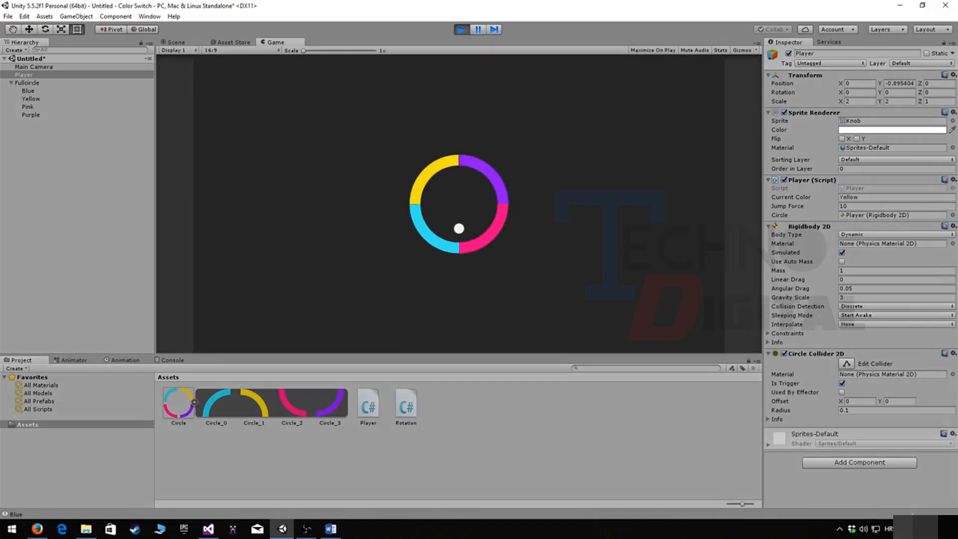
pyautogui.press('space')
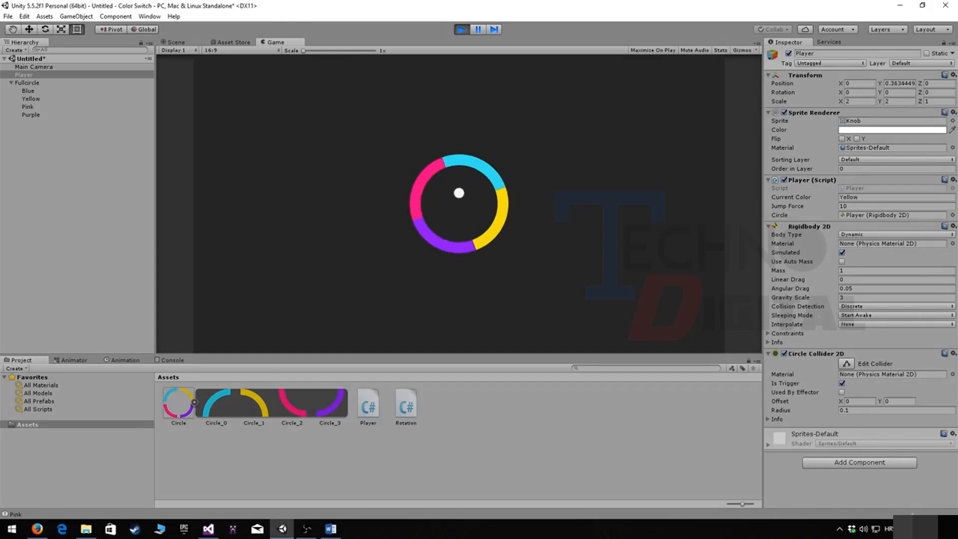
pyautogui.press('space')
pyautogui.press('space')
pyautogui.hotkey('ctrl', 'p')
# Step: Start and stop the game two more times with a couple of jumps each, comparing the Current Color values
pyautogui.hotkey('ctrl', 'p')
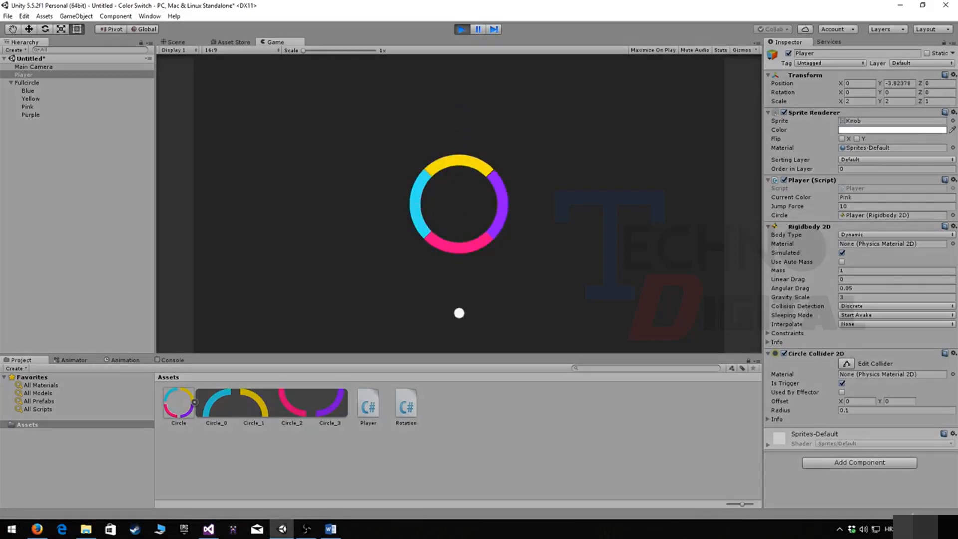
pyautogui.press('space')
pyautogui.press('space')
pyautogui.hotkey('ctrl', 'p')
pyautogui.hotkey('ctrl', 'p')
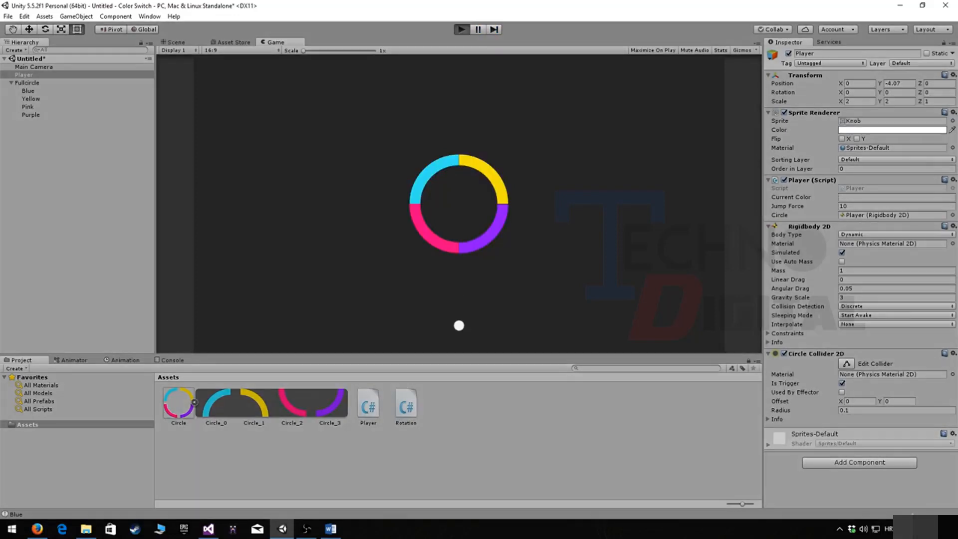
pyautogui.press('space')
pyautogui.press('space')
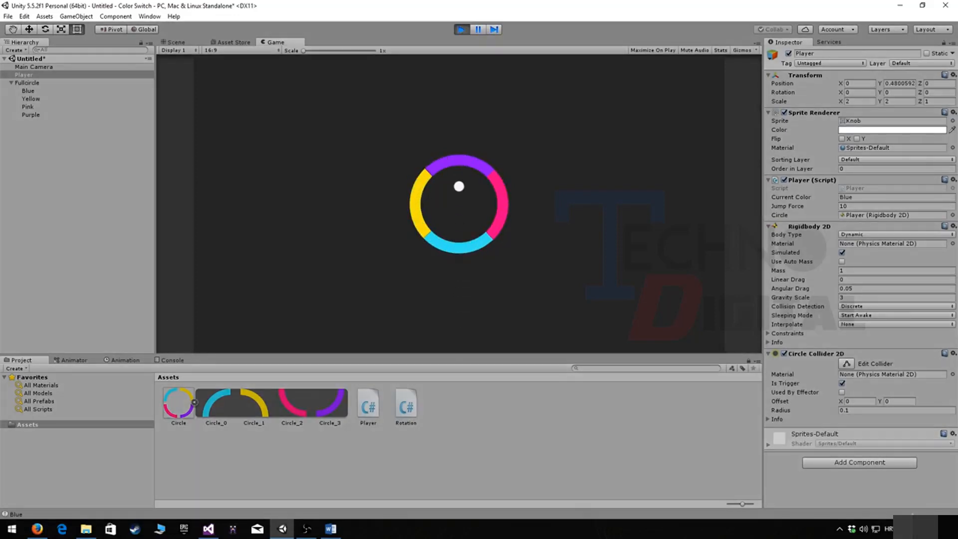
pyautogui.hotkey('ctrl', 'p')
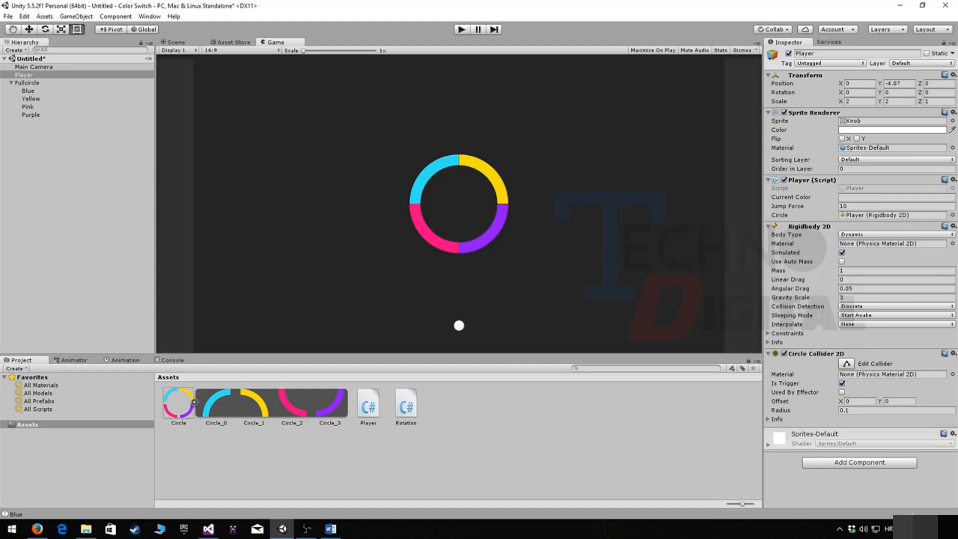
# Step: Open the Player script in Visual Studio and declare public SpriteRenderer sr; below the circle field
pyautogui.click(306, 529)
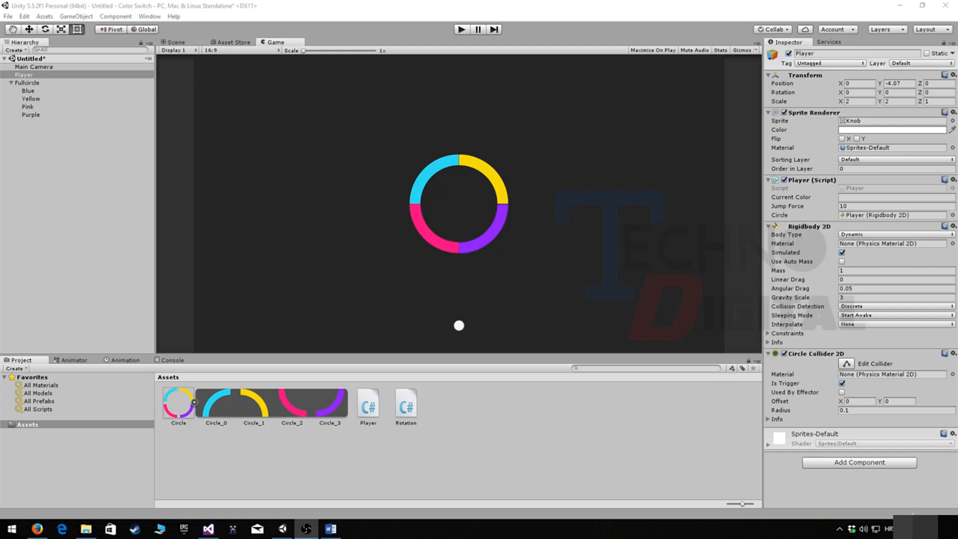
pyautogui.doubleClick(369, 404)
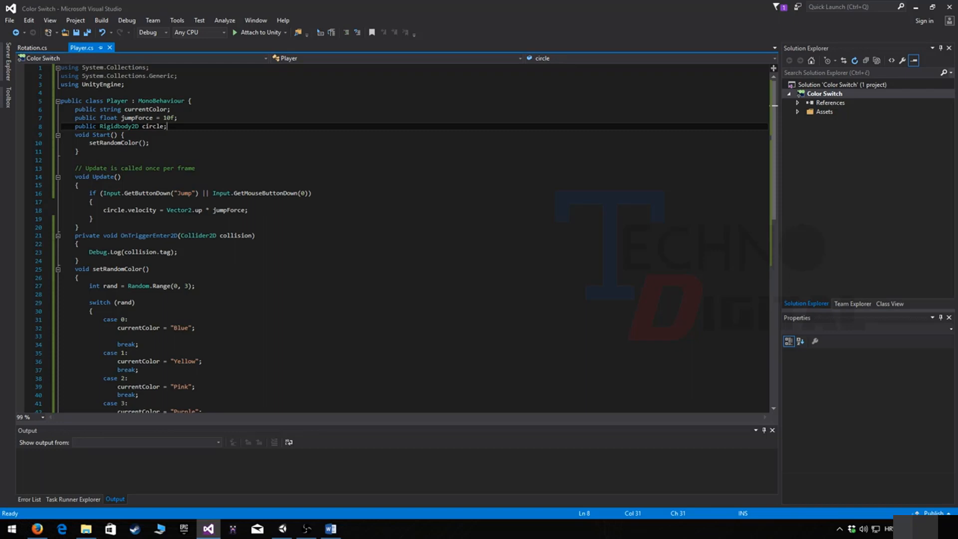
pyautogui.press('Return')
pyautogui.write('pub')
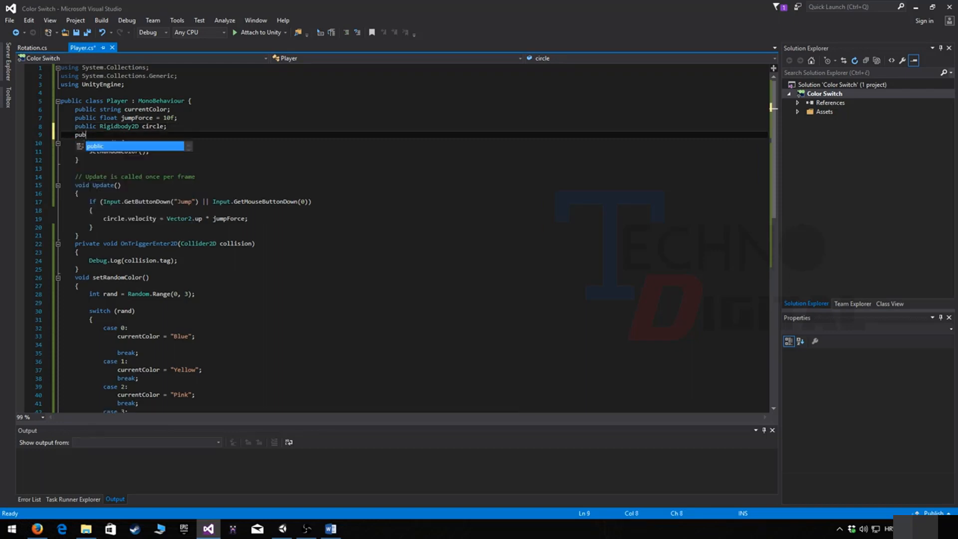
pyautogui.write('lic sprite')
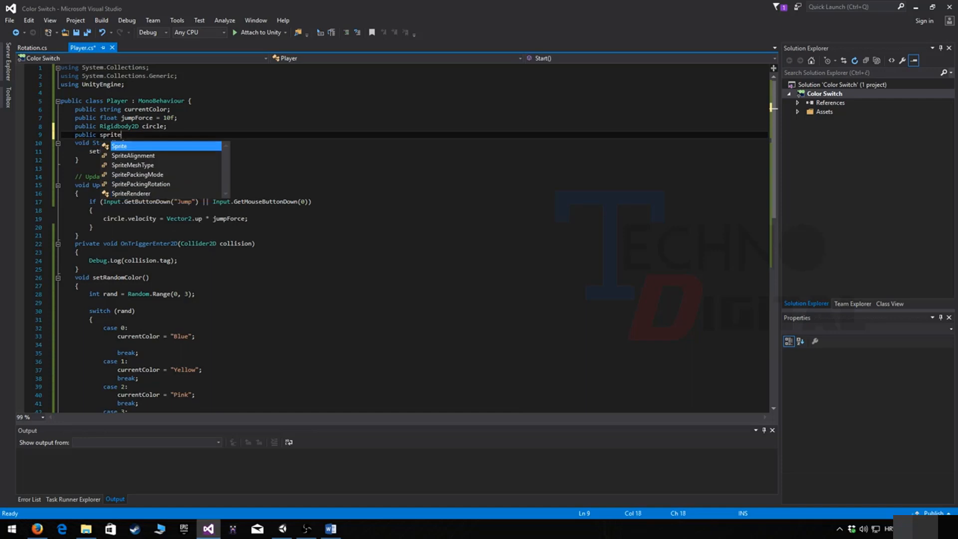
pyautogui.press('Tab')
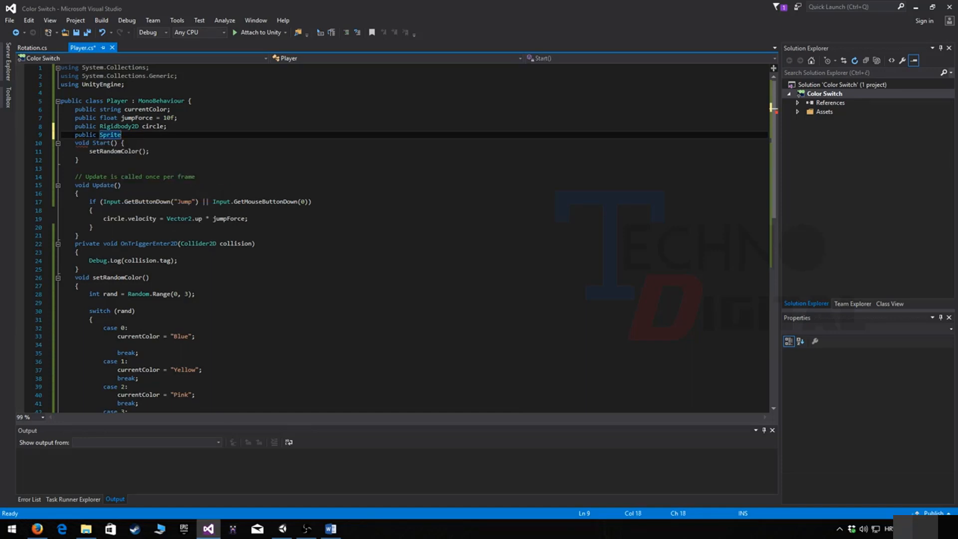
pyautogui.write('Renderer')
pyautogui.press('BackSpace')
pyautogui.write('sr;')
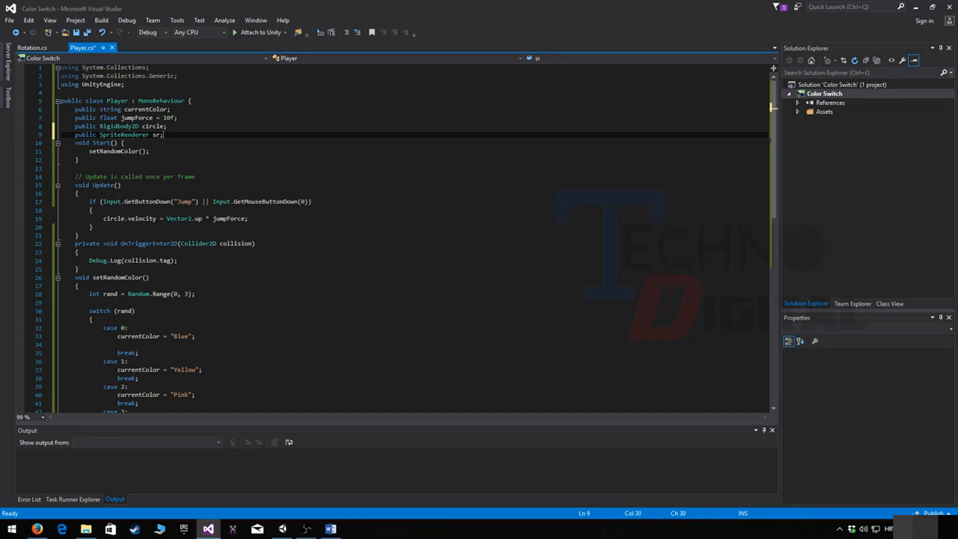
# Step: Declare four public Color fields named blue, yellow, pink and purple below the sr field
pyautogui.press('Return')
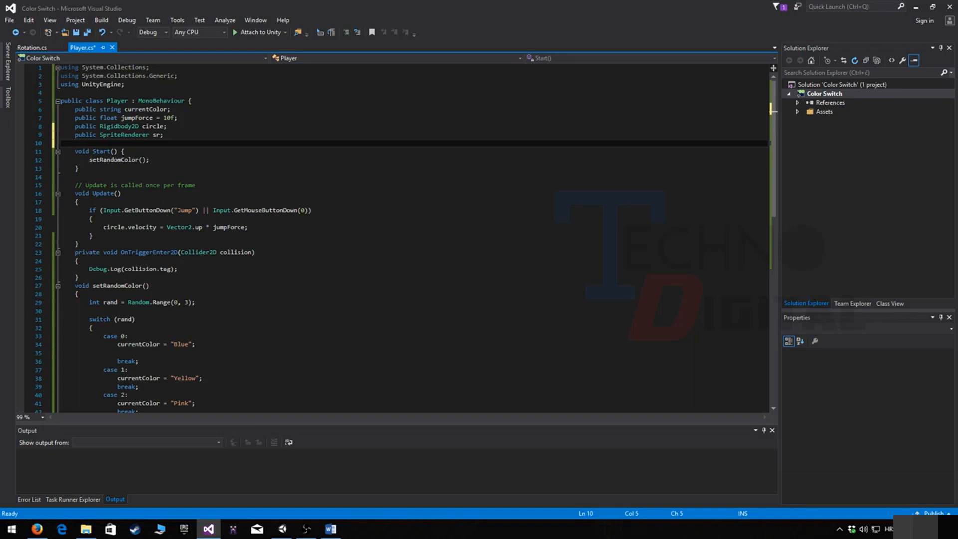
pyautogui.write('p')
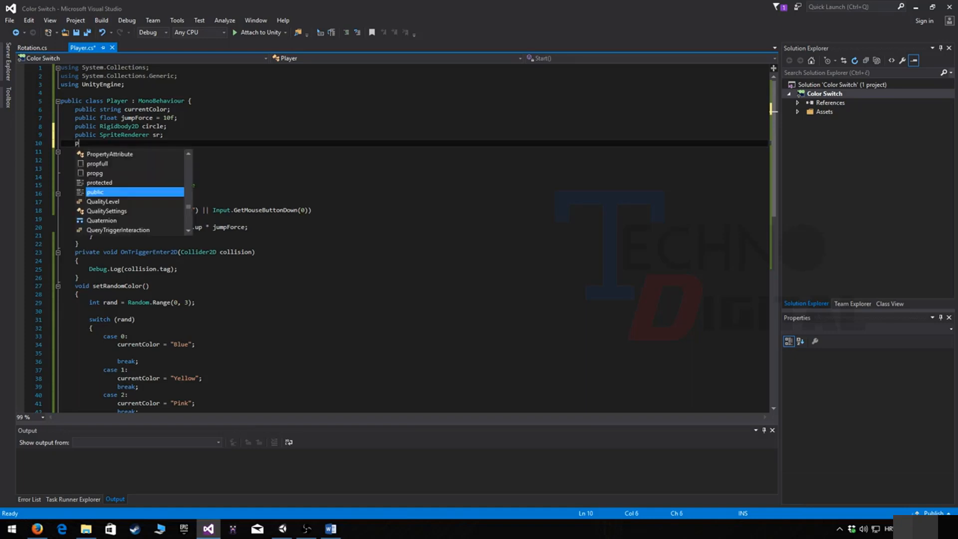
pyautogui.write('ublic Color blue;')
pyautogui.press('Return')
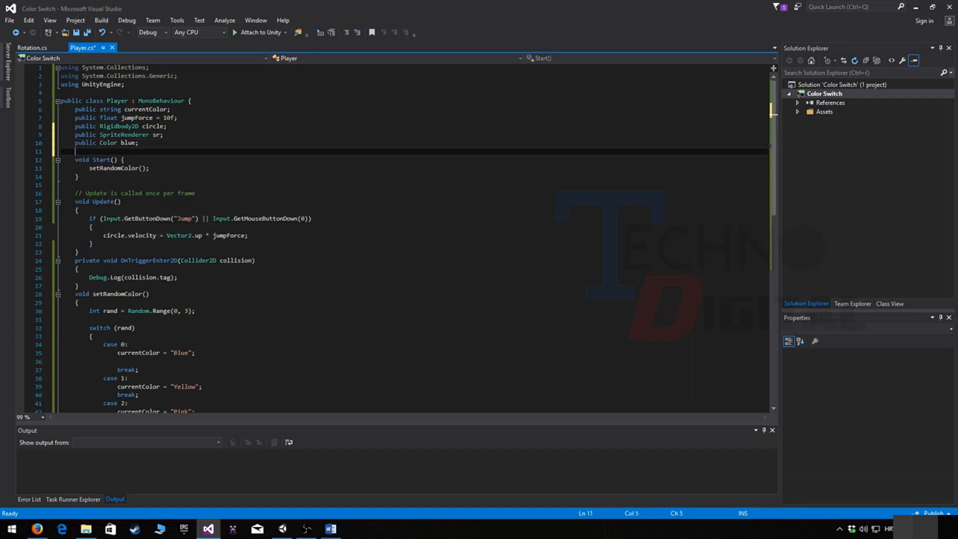
pyautogui.write('public Co')
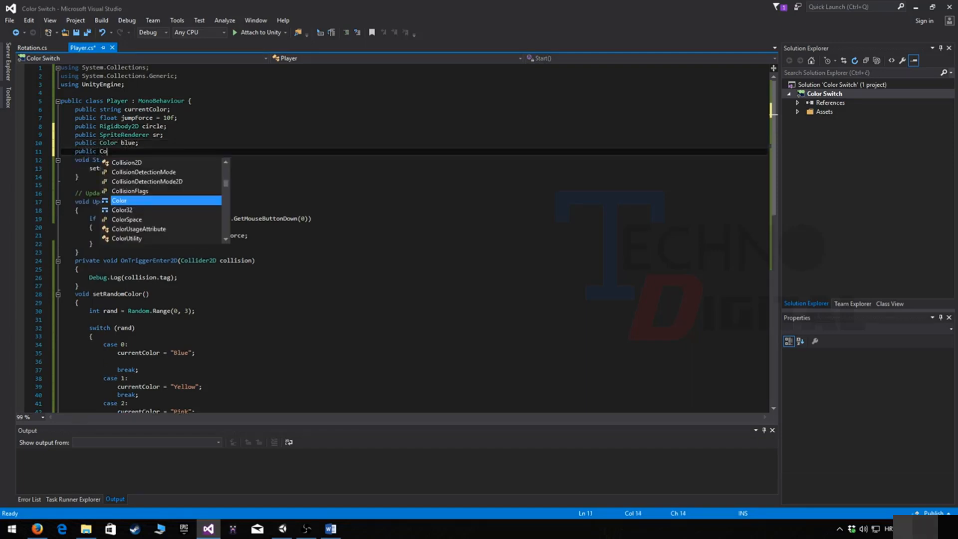
pyautogui.write('lor yellow;')
pyautogui.press('Return')
pyautogui.write('public Color pink;')
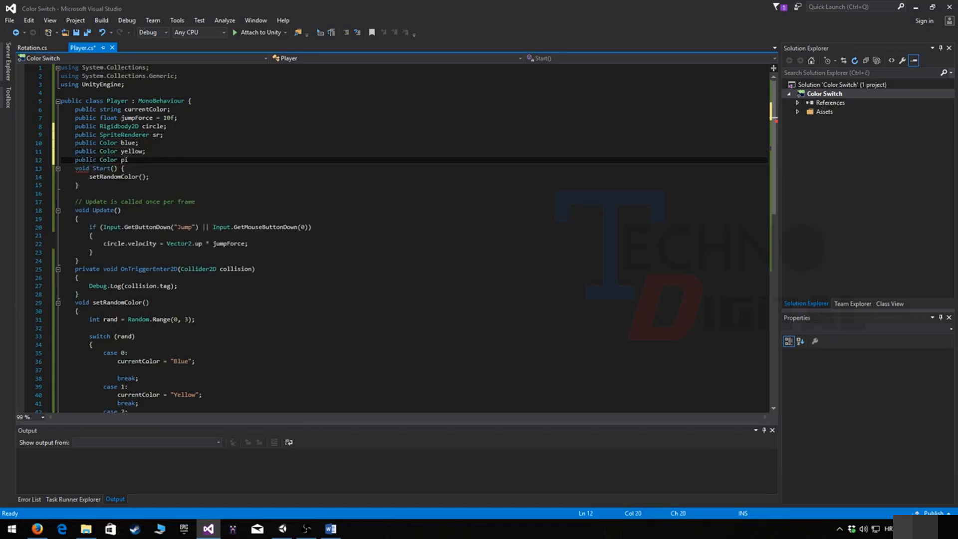
pyautogui.press('Return')
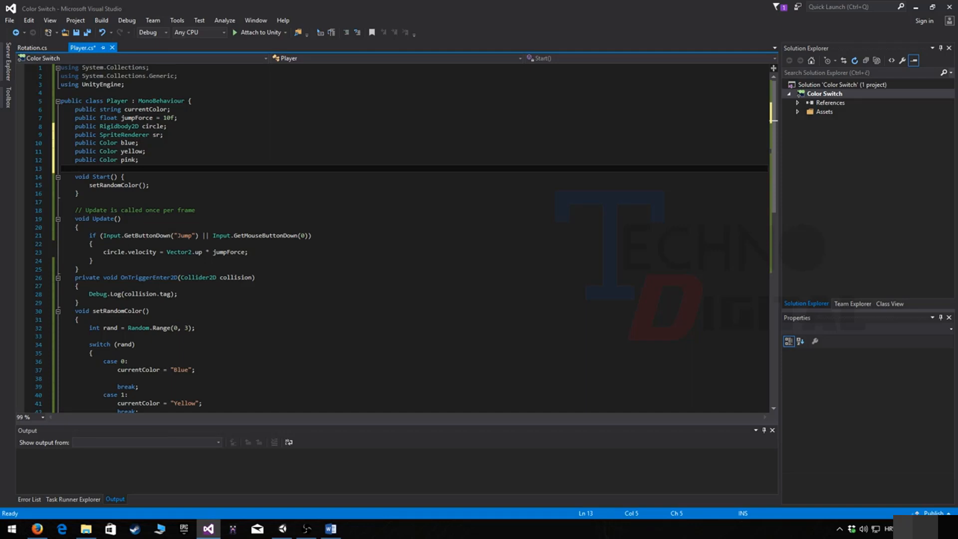
pyautogui.write('public Color purple;')
pyautogui.press('Return')
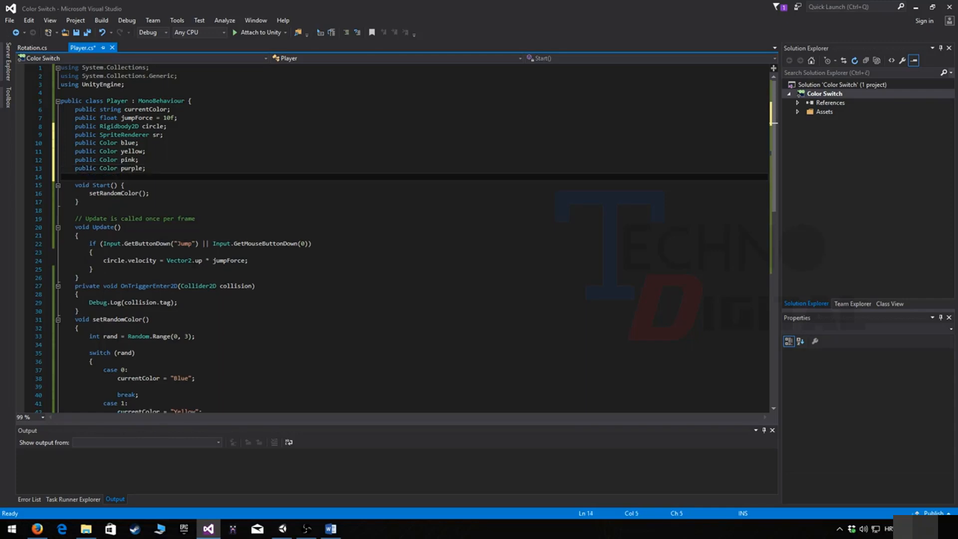
pyautogui.hotkey('shift', 'Up')
pyautogui.hotkey('shift', 'Up')
pyautogui.hotkey('shift', 'Up')
pyautogui.hotkey('shift', 'Up')
pyautogui.hotkey('shift', 'Home')
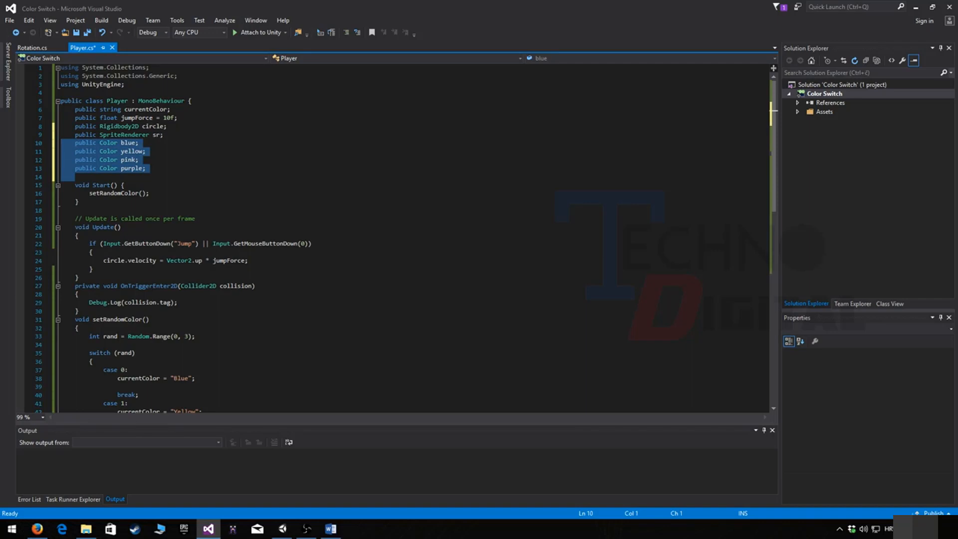
# Step: In setRandomColor, add sr.color = blue; to case 0 and sr.color = yellow; to case 1 after their currentColor lines
pyautogui.scroll(-1, 406, 239)
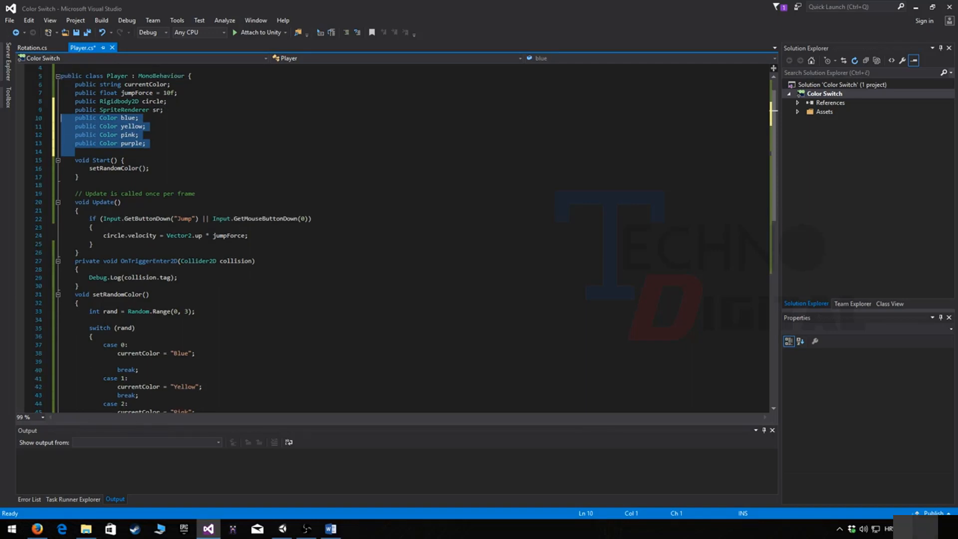
pyautogui.scroll(-1, 406, 238)
pyautogui.click(96, 336)
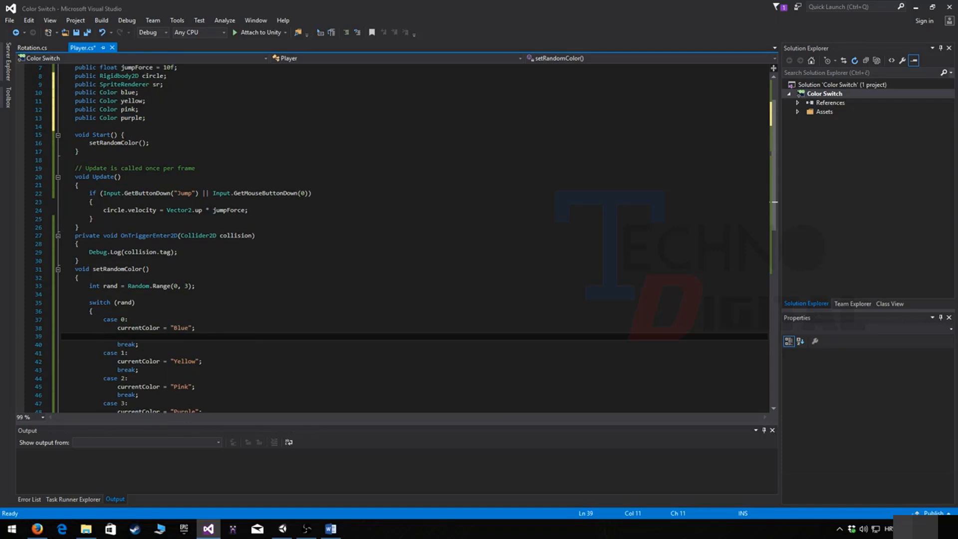
pyautogui.write('sr.c')
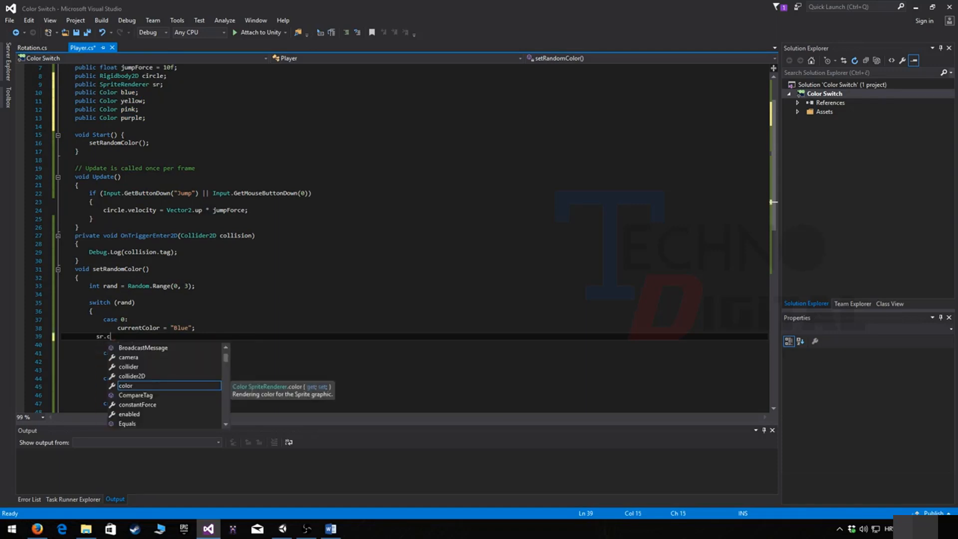
pyautogui.write('olor = b')
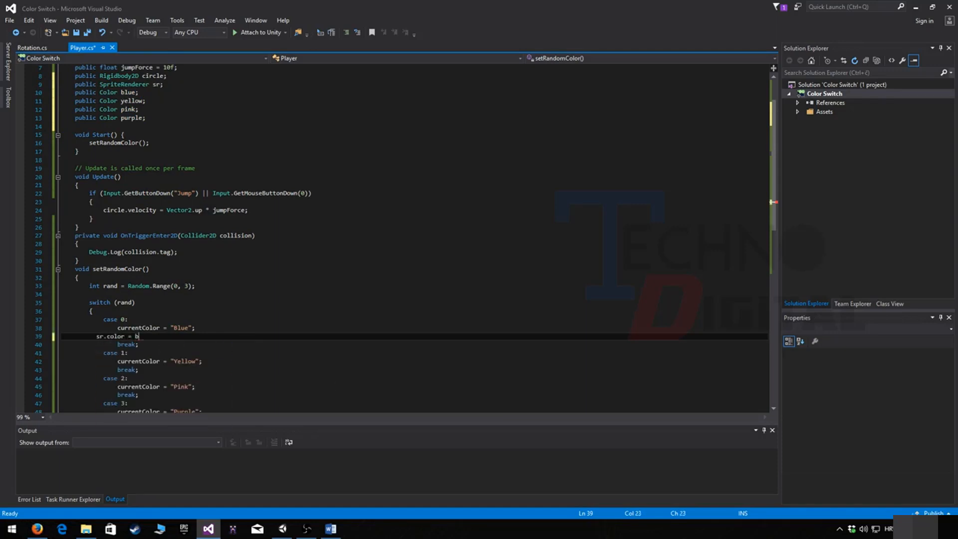
pyautogui.write('lue;')
pyautogui.click(203, 361)
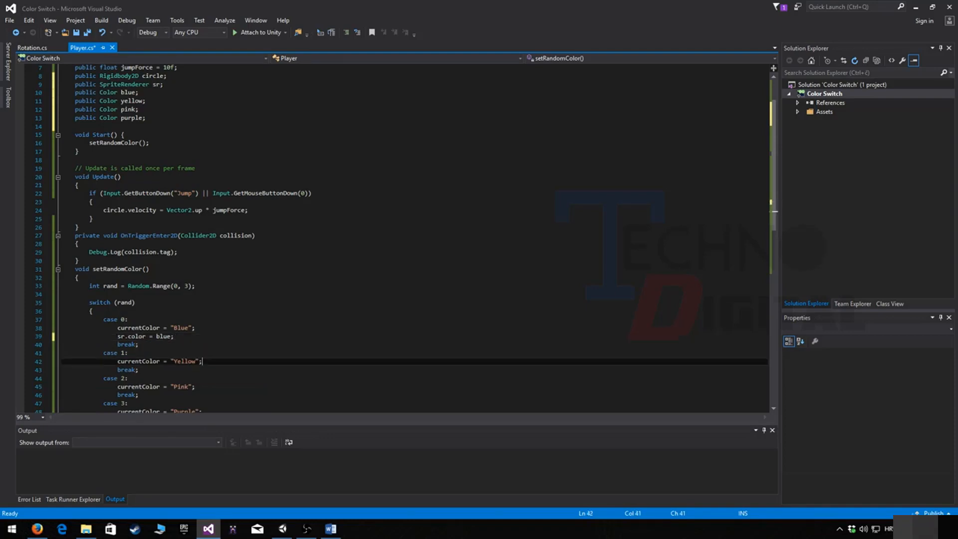
pyautogui.press('Return')
pyautogui.write('sr. color = yellow;')
# Step: Add sr.color = pink; to case 2 after the "Pink" currentColor assignment
pyautogui.scroll(-2, 414, 237)
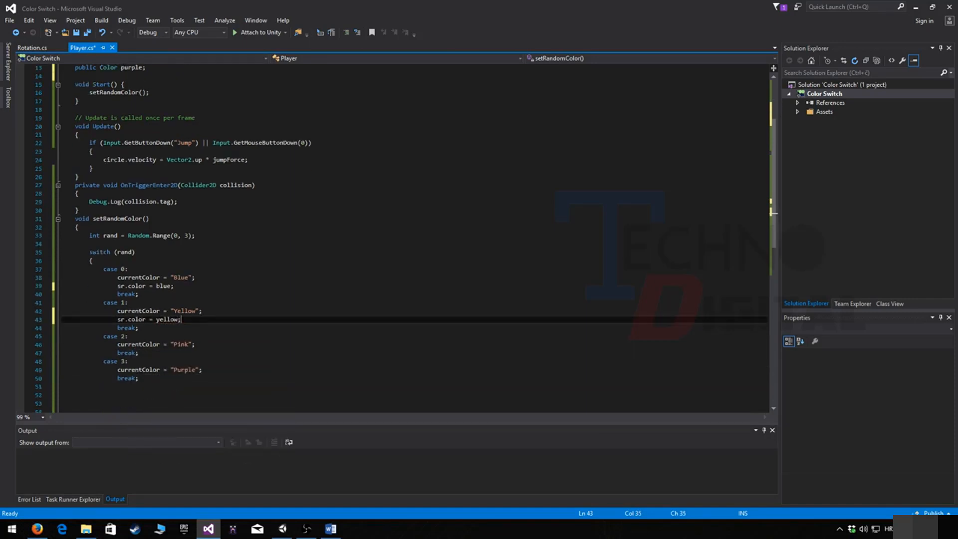
pyautogui.click(196, 345)
pyautogui.press('Return')
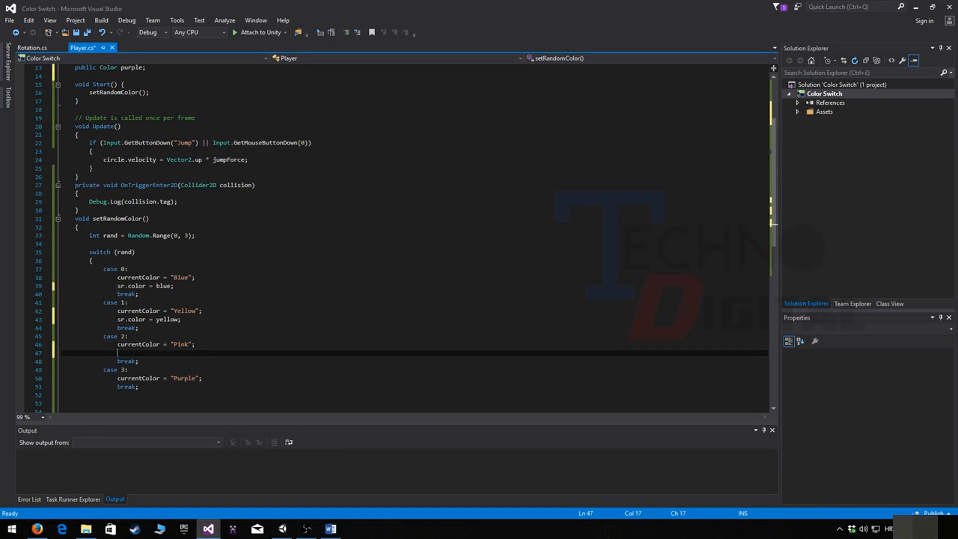
pyautogui.write('sr.color=')
pyautogui.press('BackSpace')
pyautogui.write('pink;')
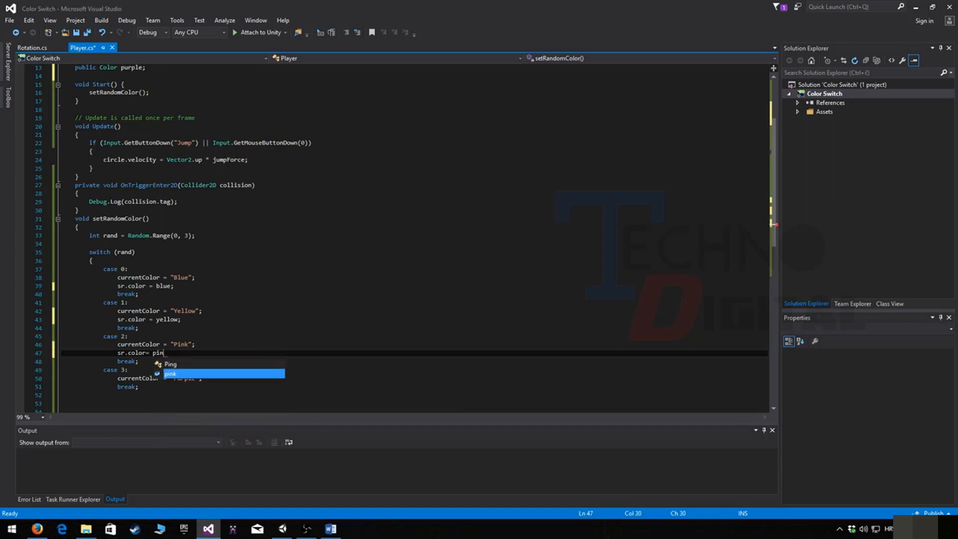
# Step: Add sr.color = purple; to case 3 after the "Purple" currentColor assignment
pyautogui.press('Down')
pyautogui.press('Down')
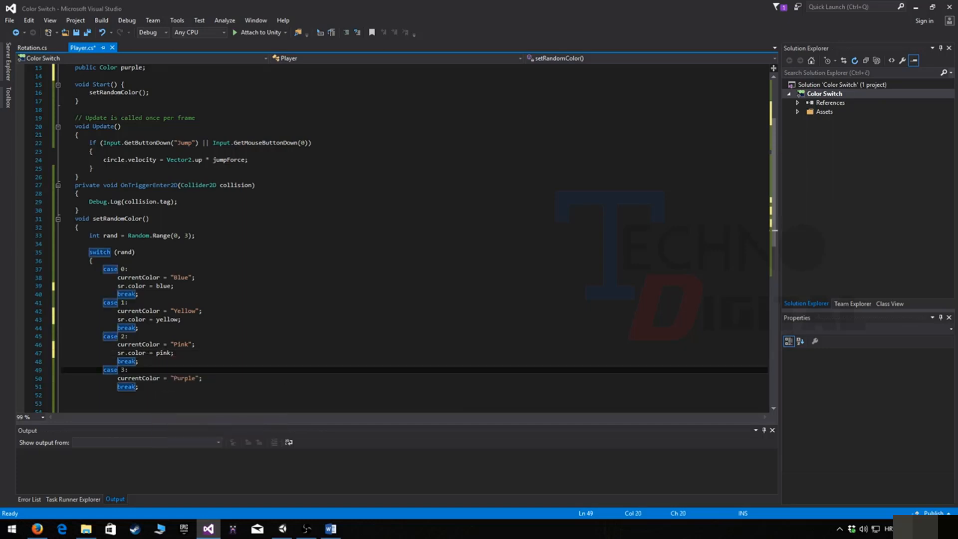
pyautogui.press('Down')
pyautogui.press('End')
pyautogui.press('Return')
pyautogui.write('sr.')
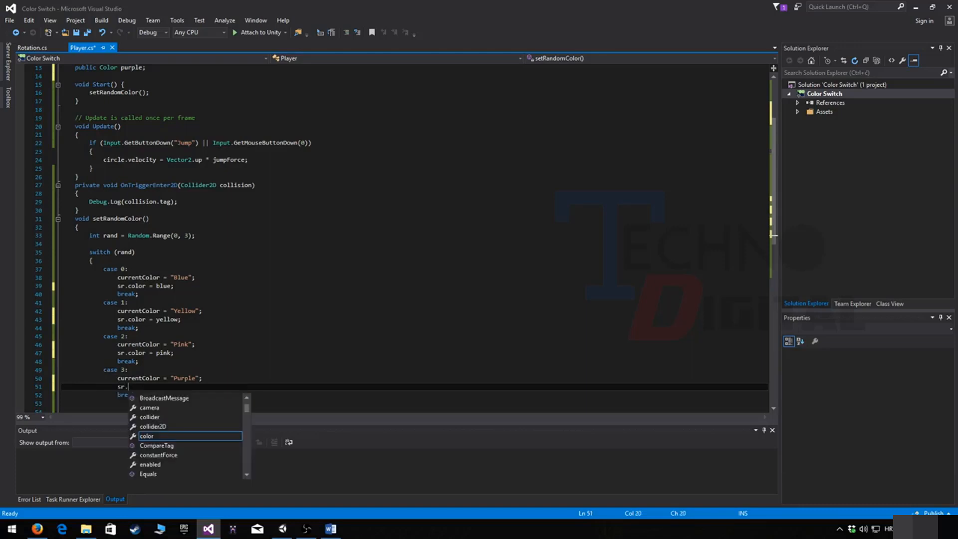
pyautogui.write('color =')
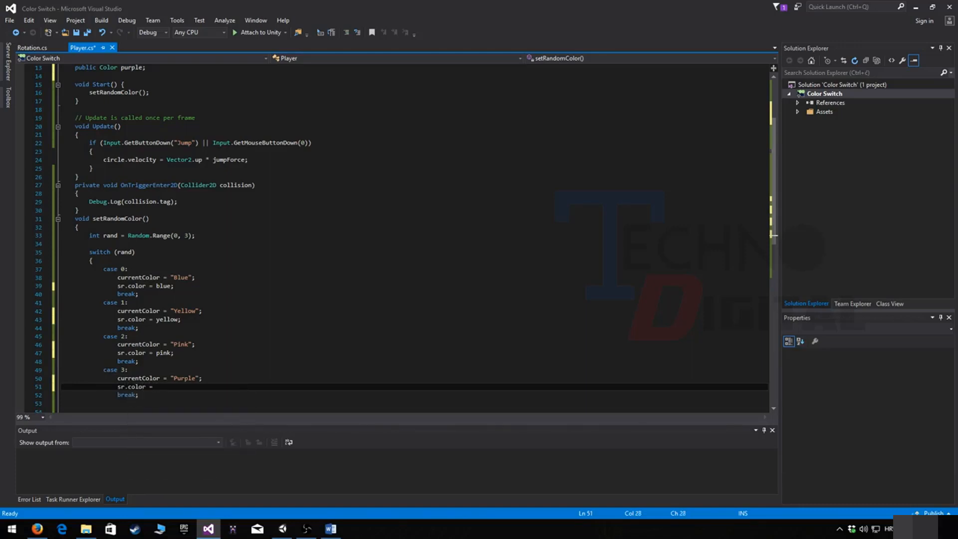
pyautogui.write(' pr')
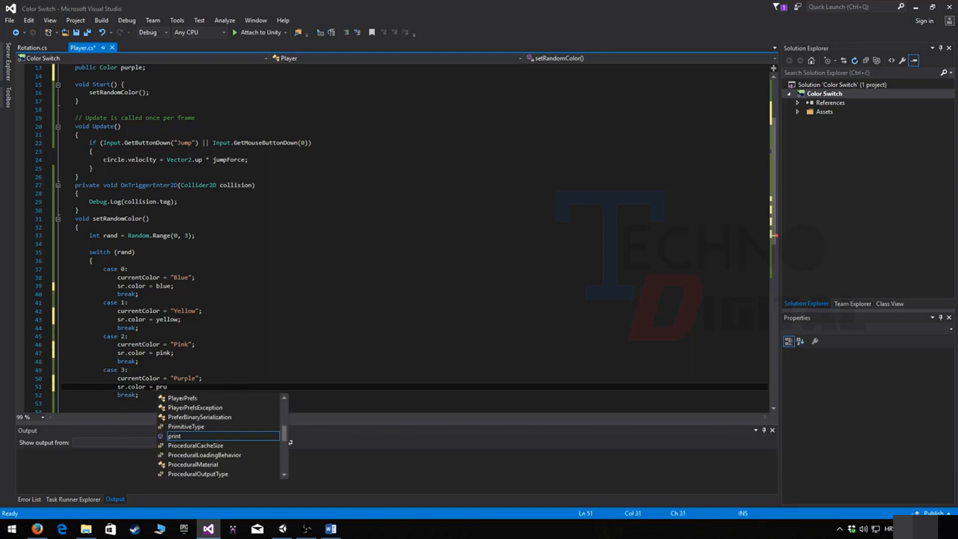
pyautogui.press('BackSpace')
pyautogui.write('urple;')
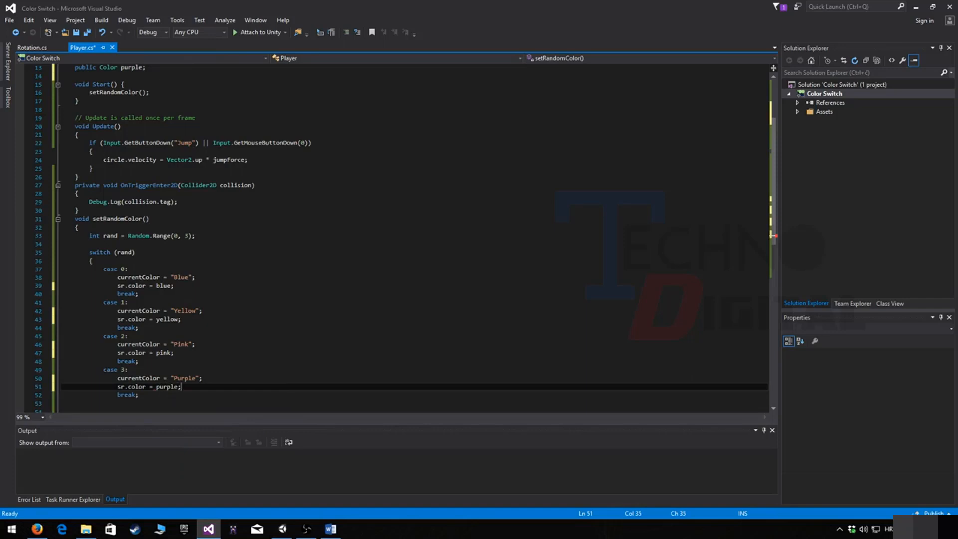
# Step: Save the Player.cs script and switch back to the Unity editor
pyautogui.scroll(4, 414, 239)
pyautogui.scroll(-3, 414, 238)
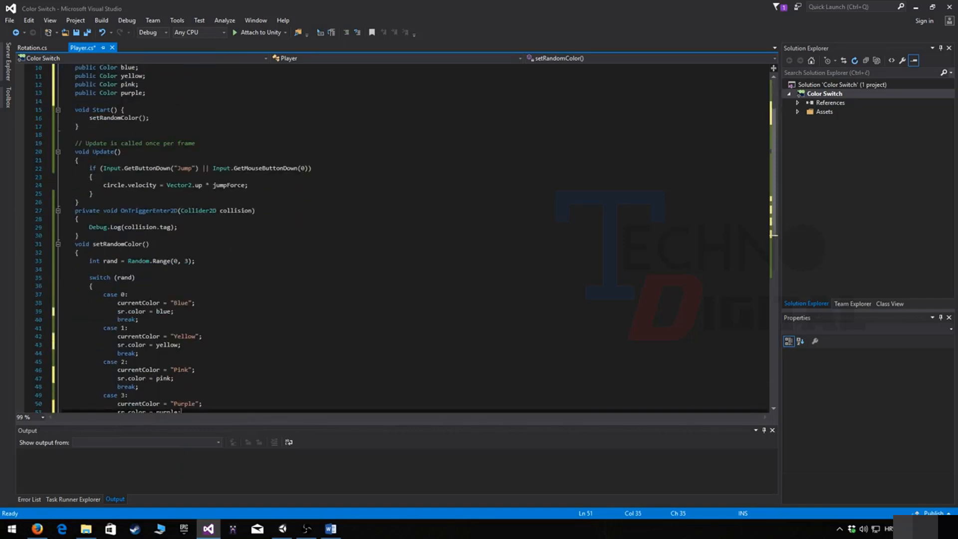
pyautogui.hotkey('ctrl', 's')
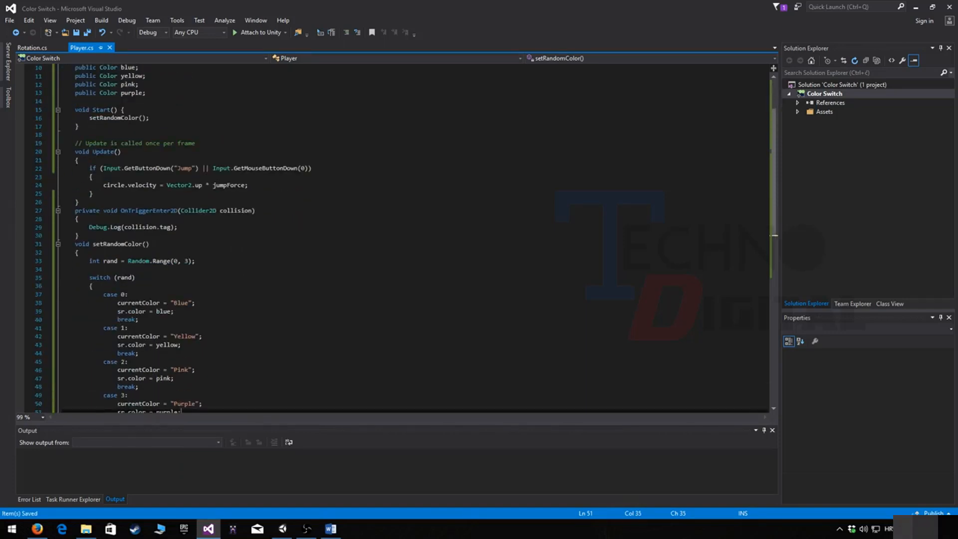
pyautogui.click(916, 6)
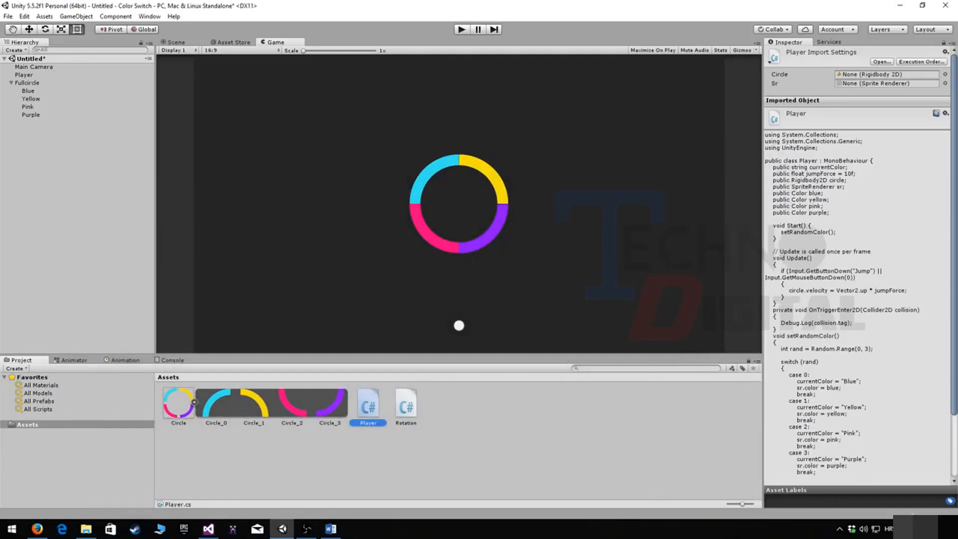
# Step: On the Player object's script, set Blue to the color sampled from the ring's blue segment, with alpha 253
pyautogui.click(24, 75)
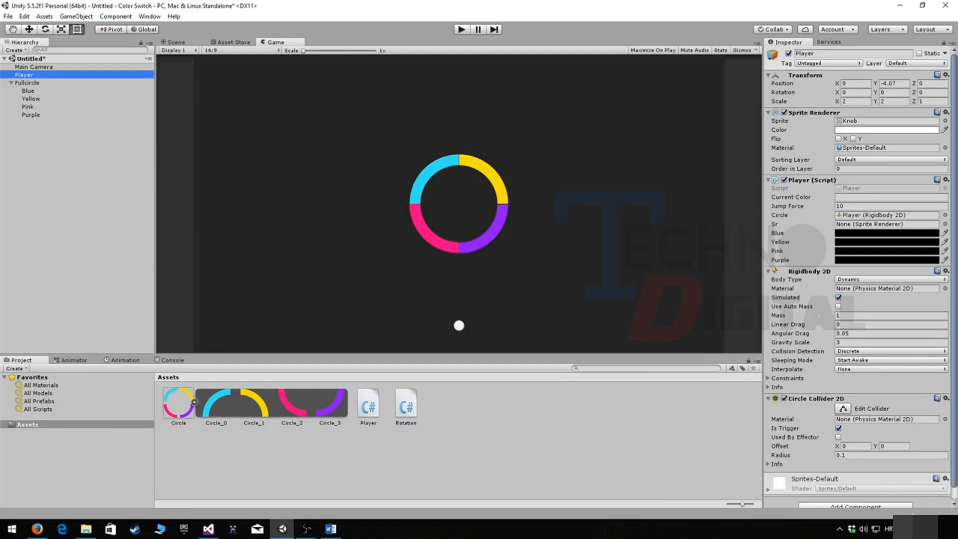
pyautogui.press('F2')
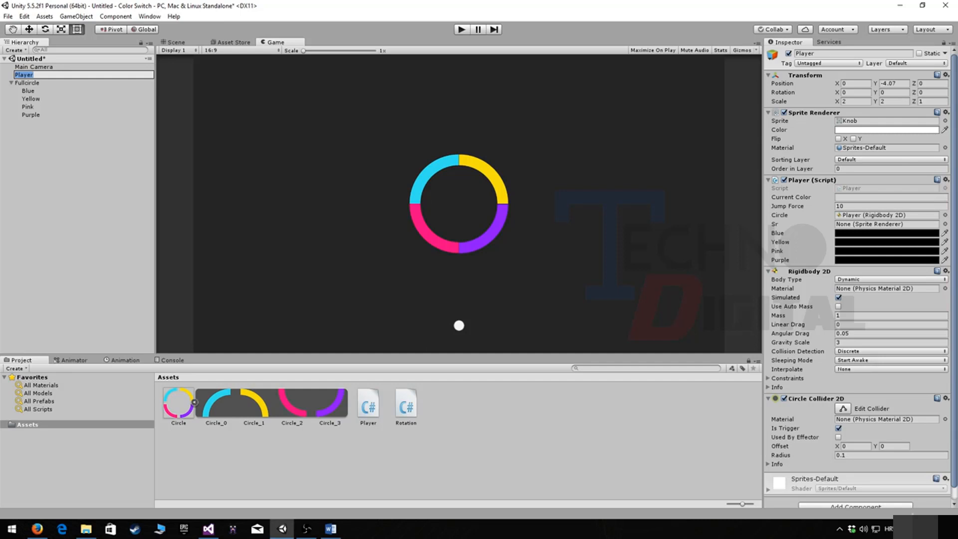
pyautogui.click(886, 233)
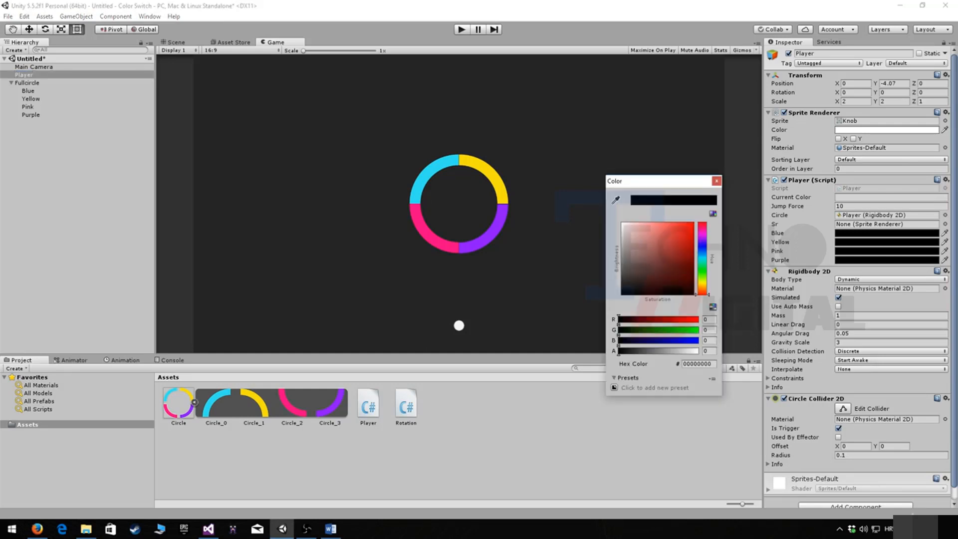
pyautogui.click(616, 199)
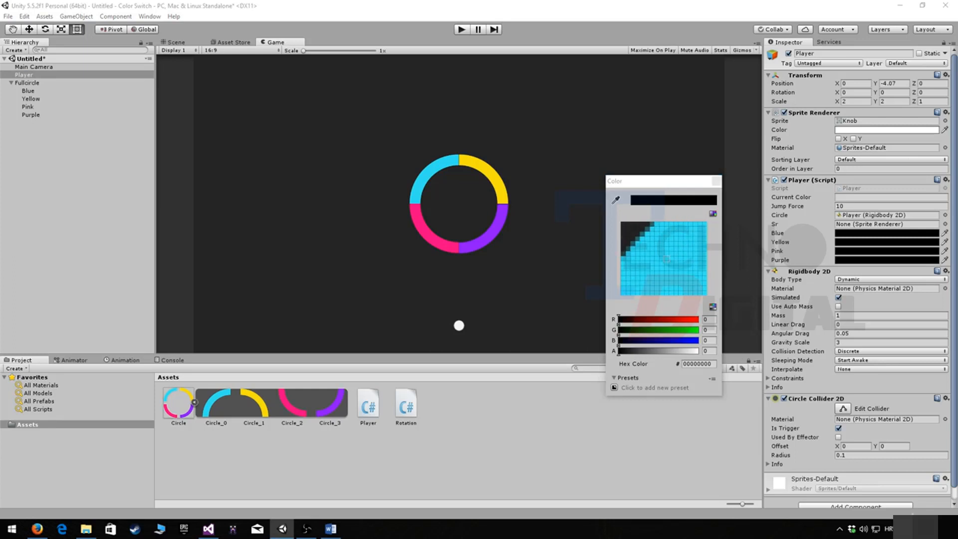
pyautogui.click(428, 173)
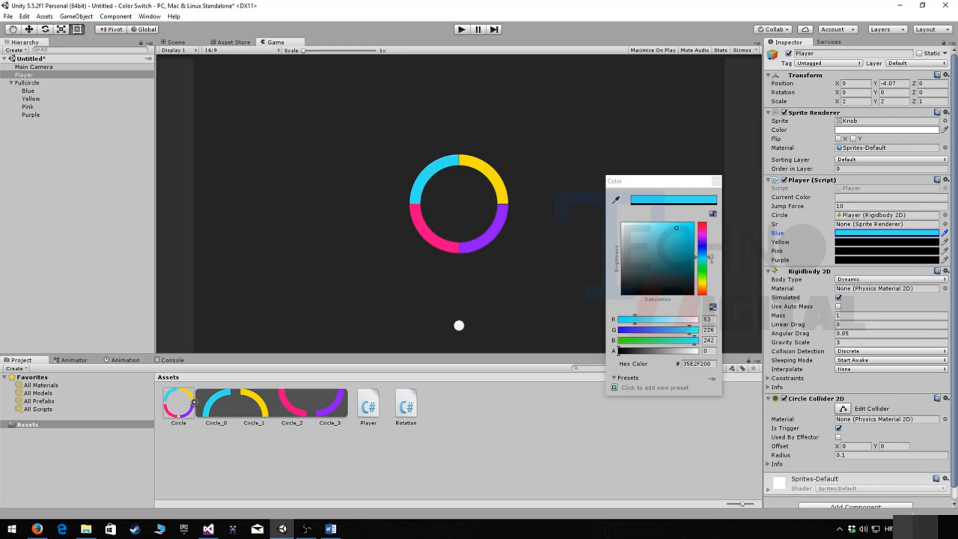
pyautogui.moveTo(619, 351); pyautogui.dragTo(698, 351)
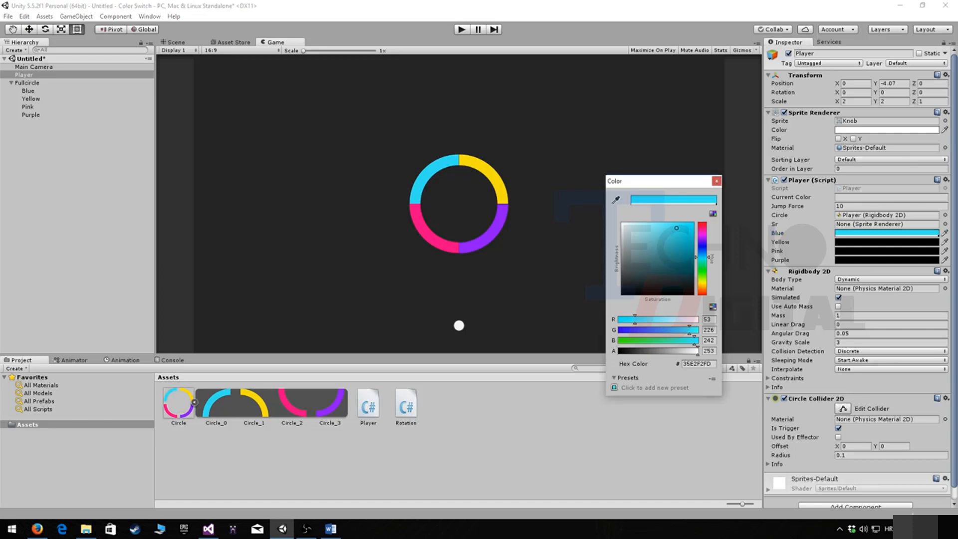
pyautogui.click(717, 181)
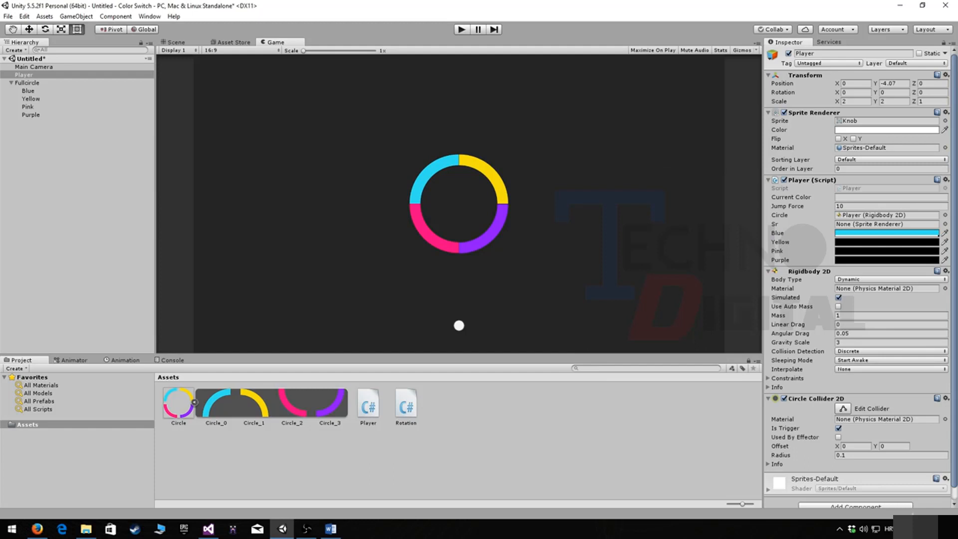
# Step: Set the Player script's Yellow to the color sampled from the ring's yellow segment, with alpha 255
pyautogui.click(887, 242)
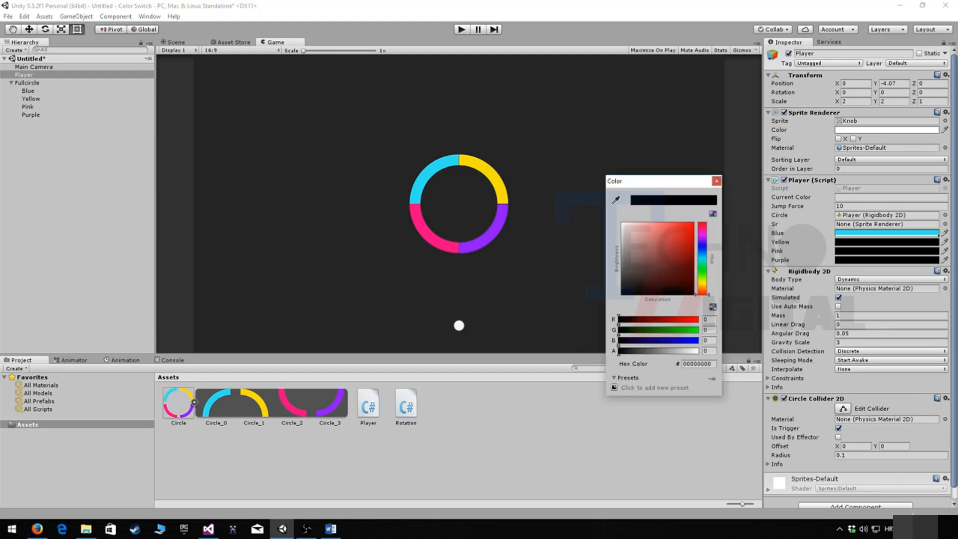
pyautogui.click(616, 200)
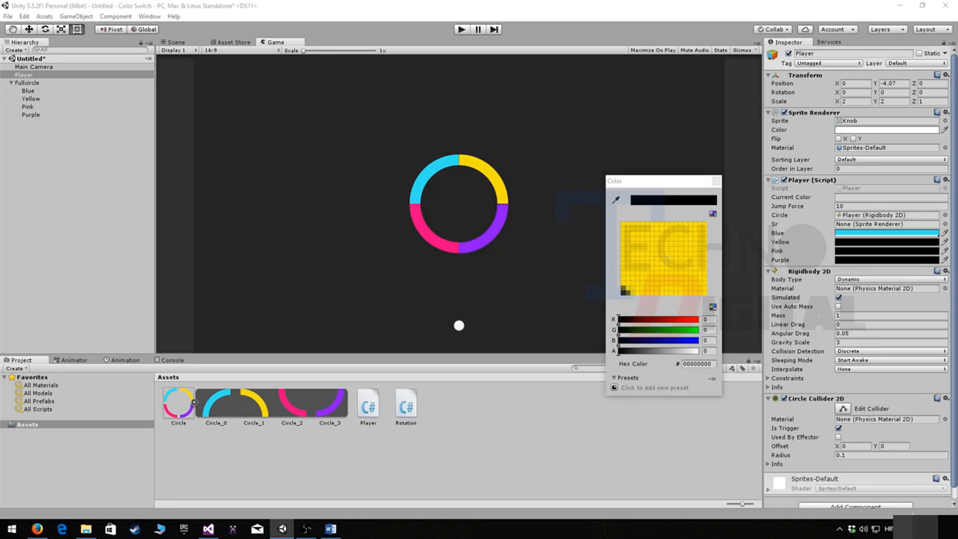
pyautogui.click(490, 172)
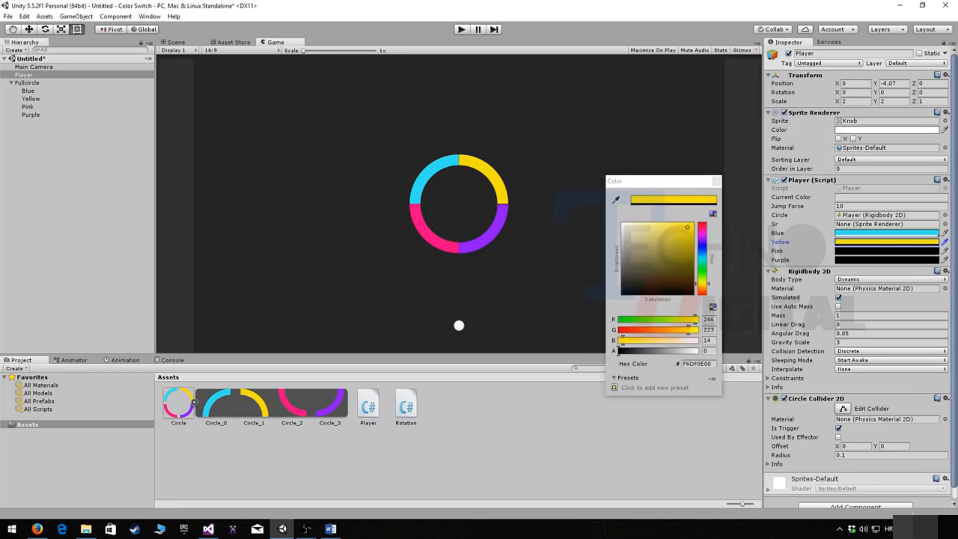
pyautogui.click(695, 351)
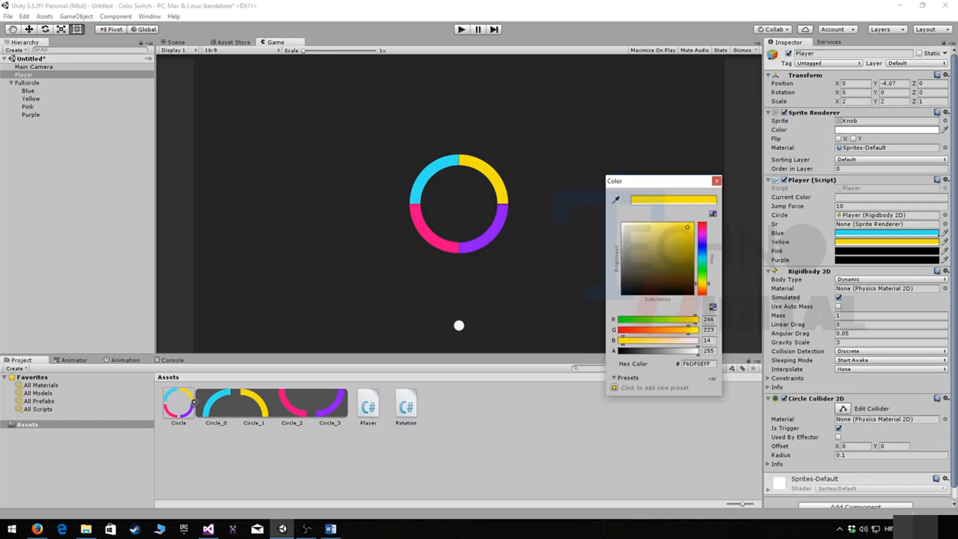
pyautogui.click(717, 181)
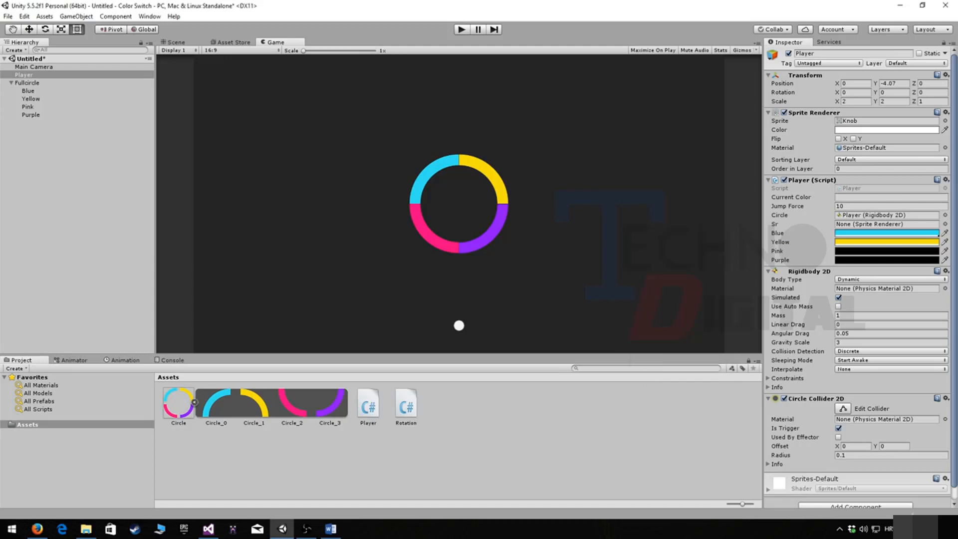
# Step: Set the Player script's Pink to the color sampled from the ring's pink segment, with alpha 255
pyautogui.click(886, 251)
pyautogui.click(615, 200)
pyautogui.click(428, 235)
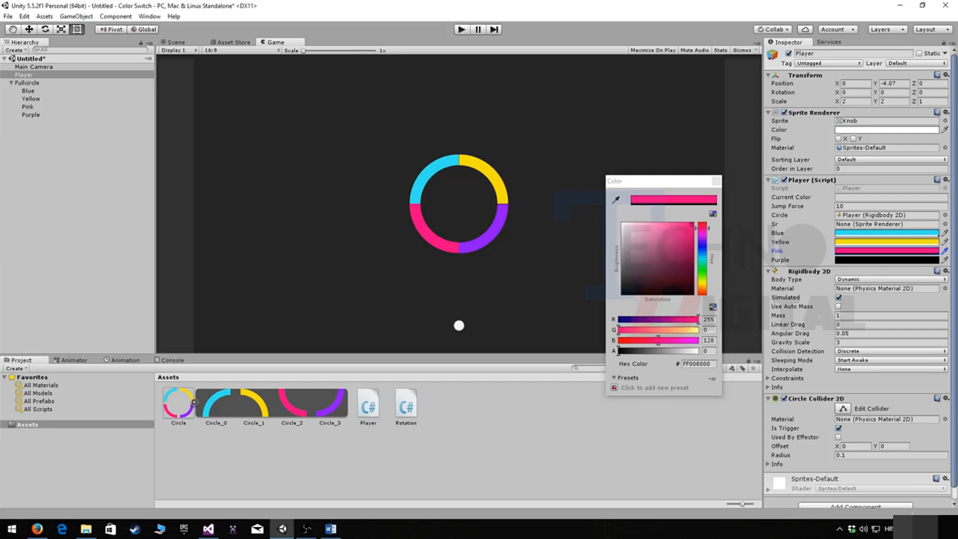
pyautogui.moveTo(618, 351); pyautogui.dragTo(700, 351)
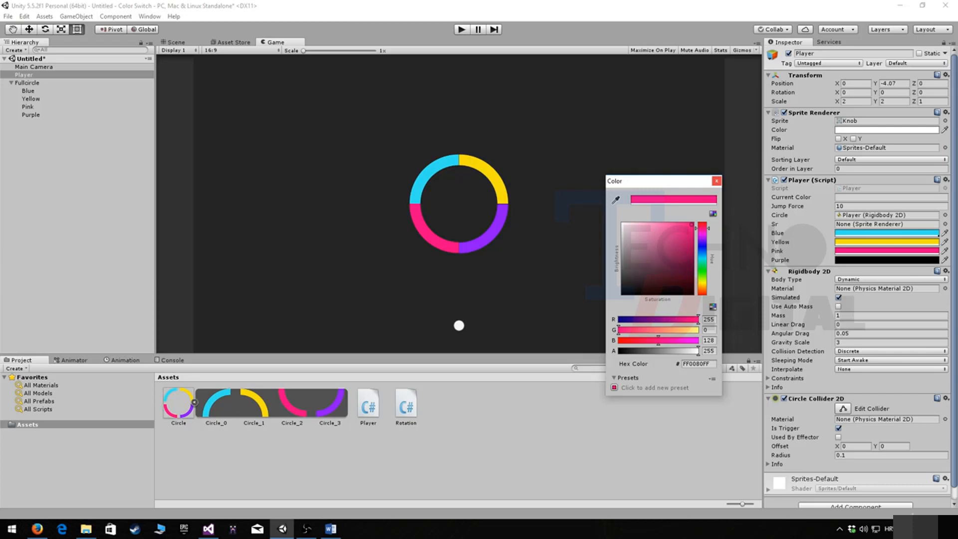
pyautogui.click(716, 181)
pyautogui.click(887, 251)
pyautogui.click(717, 180)
# Step: Set the Player script's Purple to the color sampled from the ring's purple segment, with alpha 255
pyautogui.click(887, 260)
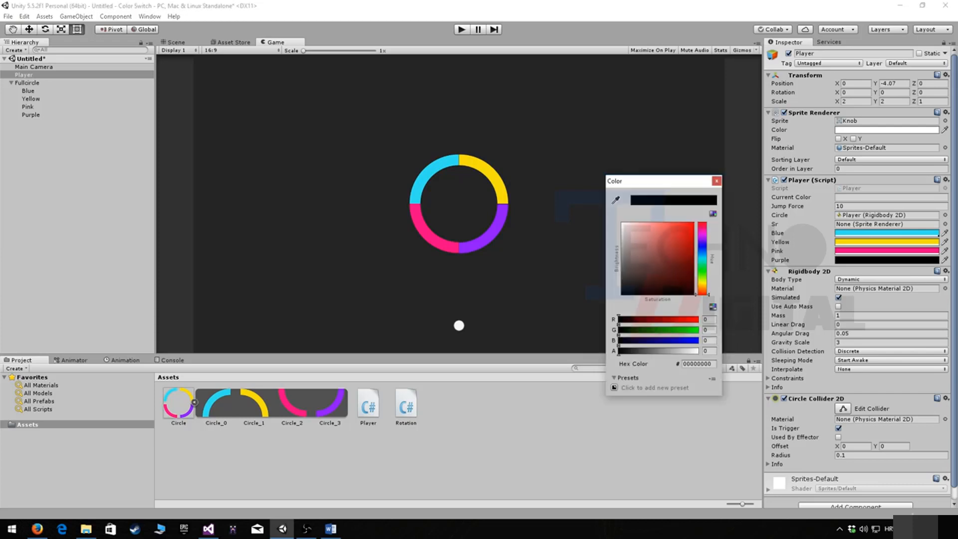
pyautogui.click(616, 200)
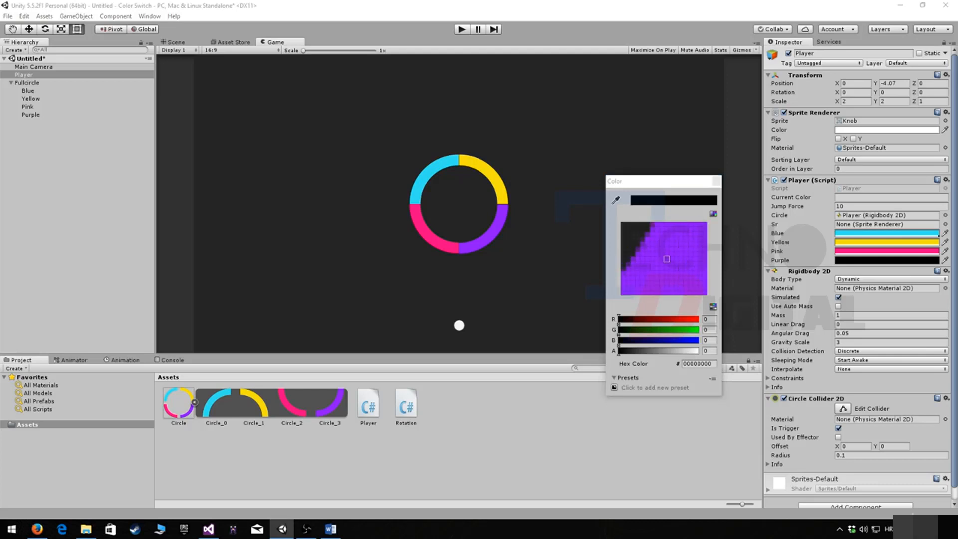
pyautogui.click(489, 234)
pyautogui.moveTo(619, 351); pyautogui.dragTo(697, 351)
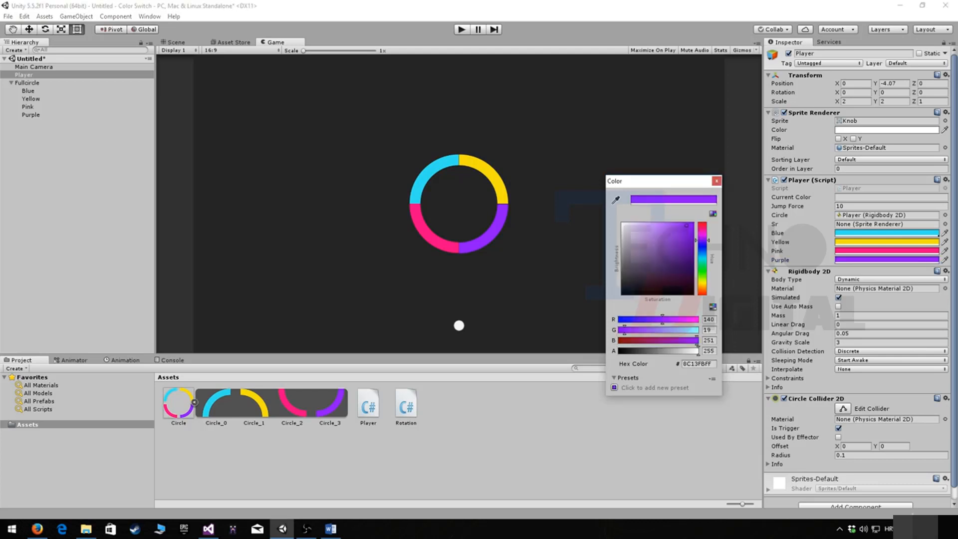
pyautogui.click(716, 181)
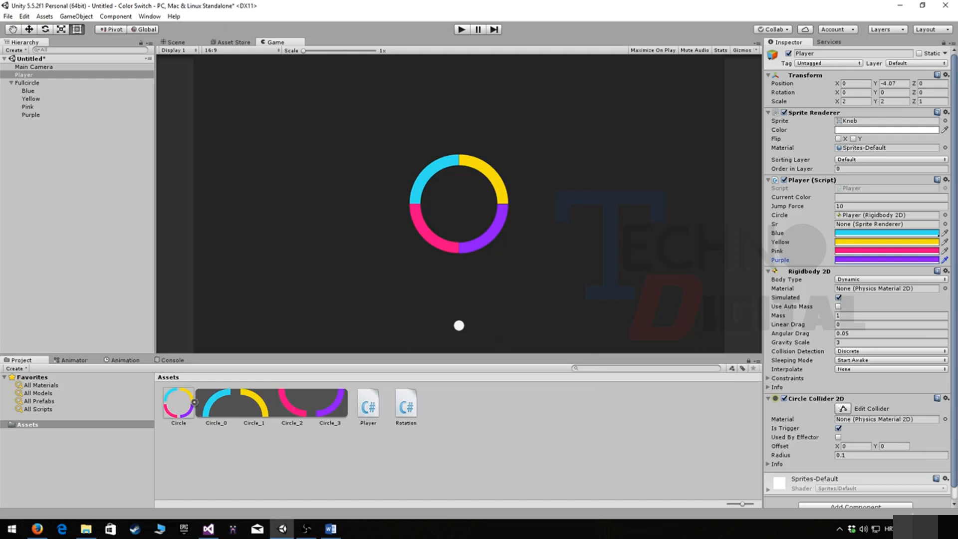
# Step: Assign the Player's own Sprite Renderer component to the script's Sr field
pyautogui.moveTo(814, 113); pyautogui.dragTo(814, 114)
pyautogui.moveTo(814, 114); pyautogui.dragTo(870, 224)
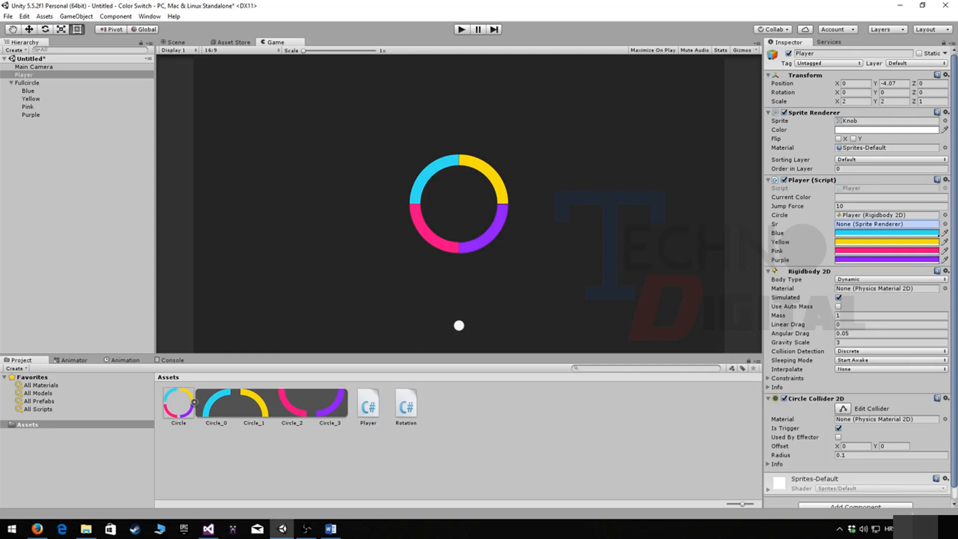
pyautogui.moveTo(870, 224); pyautogui.dragTo(870, 224)
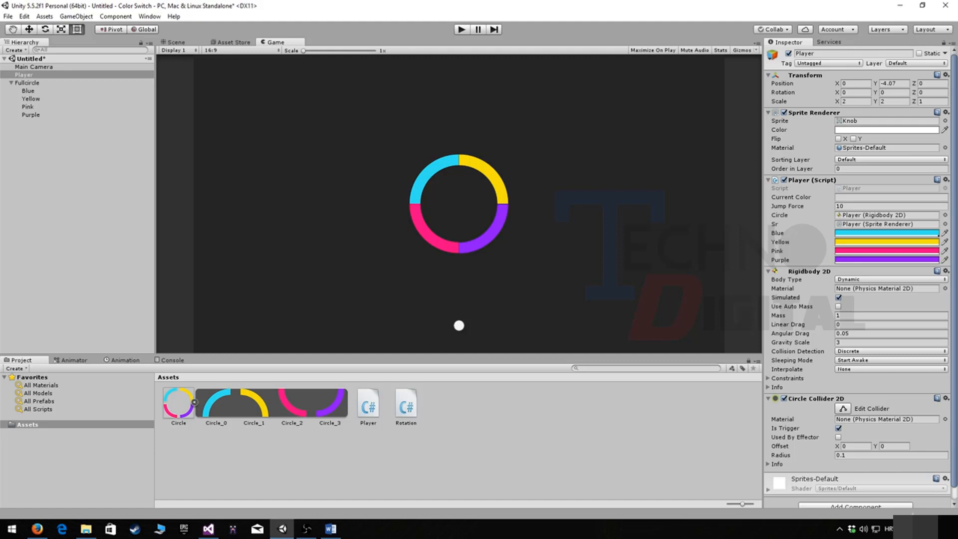
# Step: Play-test the game by making the ball jump repeatedly through the rotating ring, and restart play mode to check the random starting color
pyautogui.hotkey('ctrl', 'p')
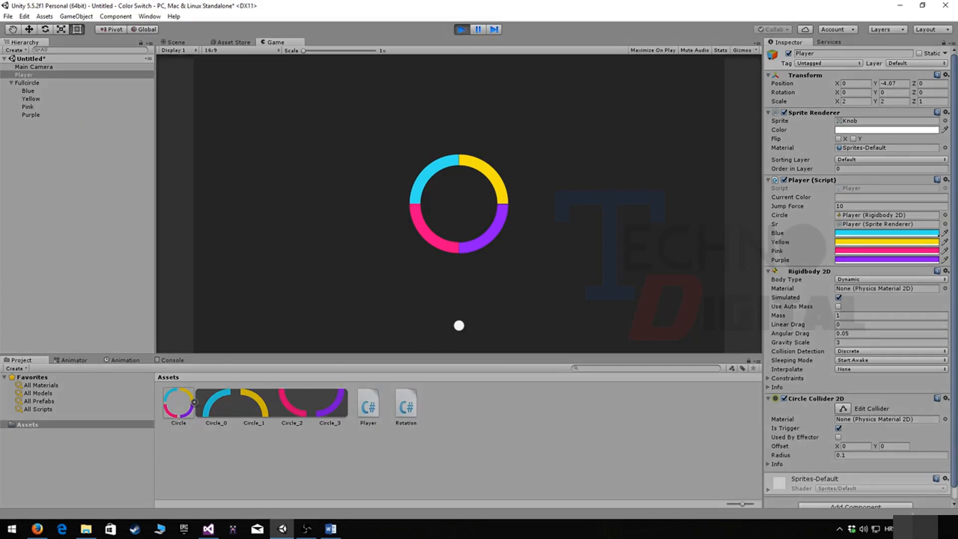
pyautogui.press('space')
pyautogui.press('space')
pyautogui.press('space')
pyautogui.press('space')
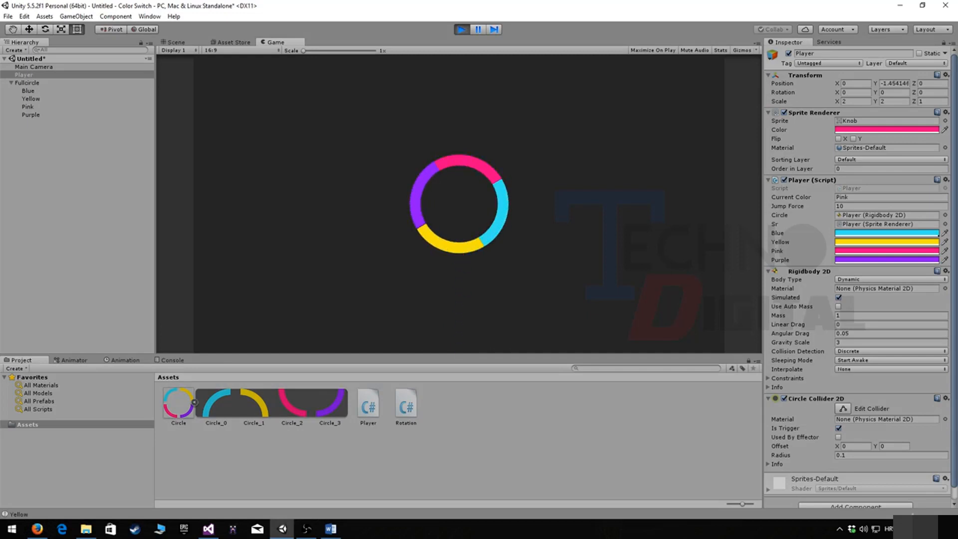
pyautogui.press('space')
pyautogui.press('space')
pyautogui.press('space')
pyautogui.press('space')
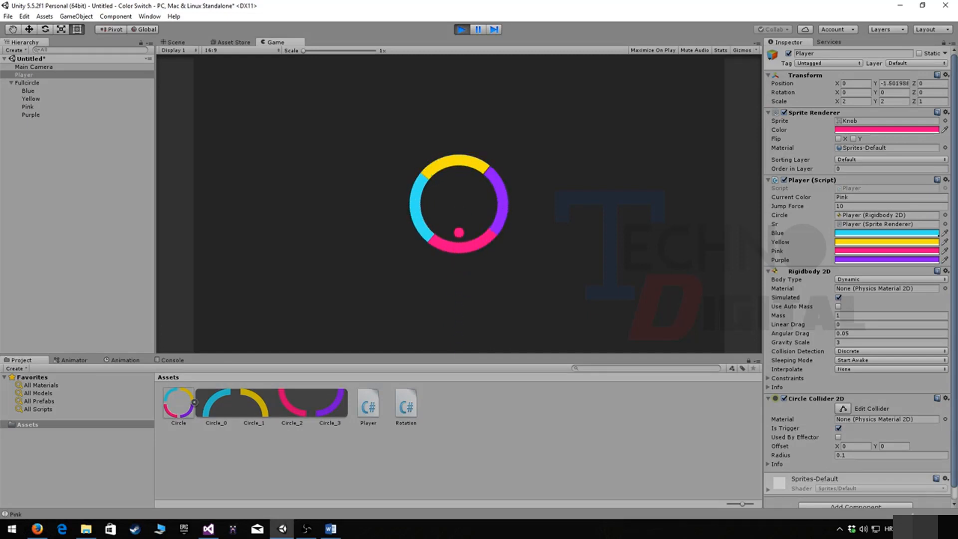
pyautogui.press('space')
pyautogui.press('space')
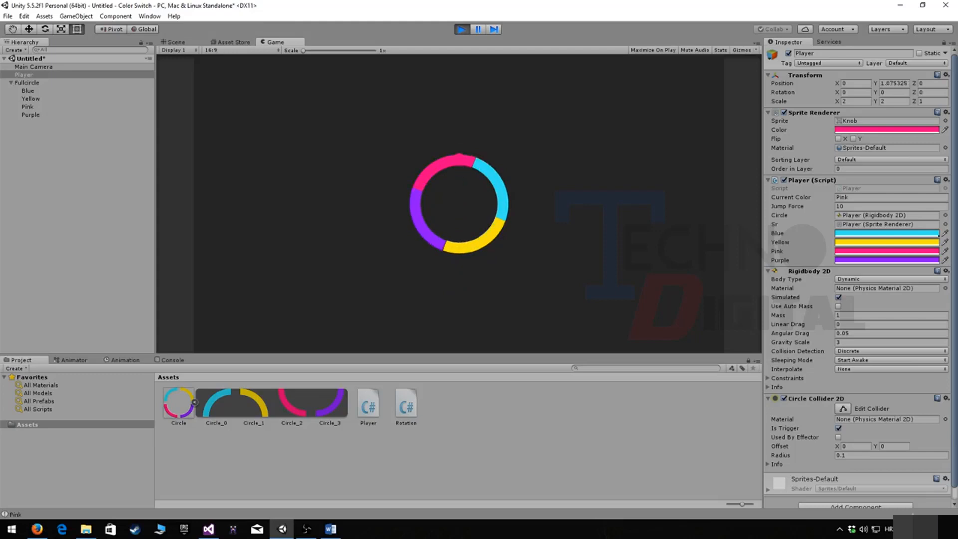
pyautogui.press('space')
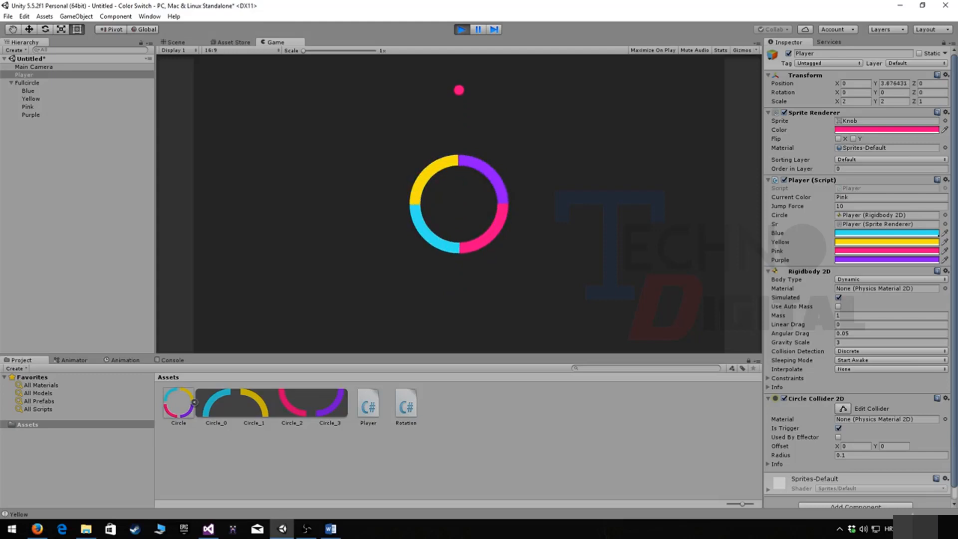
pyautogui.press('space')
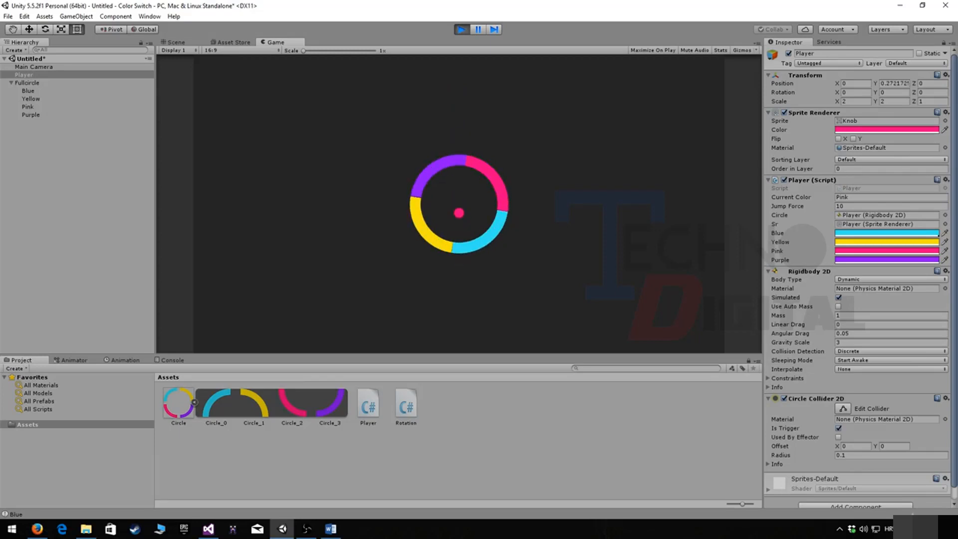
pyautogui.press('space')
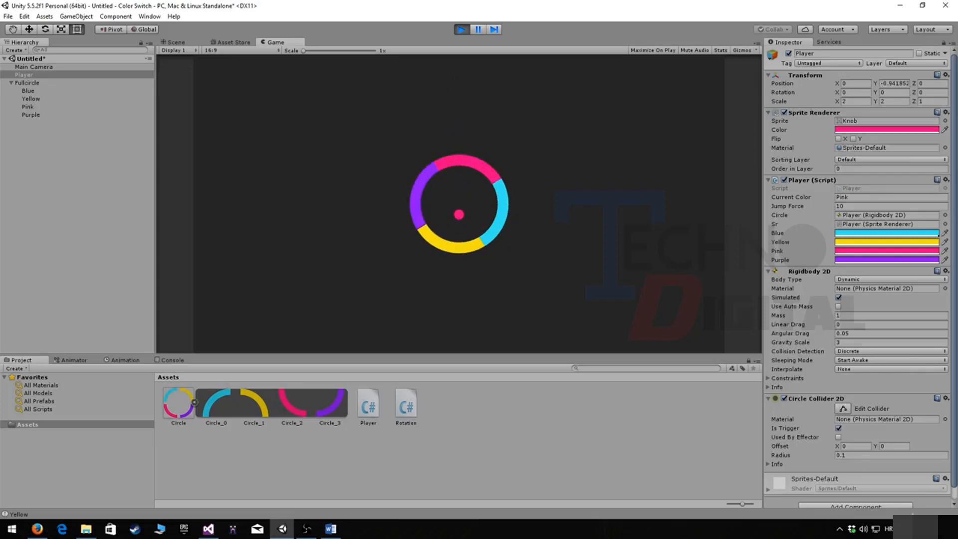
pyautogui.press('space')
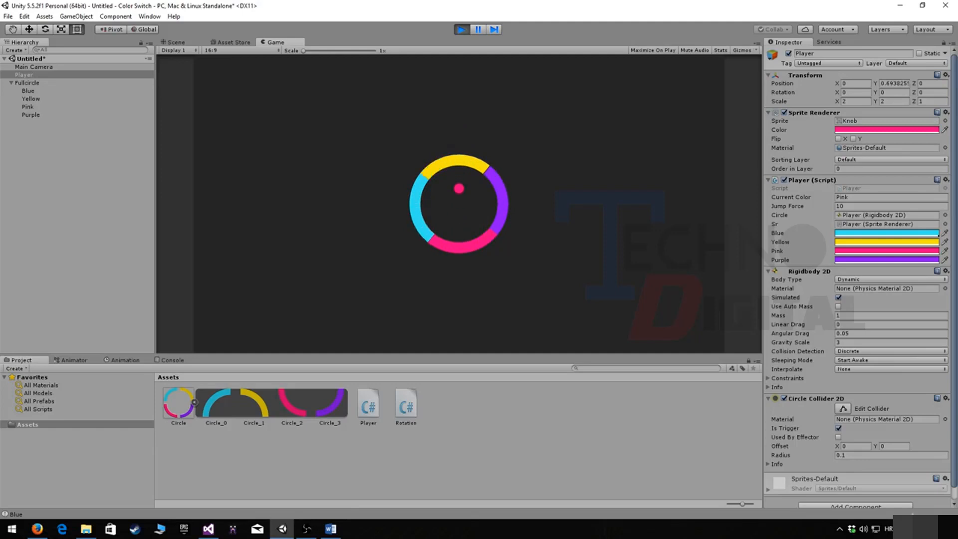
pyautogui.press('space')
pyautogui.press('space')
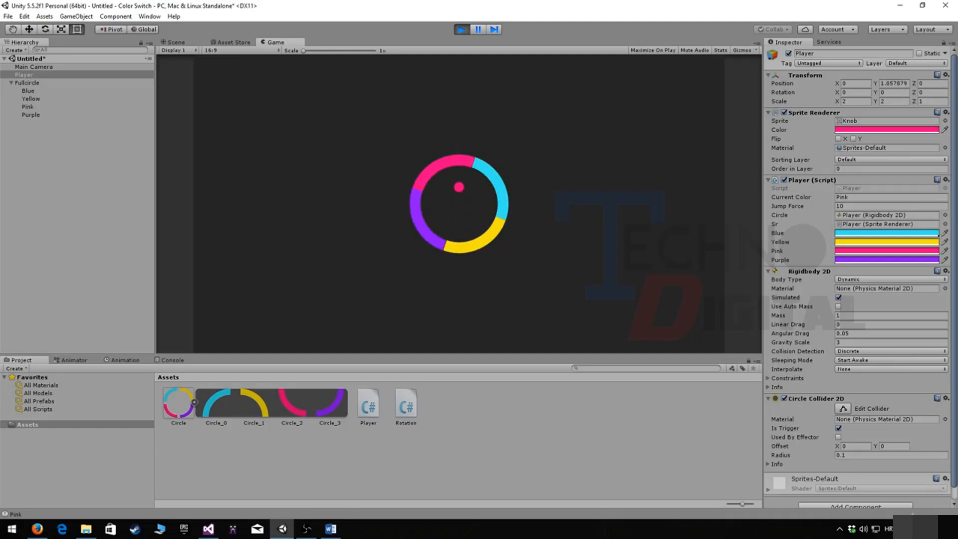
pyautogui.press('space')
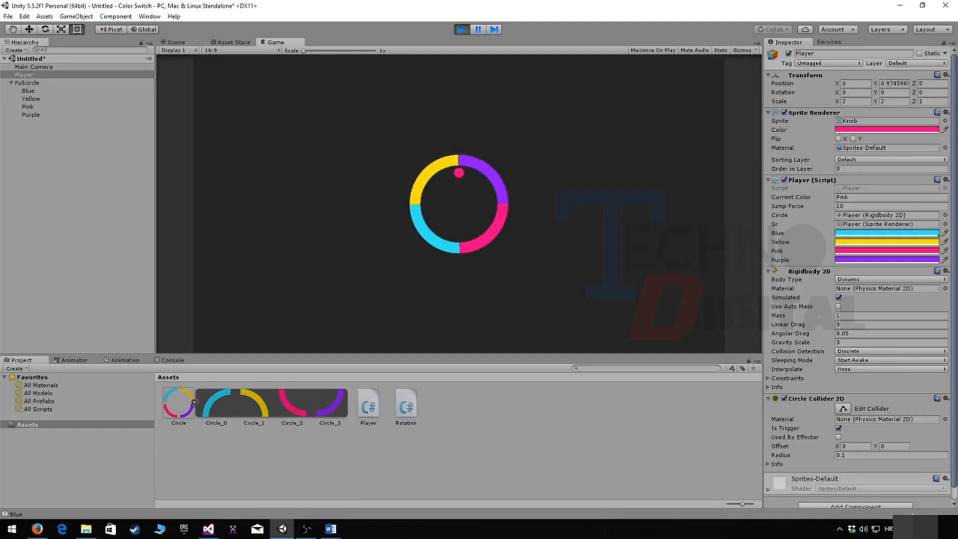
pyautogui.press('space')
pyautogui.press('space')
pyautogui.press('space')
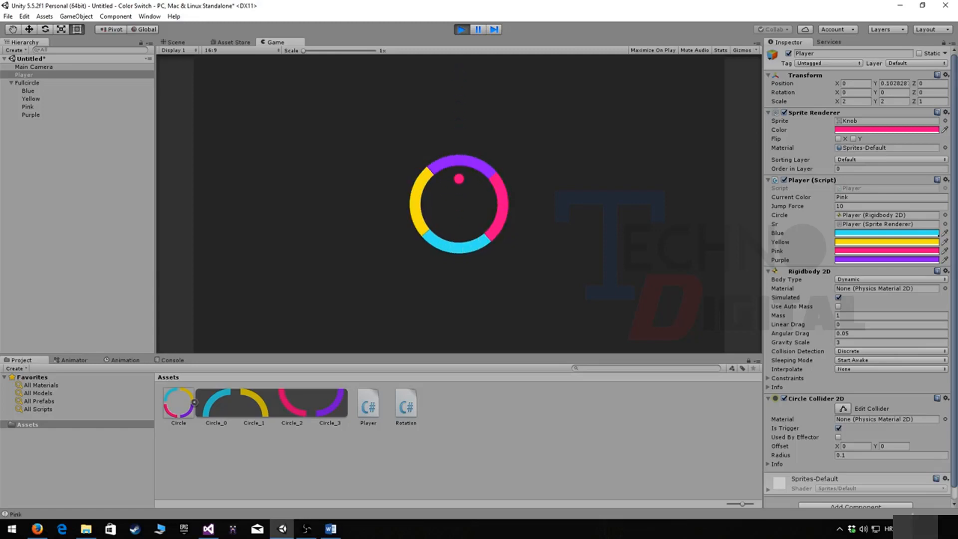
pyautogui.hotkey('ctrl', 'p')
pyautogui.hotkey('ctrl', 'p')
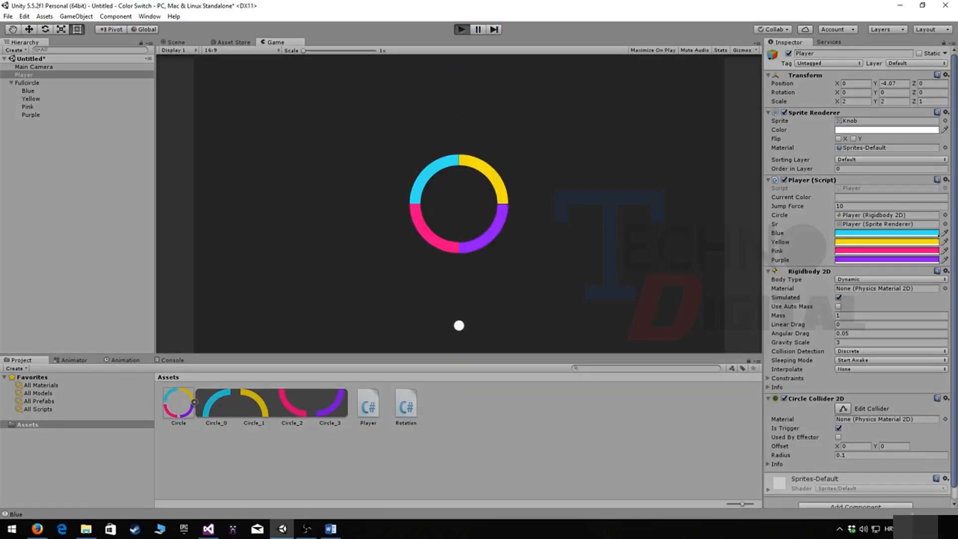
# Step: Run the game several times, jumping the ball through the ring in each run, to compare the random starting colors
pyautogui.press('space')
pyautogui.press('space')
pyautogui.press('space')
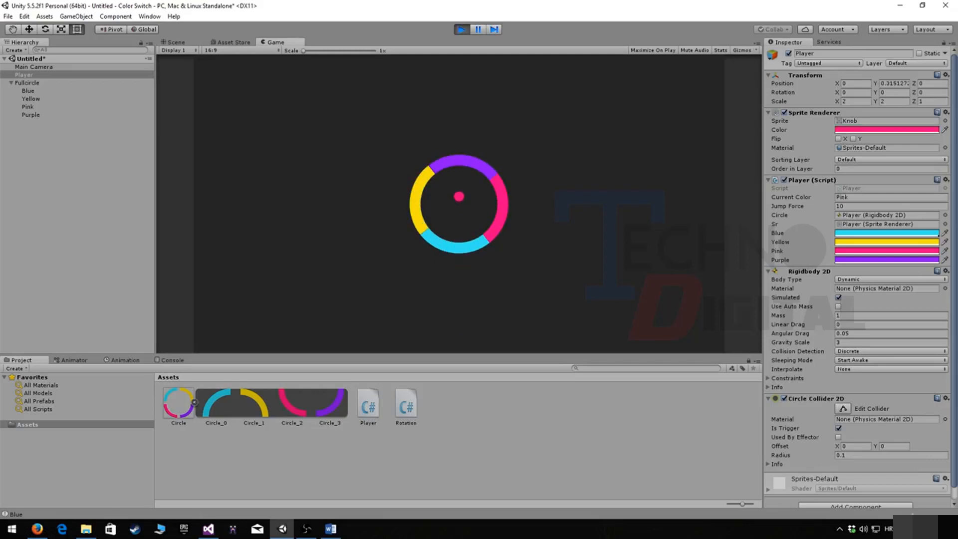
pyautogui.hotkey('ctrl', 'p')
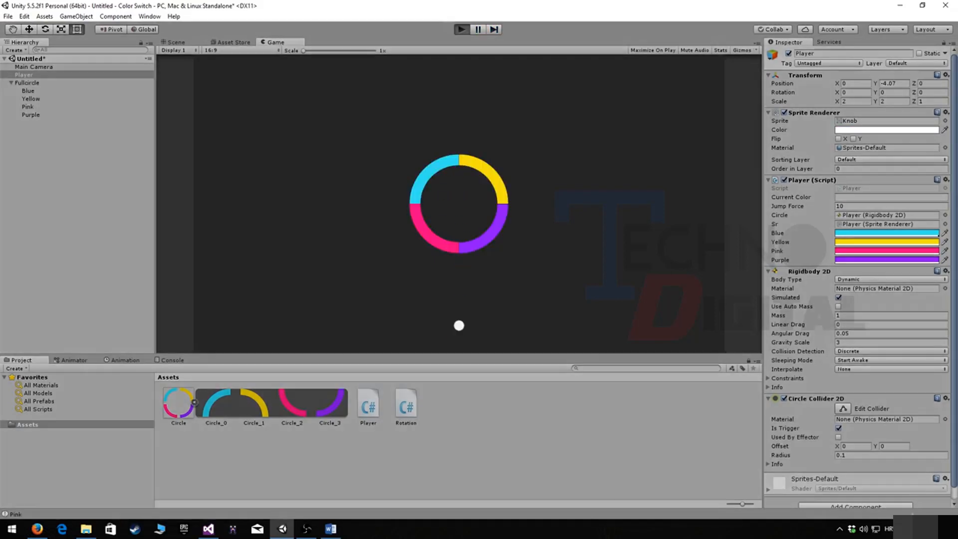
pyautogui.press('space')
pyautogui.press('space')
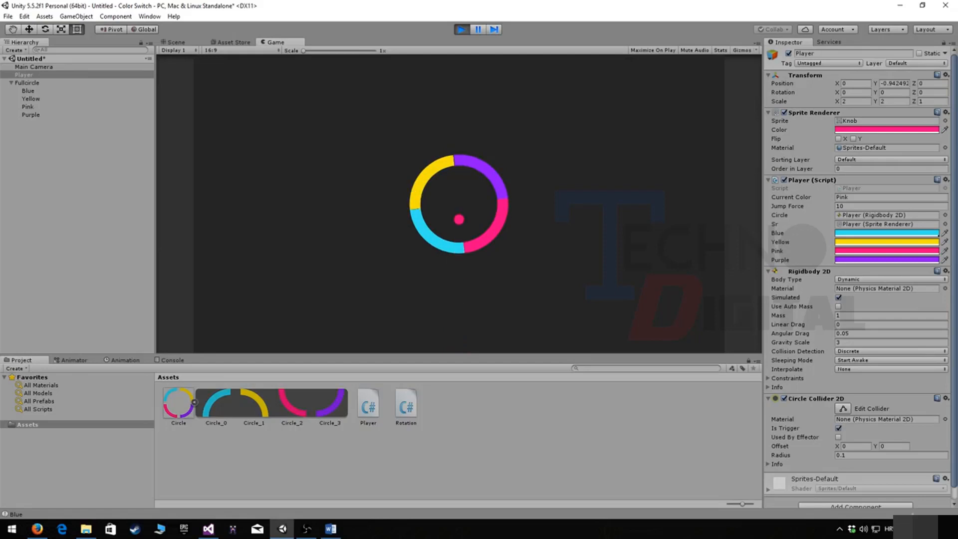
pyautogui.hotkey('ctrl', 'p')
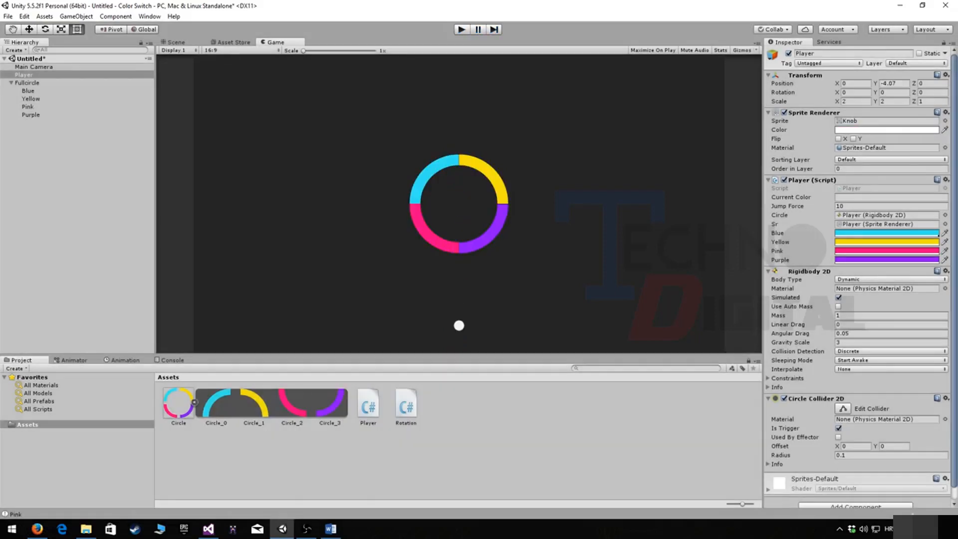
pyautogui.hotkey('ctrl', 'p')
pyautogui.press('space')
pyautogui.press('space')
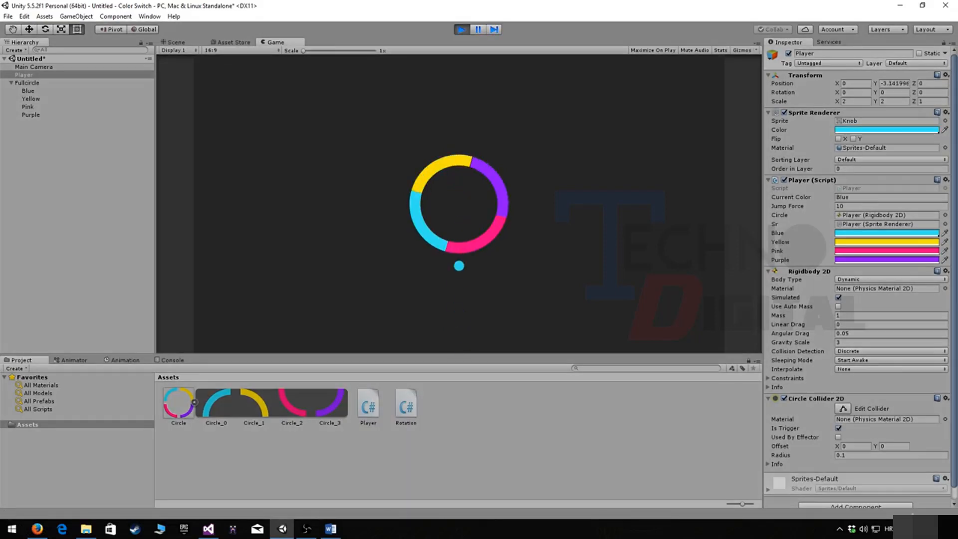
pyautogui.press('space')
pyautogui.press('space')
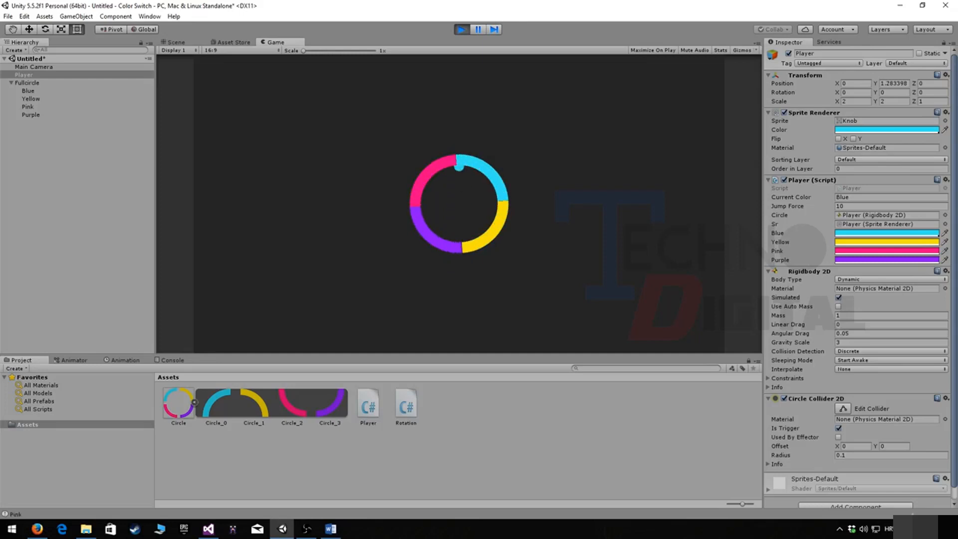
pyautogui.press('space')
pyautogui.press('space')
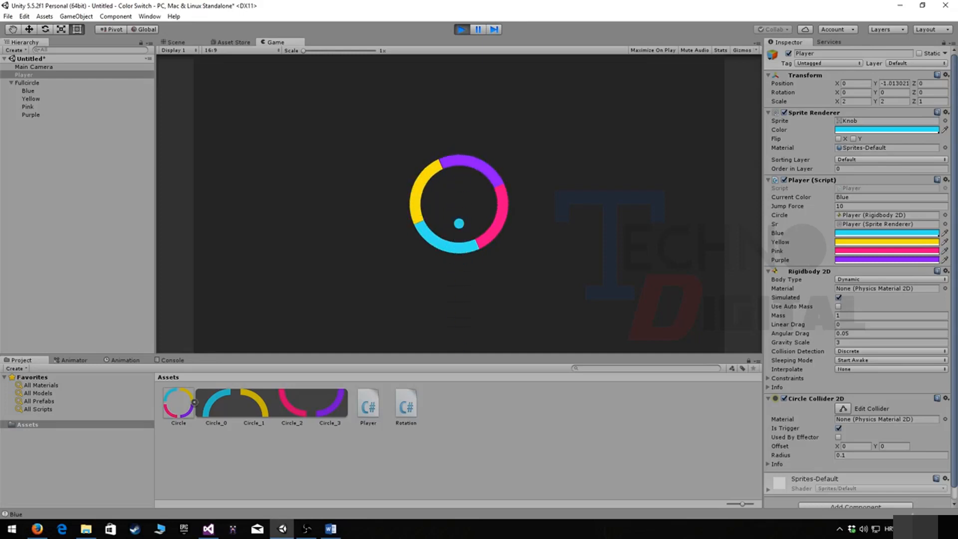
pyautogui.press('space')
pyautogui.press('space')
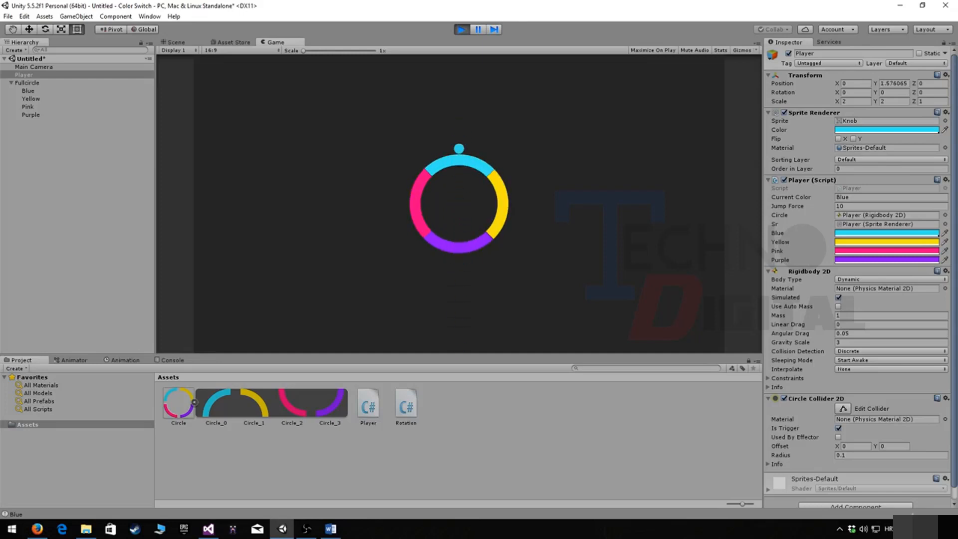
pyautogui.press('space')
pyautogui.press('space')
pyautogui.hotkey('ctrl', 'p')
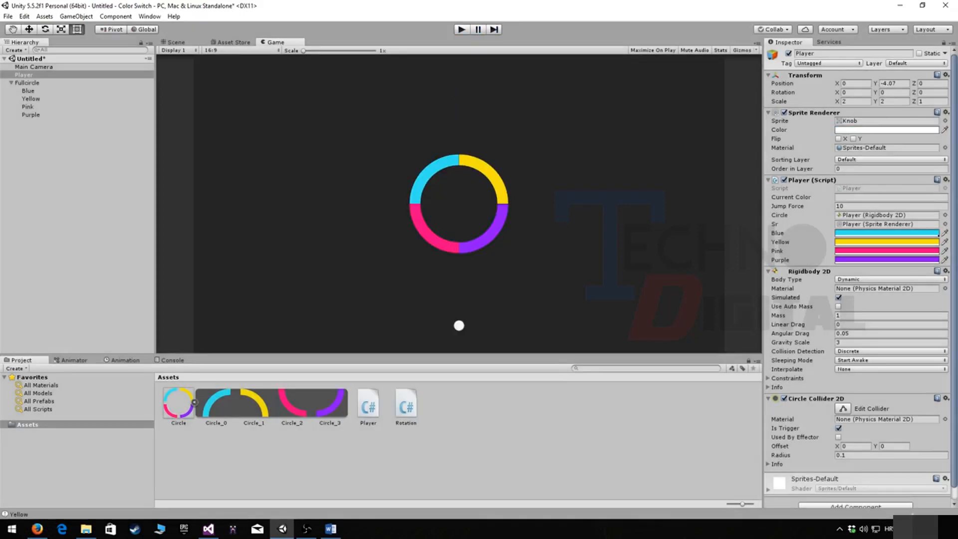
pyautogui.hotkey('ctrl', 'p')
pyautogui.press('space')
pyautogui.press('space')
pyautogui.press('space')
pyautogui.press('space')
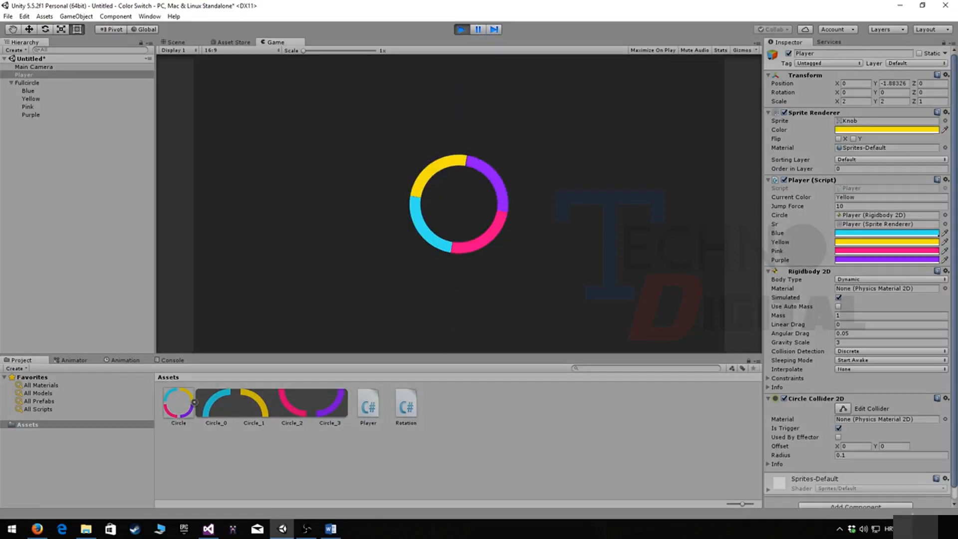
pyautogui.hotkey('ctrl', 'p')
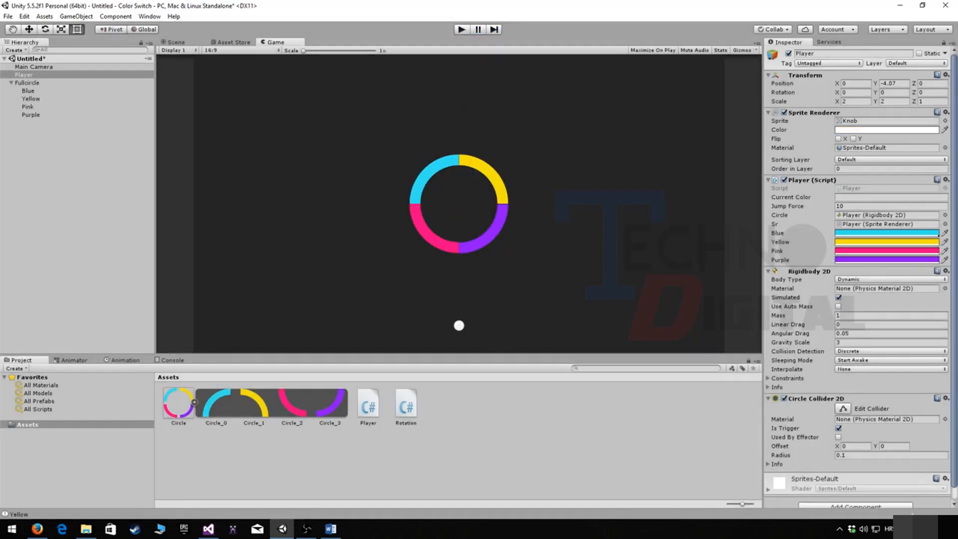
pyautogui.click(307, 529)
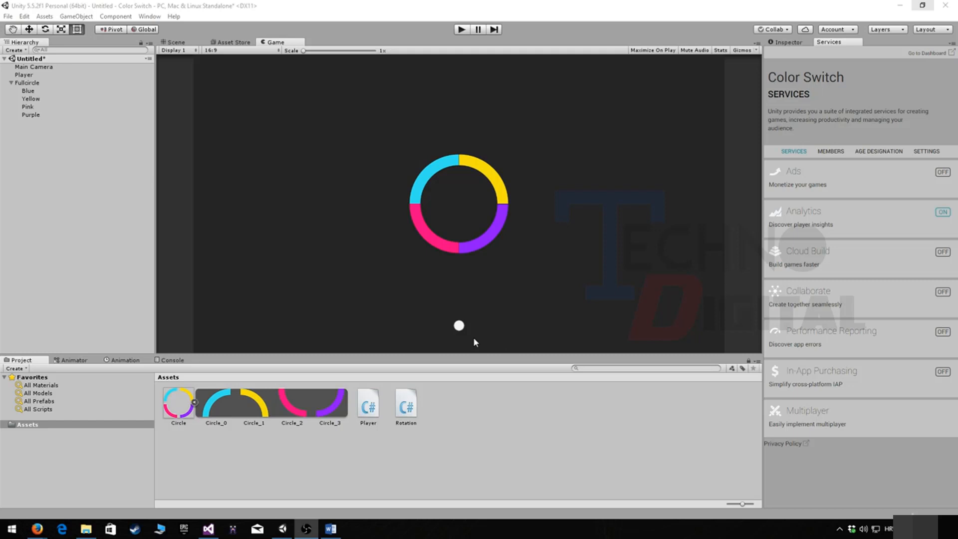
# Step: Open the Player script in Visual Studio and change the upper limit of Random.Range in setRandomColor to 4
pyautogui.doubleClick(369, 406)
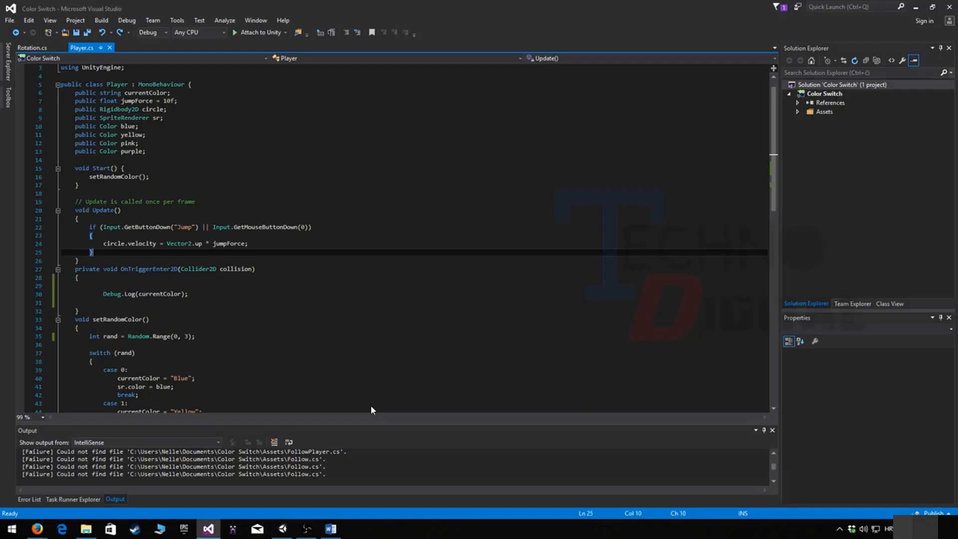
pyautogui.click(349, 314)
pyautogui.scroll(-2, 359, 312)
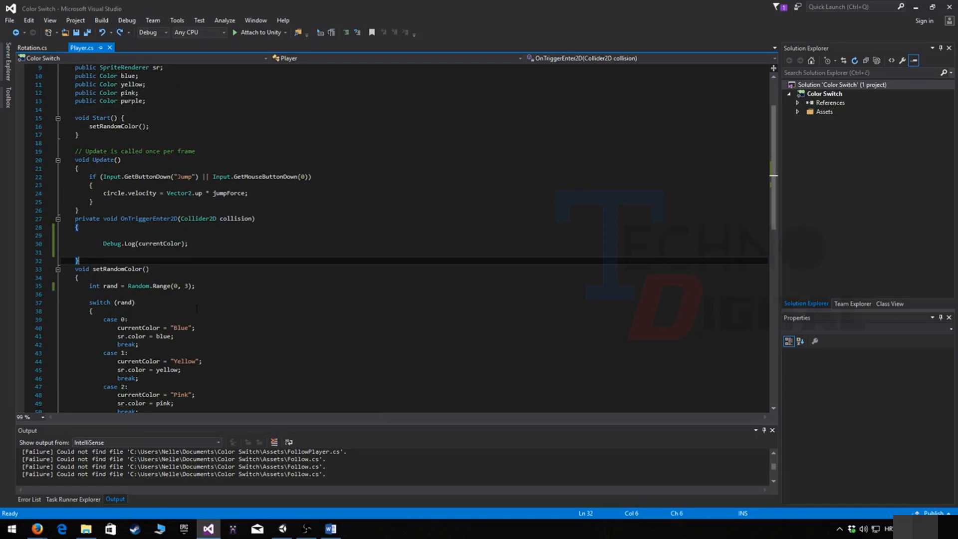
pyautogui.click(239, 345)
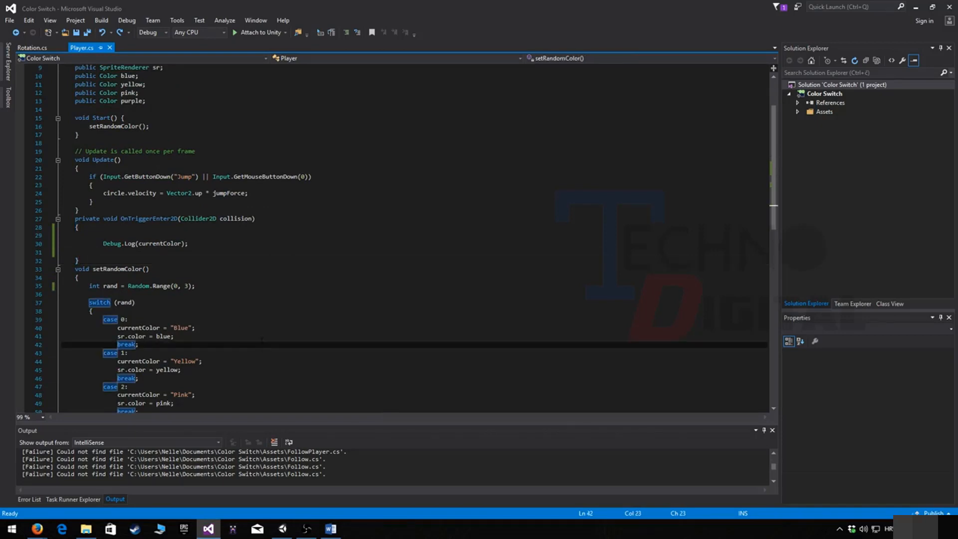
pyautogui.click(192, 286)
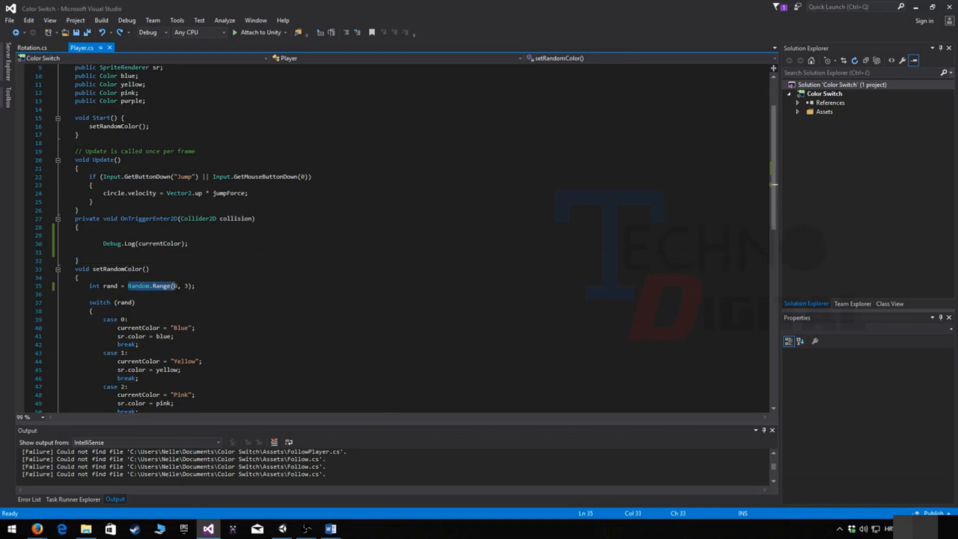
pyautogui.click(174, 286)
pyautogui.click(186, 286)
pyautogui.write('4')
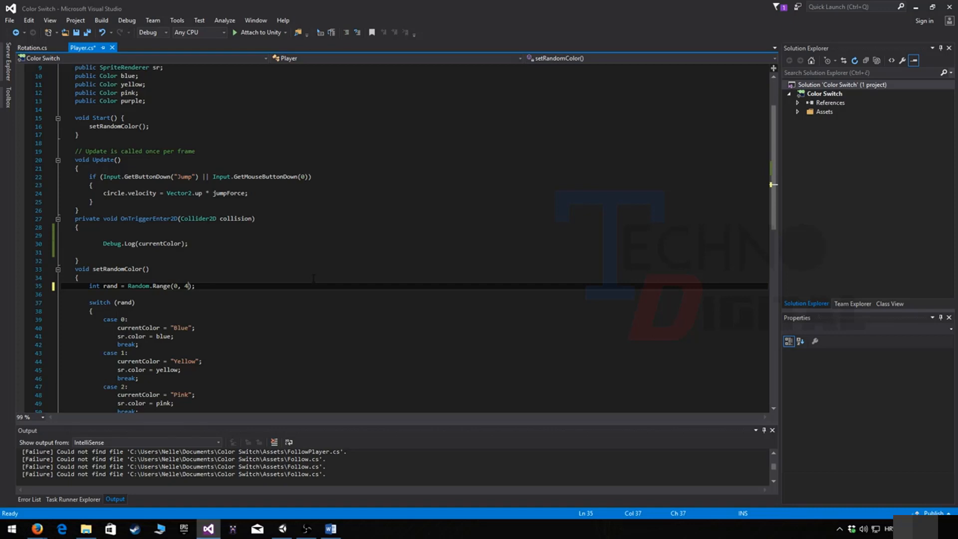
# Step: In OnTriggerEnter2D, replace the Debug.Log(currentColor) line with the condition if(collision.tag != currentColor)
pyautogui.moveTo(197, 248); pyautogui.dragTo(103, 244)
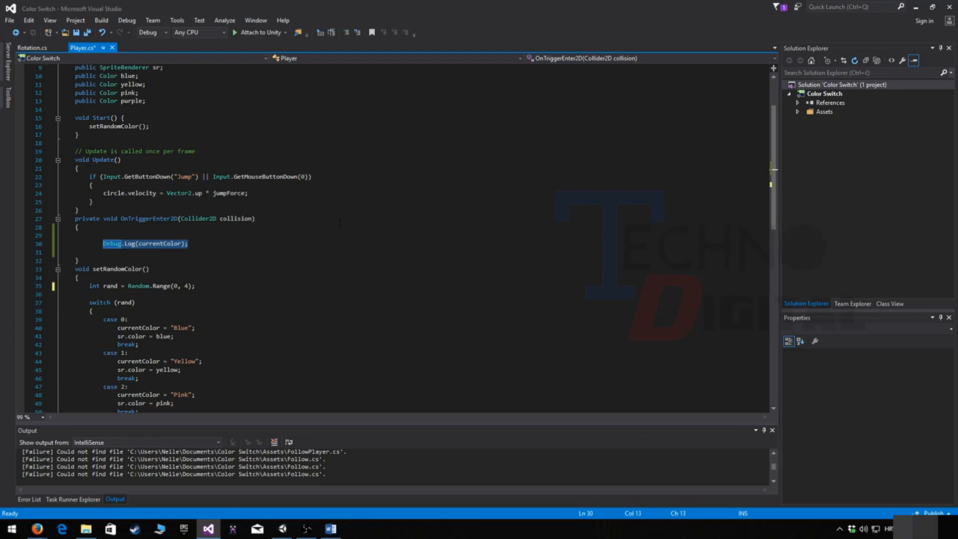
pyautogui.press('BackSpace')
pyautogui.press('BackSpace')
pyautogui.write('if')
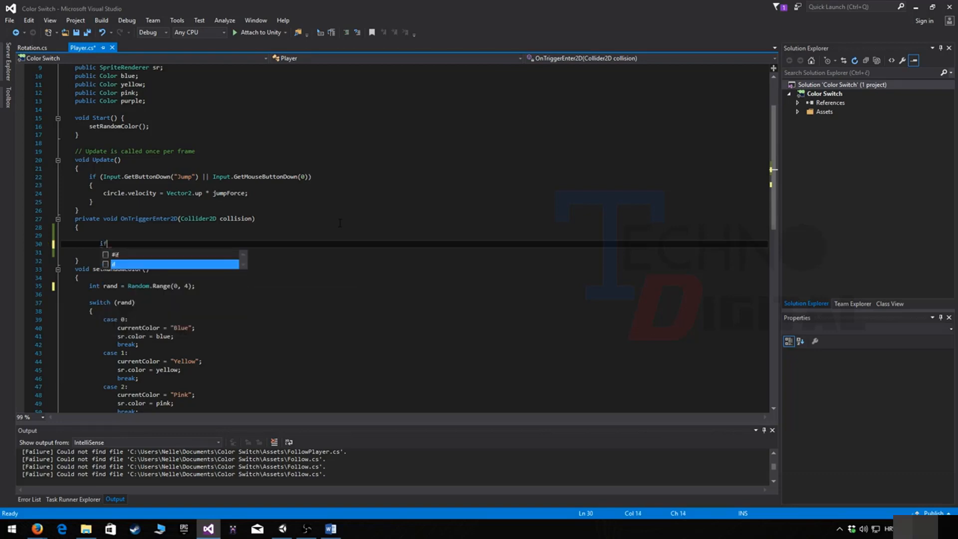
pyautogui.write('(')
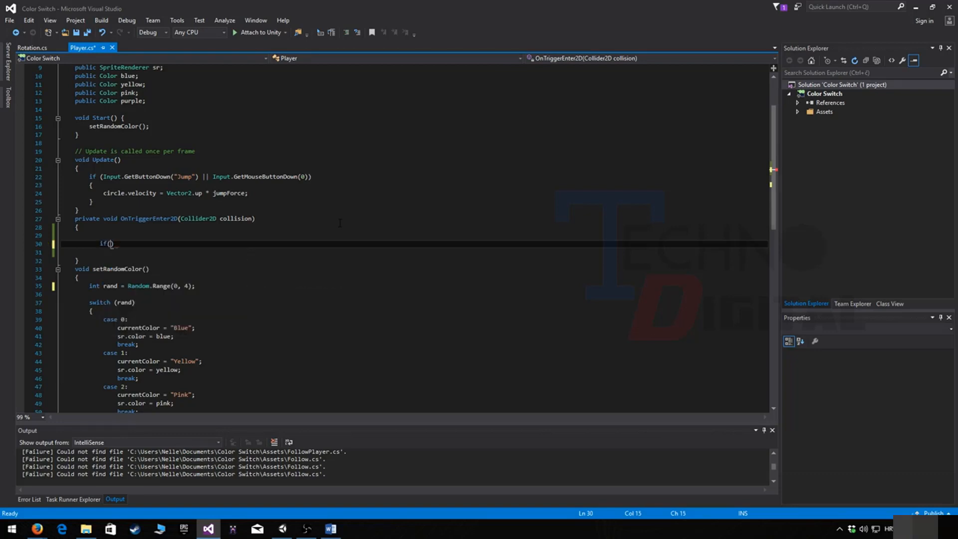
pyautogui.write('coll')
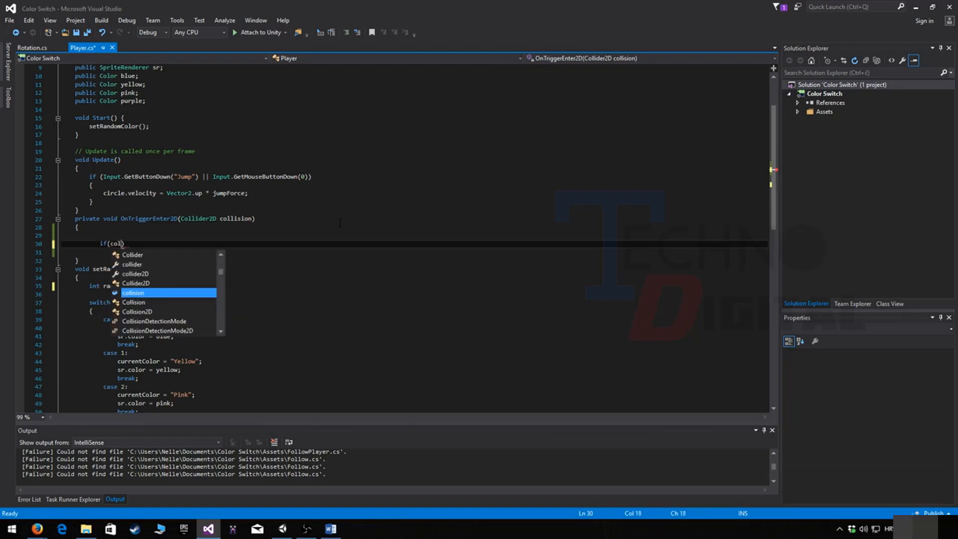
pyautogui.press('Tab')
pyautogui.write('.tag !=')
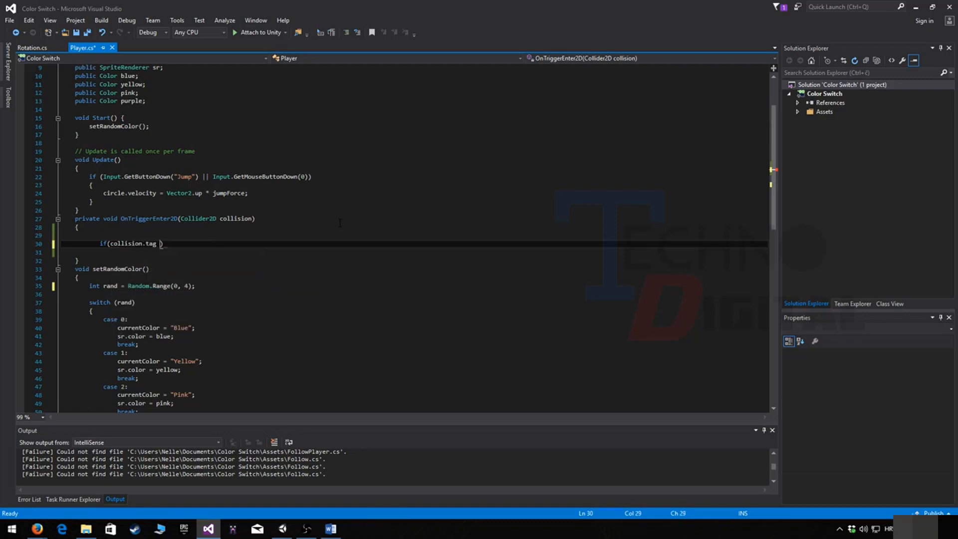
pyautogui.write(' cu')
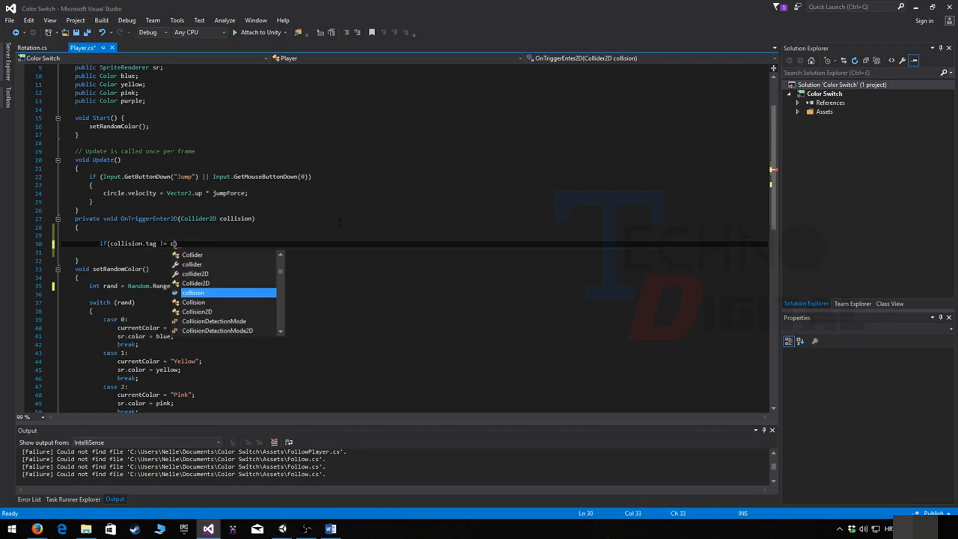
pyautogui.press('Tab')
pyautogui.press('Return')
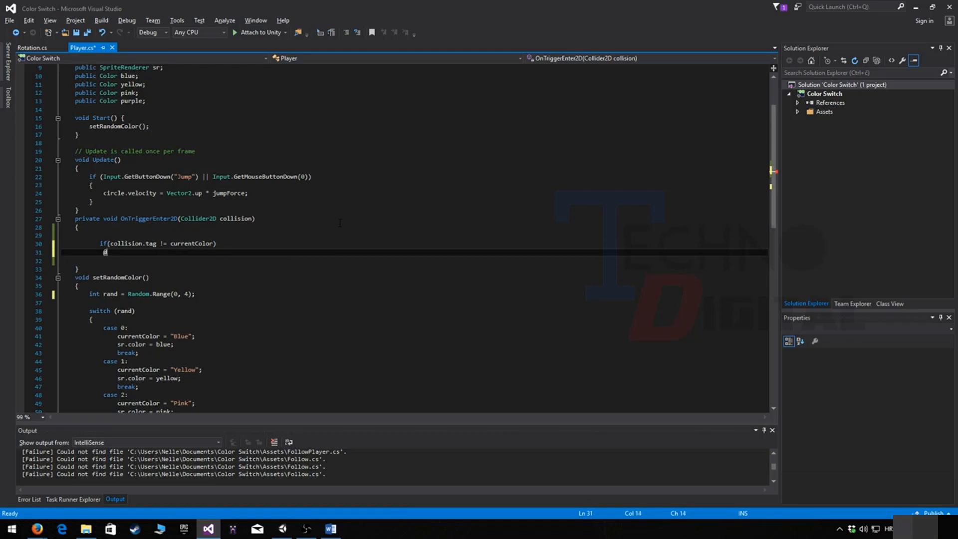
# Step: Give the tag condition a braced body that logs "You Died!" with Debug.Log
pyautogui.write('{')
pyautogui.press('Return')
pyautogui.write('Debug')
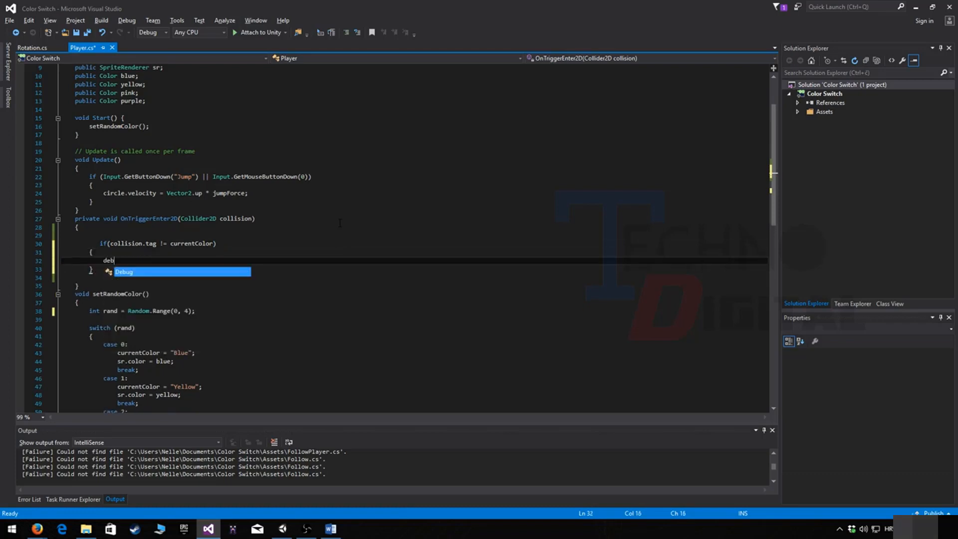
pyautogui.press('Tab')
pyautogui.write('.Log("')
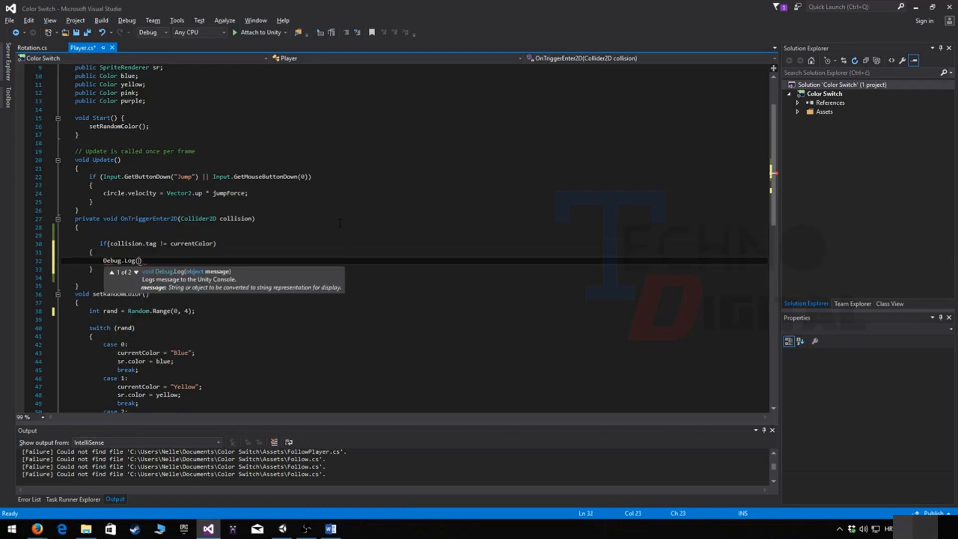
pyautogui.write('you Died!");')
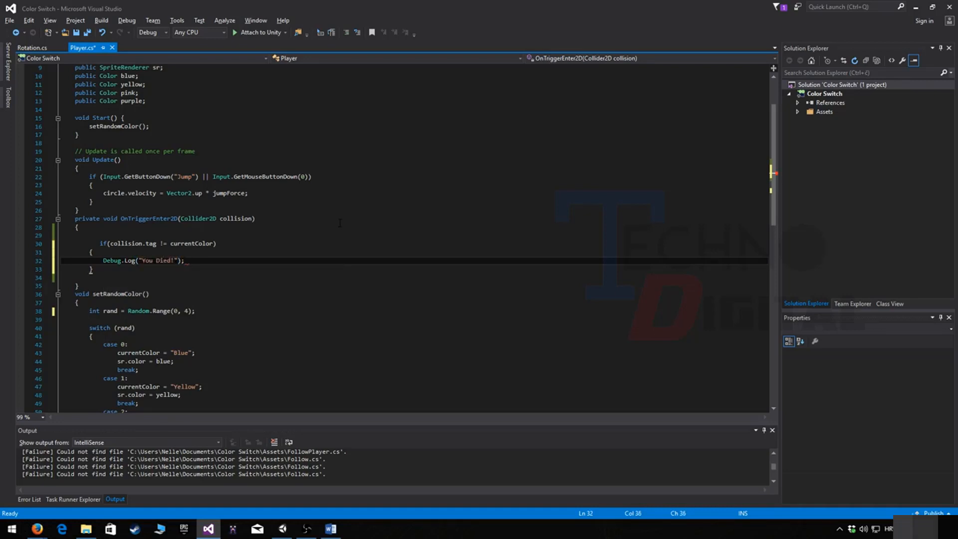
# Step: Review the collision.tag and currentColor comparison, save the Player script and switch back to Unity
pyautogui.moveTo(170, 244); pyautogui.dragTo(217, 243)
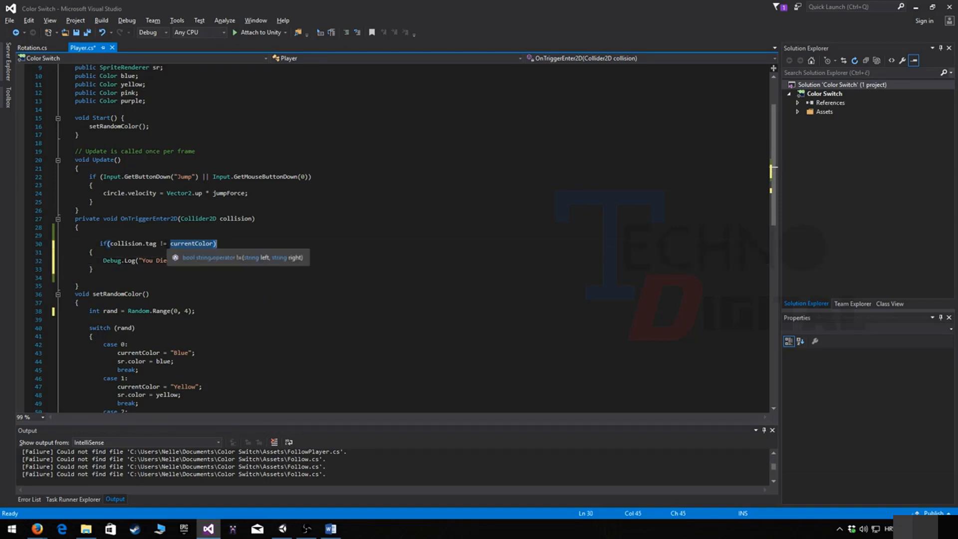
pyautogui.moveTo(156, 244); pyautogui.dragTo(110, 243)
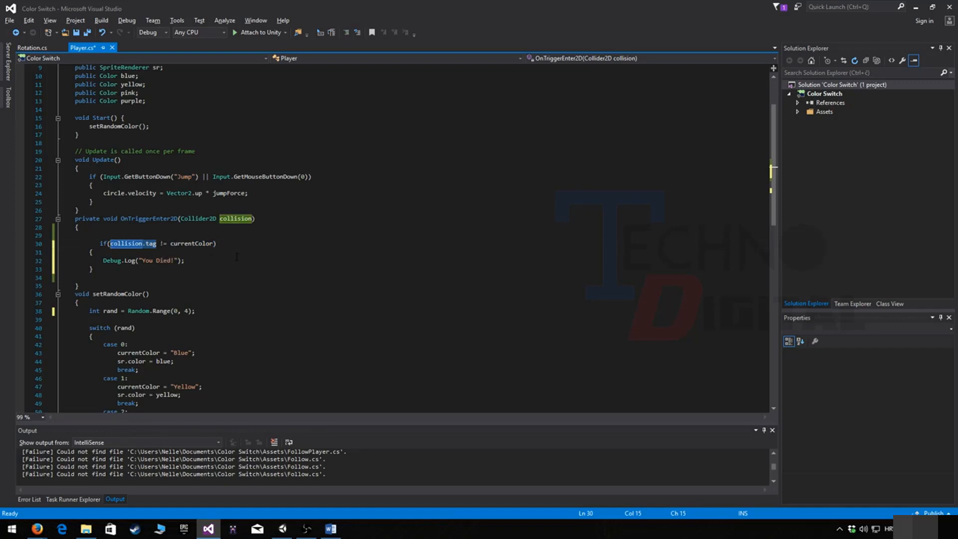
pyautogui.click(252, 243)
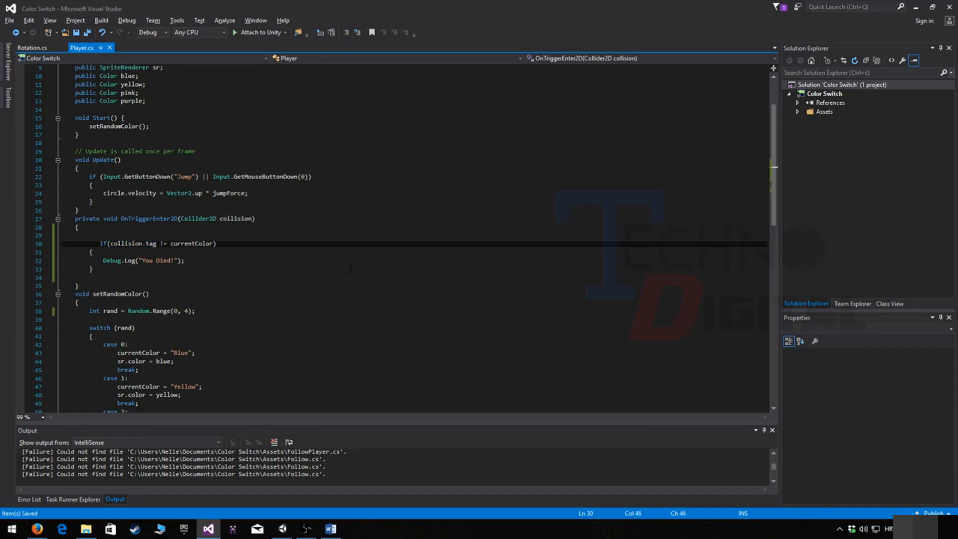
pyautogui.click(916, 7)
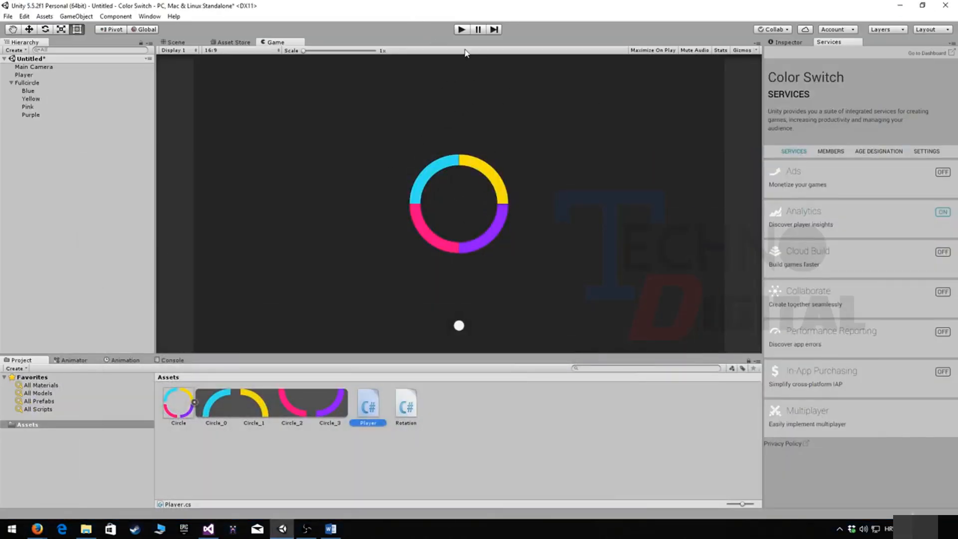
# Step: Run the game briefly, stop it and show the Console to watch the log messages
pyautogui.click(462, 29)
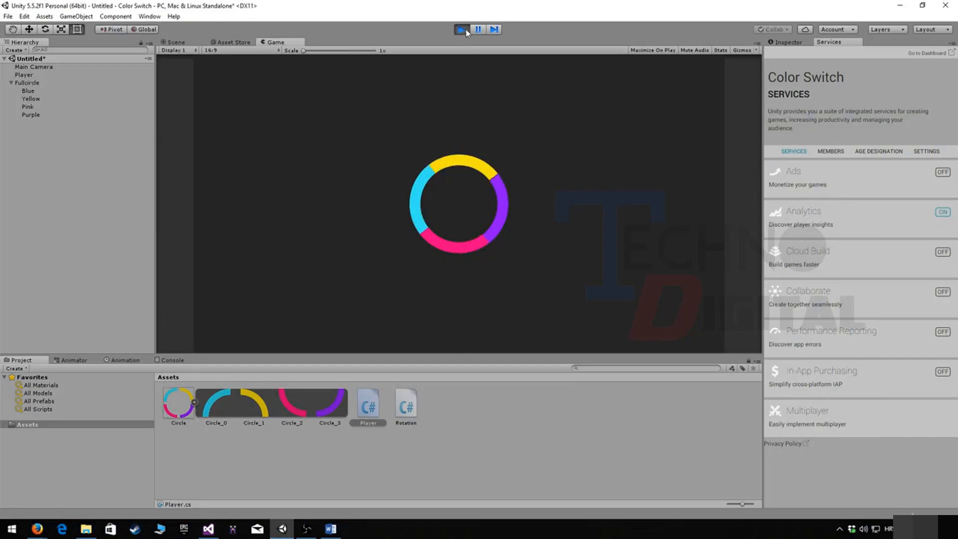
pyautogui.click(462, 29)
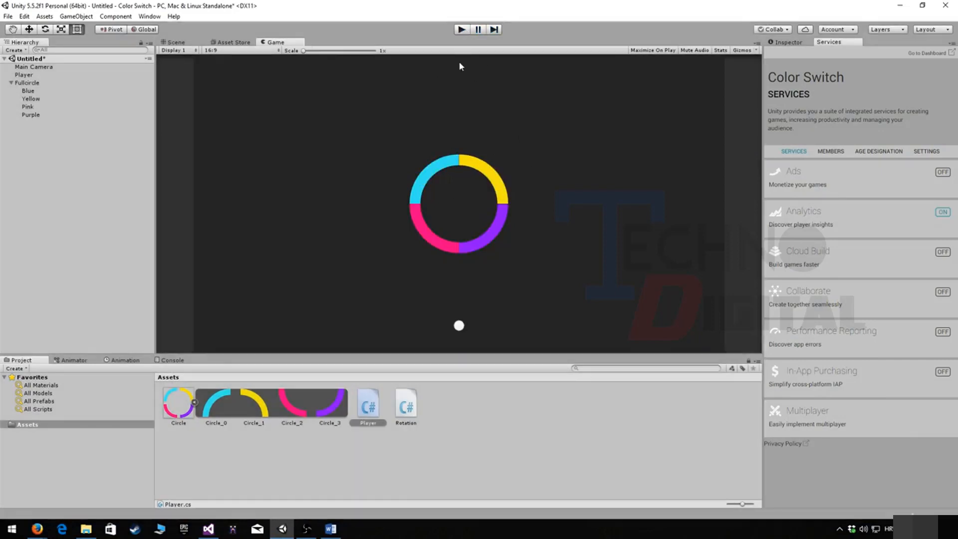
pyautogui.click(169, 360)
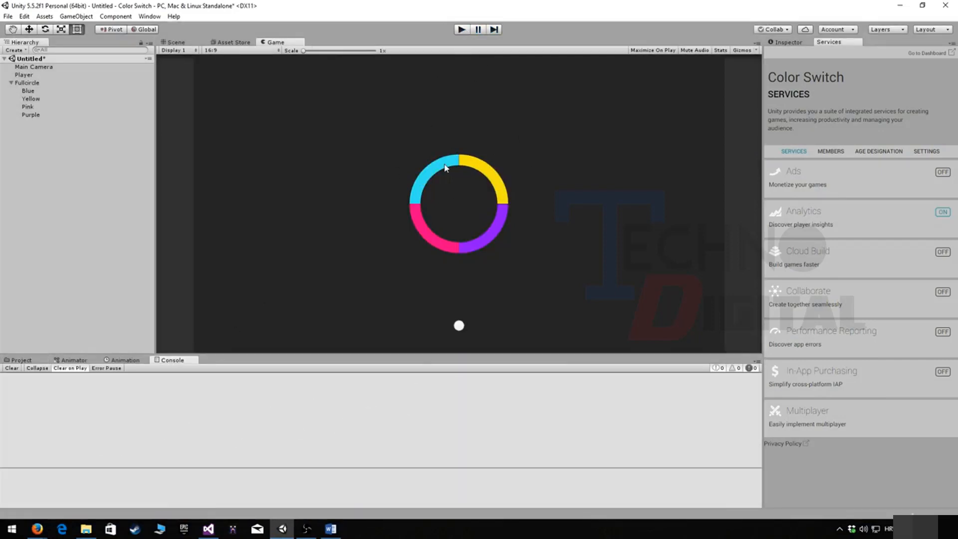
# Step: Play-test the game by jumping the player up through the rotating ring, check the Console for "You Died!" logs, and stop the run
pyautogui.click(462, 29)
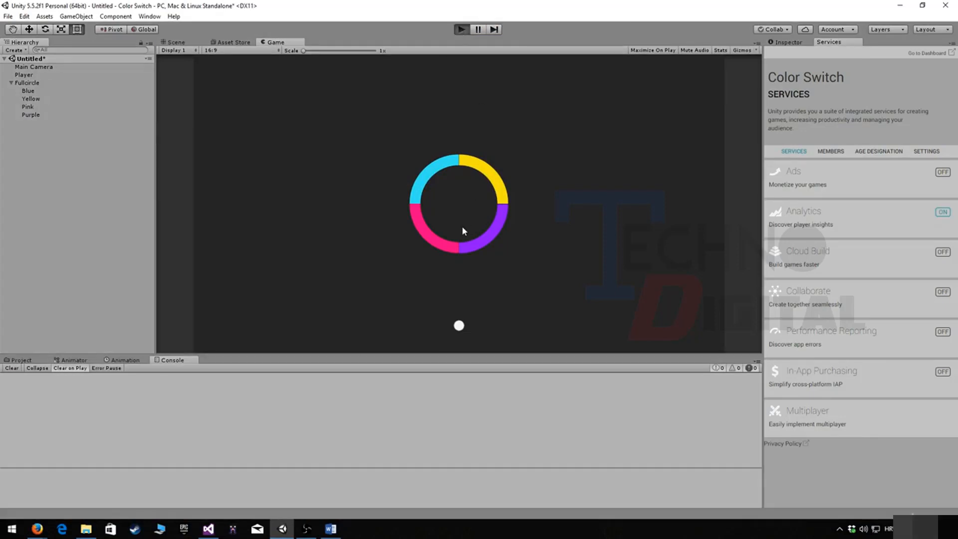
pyautogui.click(470, 316)
pyautogui.click(472, 314)
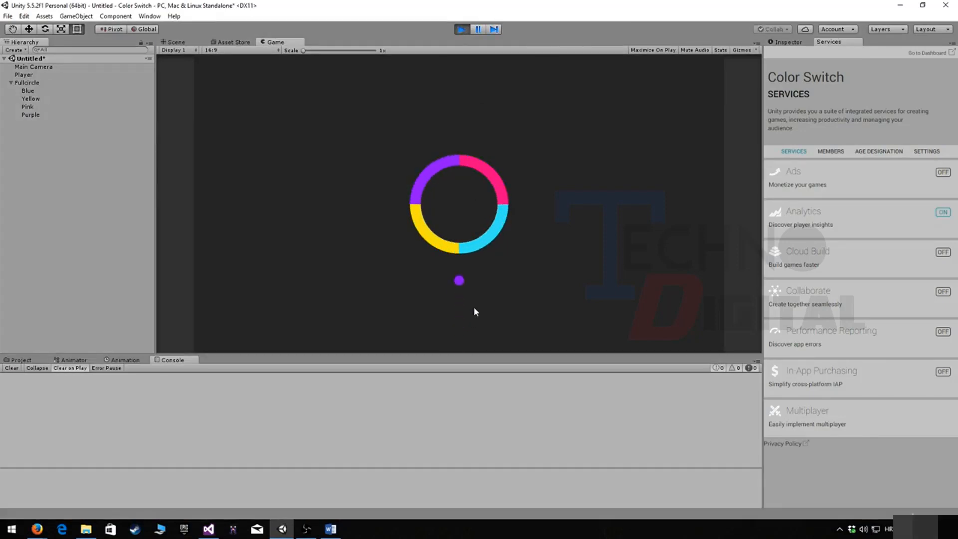
pyautogui.click(479, 305)
pyautogui.click(486, 295)
pyautogui.click(485, 295)
pyautogui.click(485, 295)
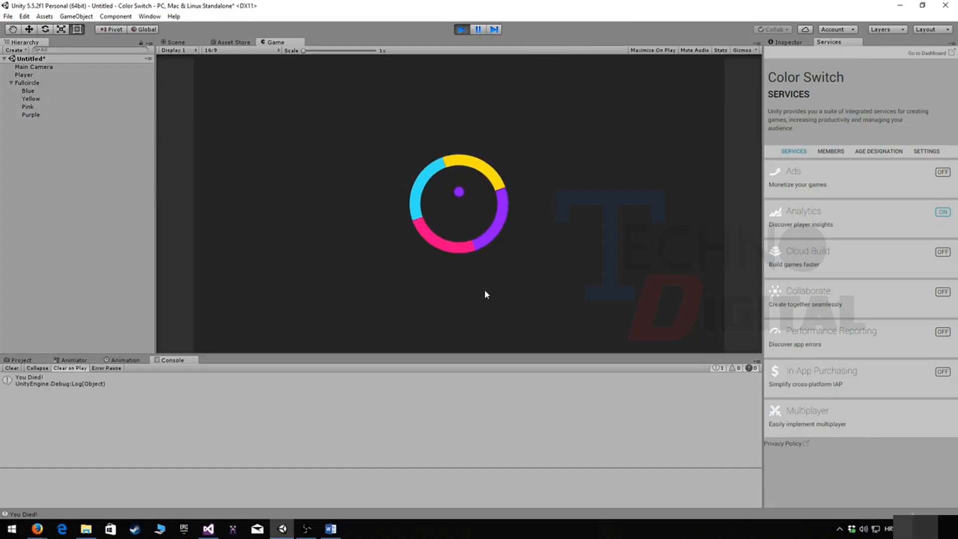
pyautogui.click(485, 293)
pyautogui.click(479, 269)
pyautogui.click(475, 247)
pyautogui.click(476, 235)
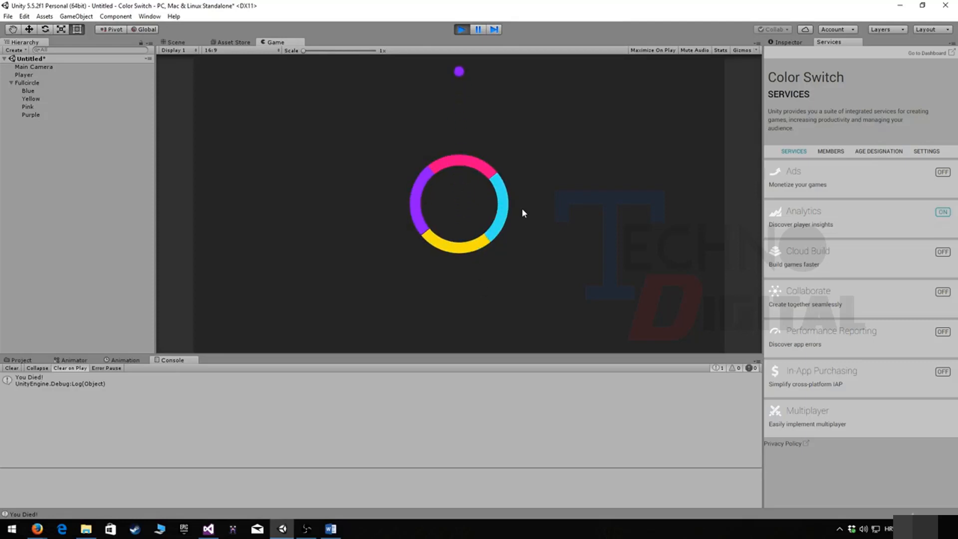
pyautogui.click(515, 174)
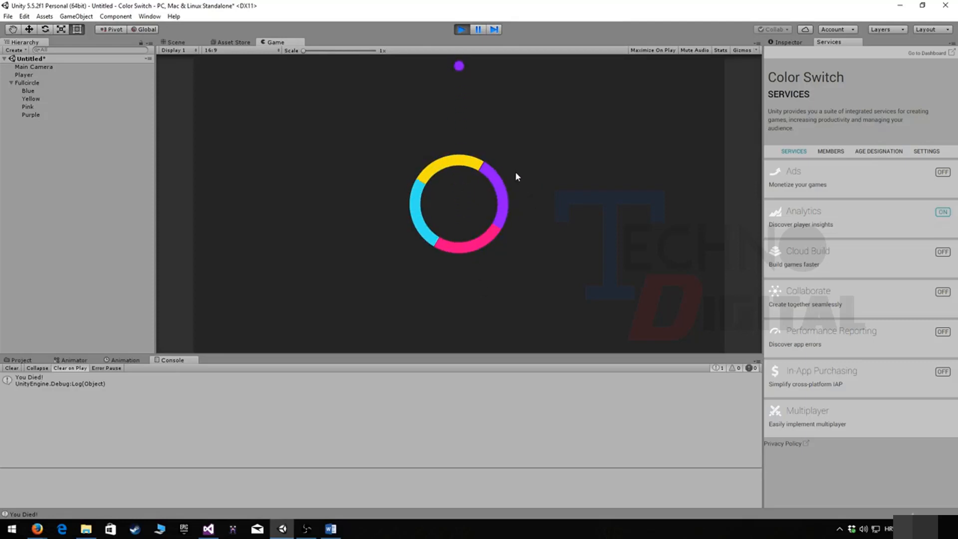
pyautogui.click(504, 170)
pyautogui.click(500, 166)
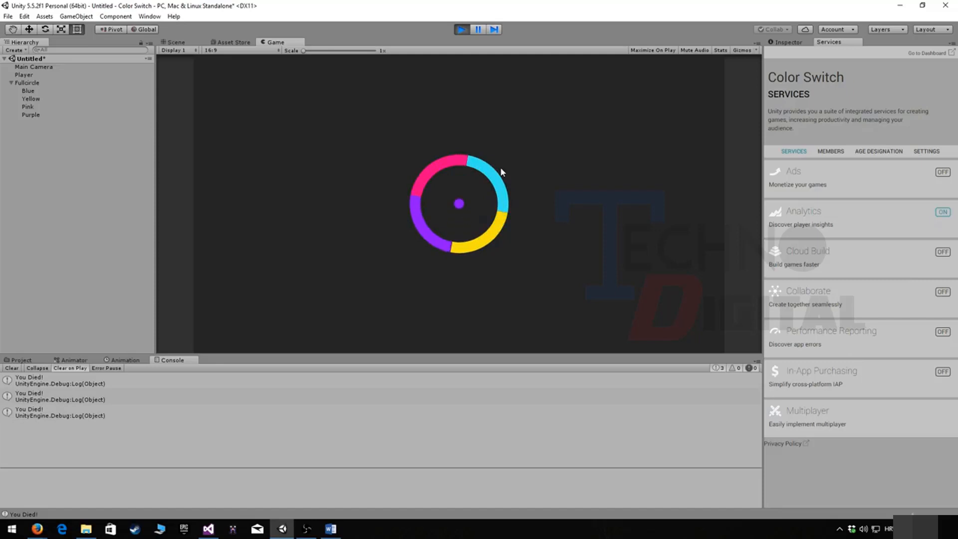
pyautogui.click(500, 167)
pyautogui.click(500, 166)
pyautogui.click(500, 167)
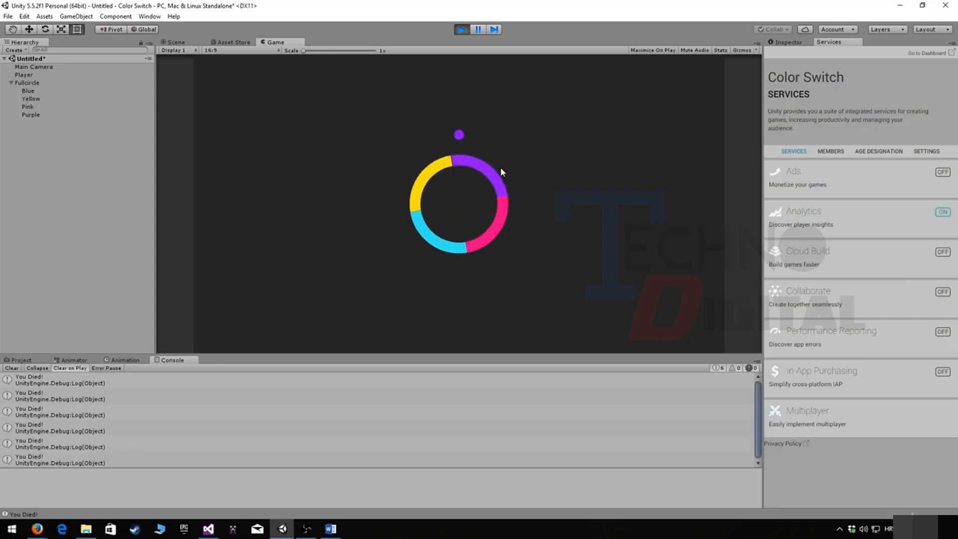
pyautogui.click(500, 167)
pyautogui.click(500, 167)
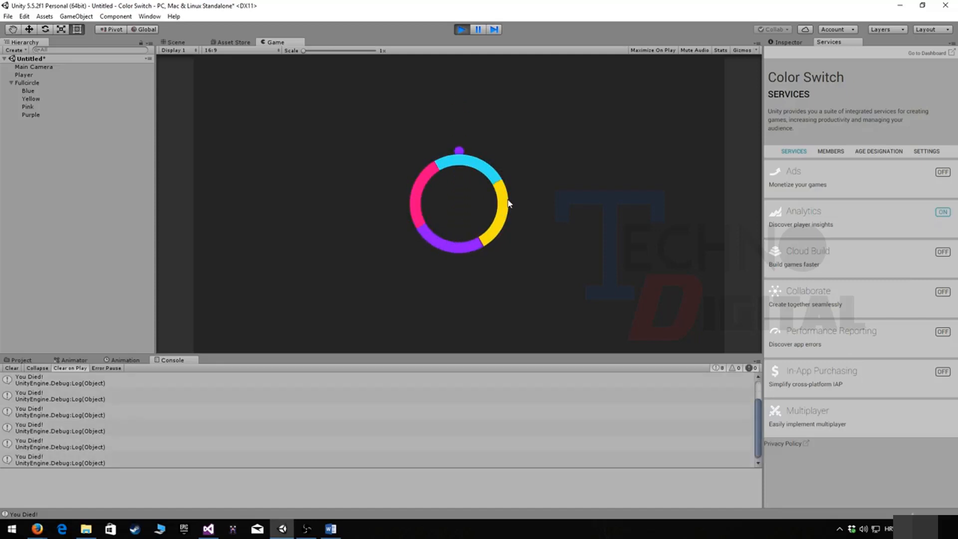
pyautogui.click(506, 190)
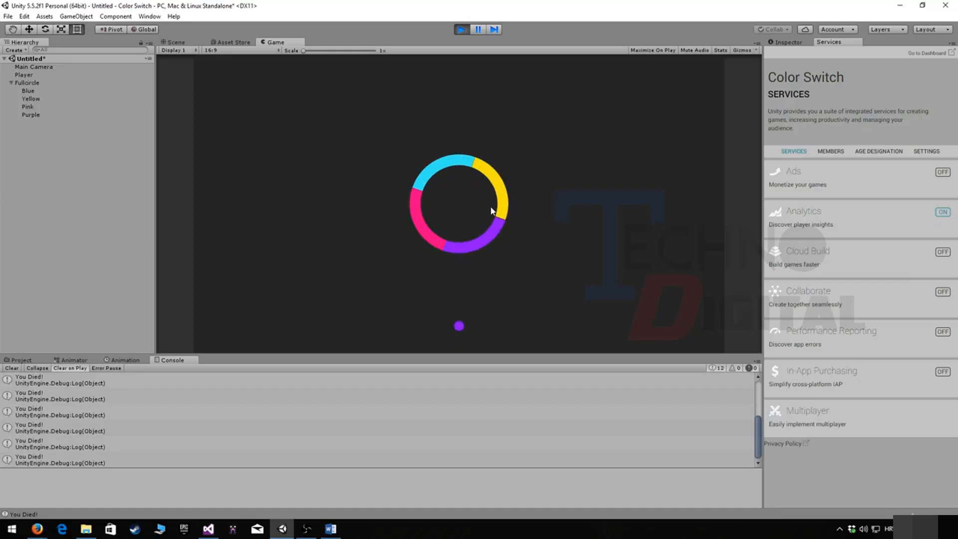
pyautogui.click(512, 172)
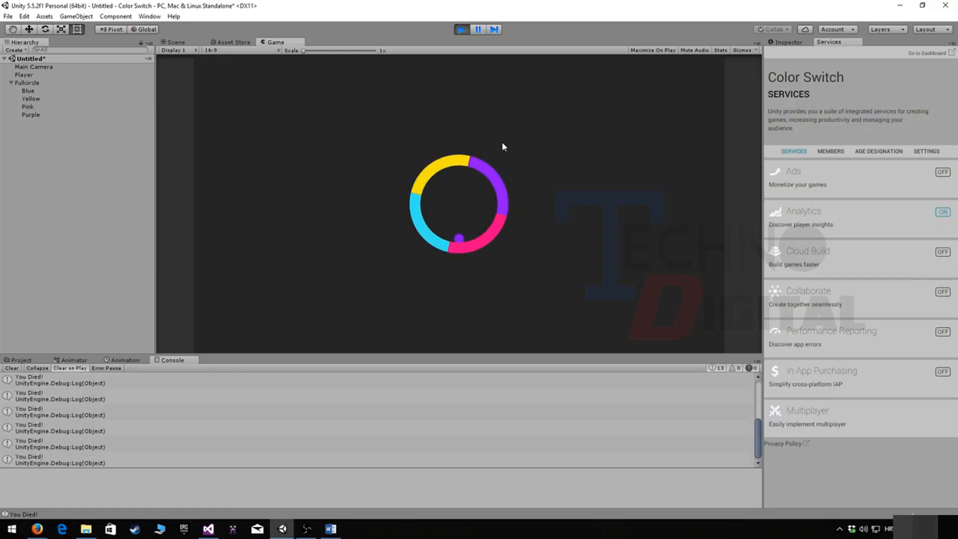
pyautogui.click(462, 127)
pyautogui.click(462, 30)
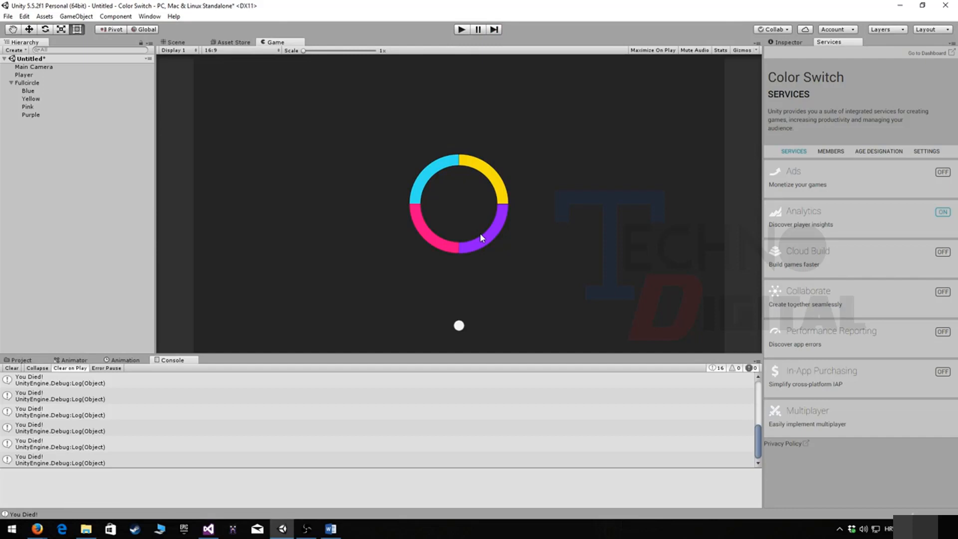
# Step: Run the game again, move the player in and out of the ring to compare segment contacts with the Console logs, and stop it
pyautogui.click(461, 30)
pyautogui.click(479, 296)
pyautogui.click(487, 264)
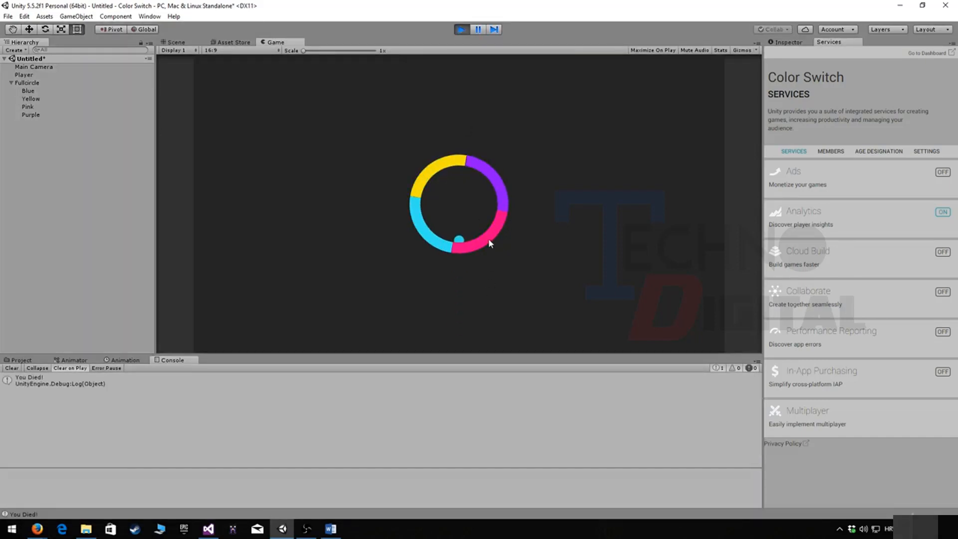
pyautogui.click(501, 230)
pyautogui.click(510, 212)
pyautogui.click(510, 207)
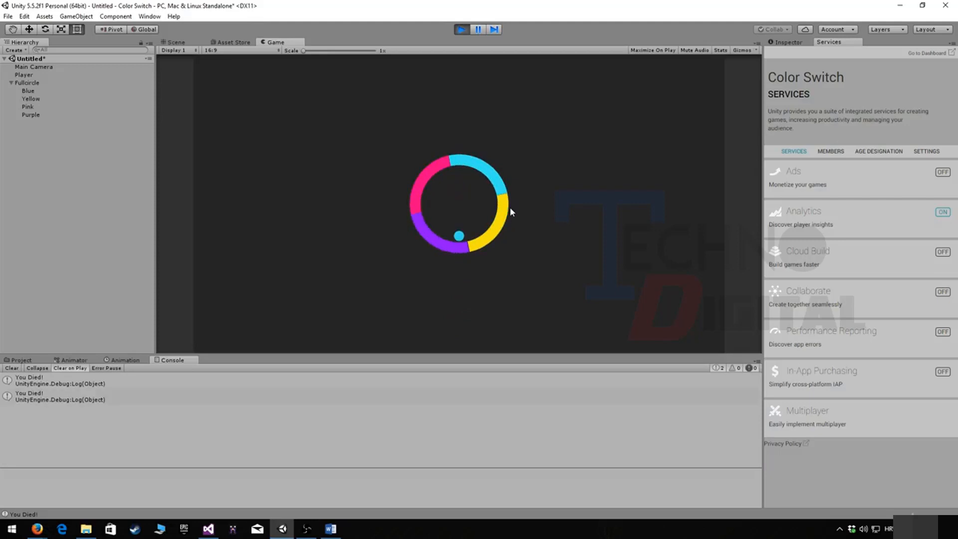
pyautogui.click(510, 208)
pyautogui.click(509, 208)
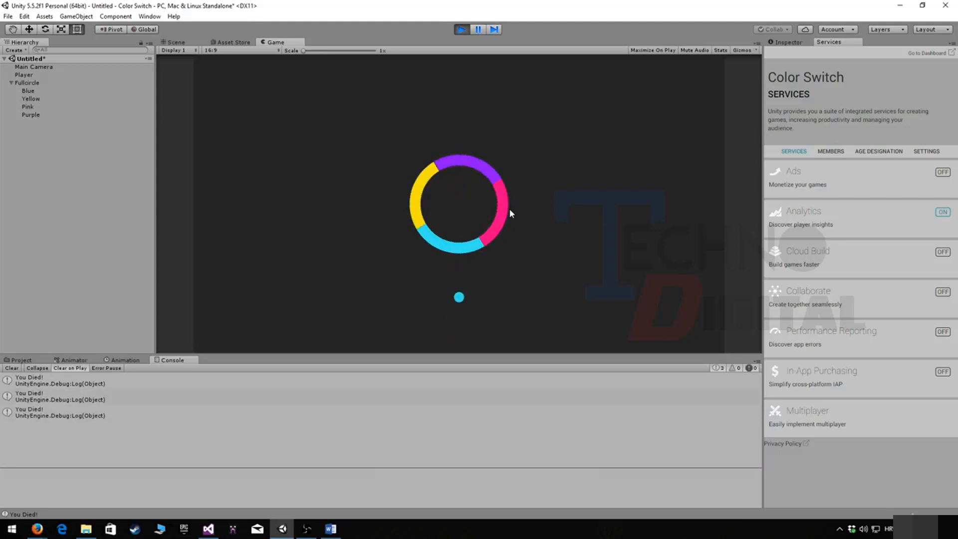
pyautogui.click(510, 206)
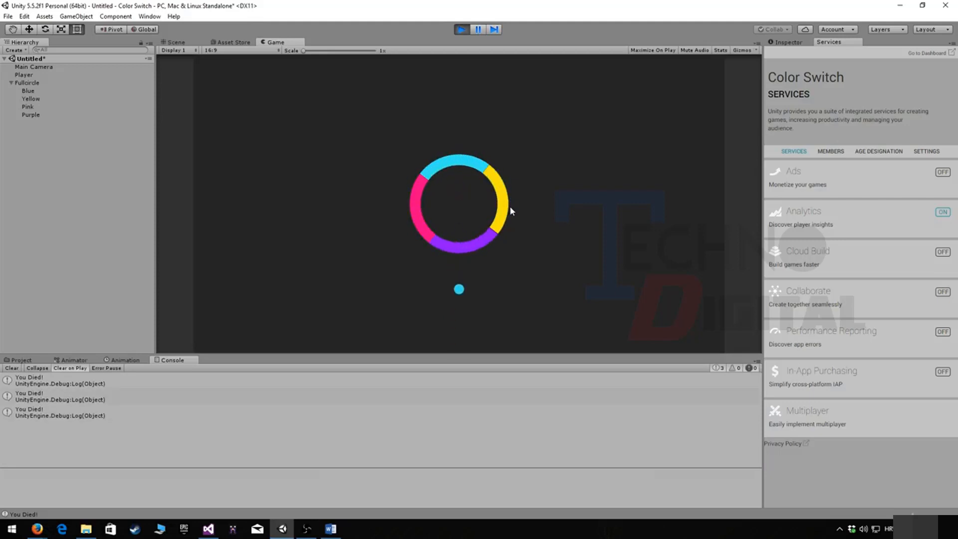
pyautogui.click(517, 233)
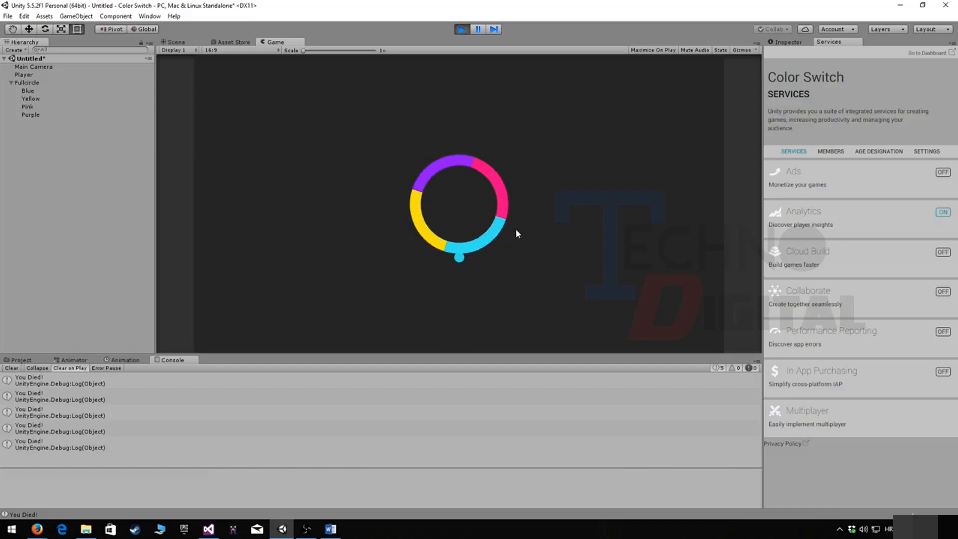
pyautogui.click(518, 233)
pyautogui.click(518, 233)
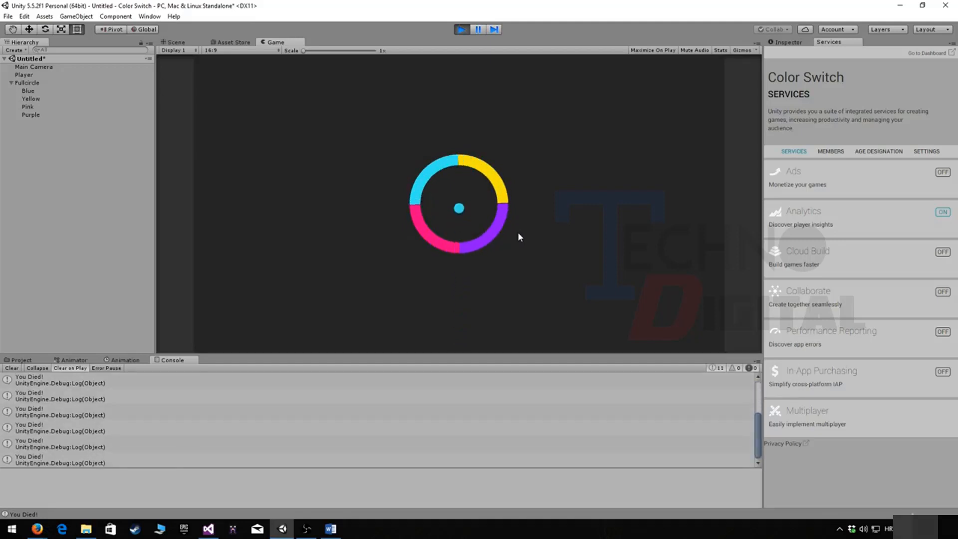
pyautogui.click(518, 233)
pyautogui.click(517, 231)
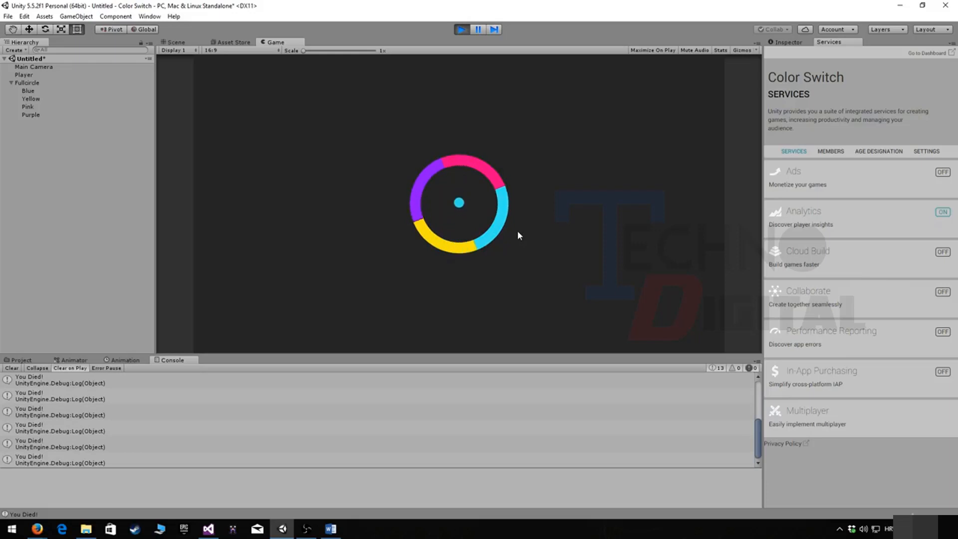
pyautogui.click(518, 231)
pyautogui.click(509, 204)
pyautogui.click(500, 168)
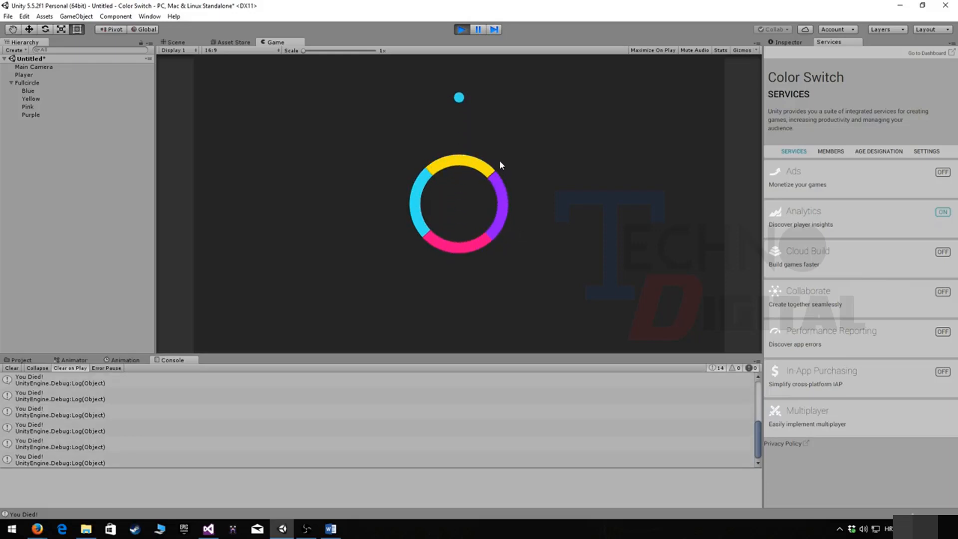
pyautogui.click(536, 187)
pyautogui.click(532, 190)
pyautogui.click(531, 185)
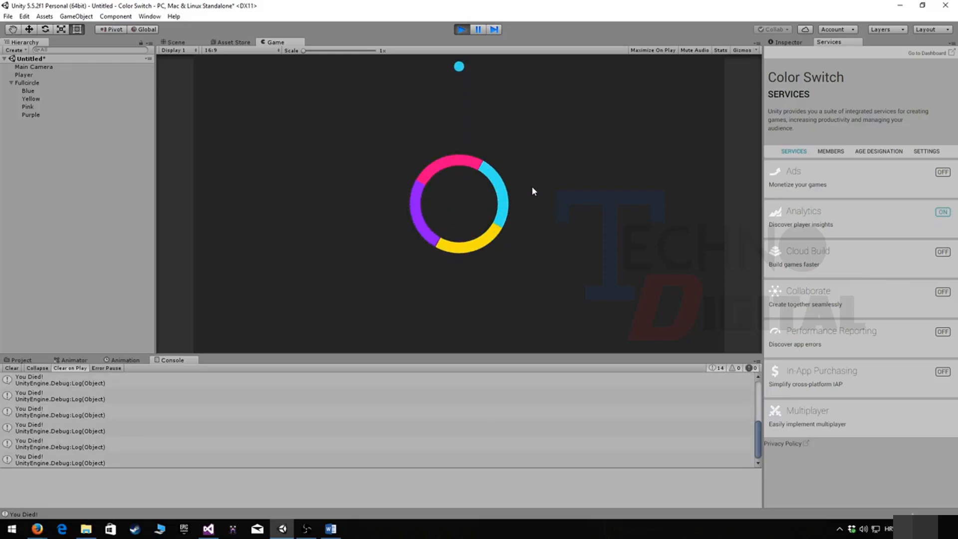
pyautogui.click(541, 220)
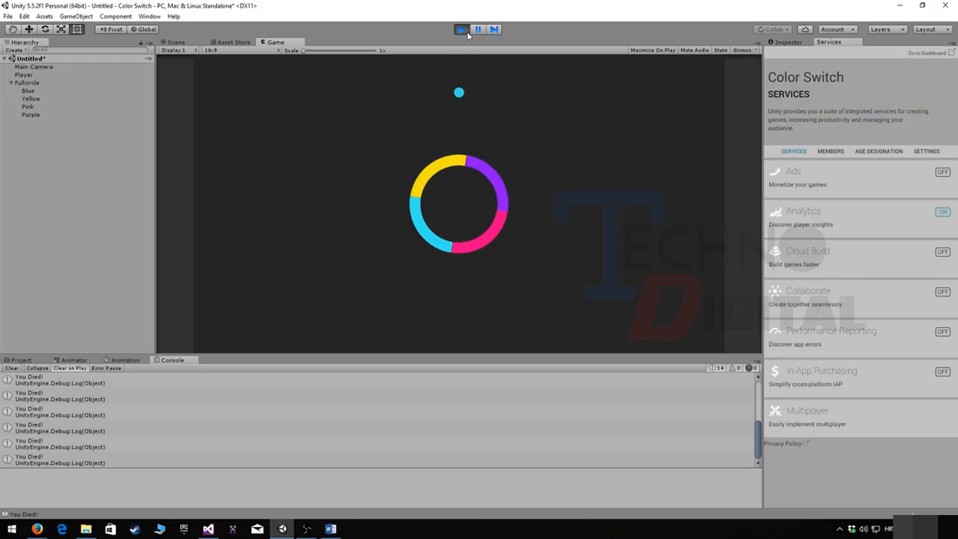
pyautogui.click(467, 32)
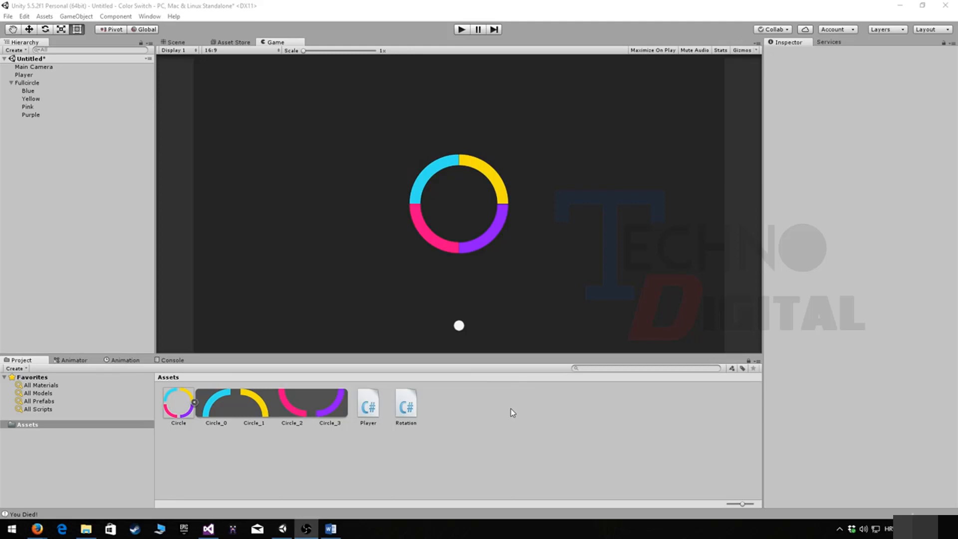
# Step: Run a further test of the game, keeping the player jumping inside and above the ring, and exit play mode
pyautogui.hotkey('ctrl', 'p')
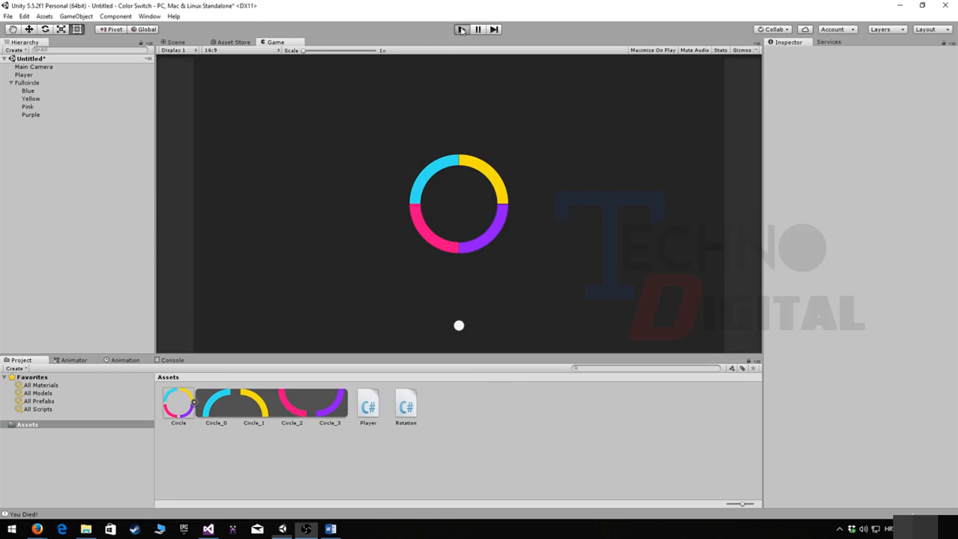
pyautogui.click(500, 261)
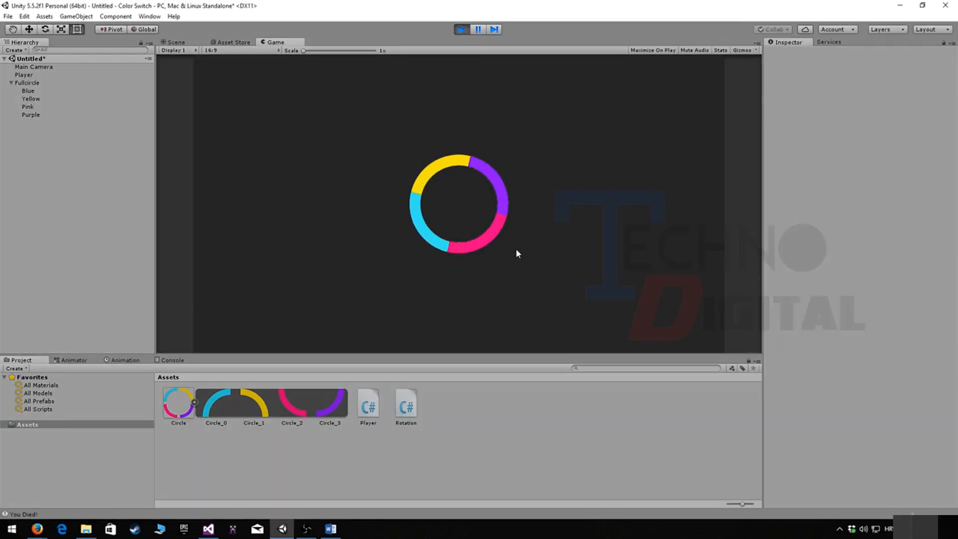
pyautogui.click(519, 244)
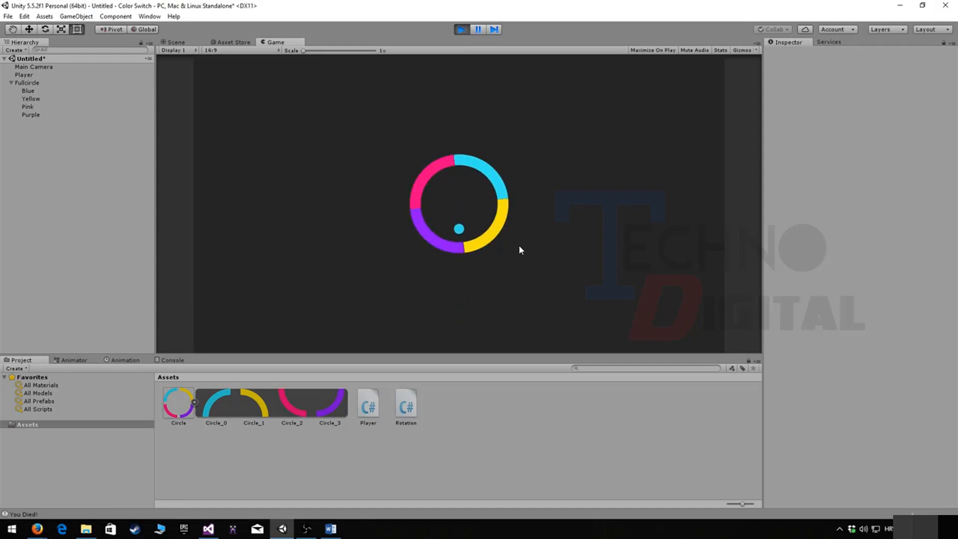
pyautogui.click(519, 244)
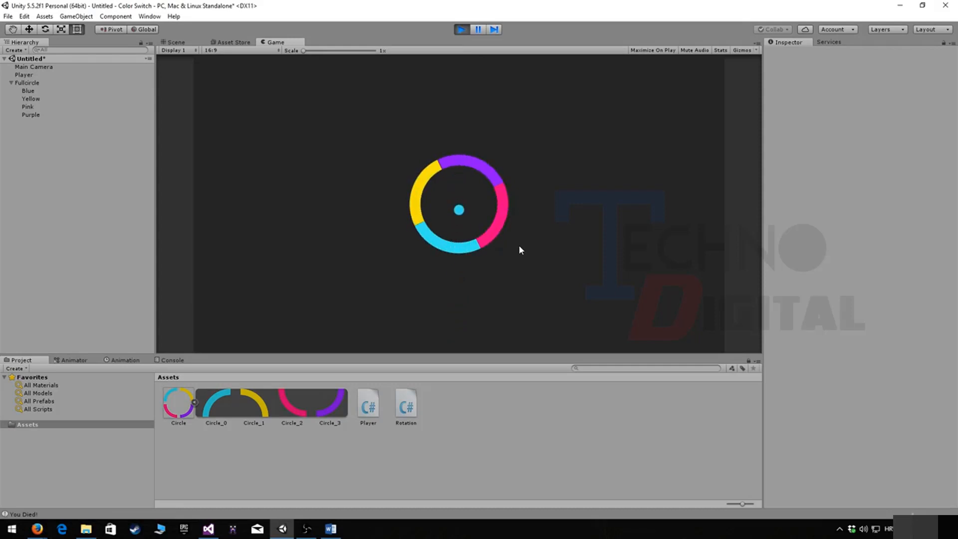
pyautogui.click(520, 244)
pyautogui.click(523, 249)
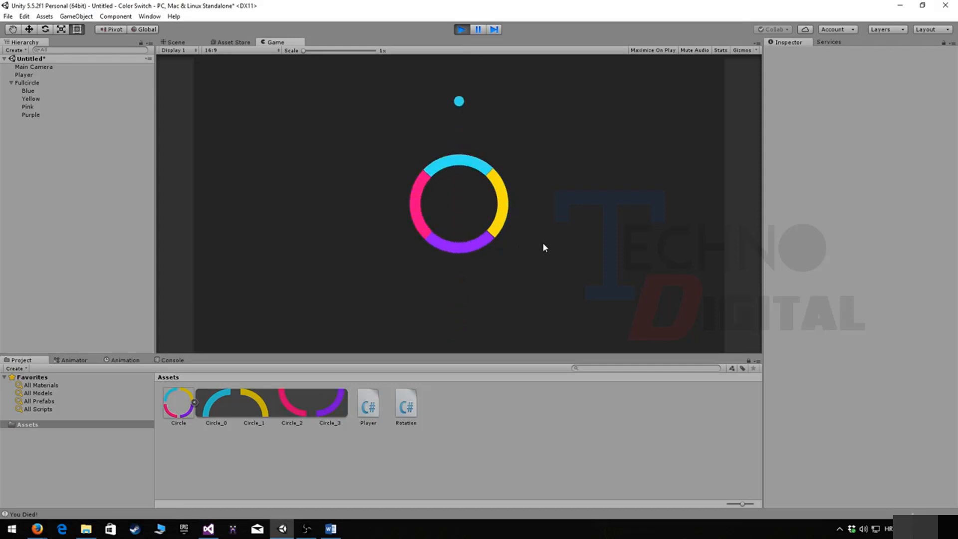
pyautogui.click(545, 246)
pyautogui.click(550, 244)
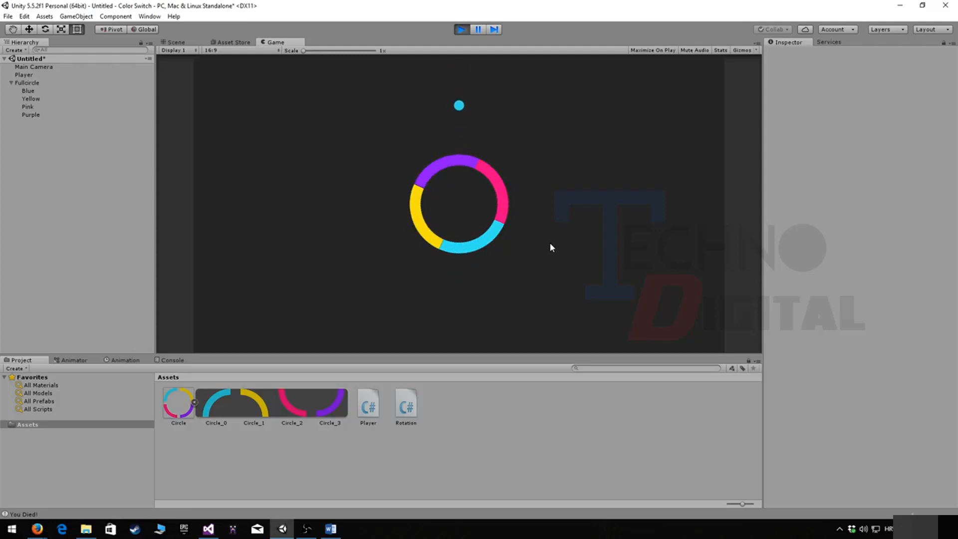
pyautogui.click(547, 248)
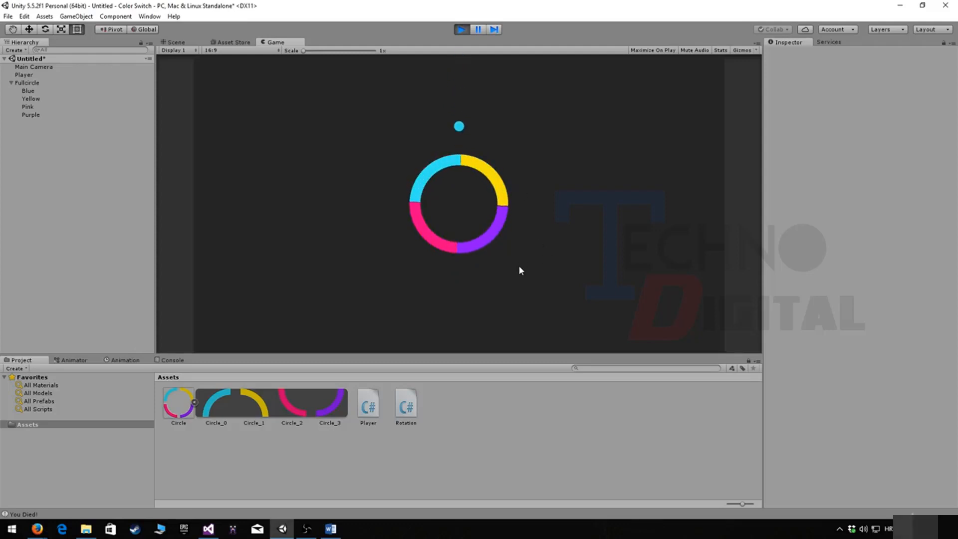
pyautogui.click(521, 268)
pyautogui.click(541, 257)
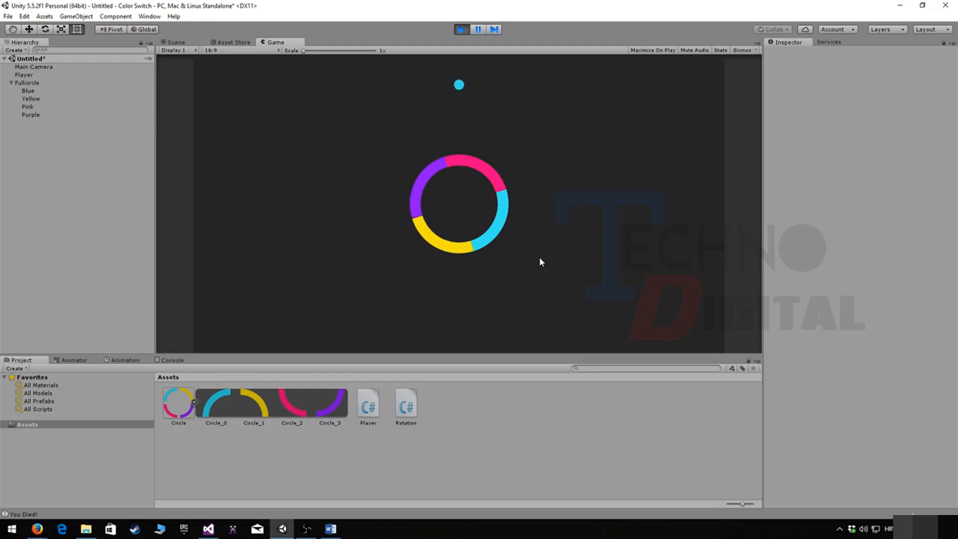
pyautogui.click(553, 283)
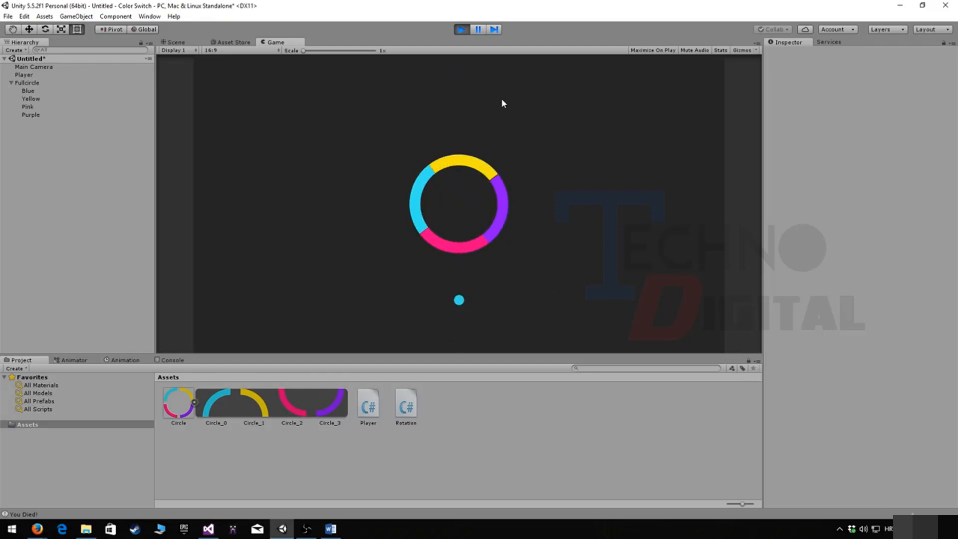
pyautogui.click(468, 29)
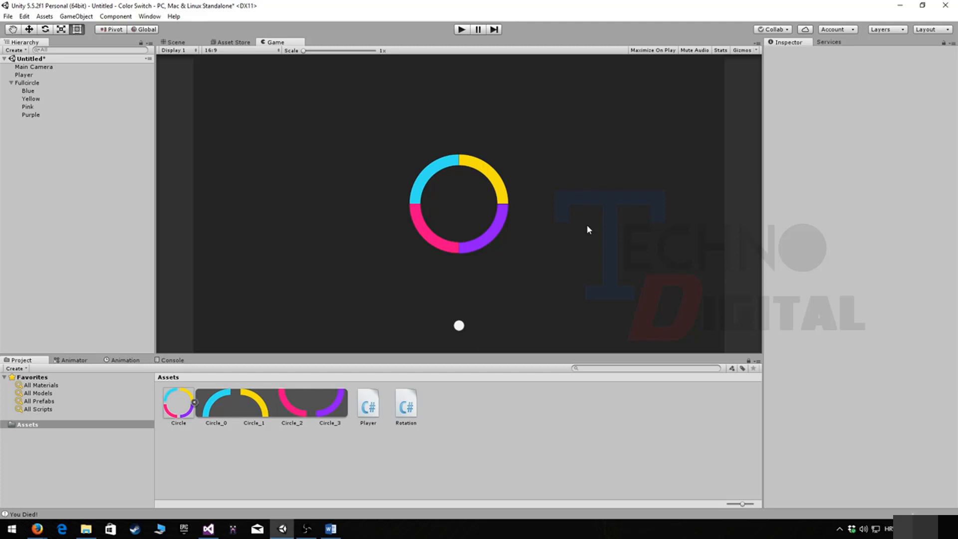
# Step: Add a new script named Follow to the Main Camera and open it in Visual Studio, reloading all modified projects
pyautogui.click(53, 67)
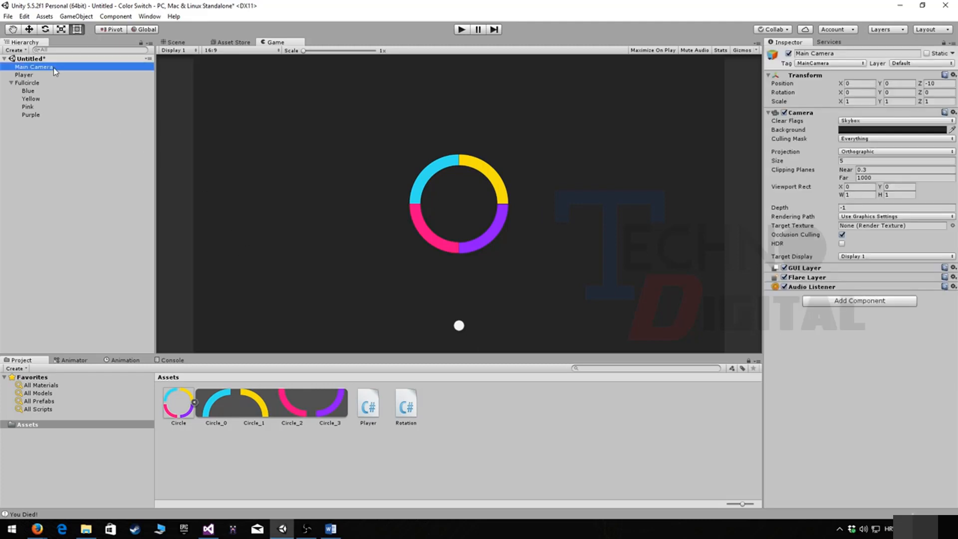
pyautogui.click(859, 301)
pyautogui.write('Follow')
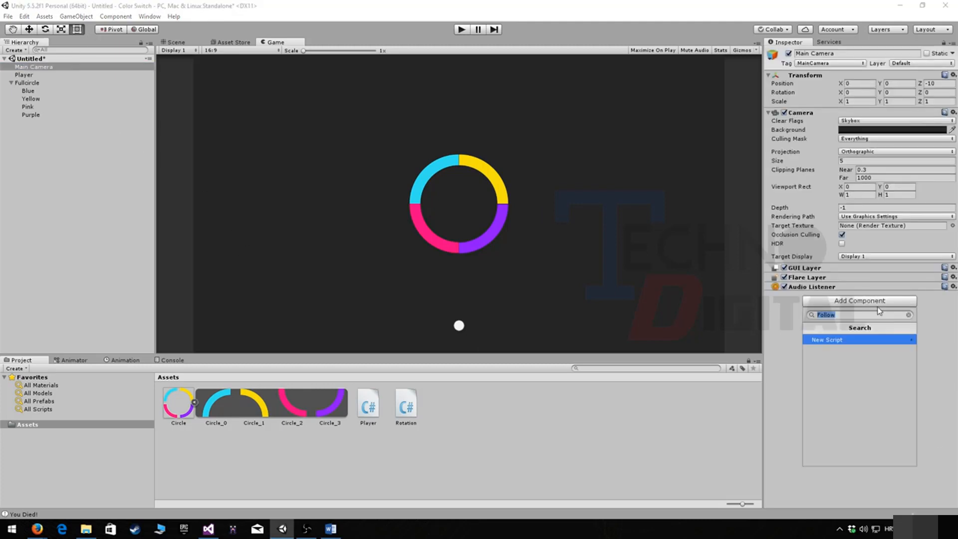
pyautogui.press('Return')
pyautogui.press('Return')
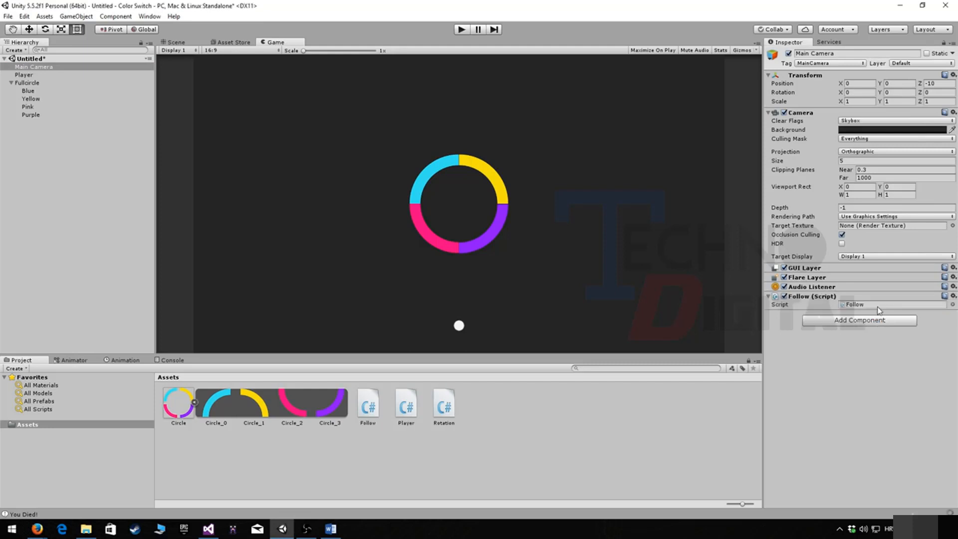
pyautogui.doubleClick(370, 403)
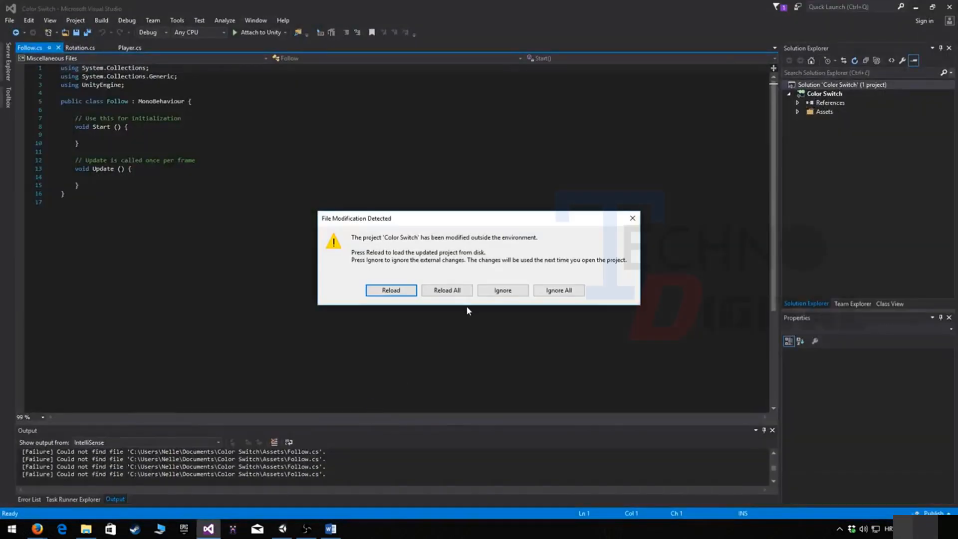
pyautogui.click(459, 291)
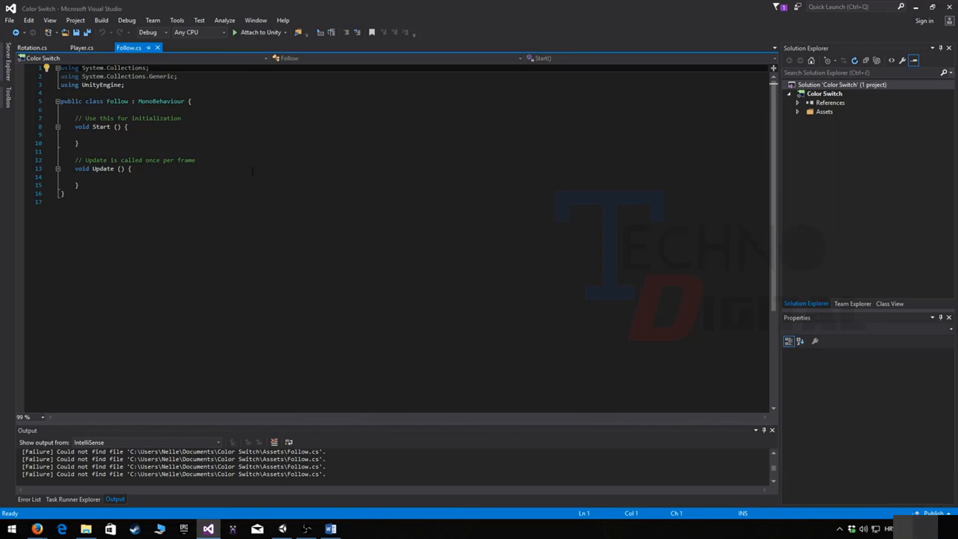
# Step: Replace the initialization comment in the Follow class with the declaration "public Transform Player;"
pyautogui.moveTo(188, 118); pyautogui.dragTo(75, 118)
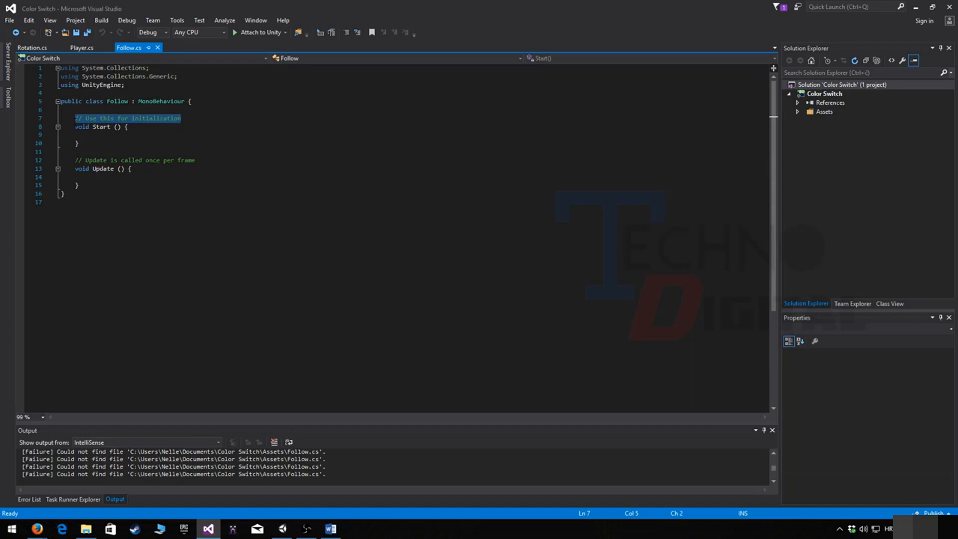
pyautogui.write('public Transform Pl')
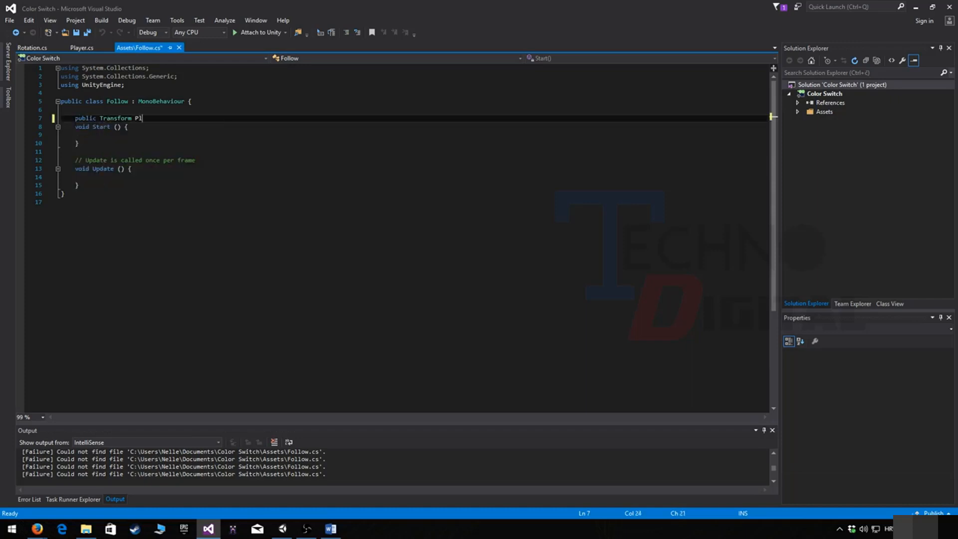
pyautogui.write('ayer;')
# Step: Write the condition "if (Player.position.y > transform.position.y)" inside the Update method
pyautogui.click(199, 169)
pyautogui.press('Return')
pyautogui.press('Return')
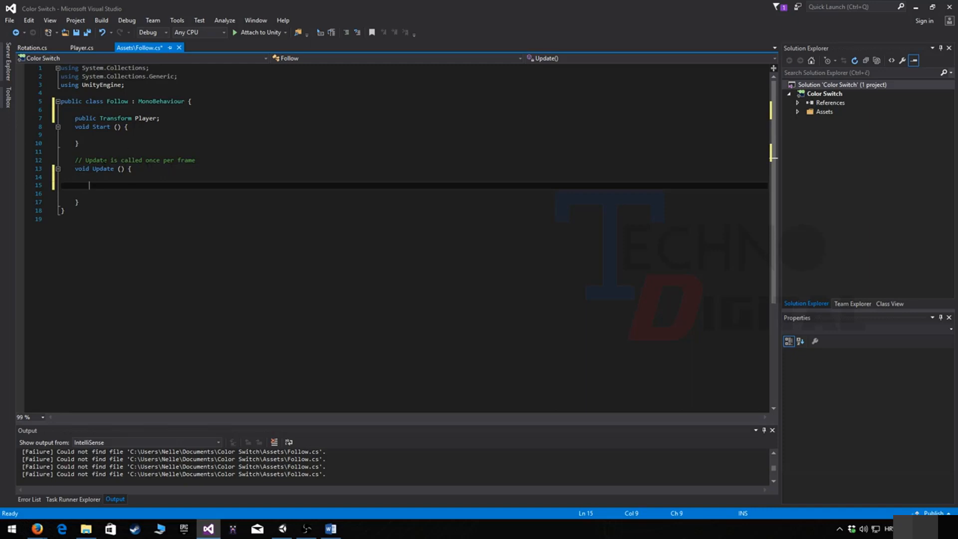
pyautogui.moveTo(112, 193); pyautogui.dragTo(84, 181)
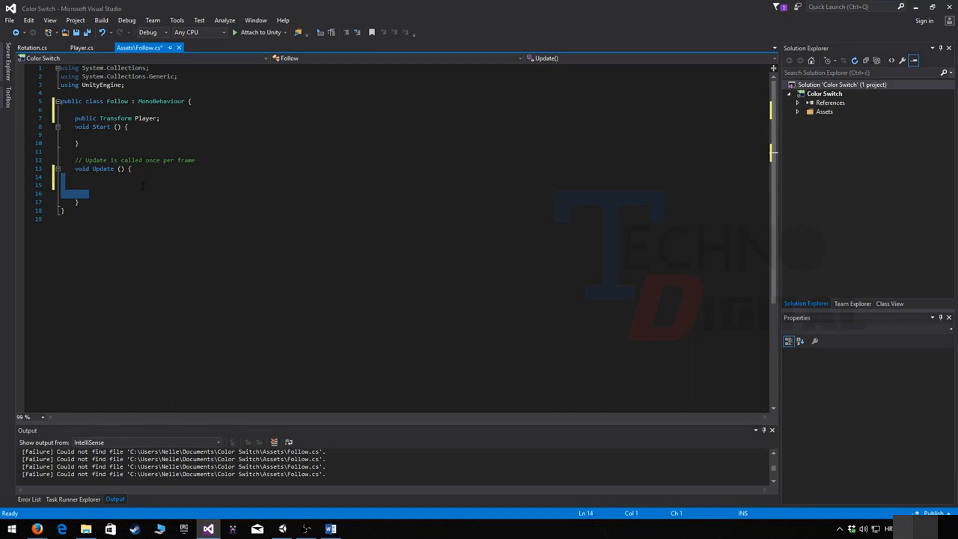
pyautogui.click(126, 179)
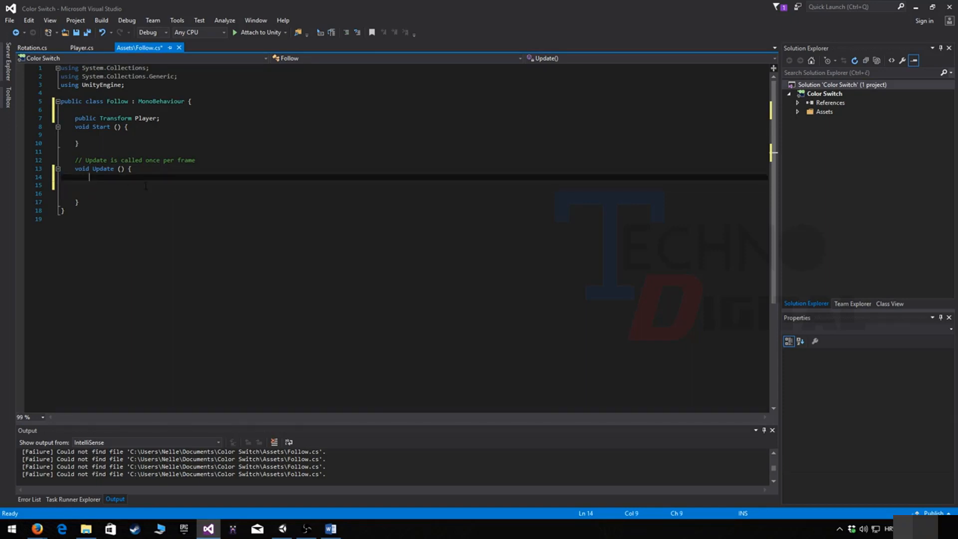
pyautogui.write('if( pl')
pyautogui.write('ayer.position.')
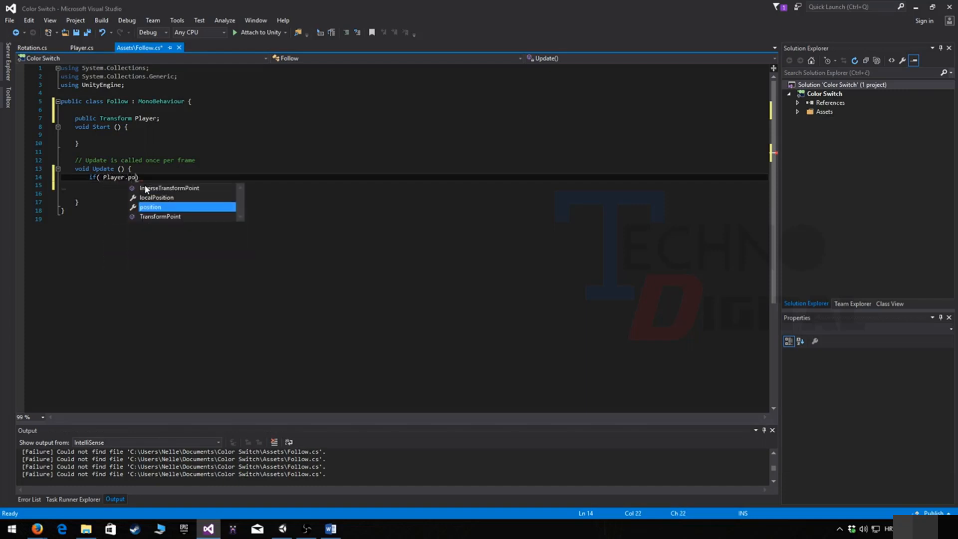
pyautogui.write('y >')
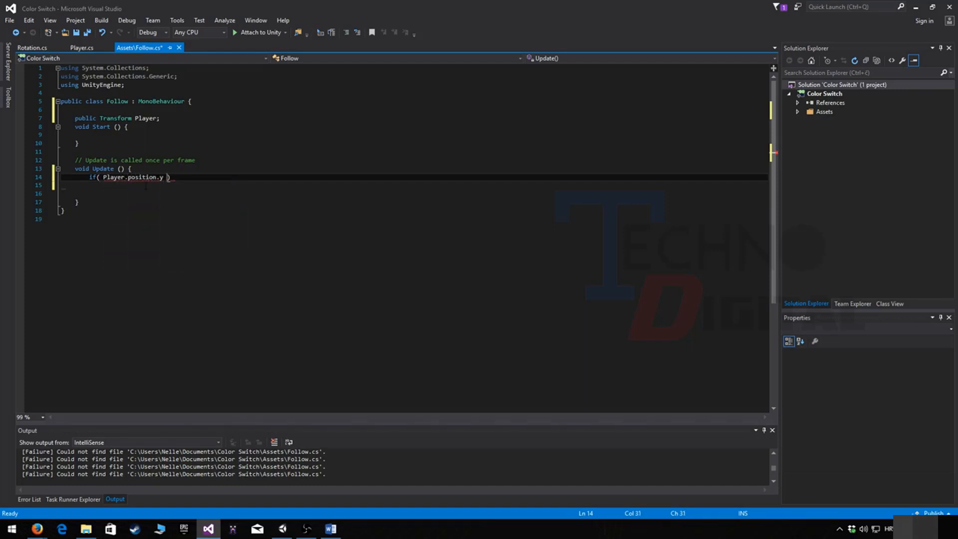
pyautogui.write(' transform')
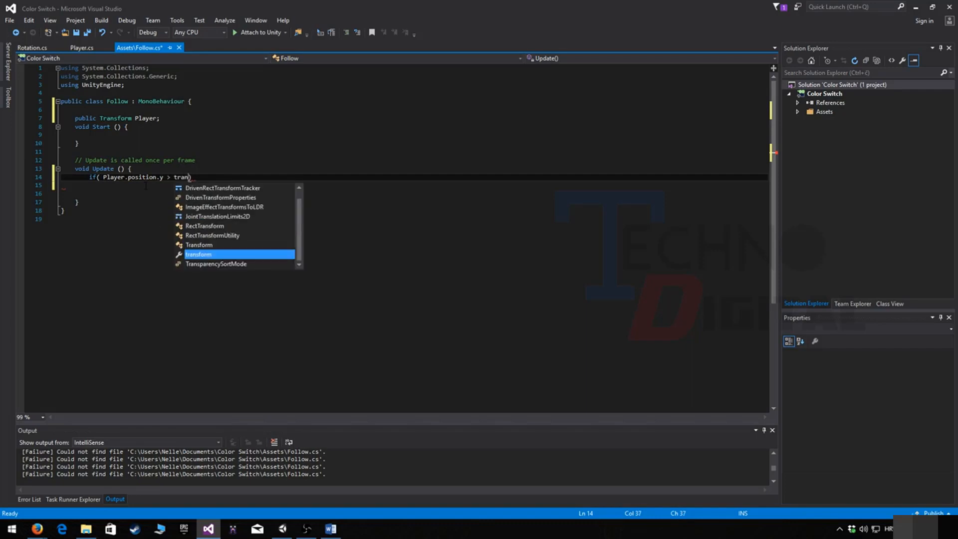
pyautogui.write('.position.y')
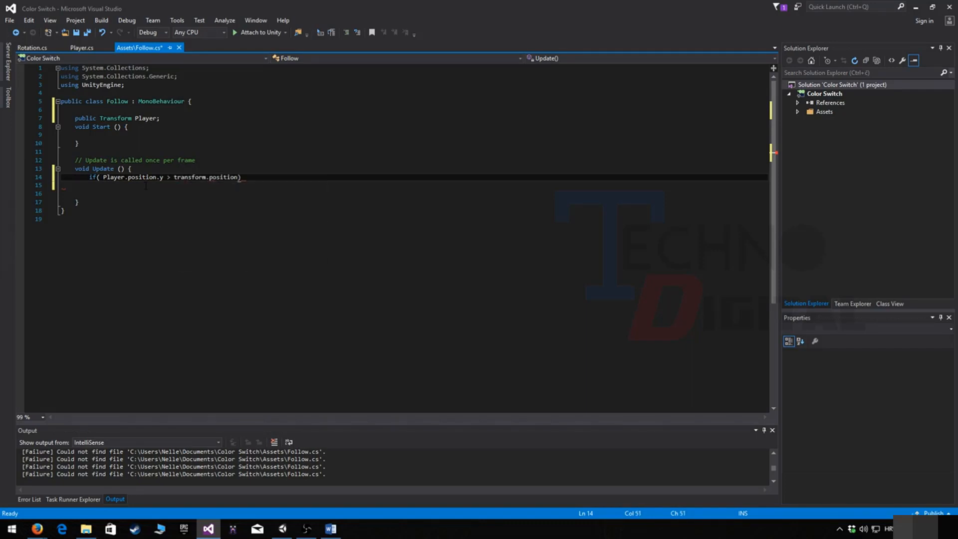
pyautogui.write(')')
# Step: Add an empty braced body below the if condition and place the cursor inside it
pyautogui.press('Return')
pyautogui.press('Return')
pyautogui.write('@')
pyautogui.press('BackSpace')
pyautogui.write('{')
pyautogui.press('Return')
pyautogui.press('Return')
pyautogui.press('Up')
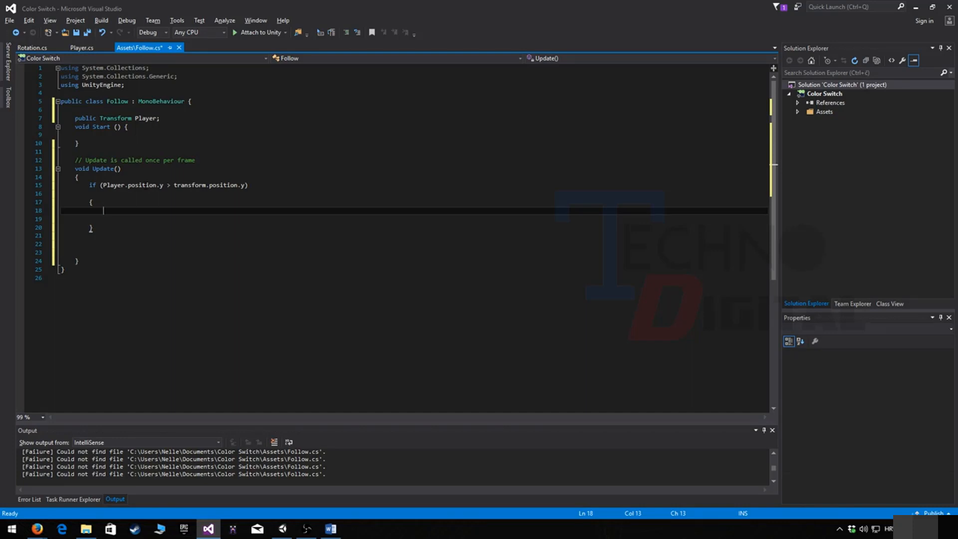
# Step: Begin the assignment "transform.position = new Vector3" in the if body, with transform.position.x as the first component
pyautogui.write('ransform.o')
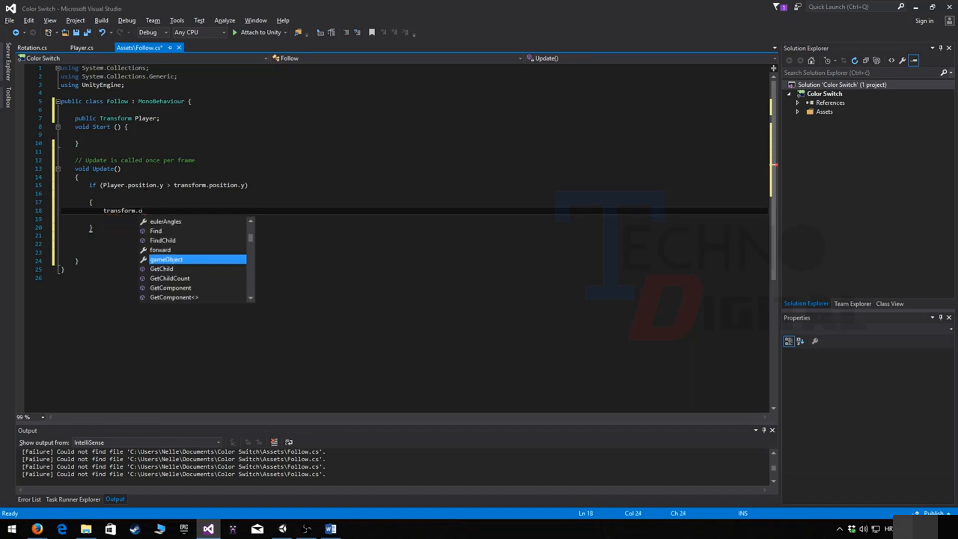
pyautogui.press('Tab')
pyautogui.write('= new Vec')
pyautogui.press('Tab')
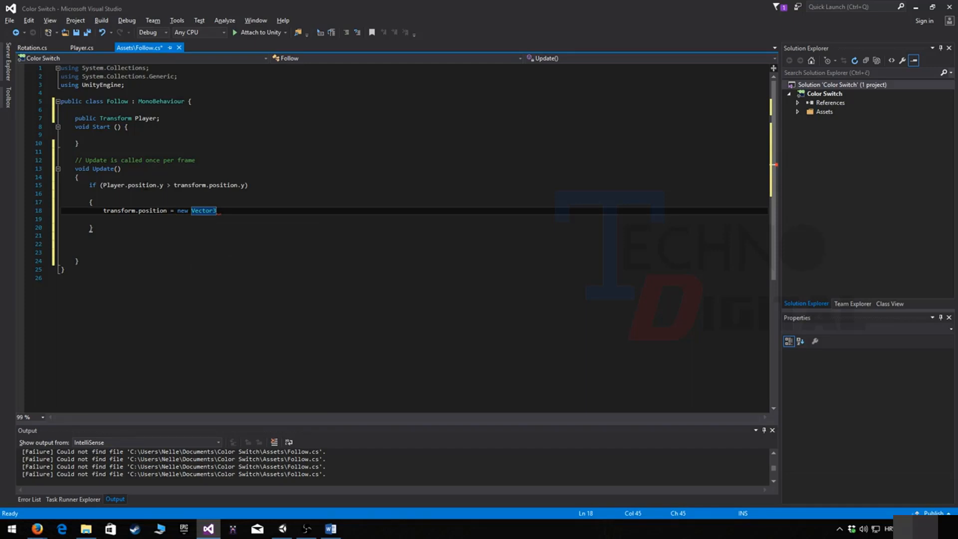
pyautogui.write('(')
pyautogui.press('BackSpace')
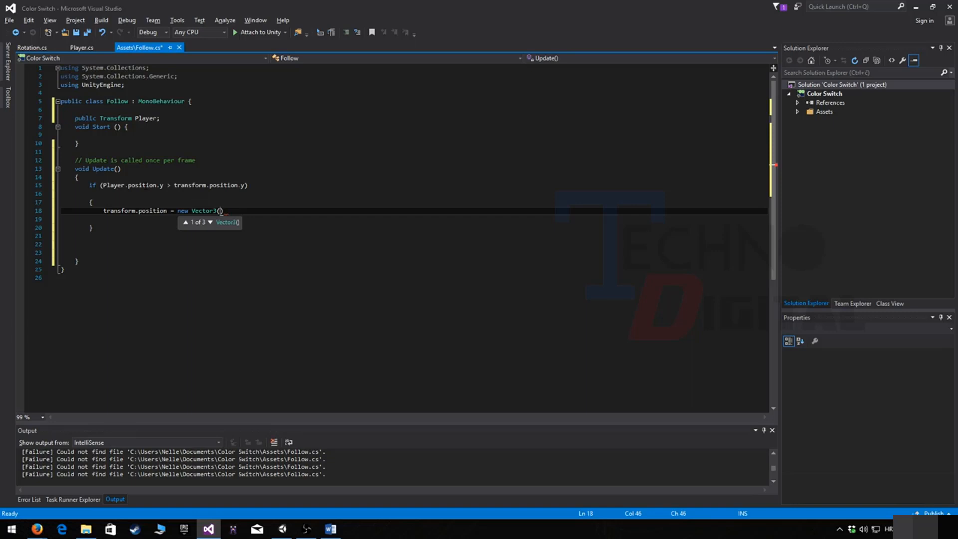
pyautogui.write('transform.')
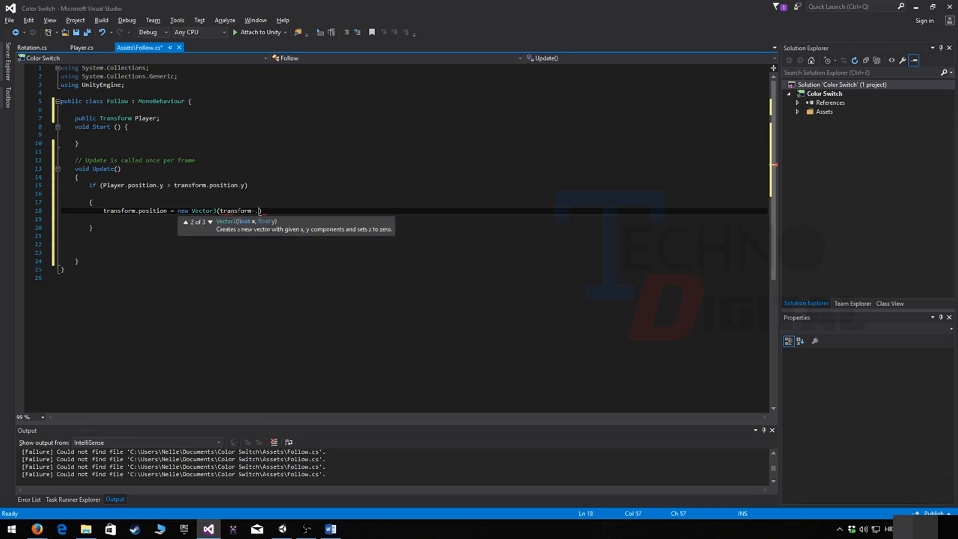
pyautogui.write('position.x')
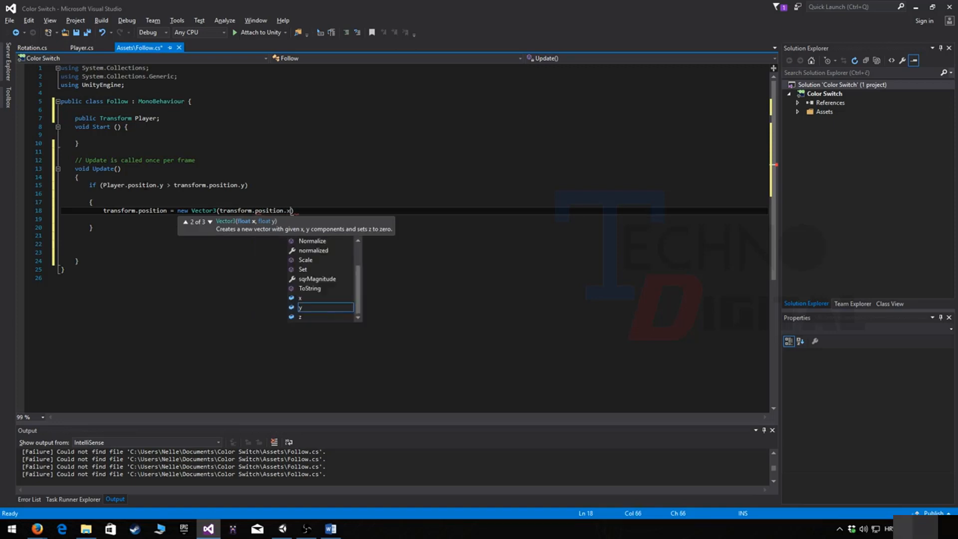
# Step: Complete the Vector3 with Player.position.y and transform.position.z as its remaining components and end the statement with a semicolon
pyautogui.write(', player')
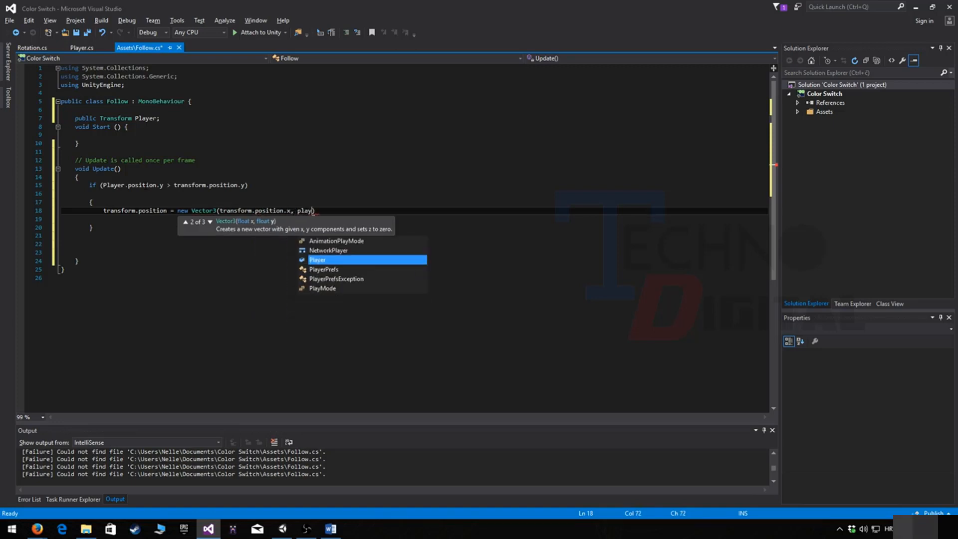
pyautogui.write('.')
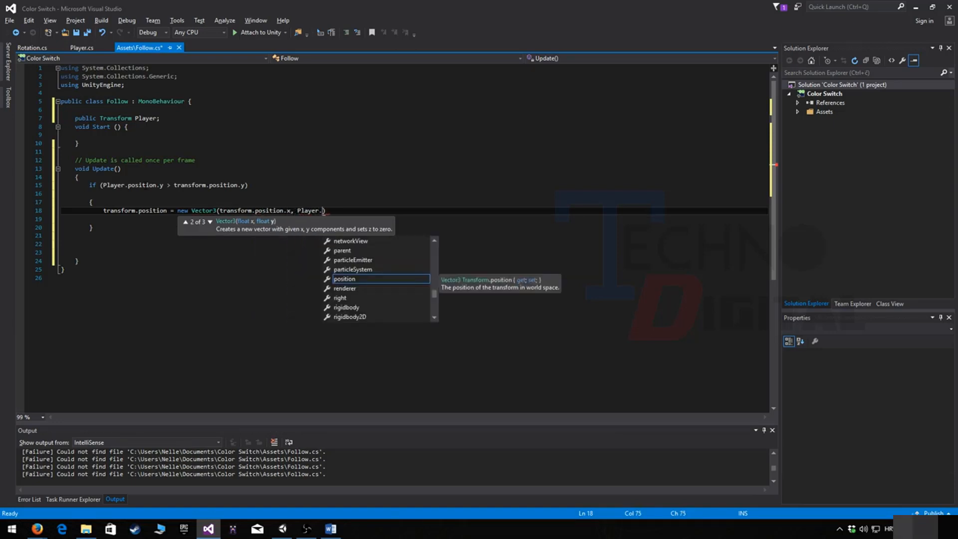
pyautogui.write('post')
pyautogui.press('Tab')
pyautogui.write('.z')
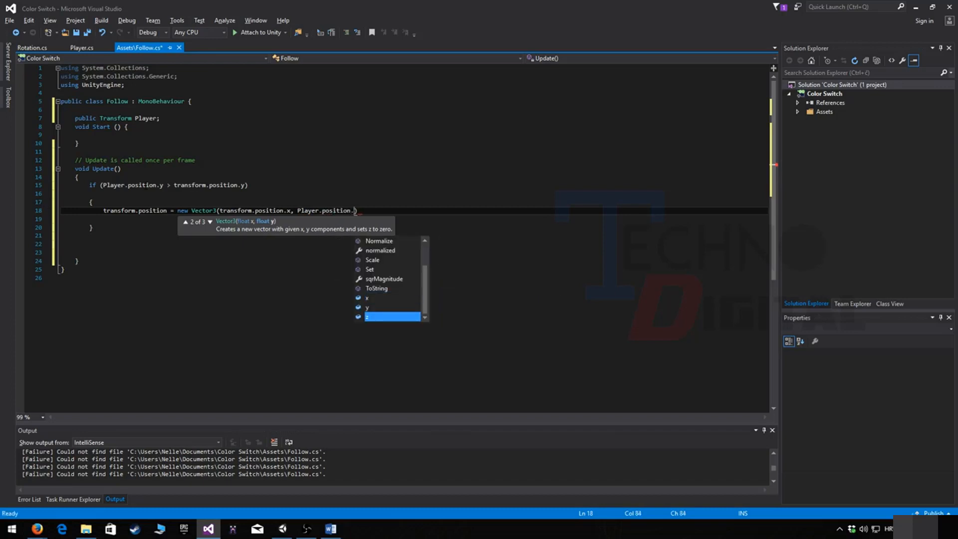
pyautogui.press('BackSpace')
pyautogui.write('y, tra')
pyautogui.press('Tab')
pyautogui.write('.po')
pyautogui.press('Tab')
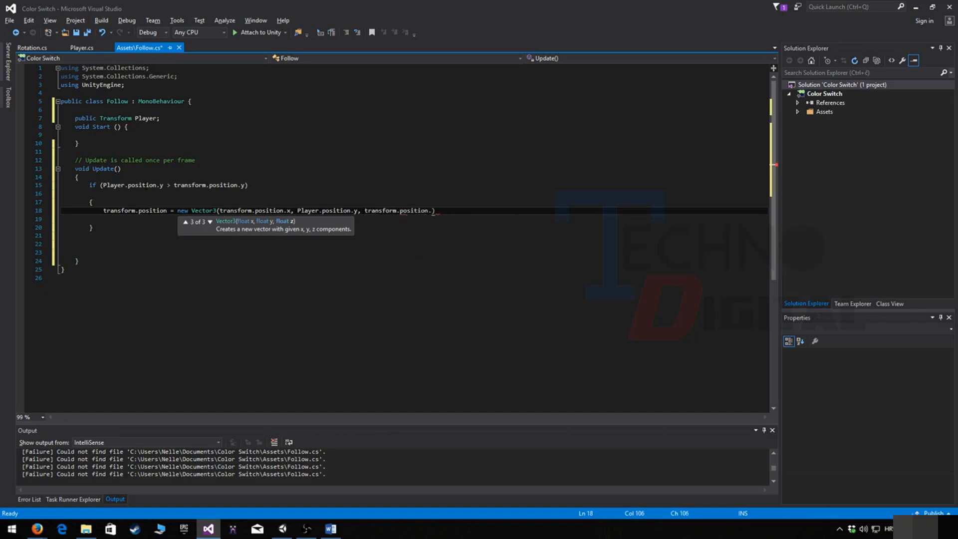
pyautogui.write('.z)')
pyautogui.write(';')
# Step: Append the comment "// FOLLOW" after the transform.position assignment
pyautogui.doubleClick(433, 210)
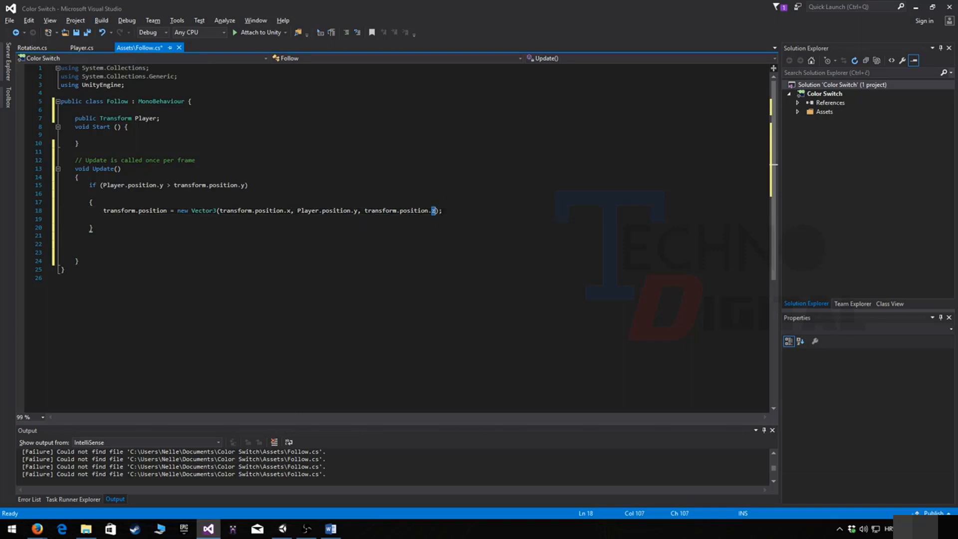
pyautogui.moveTo(443, 210); pyautogui.dragTo(220, 210)
pyautogui.click(504, 210)
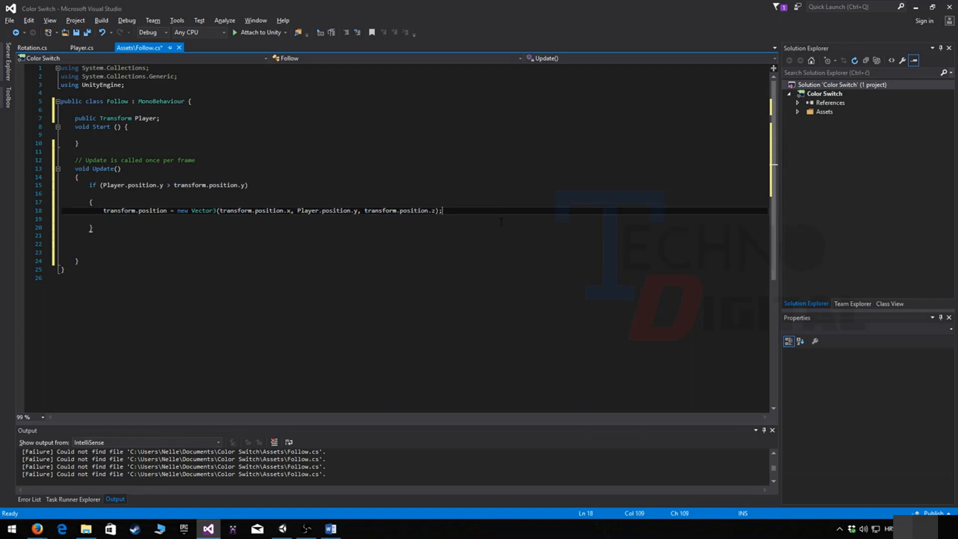
pyautogui.write('// Foll')
pyautogui.press('BackSpace')
pyautogui.press('BackSpace')
pyautogui.press('BackSpace')
pyautogui.write('OLLOW')
# Step: Append the comment "// IF PLAYER HAS PASSED THE POSITION, DO NEXT" after the if condition
pyautogui.moveTo(357, 210)
pyautogui.mouseDown()
pyautogui.moveTo(295, 210)
pyautogui.moveTo(361, 210)
pyautogui.mouseUp()
pyautogui.click(295, 210)
pyautogui.click(364, 235)
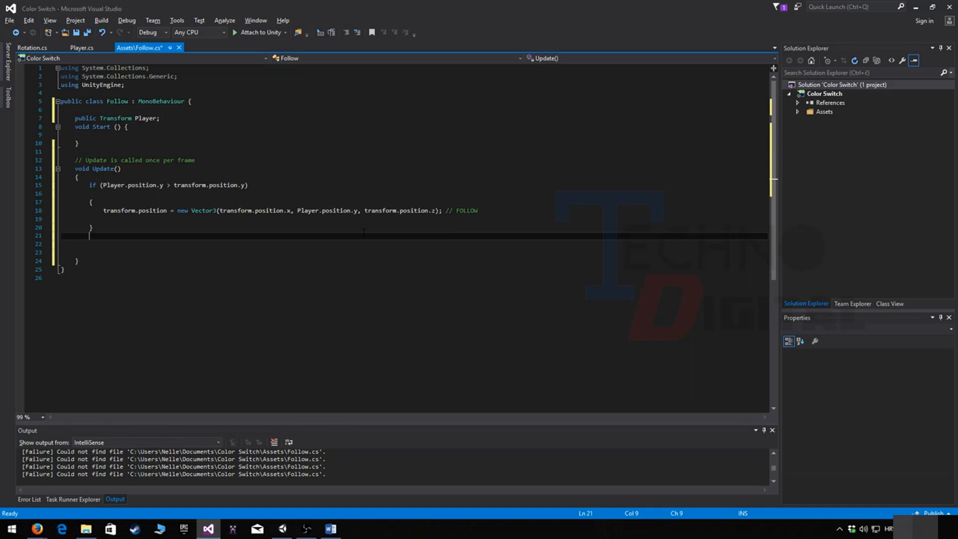
pyautogui.click(293, 183)
pyautogui.write('//')
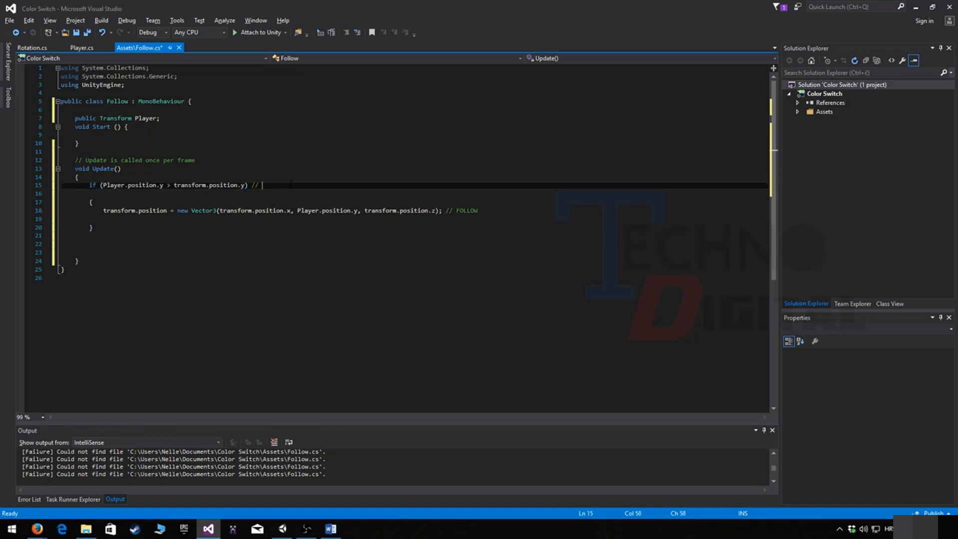
pyautogui.write(' IF PLAYER HAS PASSED THE POSITION, DO NEXT')
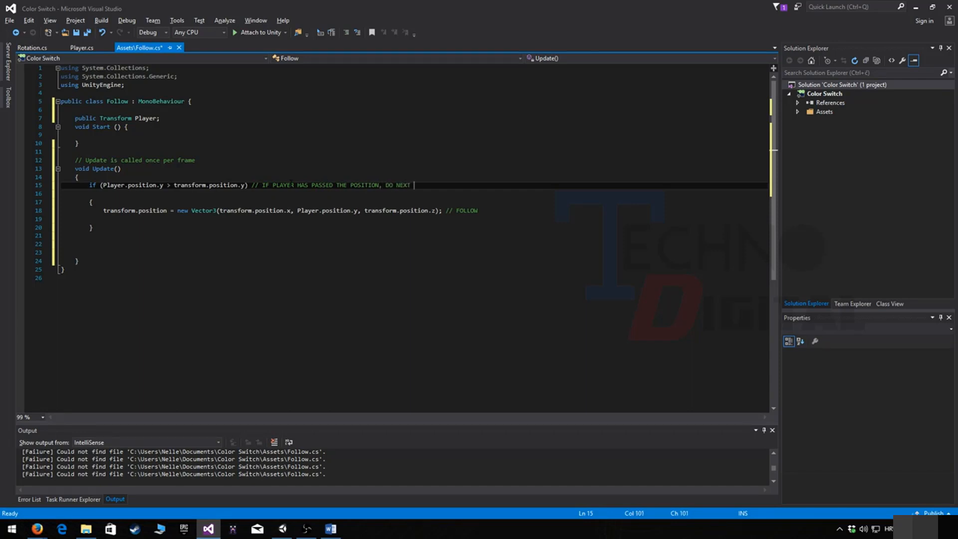
# Step: Save the Follow script, return to Unity and select the Main Camera to check its Follow component
pyautogui.moveTo(480, 210); pyautogui.dragTo(103, 210)
pyautogui.hotkey('ctrl', 's')
pyautogui.click(528, 232)
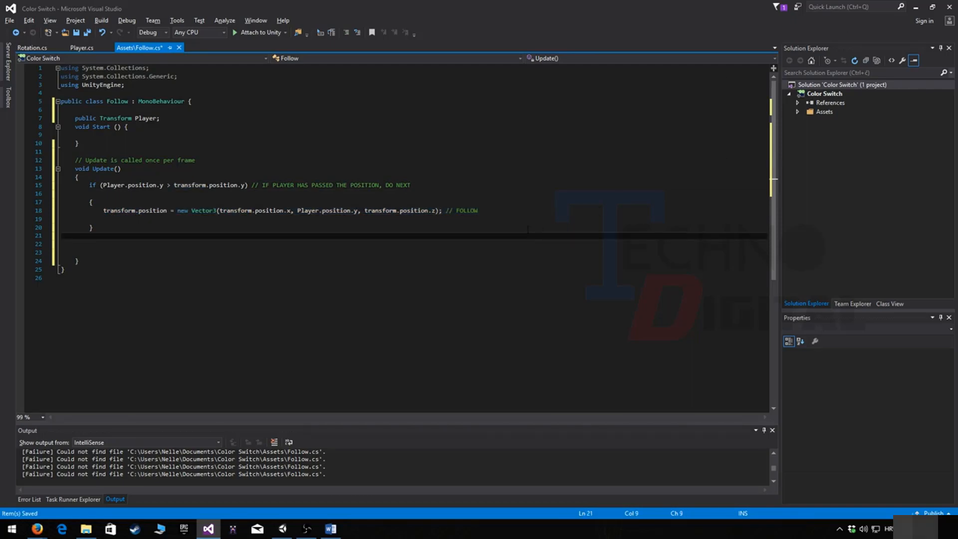
pyautogui.click(918, 6)
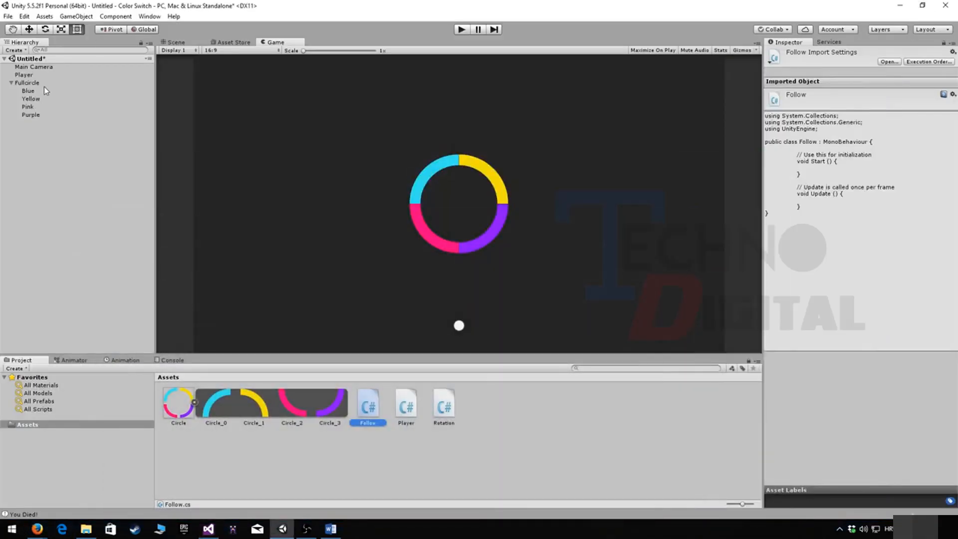
pyautogui.click(45, 66)
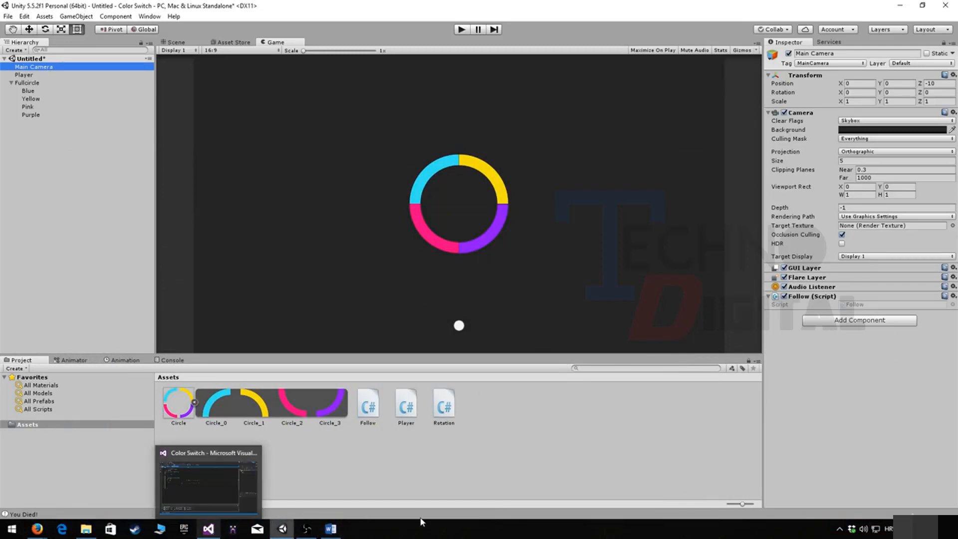
# Step: Save the open scripts again in Visual Studio, and reselect the Main Camera in Unity to refresh its Follow component
pyautogui.click(208, 529)
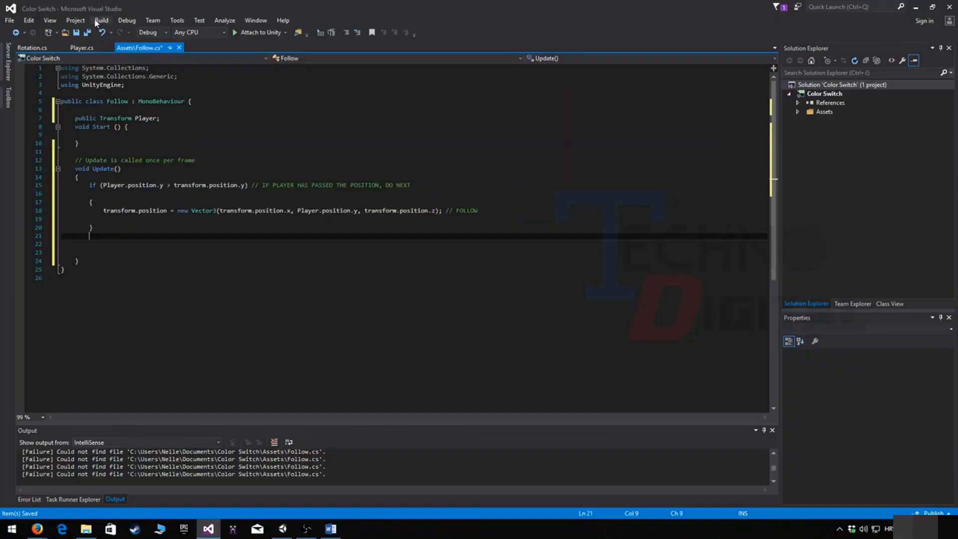
pyautogui.click(32, 47)
pyautogui.click(81, 47)
pyautogui.click(129, 48)
pyautogui.click(917, 8)
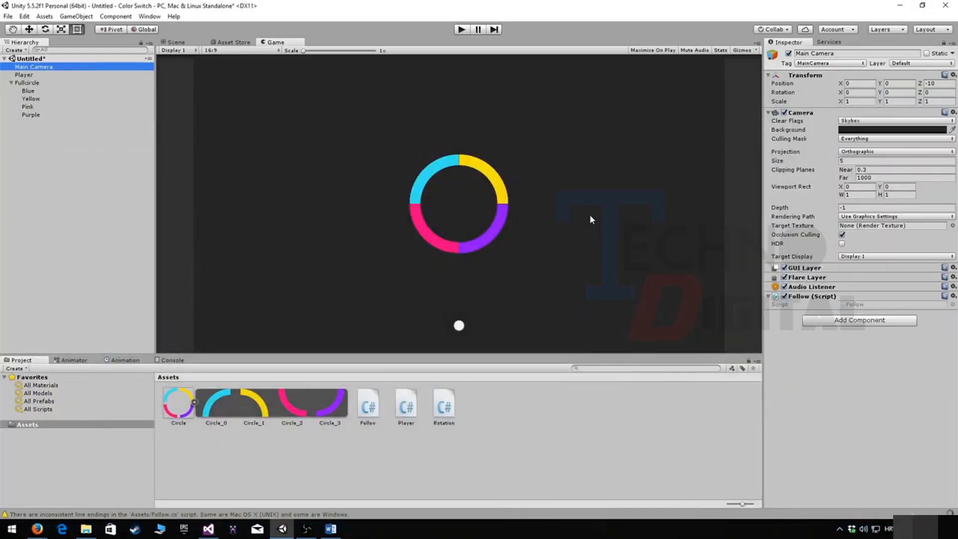
pyautogui.click(58, 114)
pyautogui.click(46, 68)
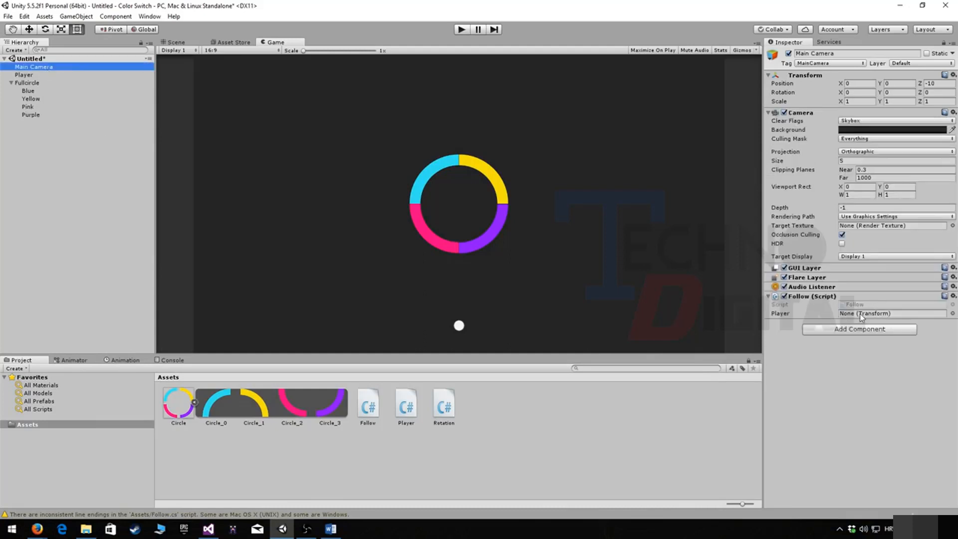
# Step: Assign the Player object to the Player field of the Main Camera's Follow script
pyautogui.moveTo(25, 75); pyautogui.dragTo(83, 82)
pyautogui.moveTo(773, 290); pyautogui.dragTo(869, 318)
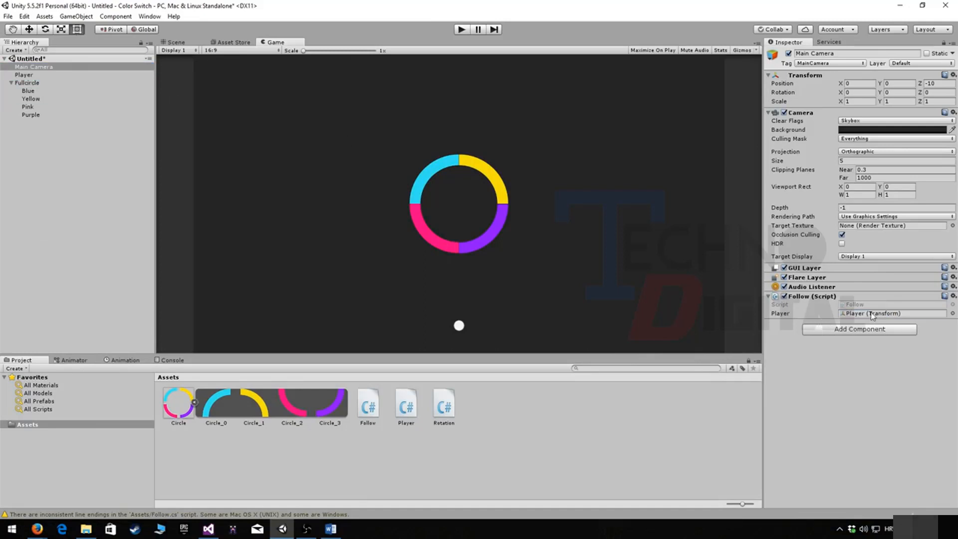
# Step: Play-test the game, making the ball jump repeatedly through the ring to check the camera follow, and stop play mode
pyautogui.click(461, 30)
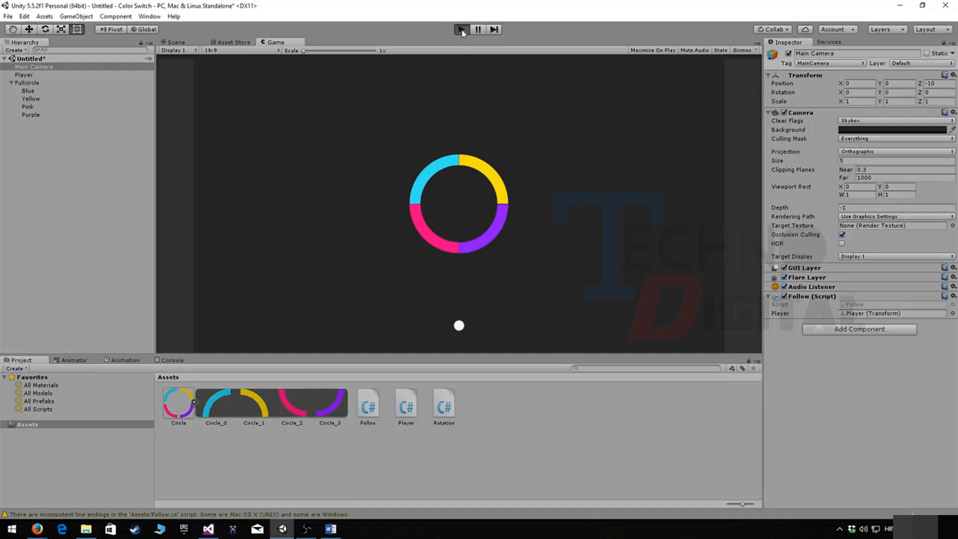
pyautogui.click(483, 305)
pyautogui.click(484, 280)
pyautogui.click(490, 225)
pyautogui.click(502, 192)
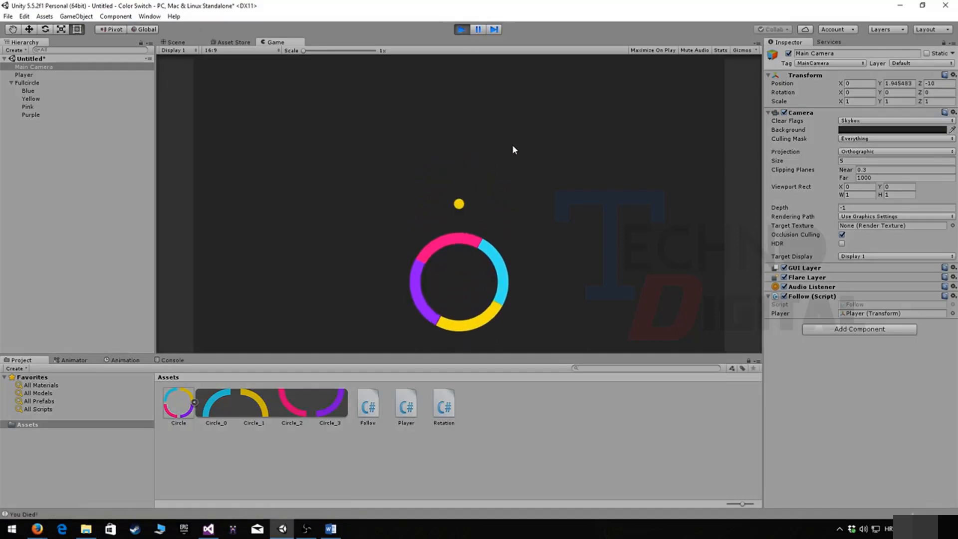
pyautogui.click(518, 226)
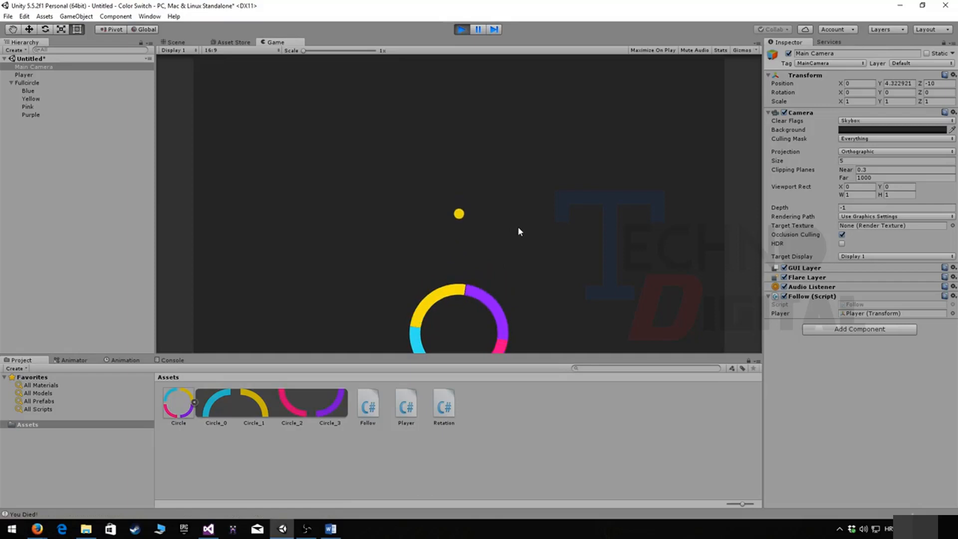
pyautogui.click(518, 225)
pyautogui.click(501, 229)
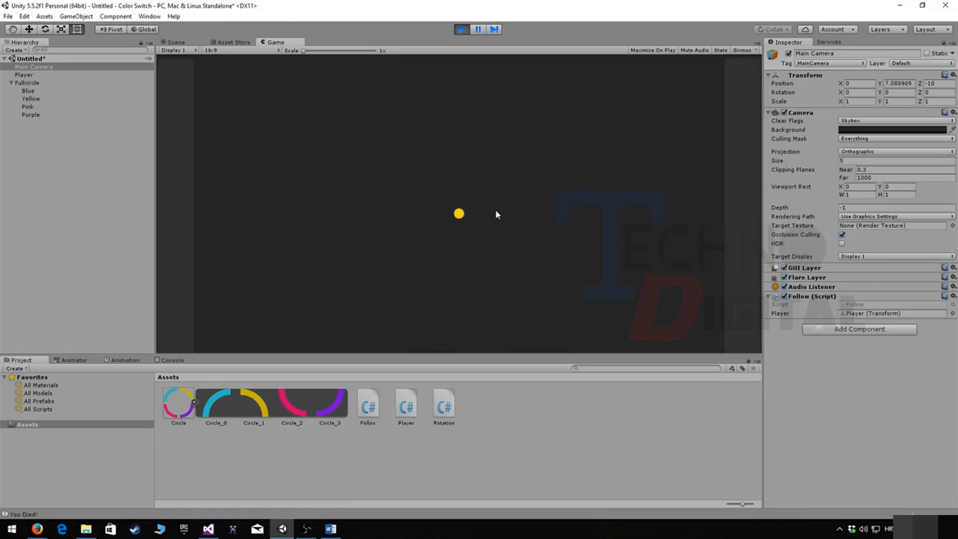
pyautogui.click(497, 255)
pyautogui.click(502, 247)
pyautogui.click(482, 330)
pyautogui.click(477, 327)
pyautogui.click(485, 317)
pyautogui.click(478, 334)
pyautogui.press('space')
pyautogui.press('space')
pyautogui.press('space')
pyautogui.press('space')
pyautogui.click(466, 32)
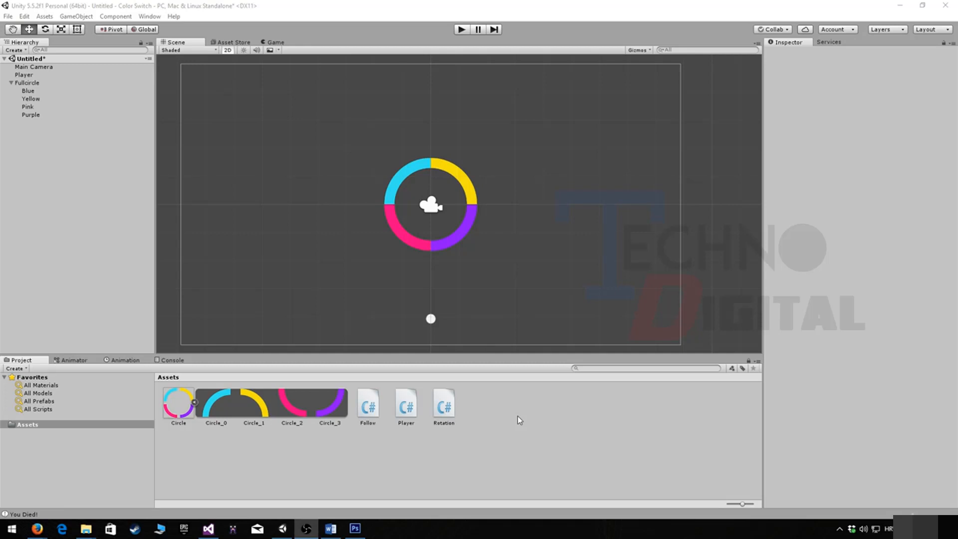
# Step: Create a new 2D sprite object in the scene and name it ColorChanger
pyautogui.click(22, 50)
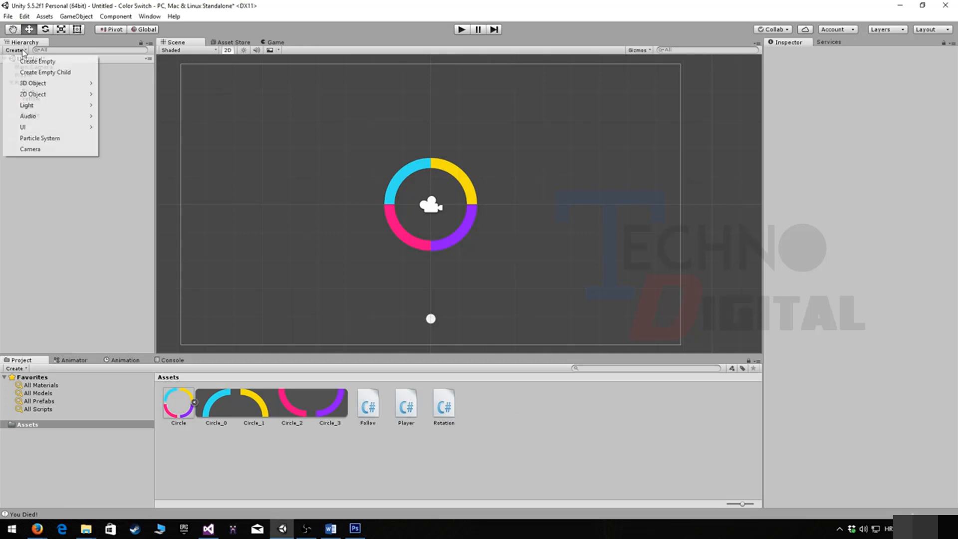
pyautogui.moveTo(69, 98)
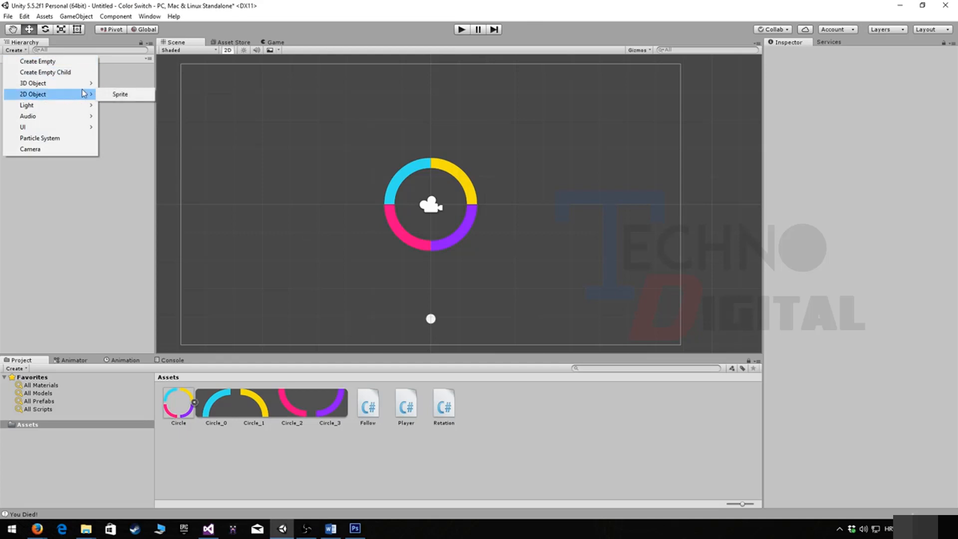
pyautogui.click(113, 94)
pyautogui.click(52, 122)
pyautogui.write('Col')
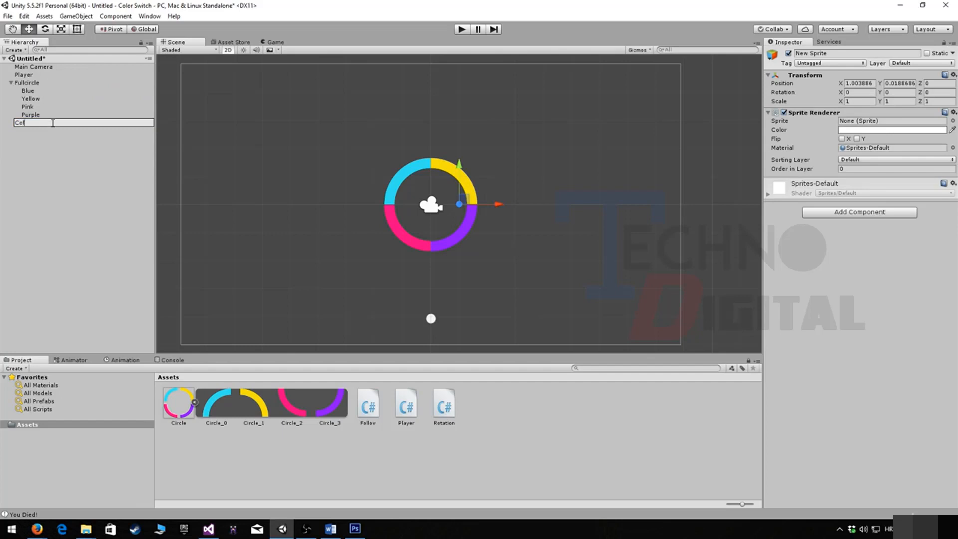
pyautogui.write('orChanger')
pyautogui.press('Return')
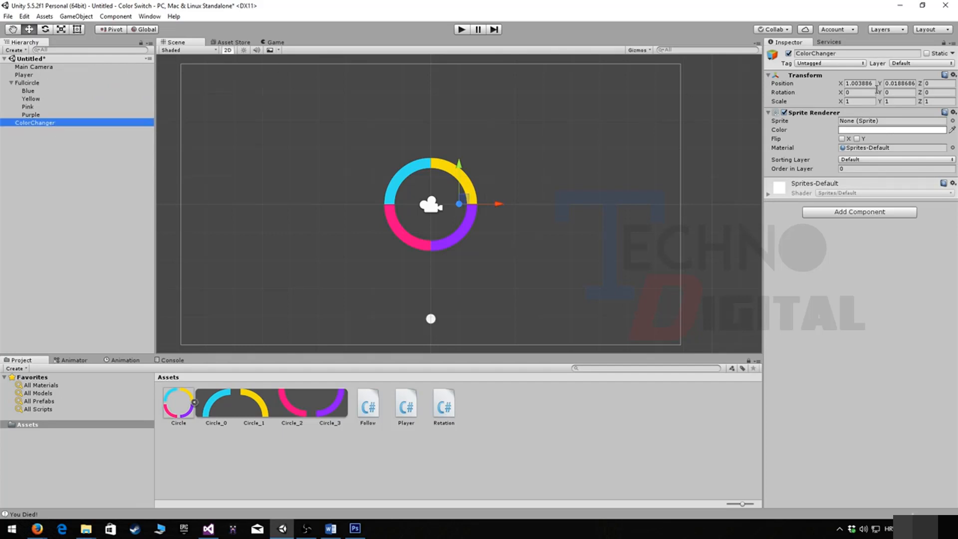
# Step: Add a new tag named ColorChanger and assign it to the ColorChanger object
pyautogui.click(835, 64)
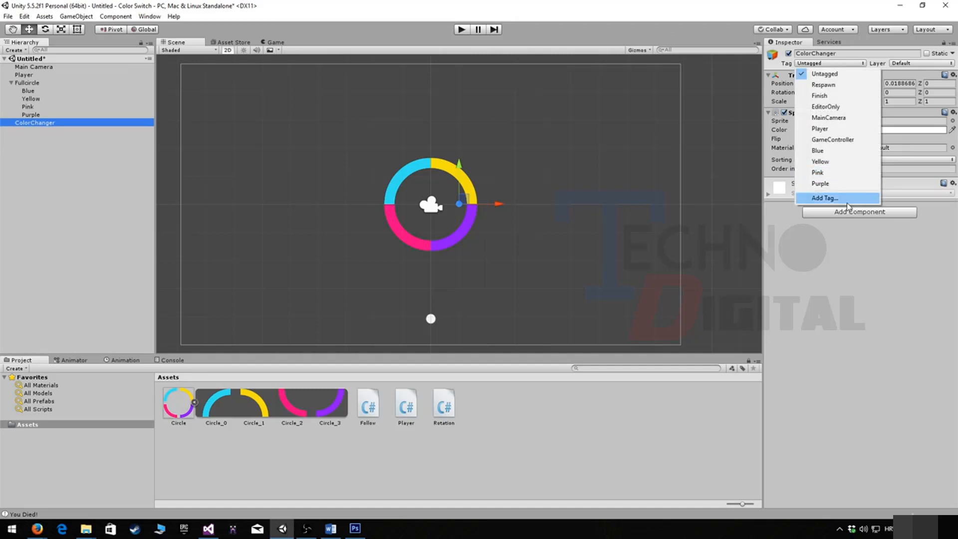
pyautogui.click(824, 198)
pyautogui.click(935, 187)
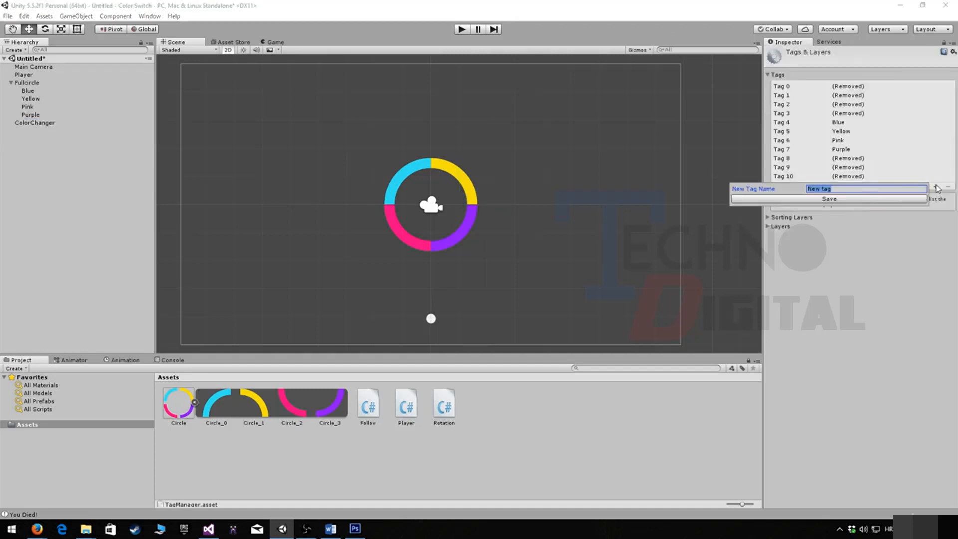
pyautogui.write('ColorChanger')
pyautogui.click(858, 197)
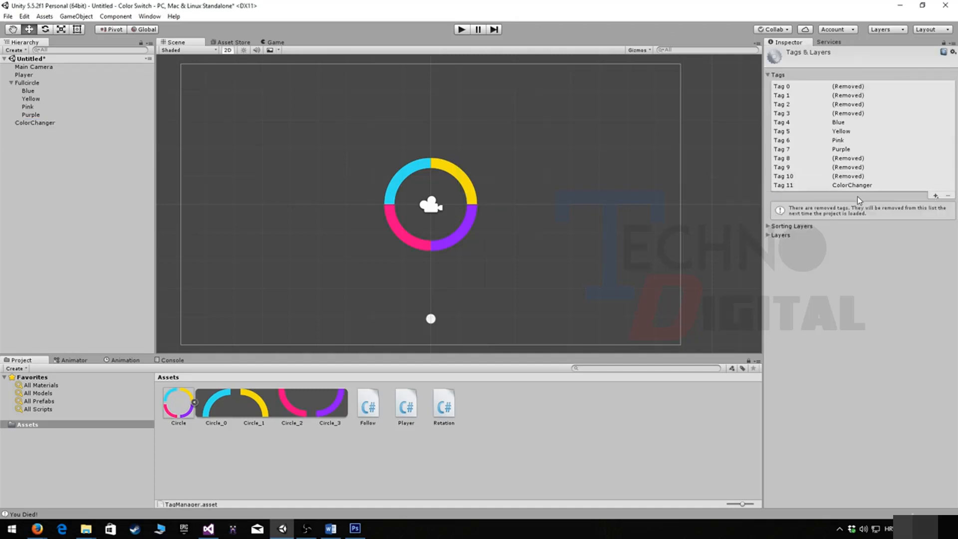
pyautogui.click(50, 123)
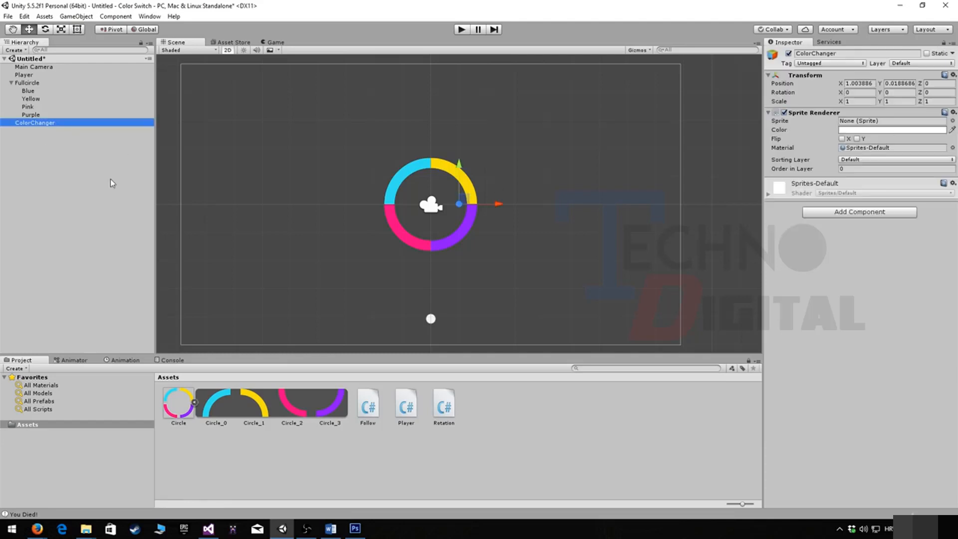
pyautogui.click(829, 63)
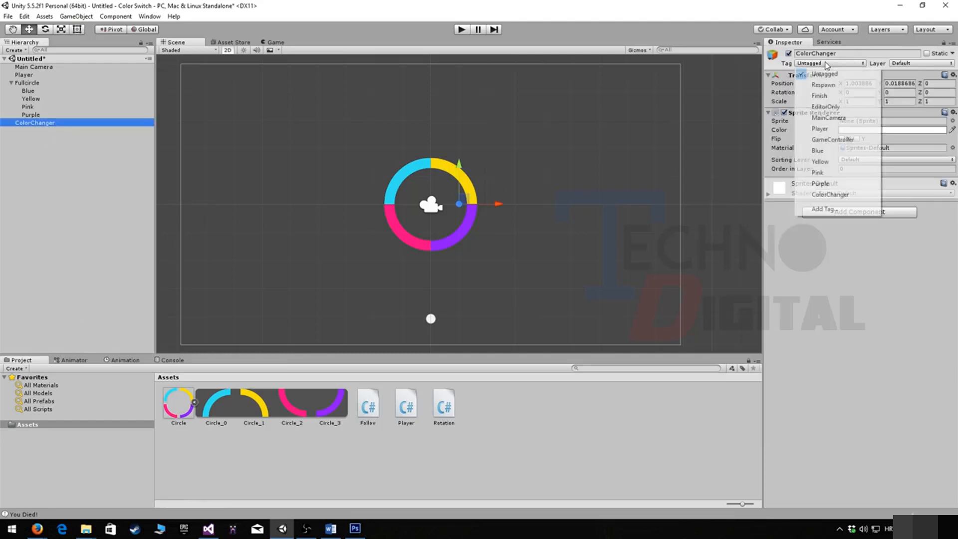
pyautogui.click(843, 195)
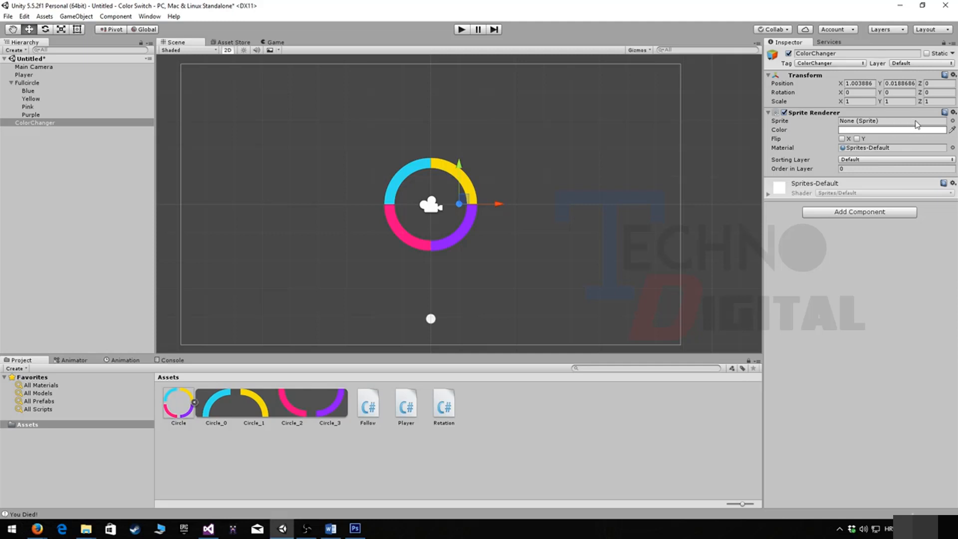
# Step: Move the ColorChanger above the ring to about X 0.01, Y 2.74 and assign it the Untitled-1 sprite
pyautogui.moveTo(462, 158)
pyautogui.mouseDown()
pyautogui.moveTo(482, 116)
pyautogui.moveTo(480, 141)
pyautogui.moveTo(467, 141)
pyautogui.mouseUp()
pyautogui.moveTo(431, 100); pyautogui.dragTo(431, 89)
pyautogui.moveTo(469, 130); pyautogui.dragTo(471, 130)
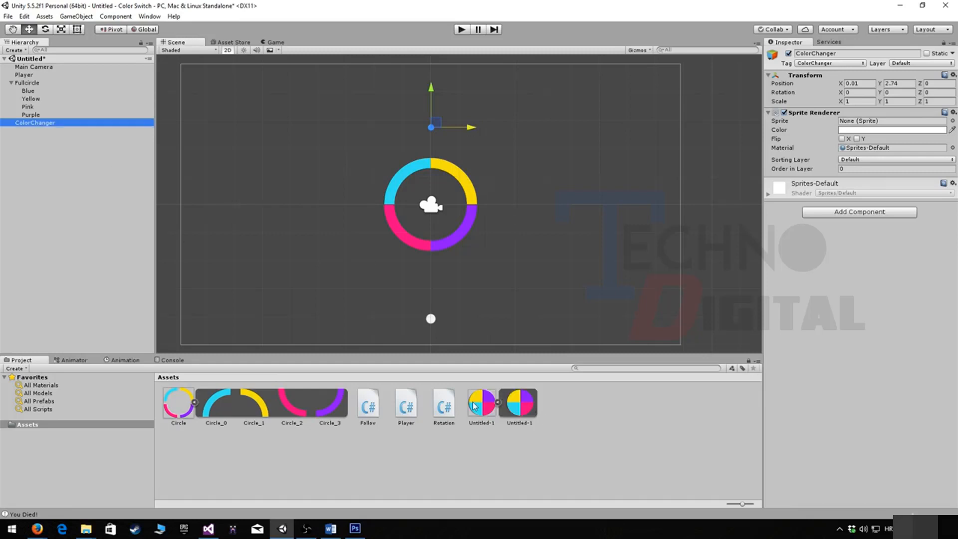
pyautogui.moveTo(474, 405); pyautogui.dragTo(861, 125)
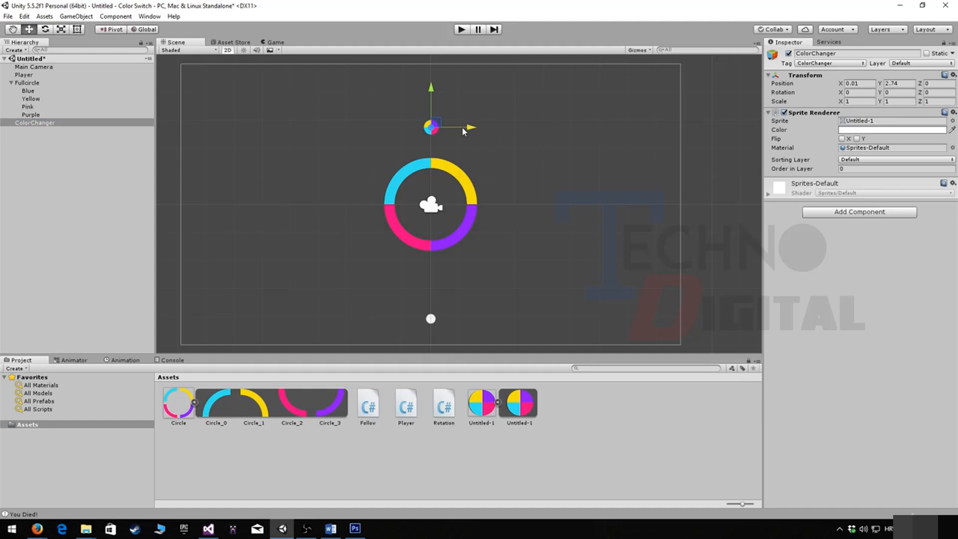
# Step: Try a scale of 0.5 on X, Y and Z for the ColorChanger
pyautogui.click(862, 101)
pyautogui.write('0')
pyautogui.press('Tab')
pyautogui.click(860, 101)
pyautogui.write('0.5')
pyautogui.press('Tab')
pyautogui.write('0.5')
pyautogui.press('Tab')
pyautogui.write('0.5')
# Step: Set the ColorChanger's scale to 0.7 on X, Y and Z
pyautogui.click(859, 100)
pyautogui.press('BackSpace')
pyautogui.write('7')
pyautogui.press('Tab')
pyautogui.write('0.7')
pyautogui.press('Tab')
pyautogui.write('0.7')
# Step: Add a Circle Collider 2D to the ColorChanger and adjust the collider's radius
pyautogui.click(846, 298)
pyautogui.click(820, 215)
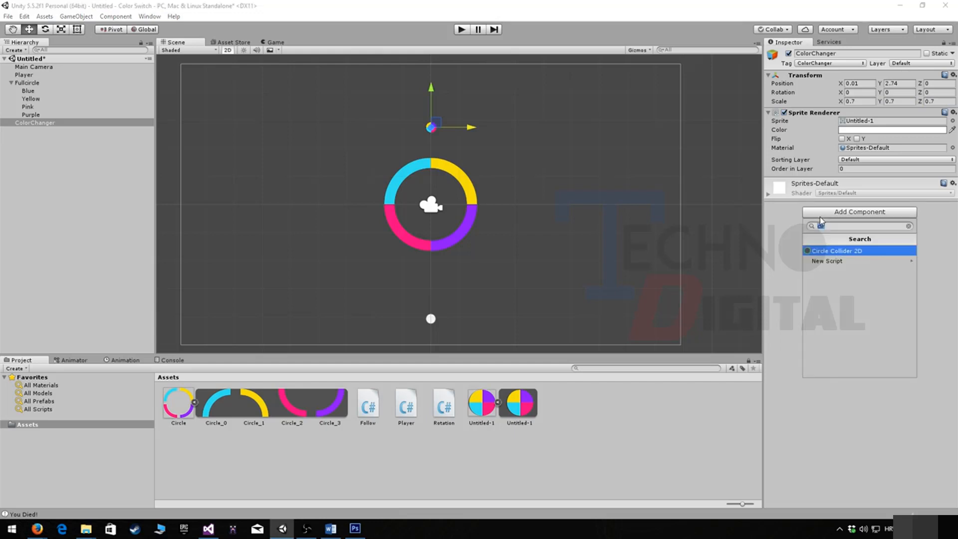
pyautogui.click(841, 251)
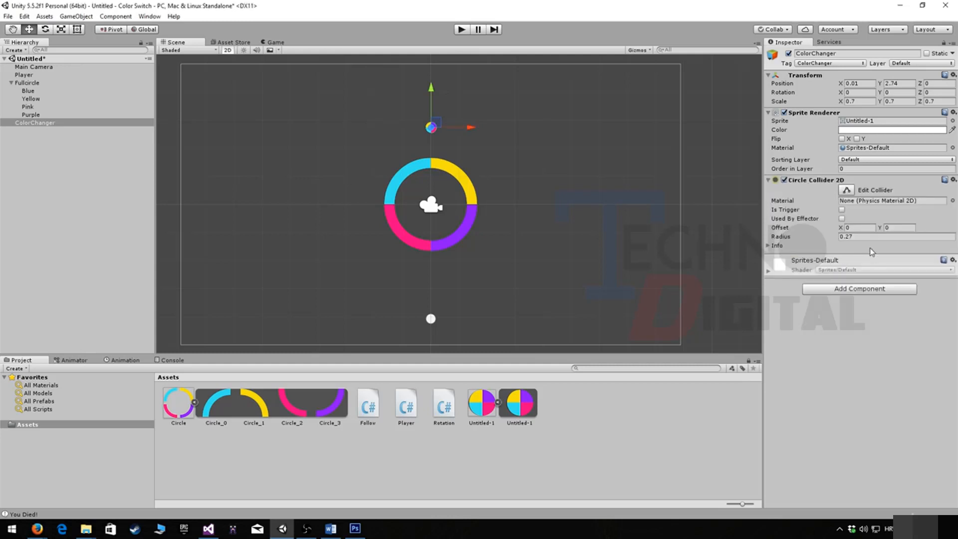
pyautogui.click(855, 237)
pyautogui.moveTo(855, 239); pyautogui.dragTo(850, 239)
pyautogui.write('3')
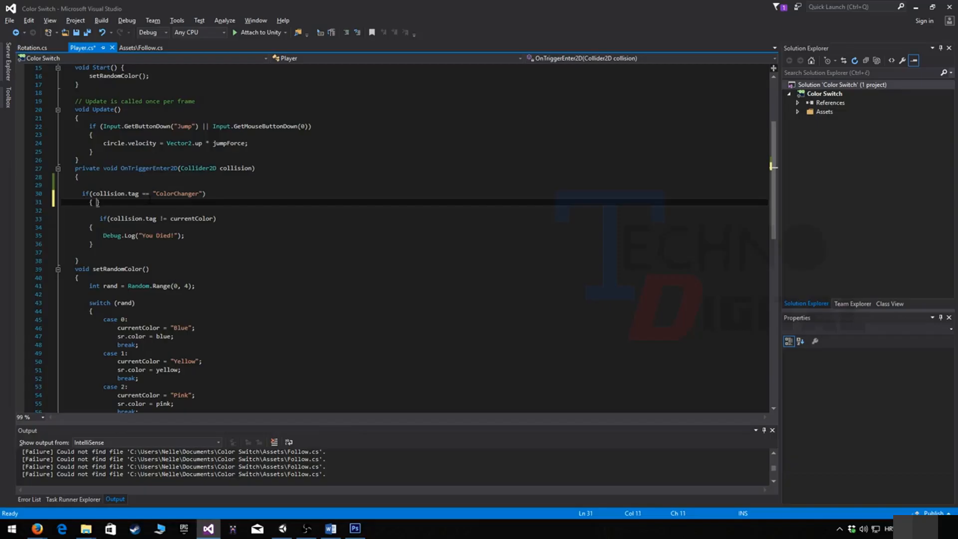
# Step: In the Player script, open up the ColorChanger tag check's body and call setRandomColor(); inside it
pyautogui.press('Return')
pyautogui.press('Return')
pyautogui.press('Up')
pyautogui.write('set')
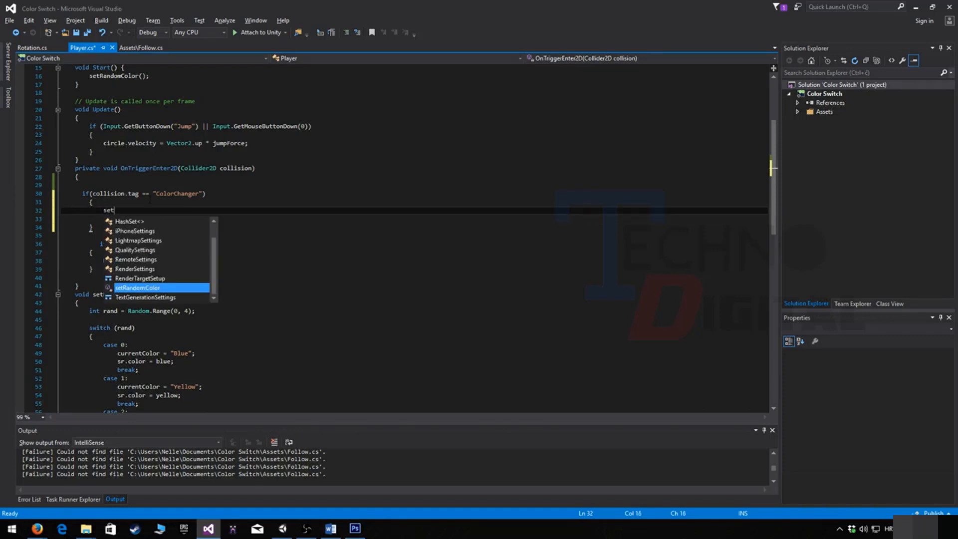
pyautogui.write('RandomColor();')
pyautogui.scroll(-2, 236, 228)
pyautogui.scroll(-2, 191, 379)
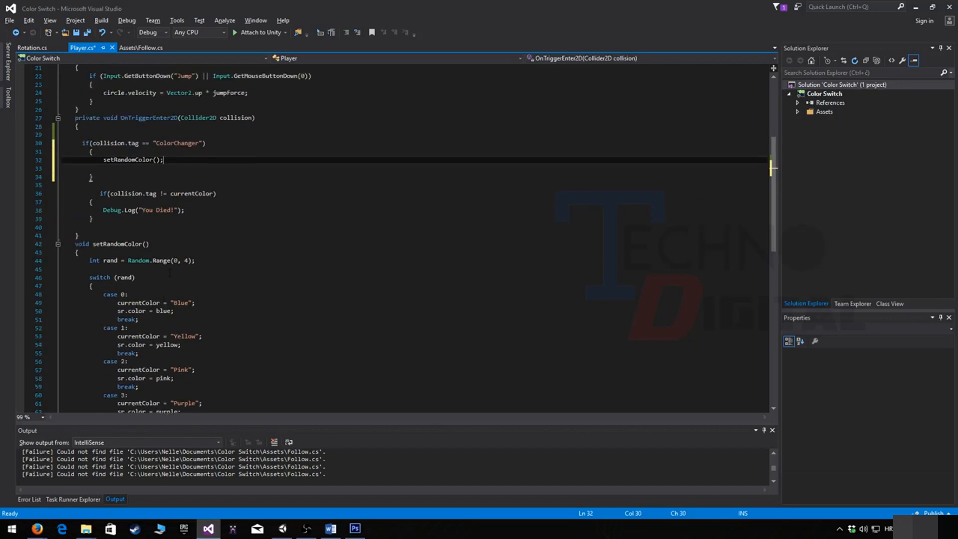
pyautogui.scroll(2, 171, 383)
# Step: Add the lines Destroy(collision.gameObject); and return; after the setRandomColor call in the ColorChanger block
pyautogui.press('Return')
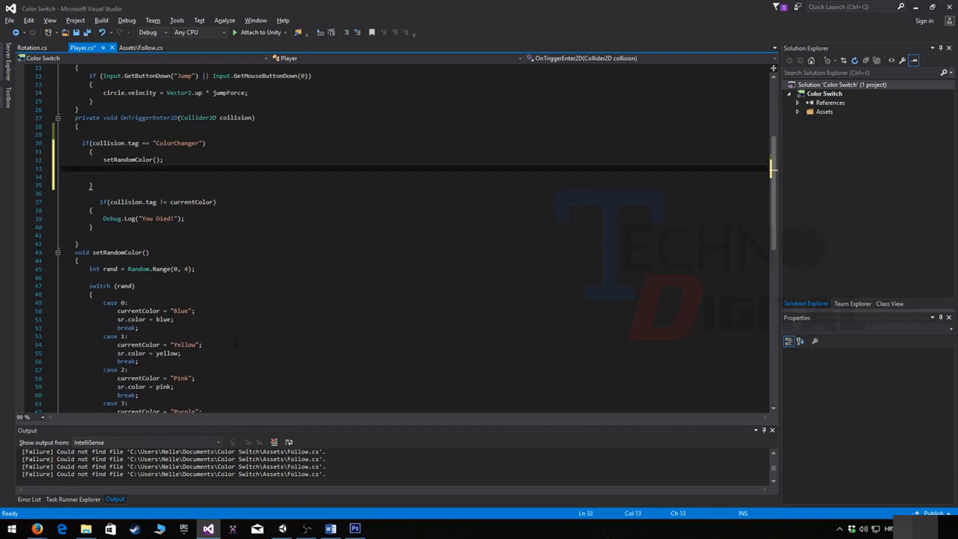
pyautogui.write('dest')
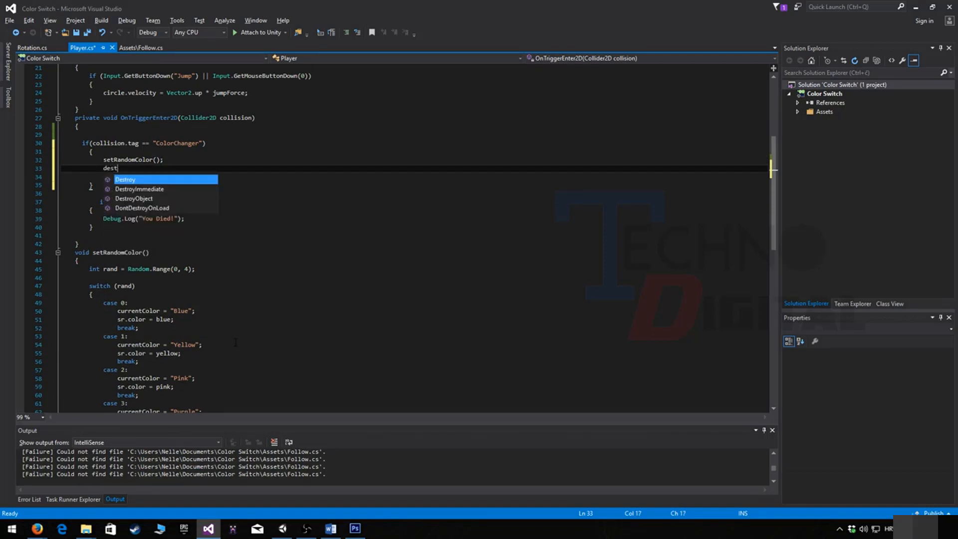
pyautogui.press('Tab')
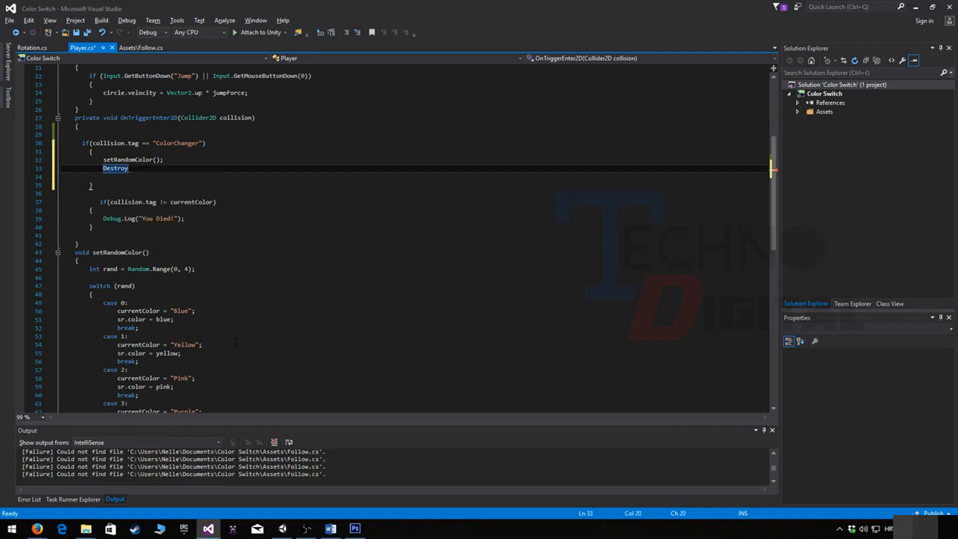
pyautogui.write('(coll')
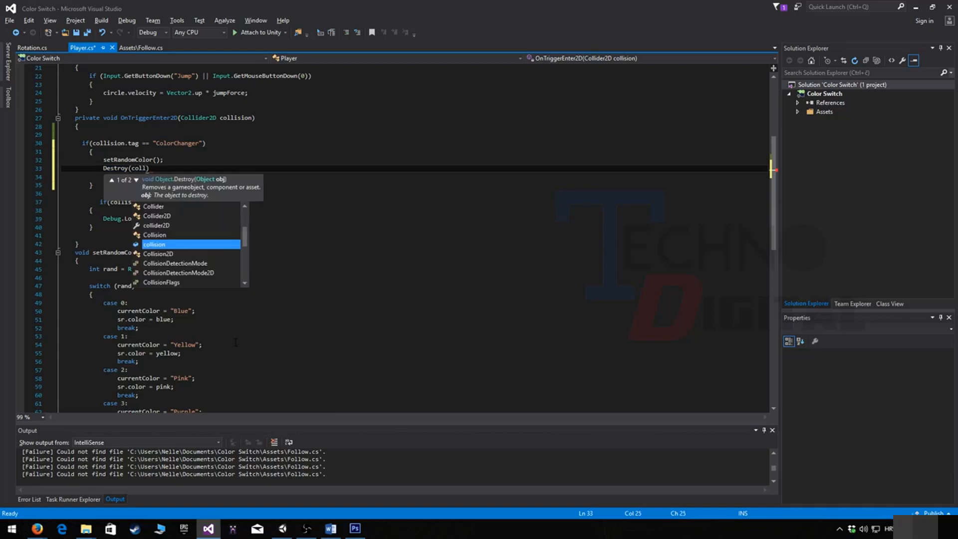
pyautogui.press('Tab')
pyautogui.write('.game')
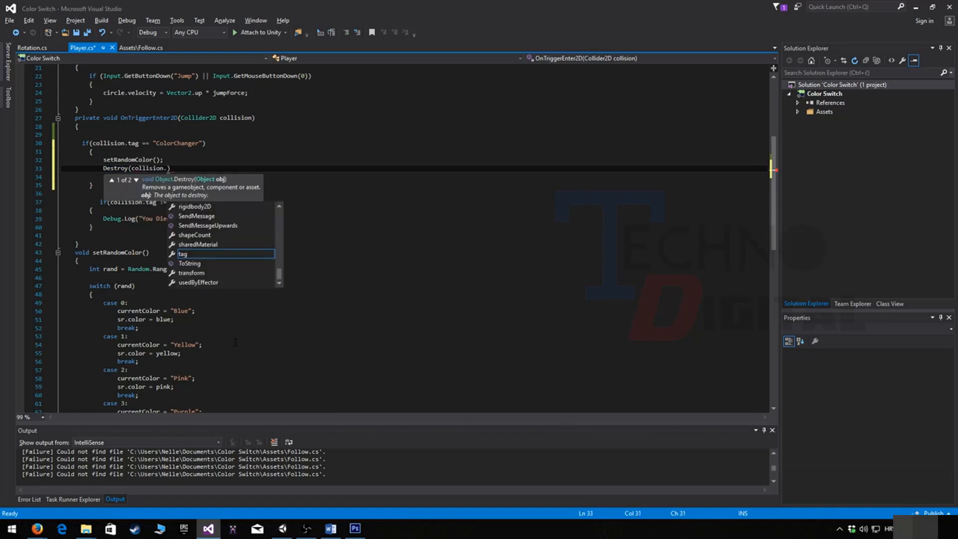
pyautogui.press('Tab')
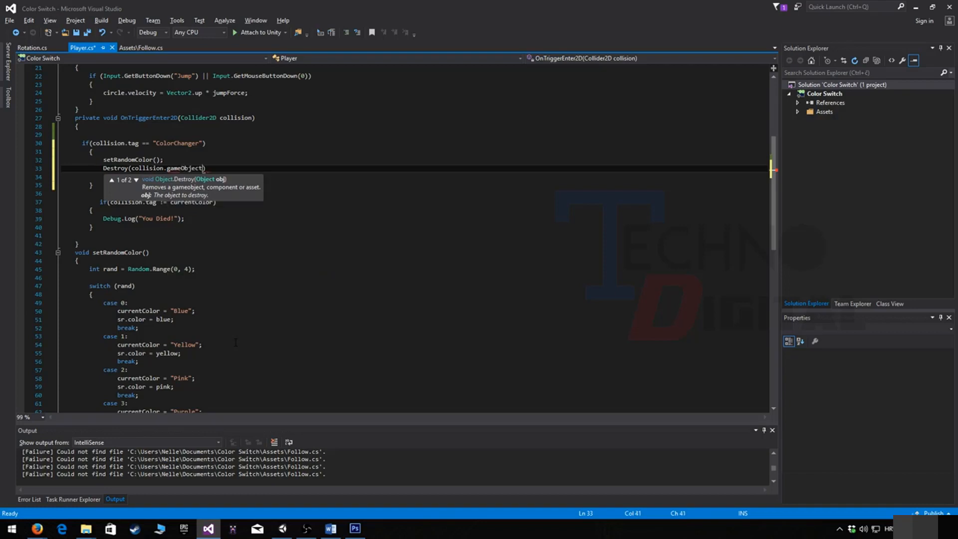
pyautogui.write(');')
pyautogui.press('Return')
pyautogui.write('ret')
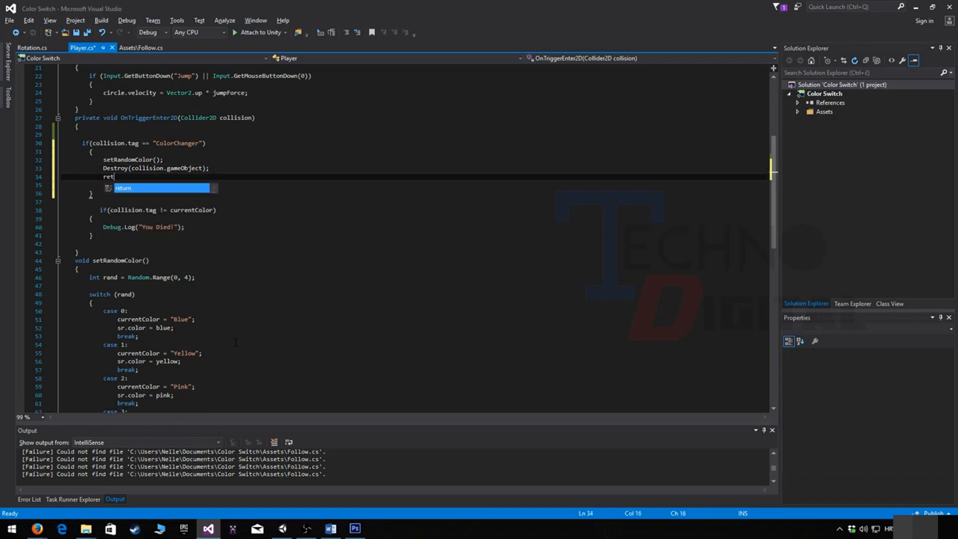
pyautogui.write('urn;')
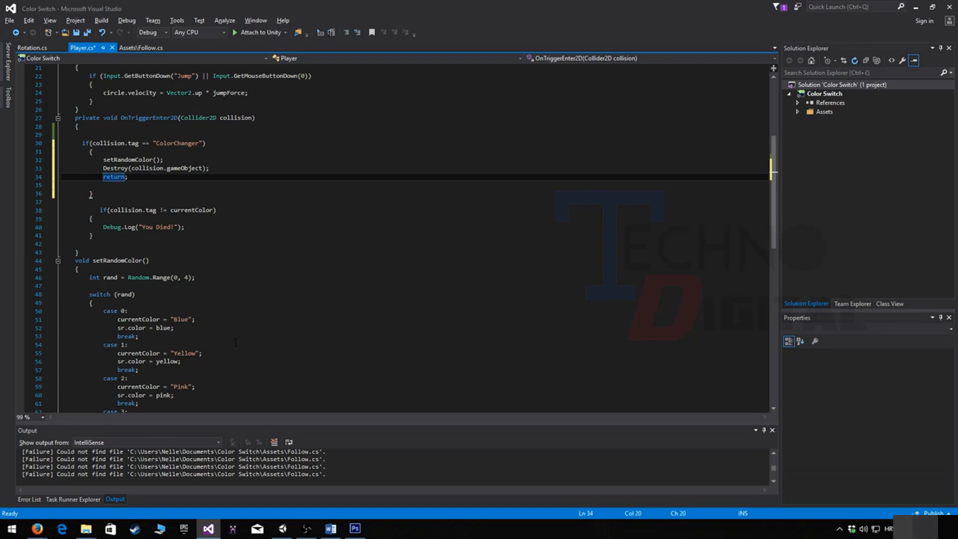
pyautogui.moveTo(196, 233); pyautogui.dragTo(76, 210)
pyautogui.click(173, 237)
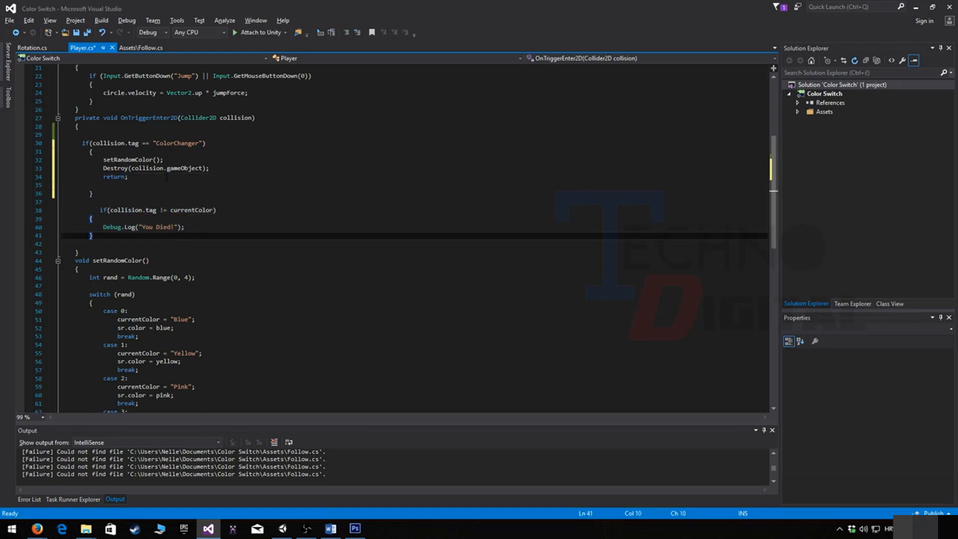
# Step: Comment out the Destroy(collision.gameObject) line, save the Player script and return to Unity
pyautogui.click(101, 168)
pyautogui.write('//')
pyautogui.press('Down')
pyautogui.hotkey('ctrl', 'shift', 'Right')
pyautogui.hotkey('ctrl', 's')
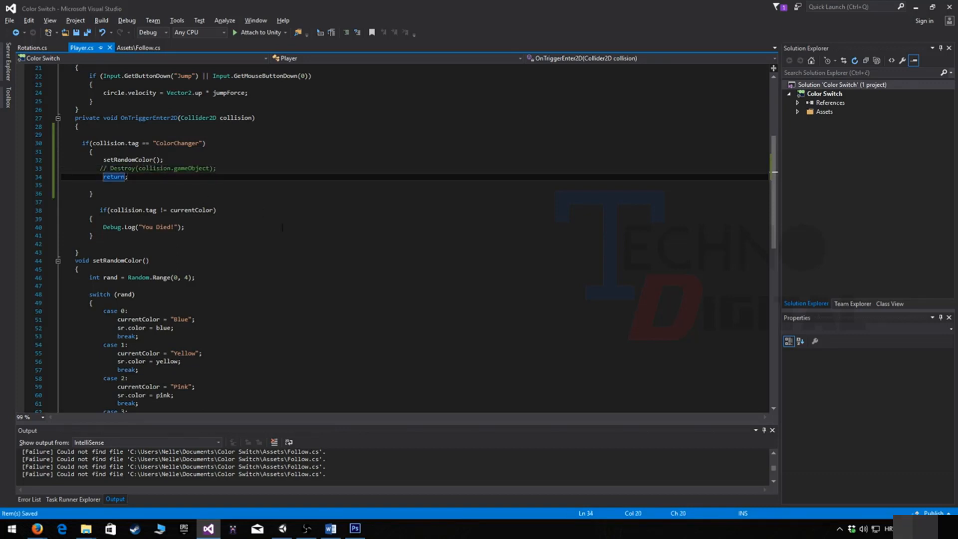
pyautogui.scroll(2, 333, 279)
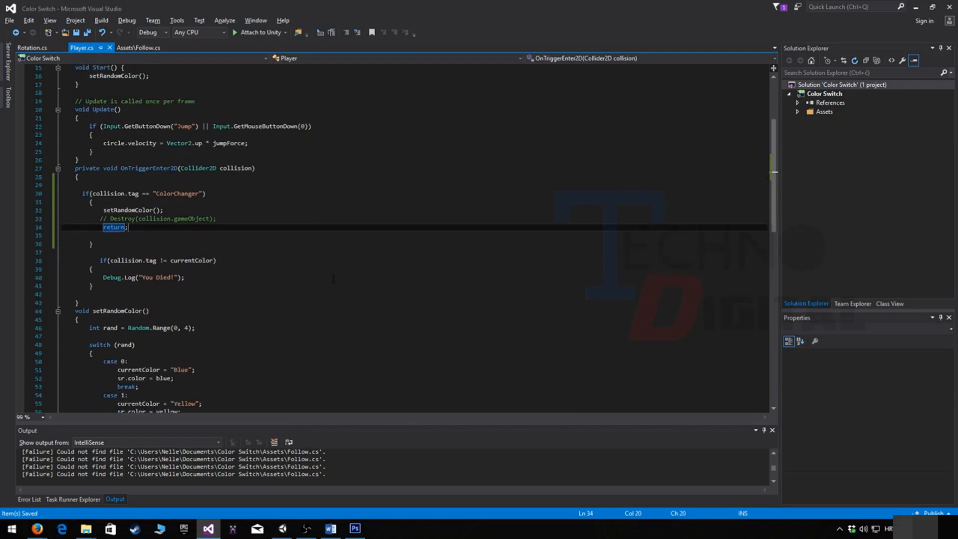
pyautogui.click(282, 529)
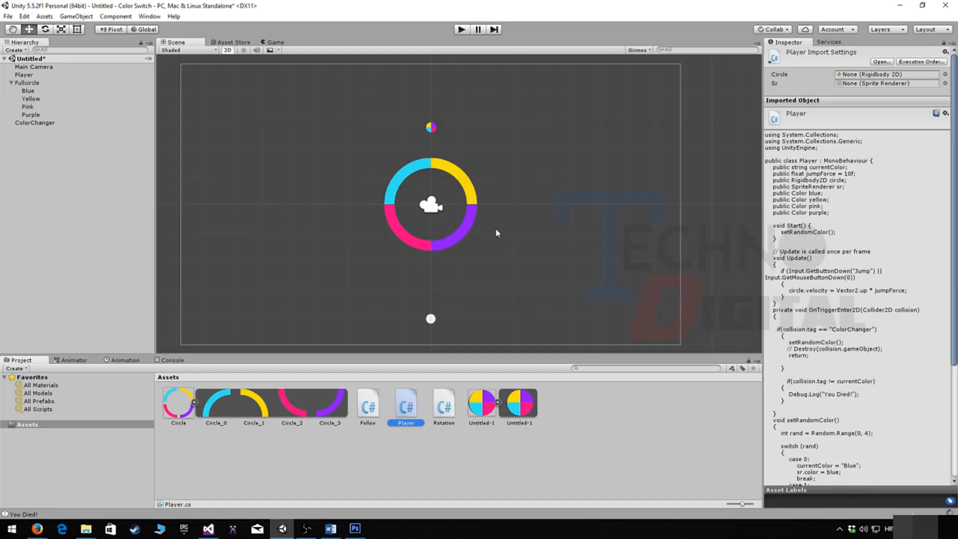
# Step: Play-test the game by jumping the player through the ring and repeatedly through the ColorChanger, and end play mode
pyautogui.click(462, 29)
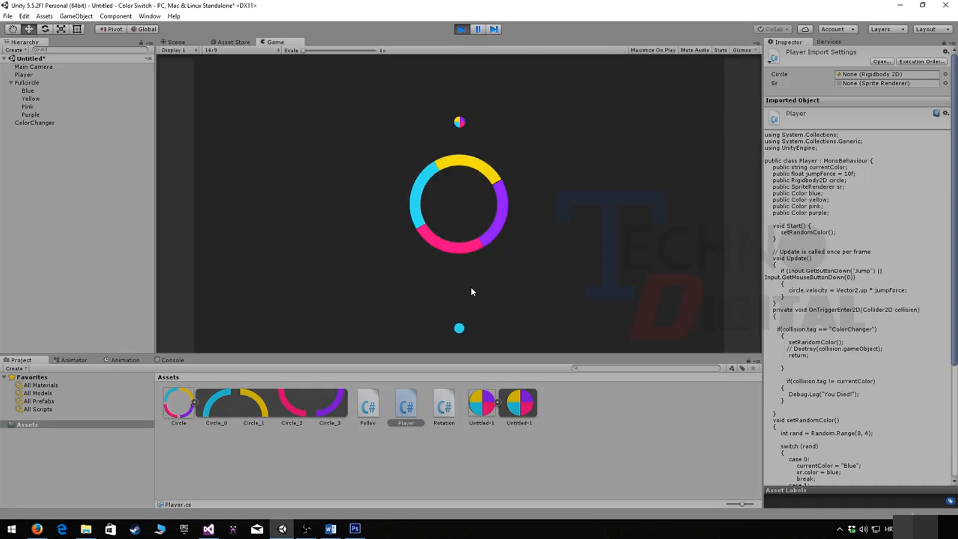
pyautogui.click(472, 284)
pyautogui.click(481, 255)
pyautogui.click(489, 189)
pyautogui.click(498, 215)
pyautogui.click(503, 232)
pyautogui.click(505, 235)
pyautogui.click(511, 250)
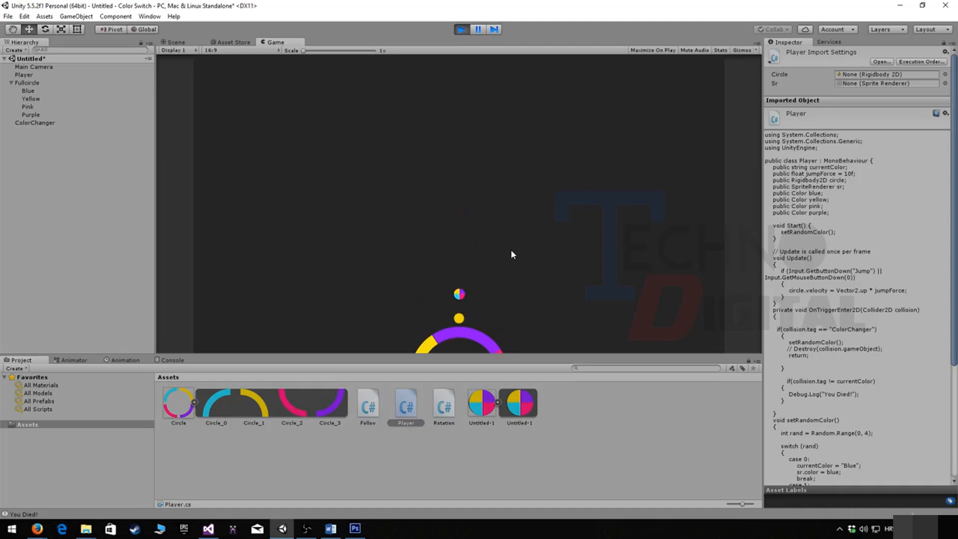
pyautogui.click(511, 247)
pyautogui.click(514, 279)
pyautogui.click(510, 285)
pyautogui.click(519, 272)
pyautogui.click(529, 266)
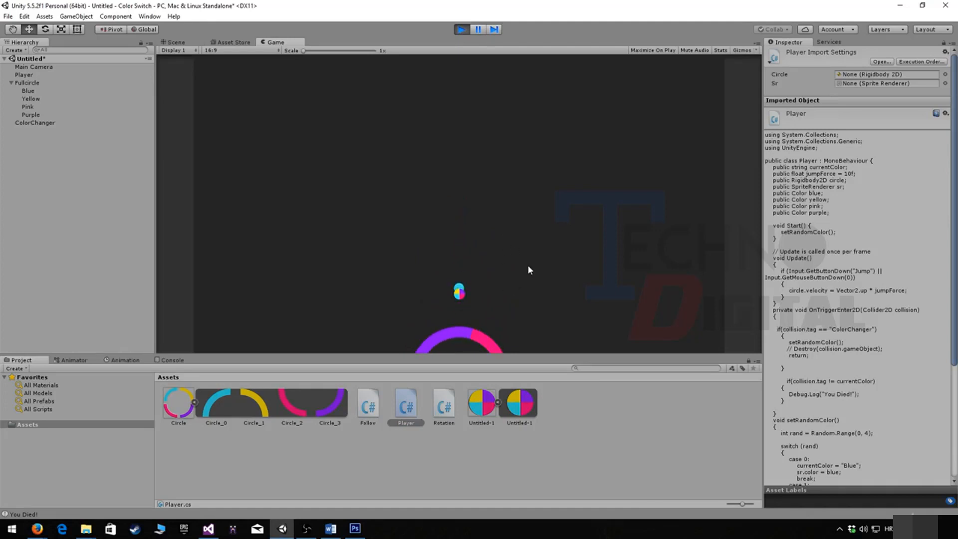
pyautogui.click(526, 266)
pyautogui.click(524, 278)
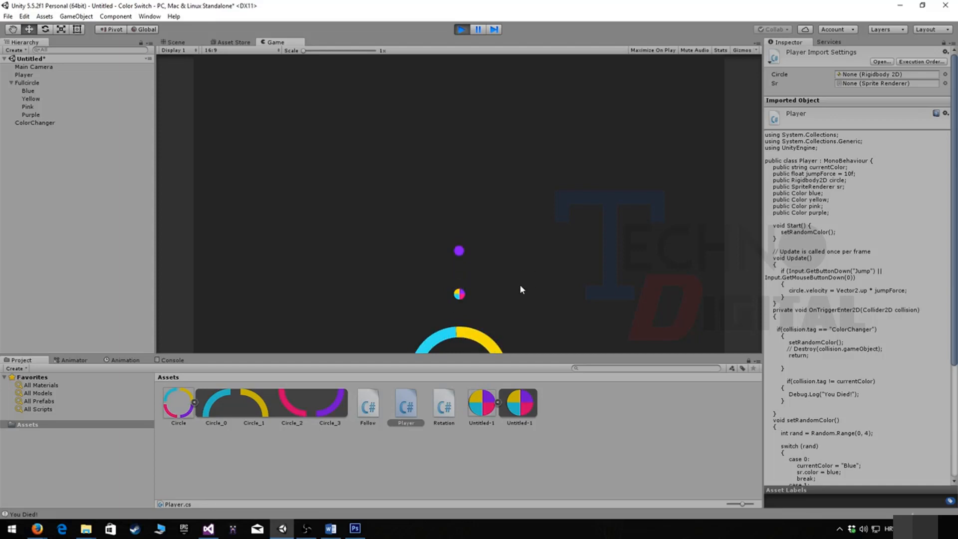
pyautogui.click(520, 288)
pyautogui.hotkey('ctrl', 'p')
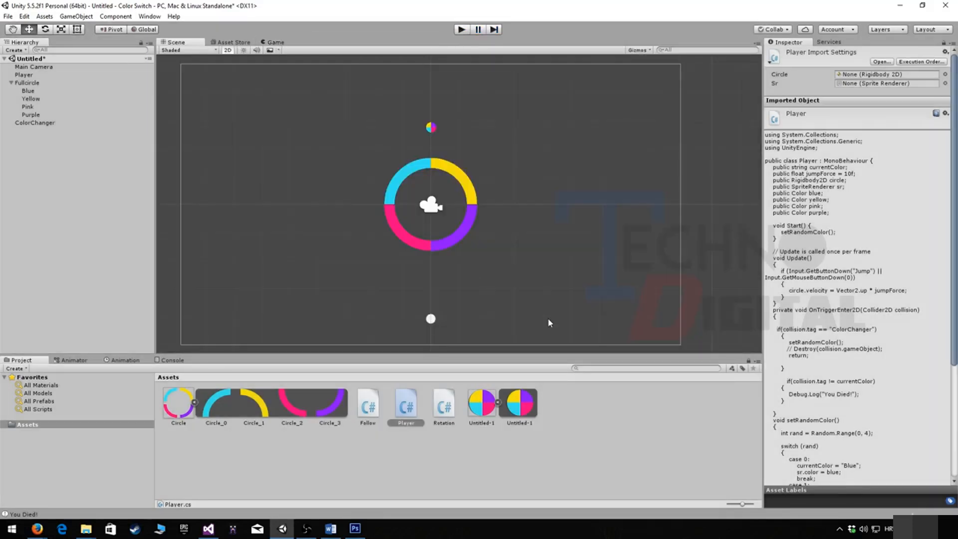
# Step: Uncomment the Destroy(collision.gameObject); line in the Player script's ColorChanger block, save the script and return to Unity
pyautogui.click(208, 528)
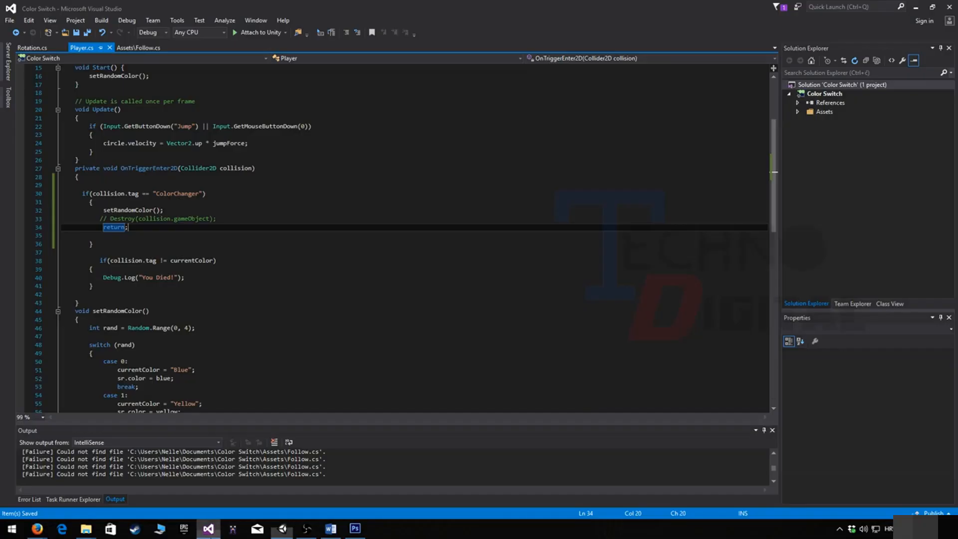
pyautogui.moveTo(106, 219); pyautogui.dragTo(93, 218)
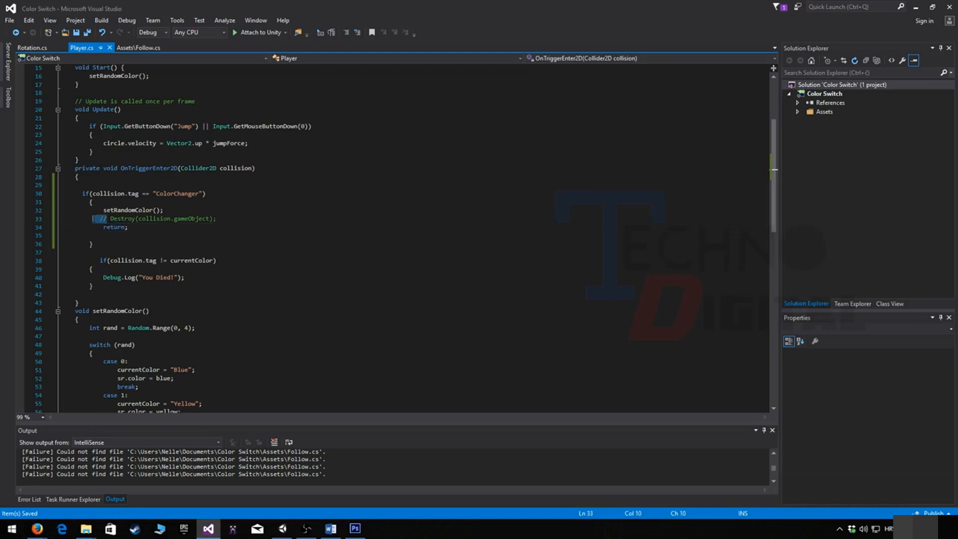
pyautogui.press('BackSpace')
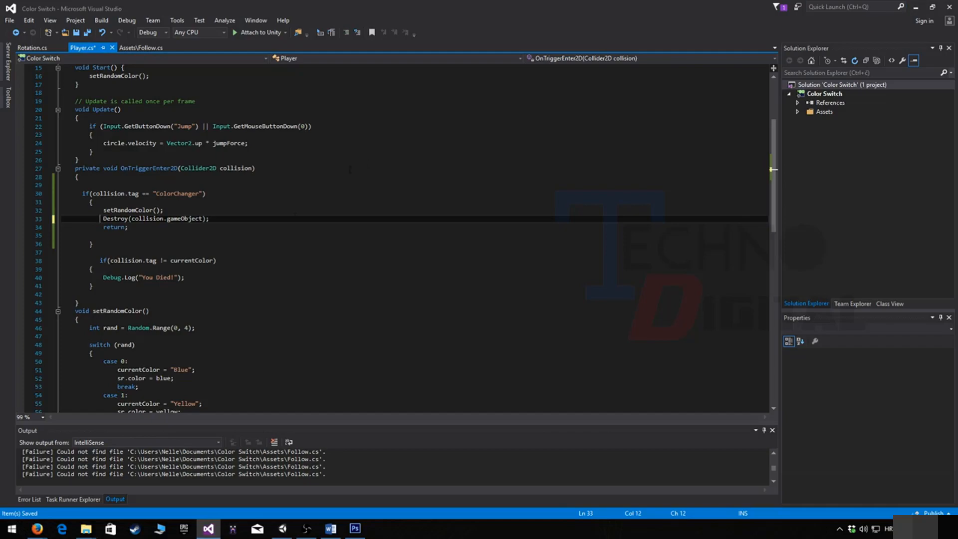
pyautogui.click(916, 7)
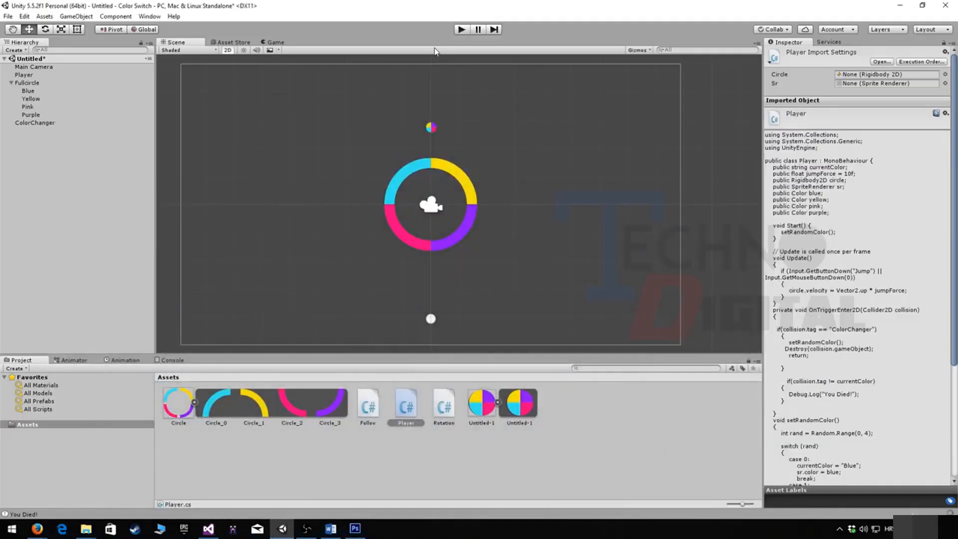
# Step: Run the game again to test the ColorChanger pickup with the Destroy line active
pyautogui.click(462, 30)
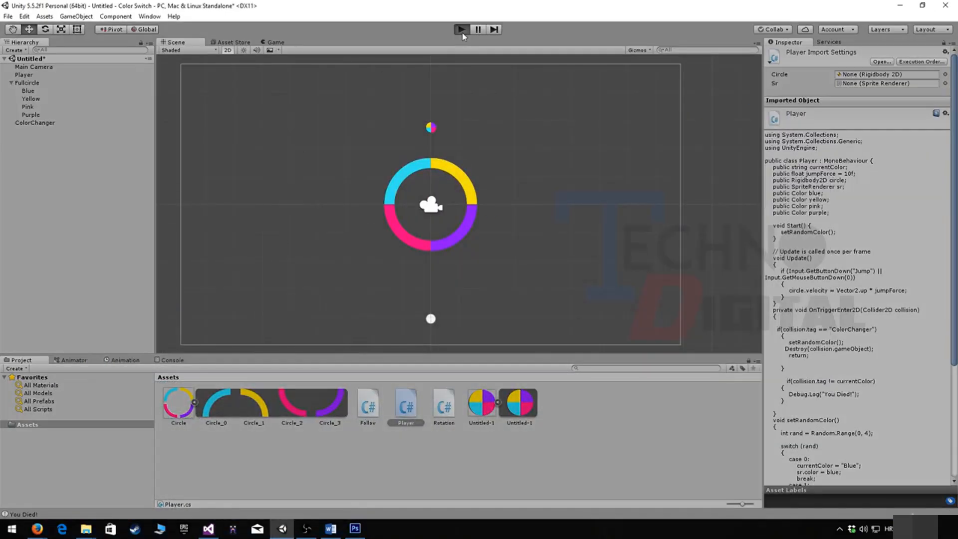